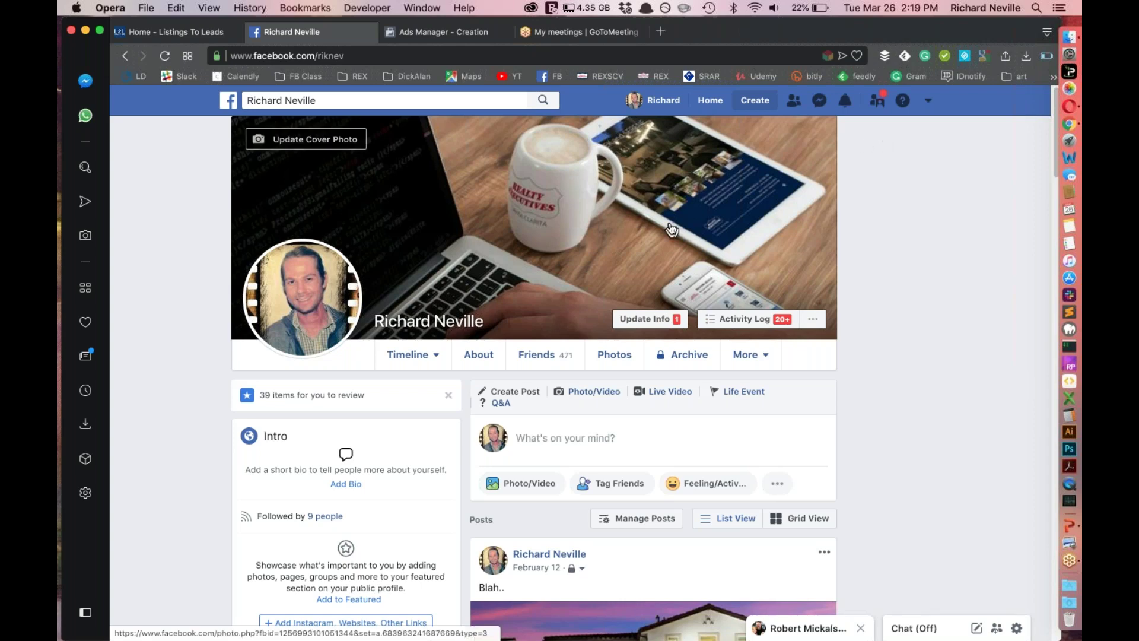
Choose Ad from Facebook's Create menu to open Ads Manager creation in a new tab
{"action": "left_click", "coordinate": [923, 101]}
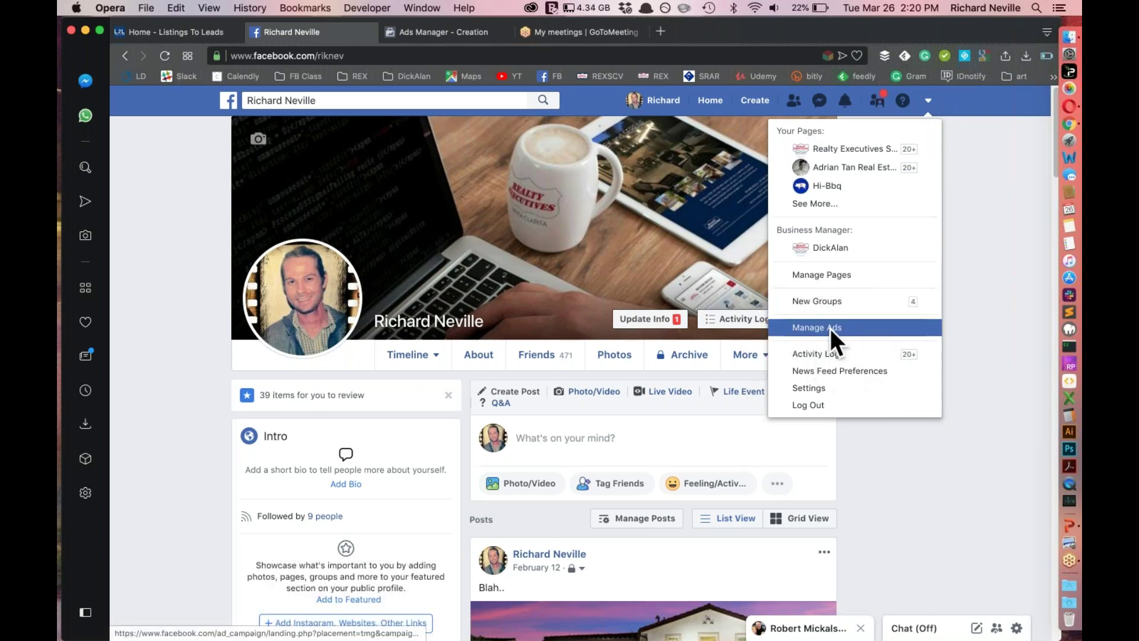
{"action": "left_click", "coordinate": [978, 264]}
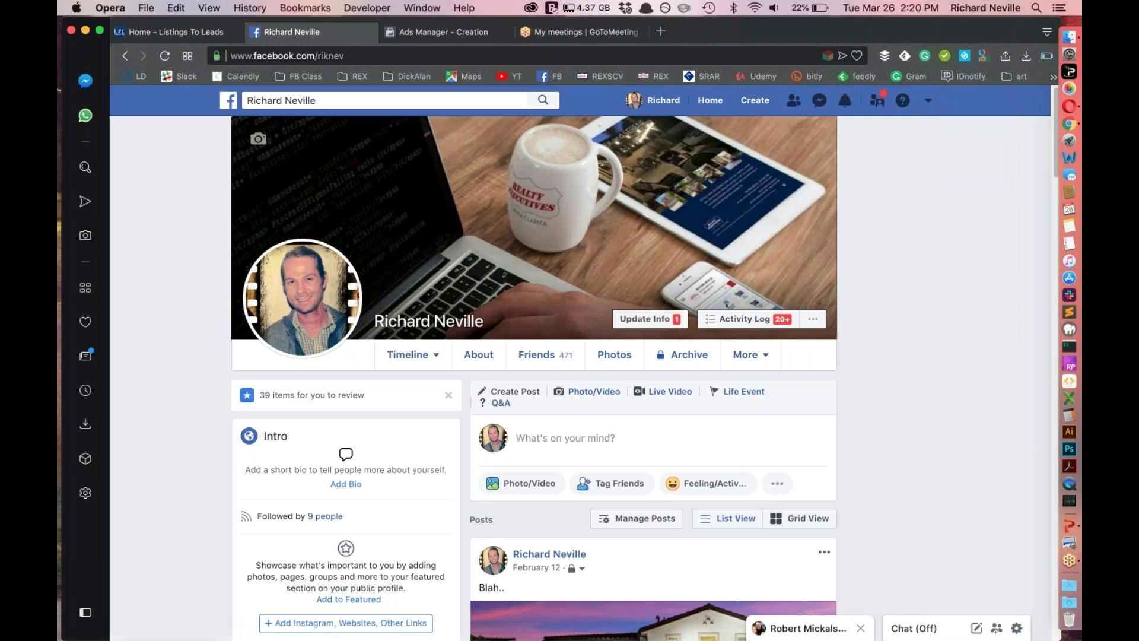
{"action": "left_click", "coordinate": [754, 100]}
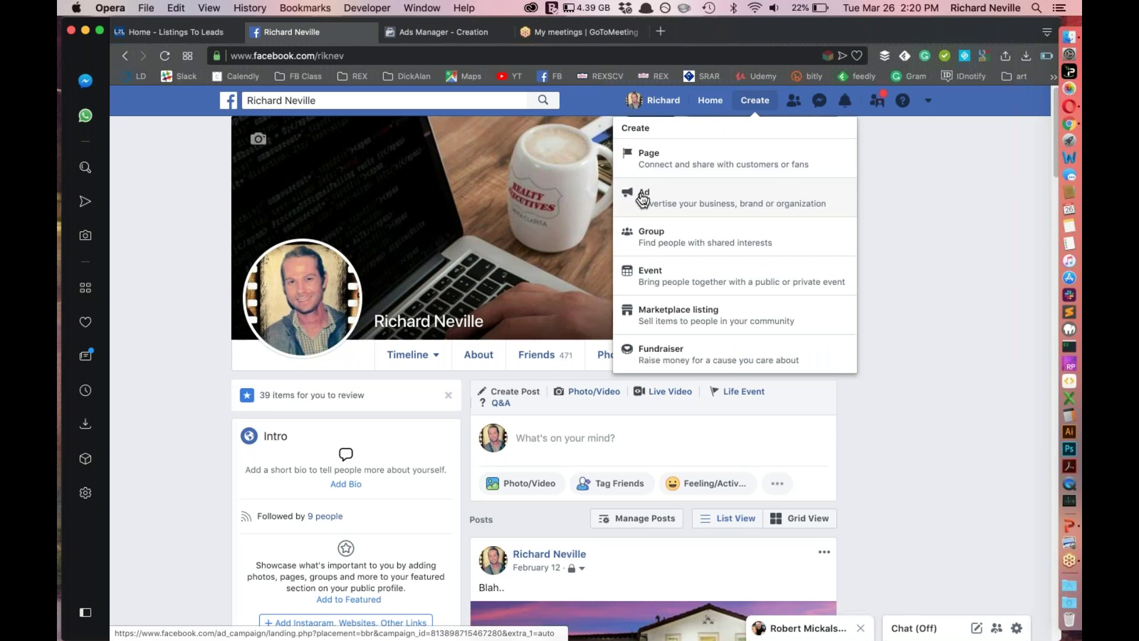
{"action": "left_click", "coordinate": [642, 199]}
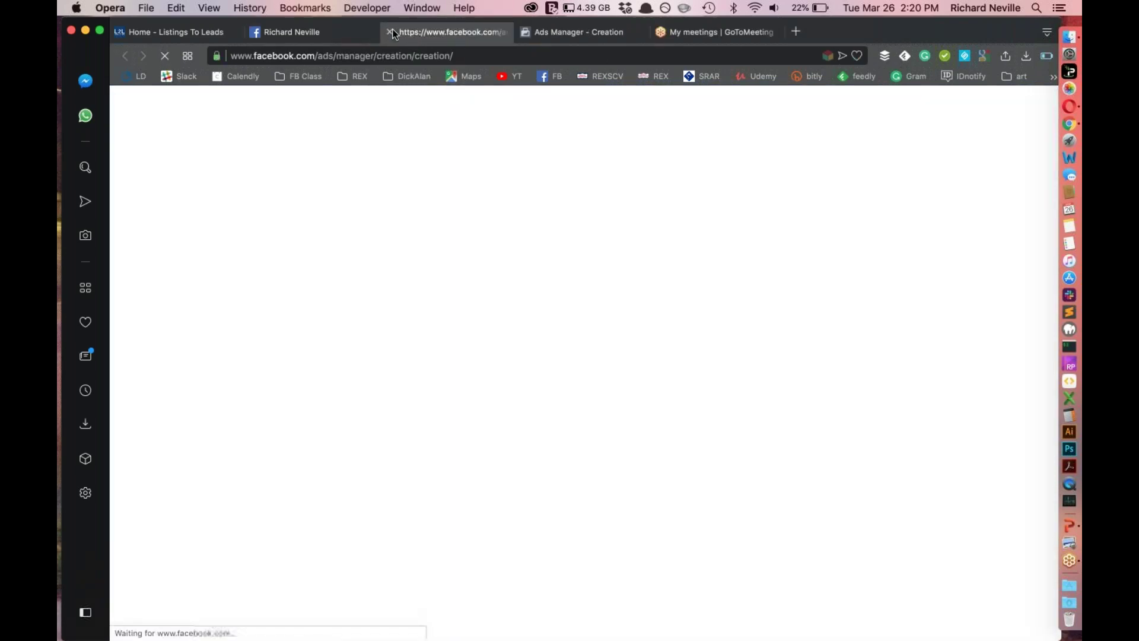
Close the duplicate loading tab and pick Traffic as the campaign objective
{"action": "left_click", "coordinate": [389, 31]}
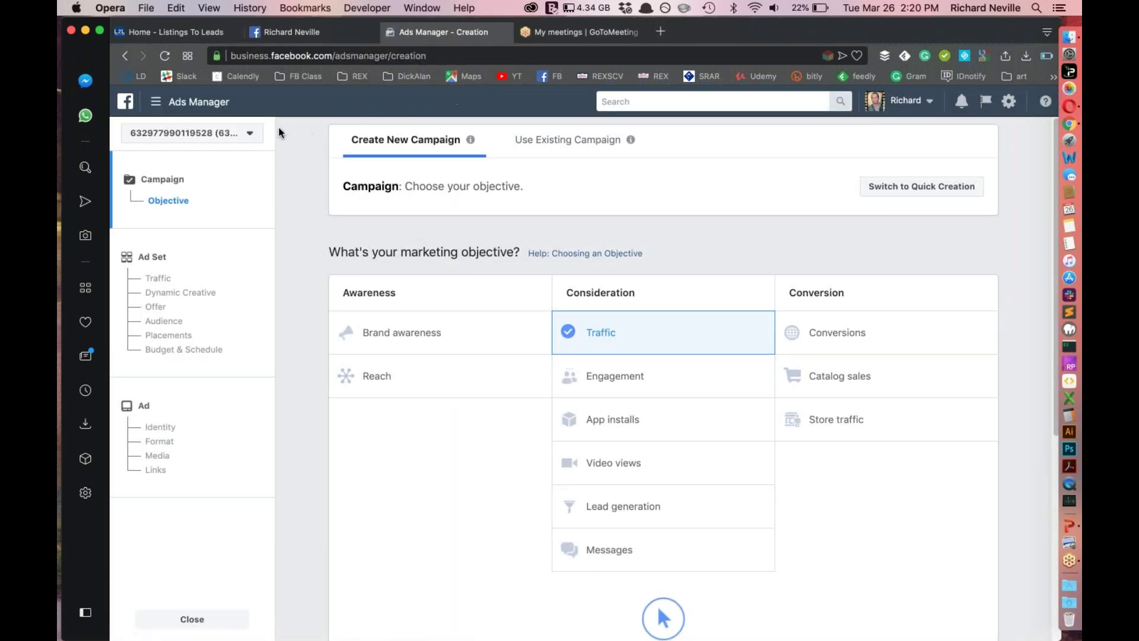
{"action": "left_click", "coordinate": [240, 133]}
{"action": "left_click", "coordinate": [240, 132]}
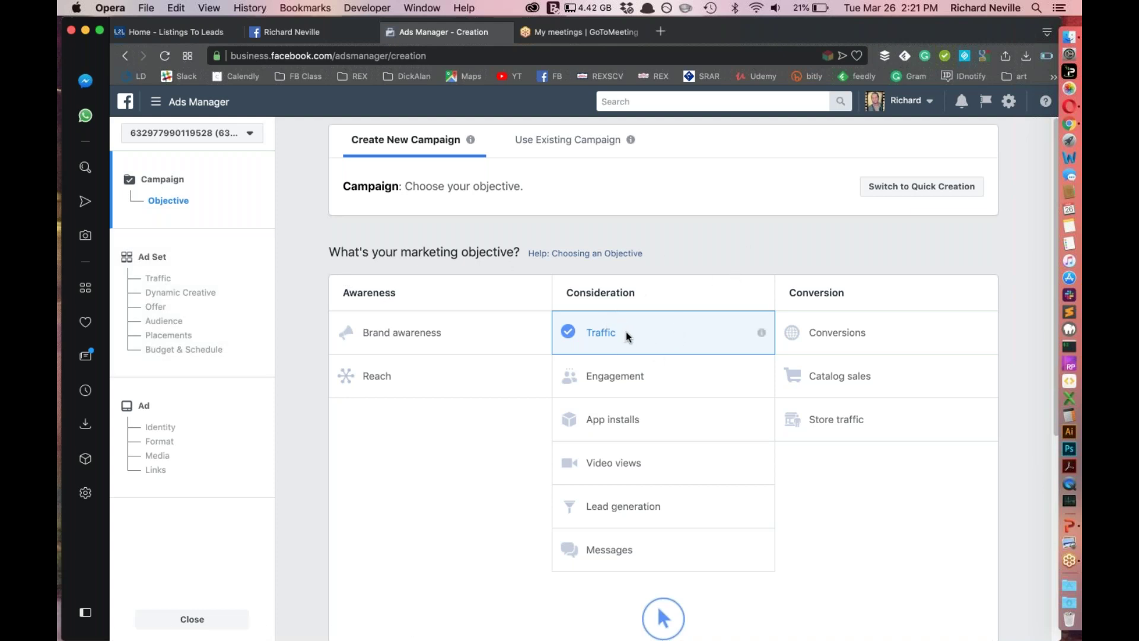
Replace the default Traffic campaign name with the listing's street address followed by '- Coming Soon'
{"action": "scroll", "coordinate": [700, 335], "scroll_direction": "down", "scroll_amount": 4}
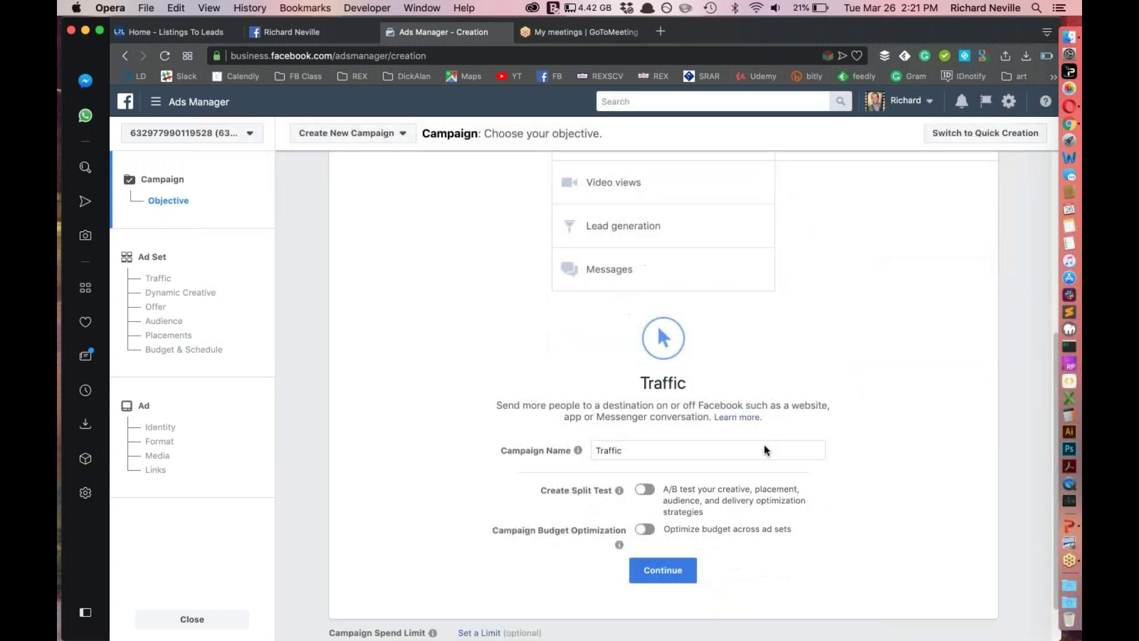
{"action": "triple_click", "coordinate": [671, 449]}
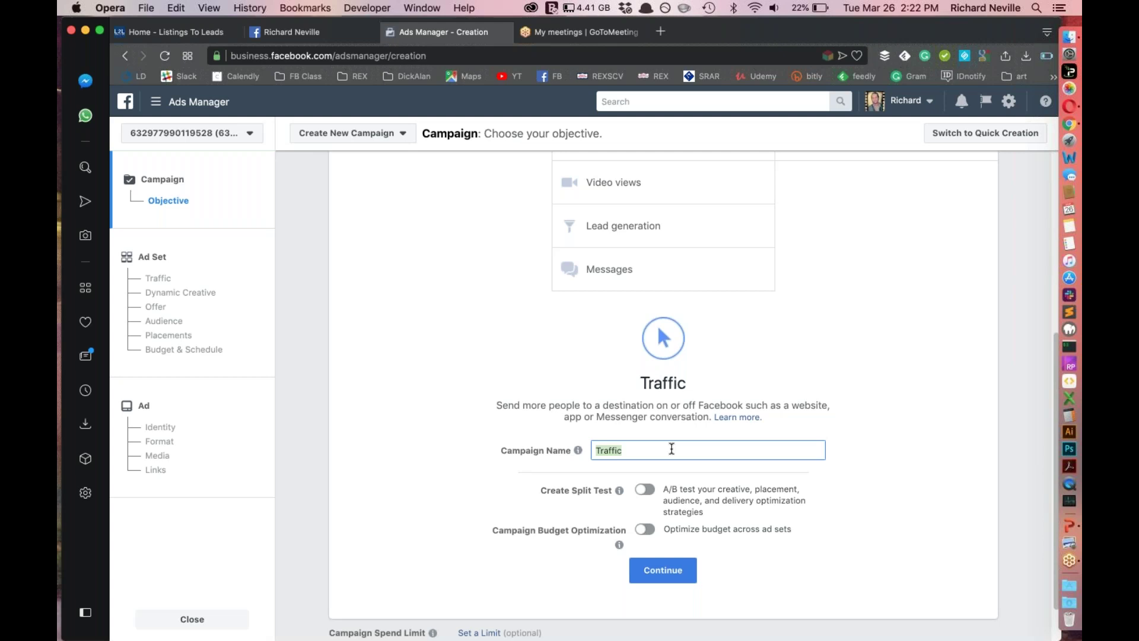
{"action": "type", "text": "1234 Main St. - Coming Soon"}
{"action": "left_click", "coordinate": [915, 533]}
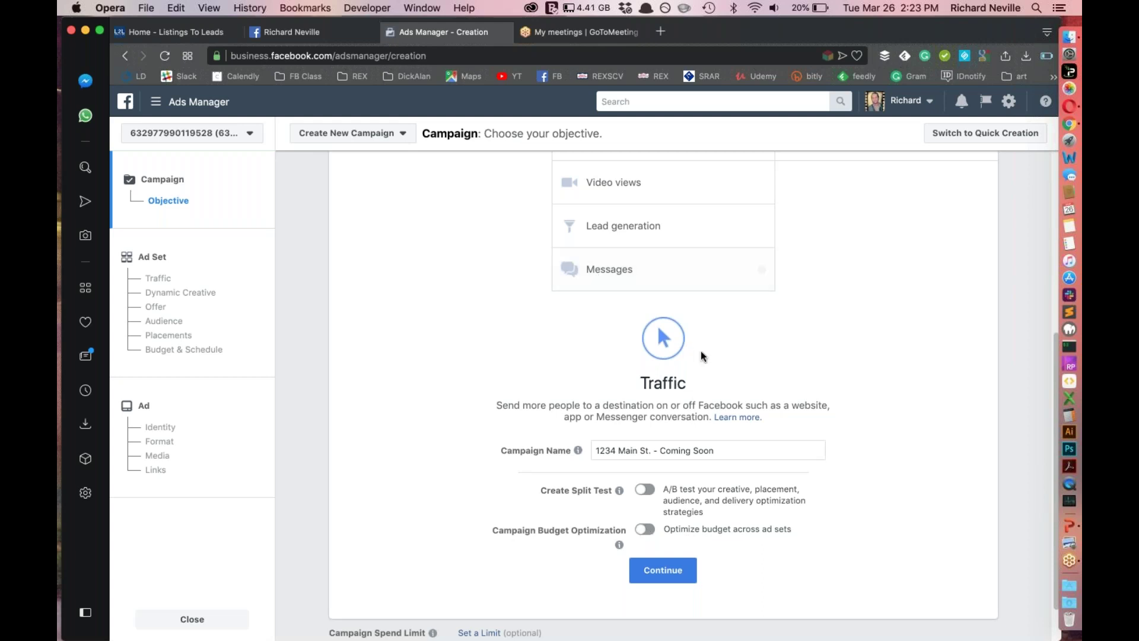
{"action": "scroll", "coordinate": [682, 353], "scroll_direction": "up", "scroll_amount": 5}
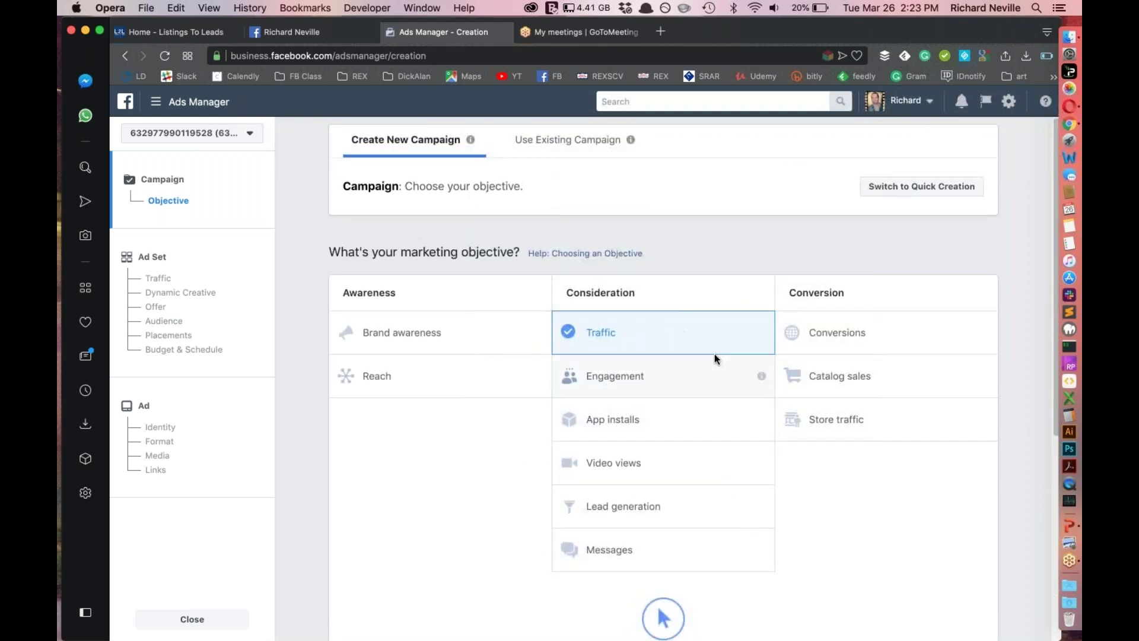
Scroll to the Traffic section and continue on to the ad set step
{"action": "scroll", "coordinate": [714, 354], "scroll_direction": "down", "scroll_amount": 5}
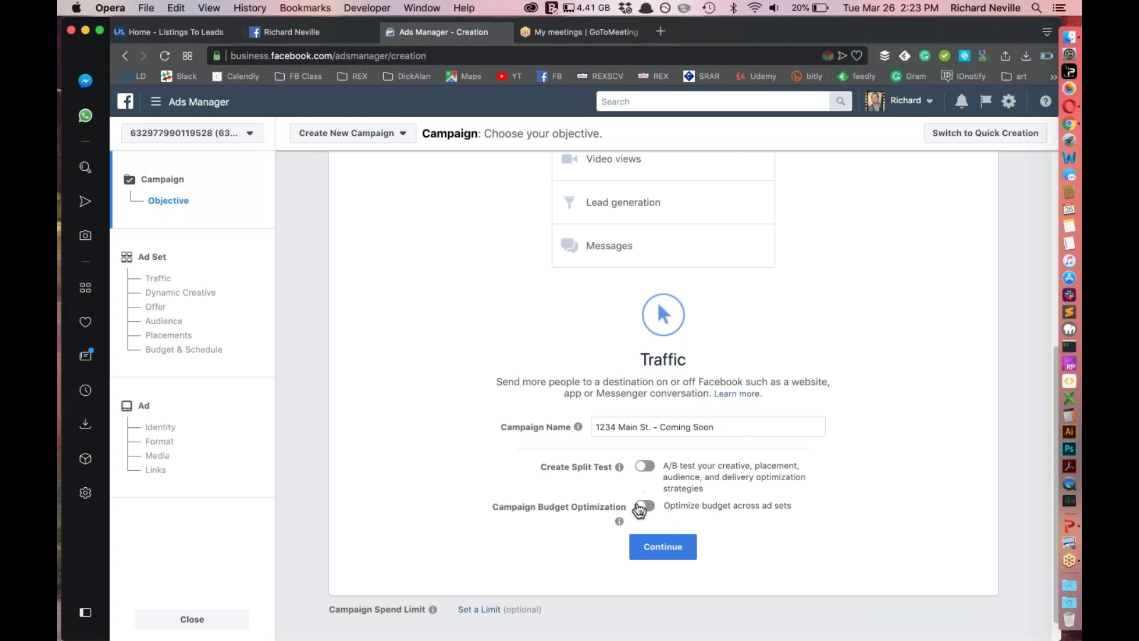
{"action": "left_click", "coordinate": [678, 546]}
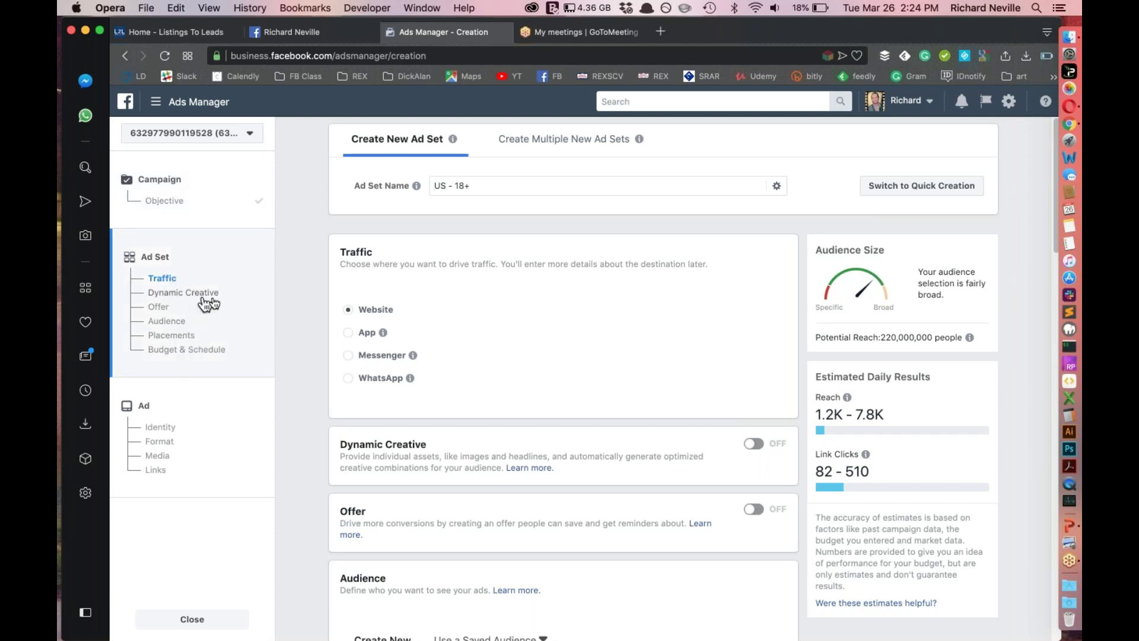
Replace the default 'US - 18+' ad set name with 'Santa Clarita Area', removing stray characters
{"action": "left_click", "coordinate": [482, 189]}
{"action": "key", "text": "super+a"}
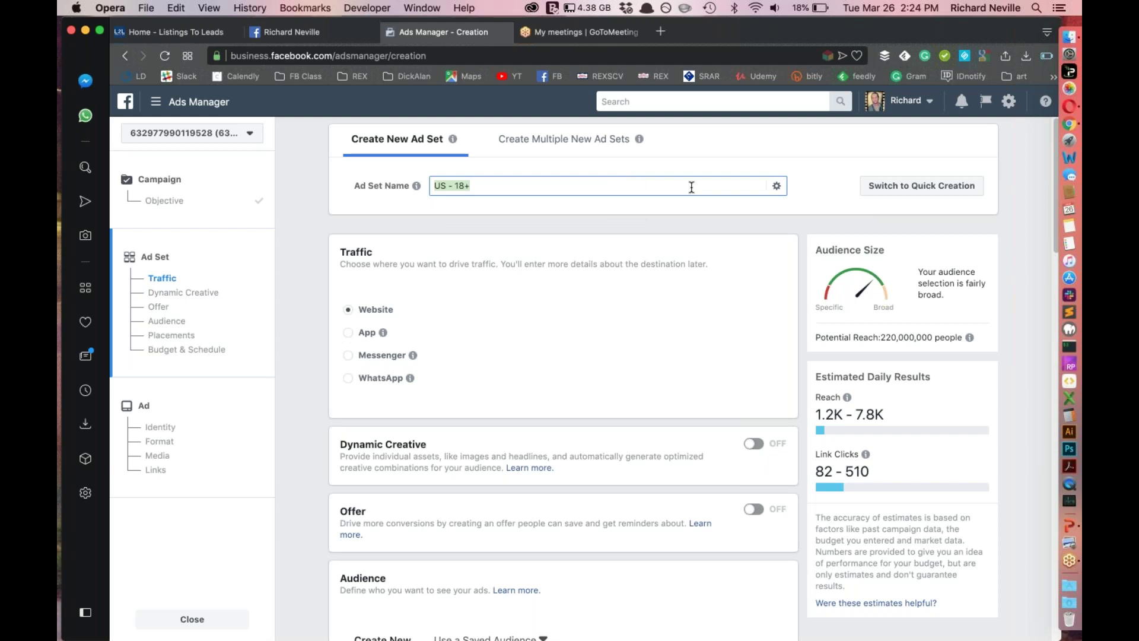
{"action": "type", "text": "Santa Clarita Area"}
{"action": "left_click", "coordinate": [633, 287]}
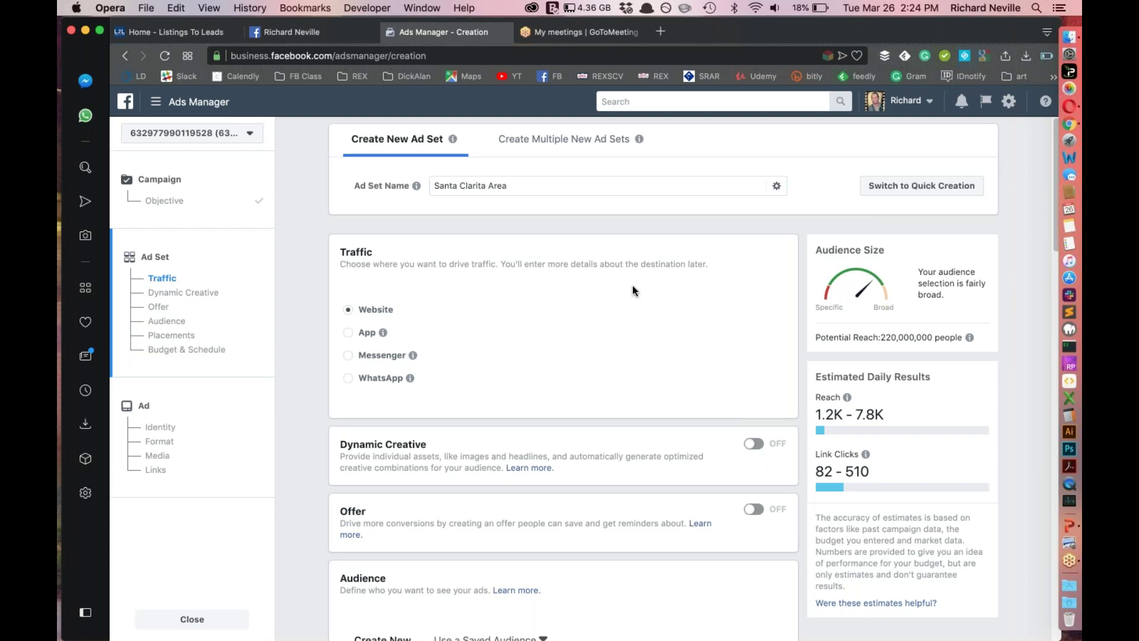
{"action": "left_click", "coordinate": [550, 192]}
{"action": "type", "text": "-"}
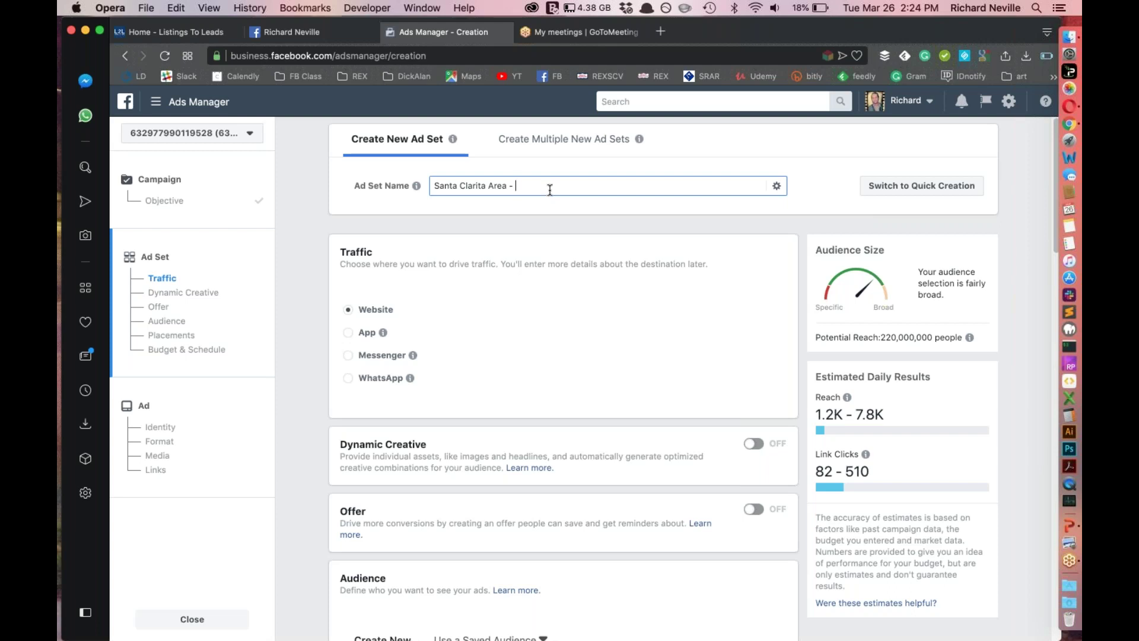
{"action": "key", "text": "BackSpace"}
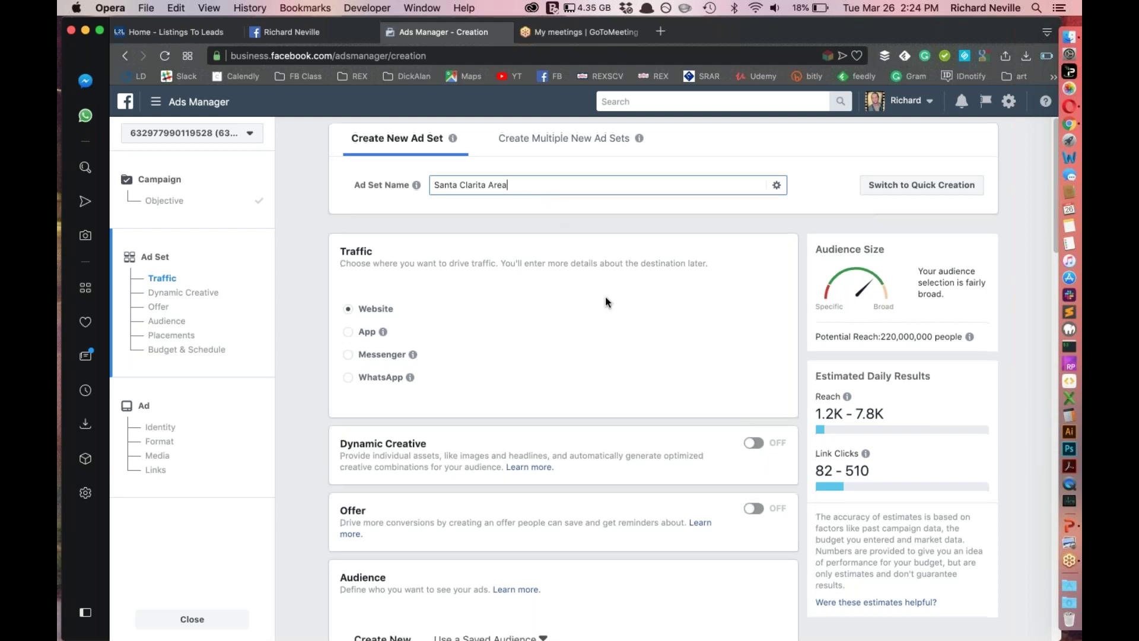
{"action": "scroll", "coordinate": [605, 297], "scroll_direction": "down", "scroll_amount": 4}
{"action": "scroll", "coordinate": [607, 306], "scroll_direction": "up", "scroll_amount": 3}
{"action": "scroll", "coordinate": [608, 305], "scroll_direction": "up", "scroll_amount": 2}
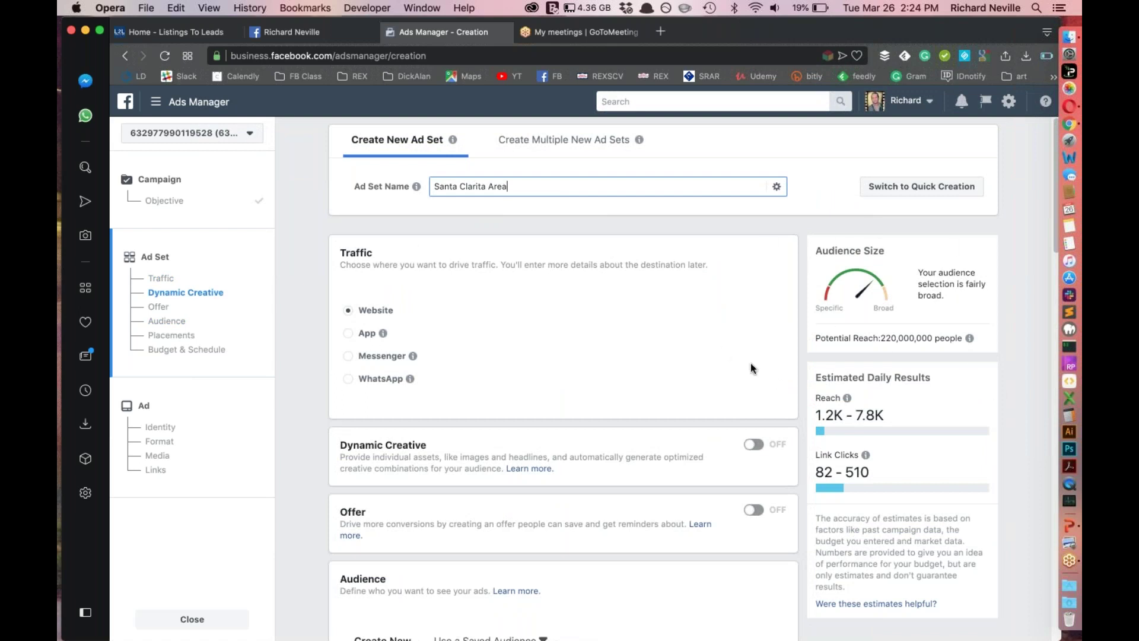
Scroll down to the Audience section showing United States, ages 18–65+, all genders
{"action": "left_click", "coordinate": [664, 309]}
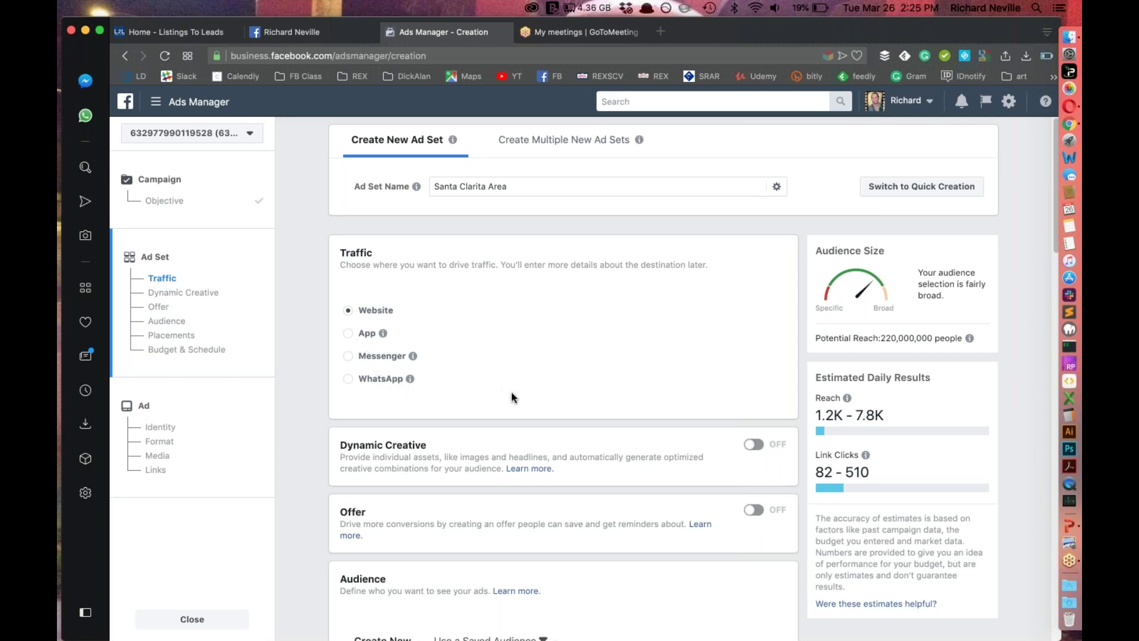
{"action": "scroll", "coordinate": [587, 407], "scroll_direction": "down", "scroll_amount": 2}
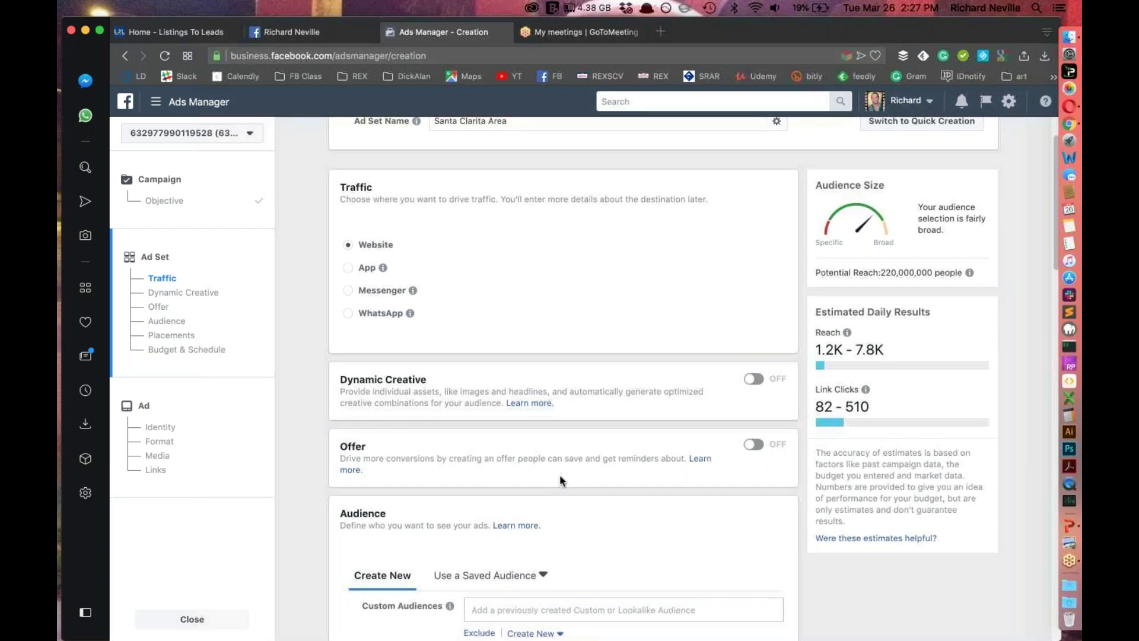
{"action": "scroll", "coordinate": [560, 474], "scroll_direction": "down", "scroll_amount": 2}
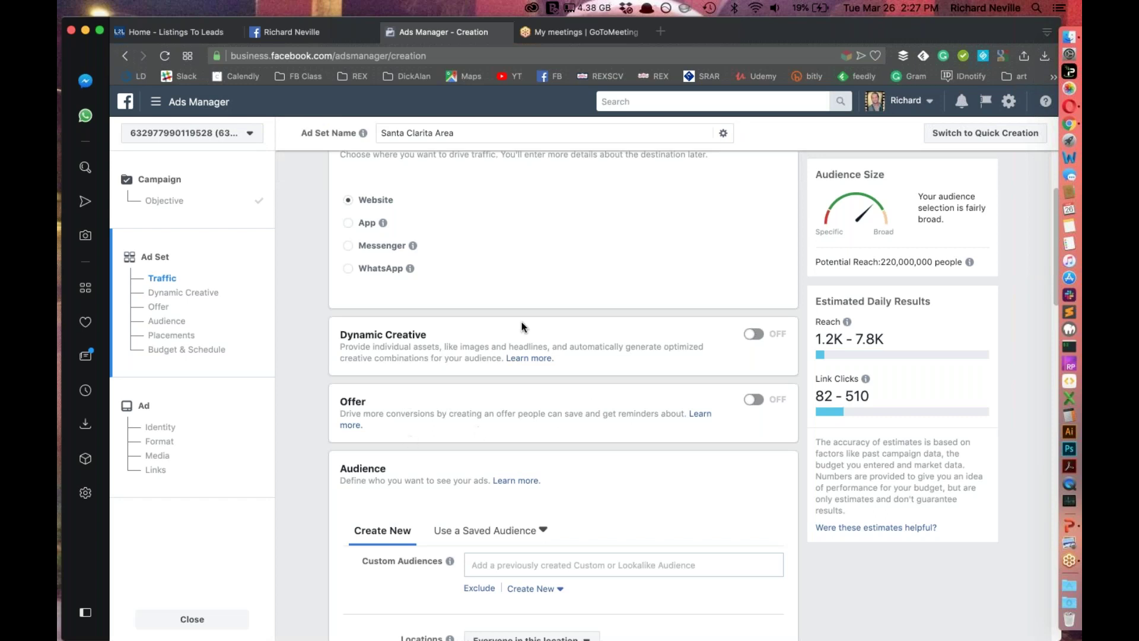
{"action": "scroll", "coordinate": [443, 386], "scroll_direction": "down", "scroll_amount": 5}
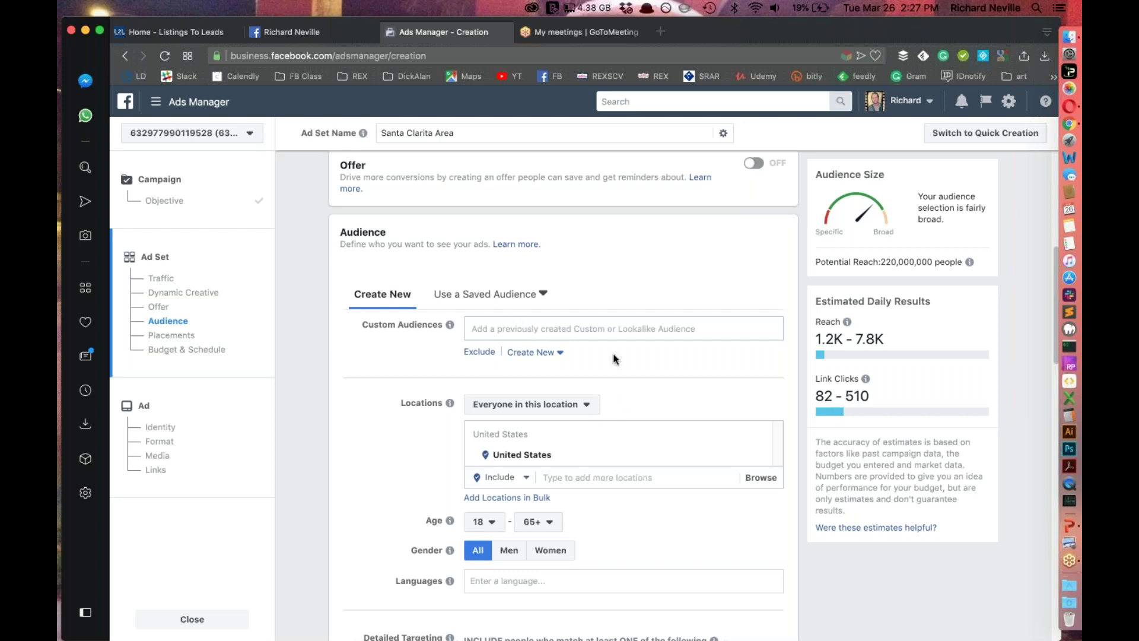
{"action": "left_click", "coordinate": [508, 291]}
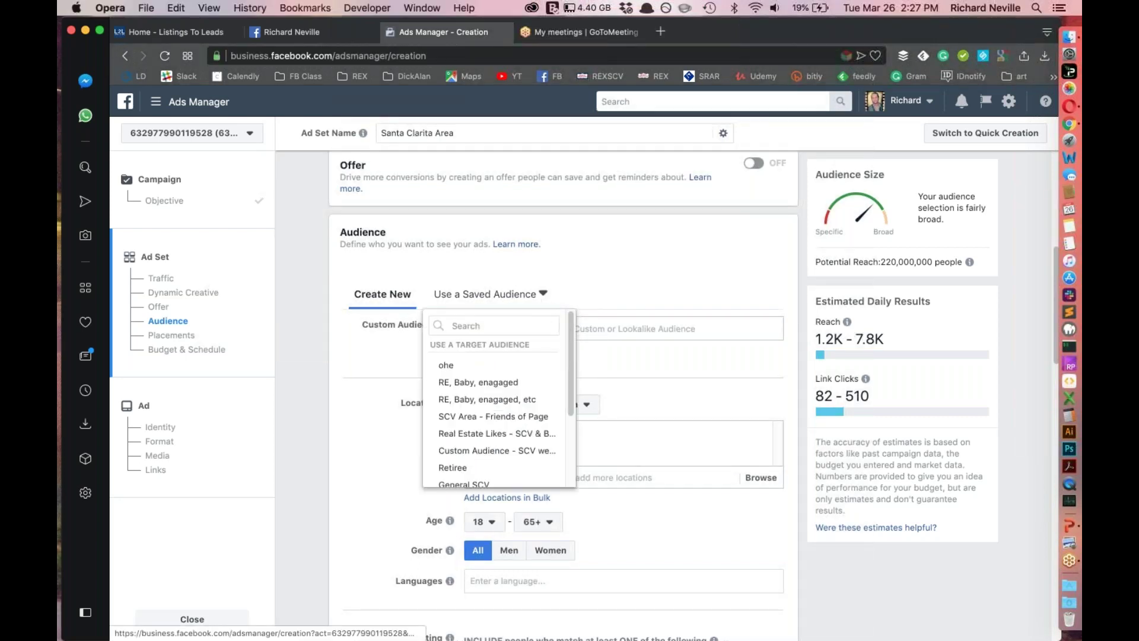
{"action": "scroll", "coordinate": [498, 435], "scroll_direction": "down", "scroll_amount": 2}
{"action": "scroll", "coordinate": [498, 436], "scroll_direction": "down", "scroll_amount": 2}
{"action": "scroll", "coordinate": [501, 437], "scroll_direction": "up", "scroll_amount": 5}
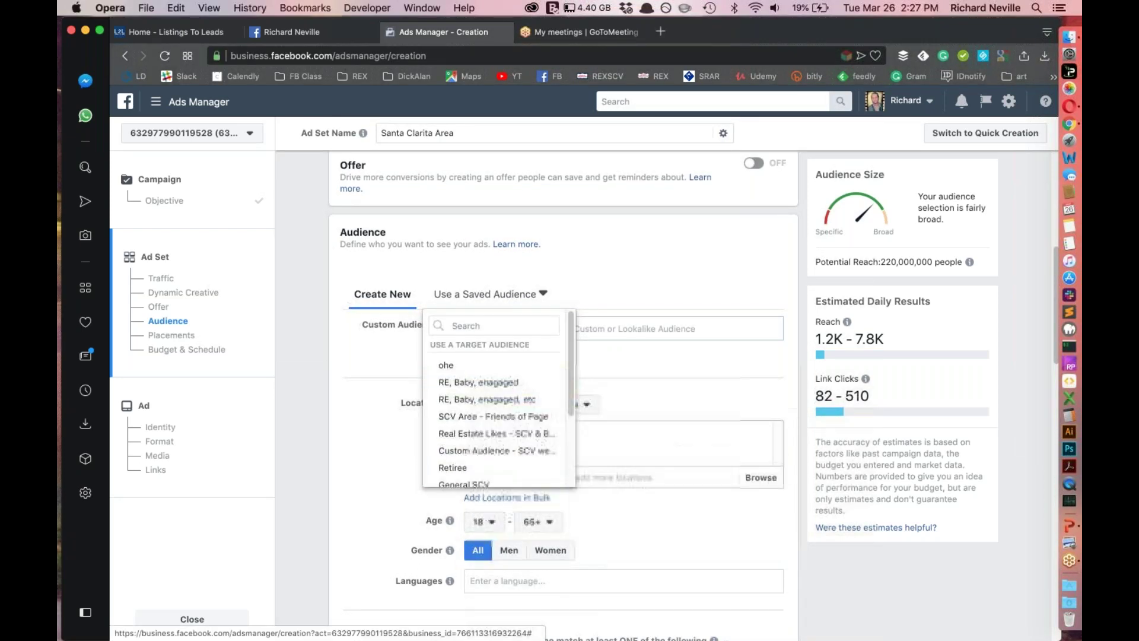
{"action": "left_click", "coordinate": [601, 289]}
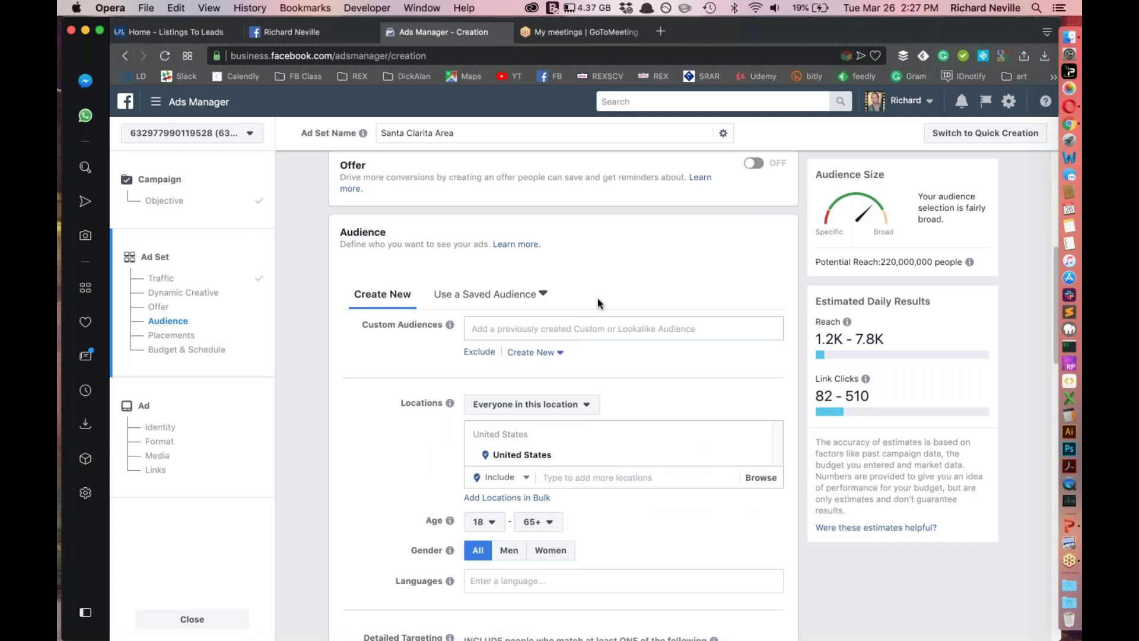
{"action": "scroll", "coordinate": [611, 324], "scroll_direction": "up", "scroll_amount": 1}
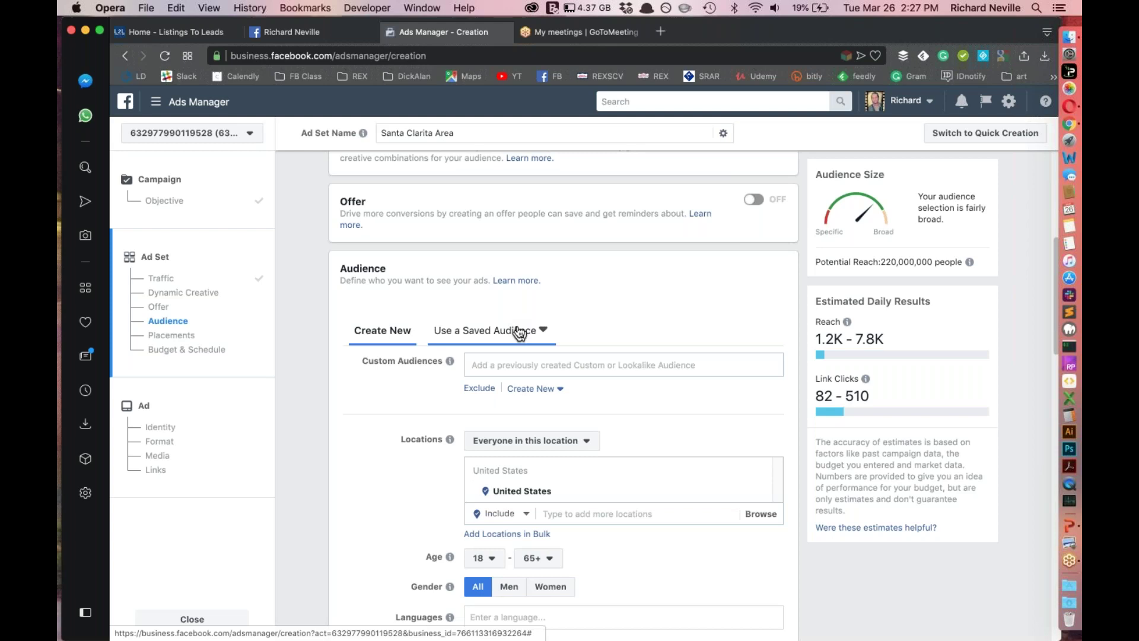
{"action": "left_click", "coordinate": [520, 333]}
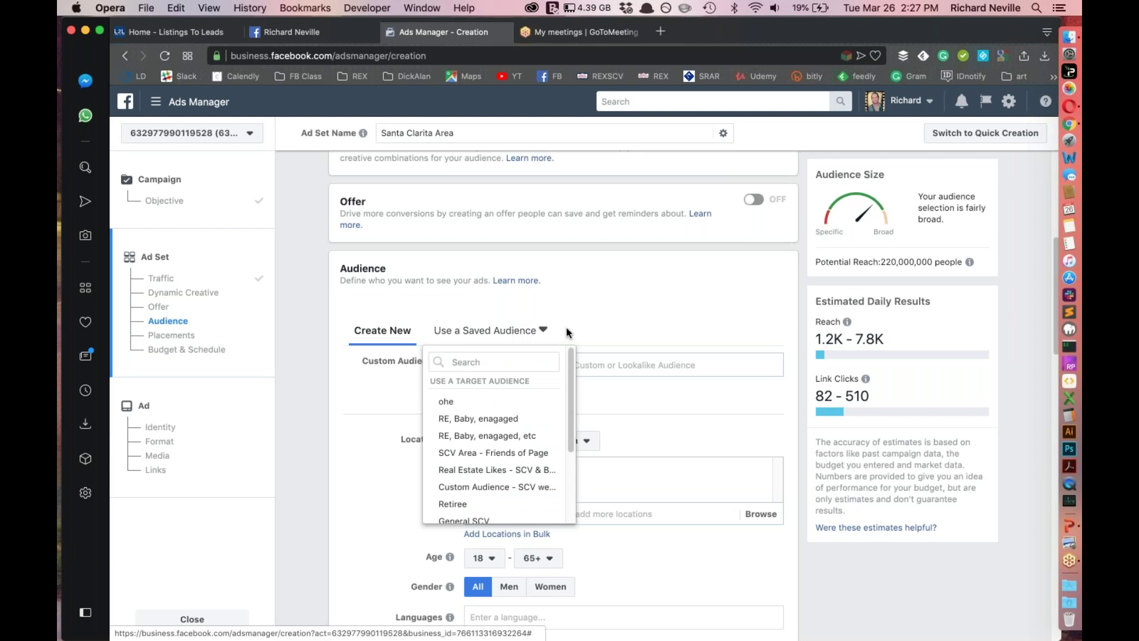
{"action": "left_click", "coordinate": [474, 331]}
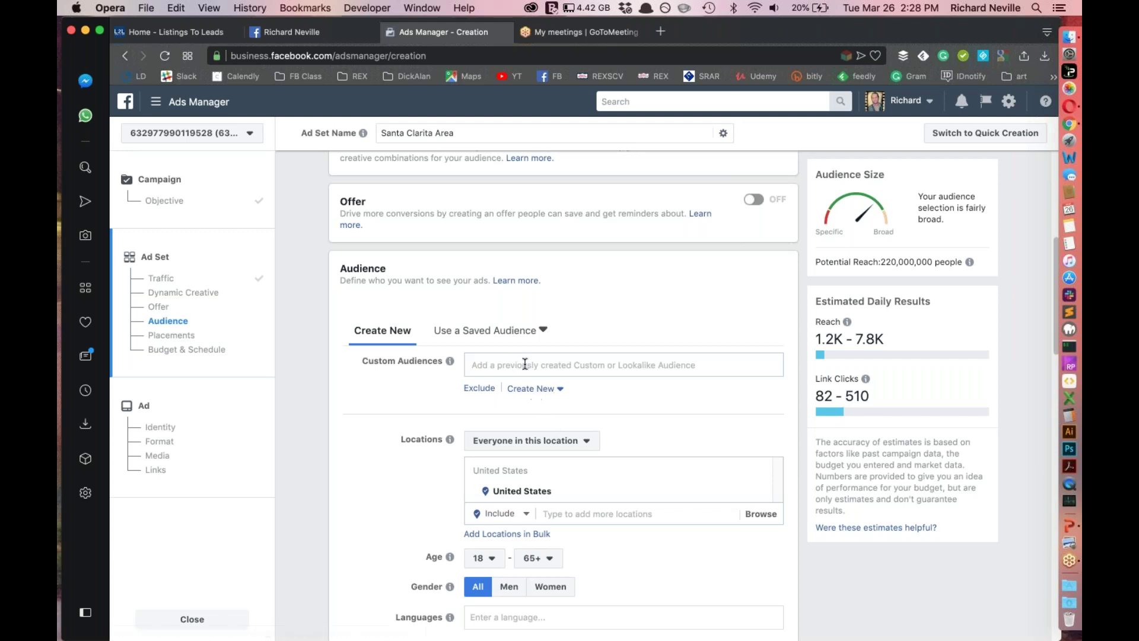
Review a saved audience's preview details, then dismiss the saved-audience list without selecting any
{"action": "left_click", "coordinate": [503, 336]}
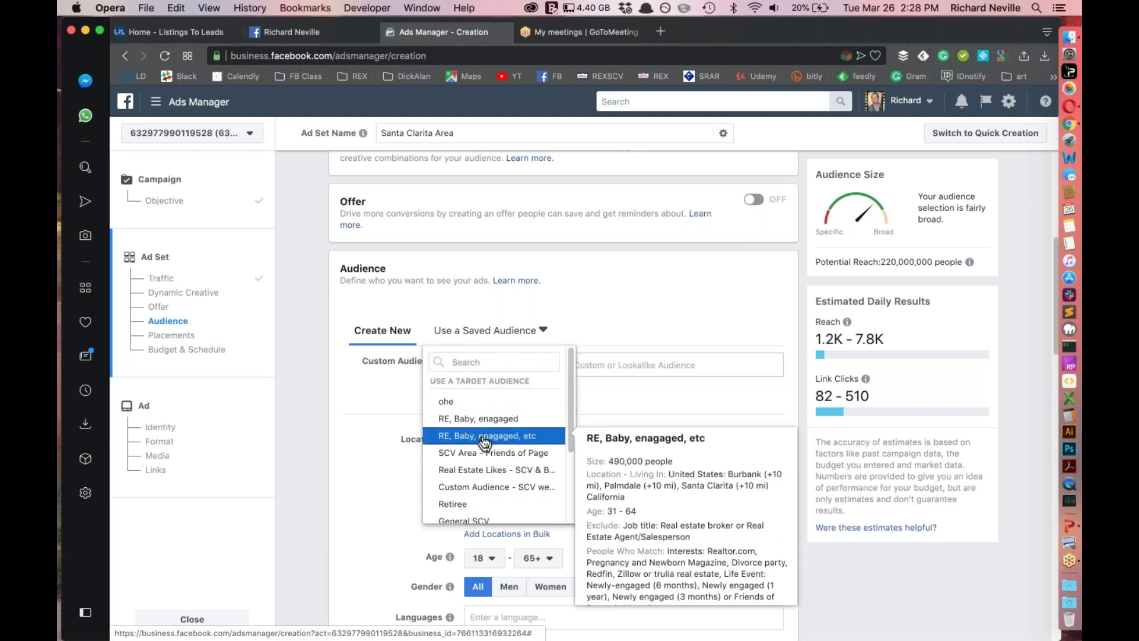
{"action": "mouse_move", "coordinate": [484, 437]}
{"action": "left_click_drag", "start_coordinate": [622, 521], "coordinate": [707, 537]}
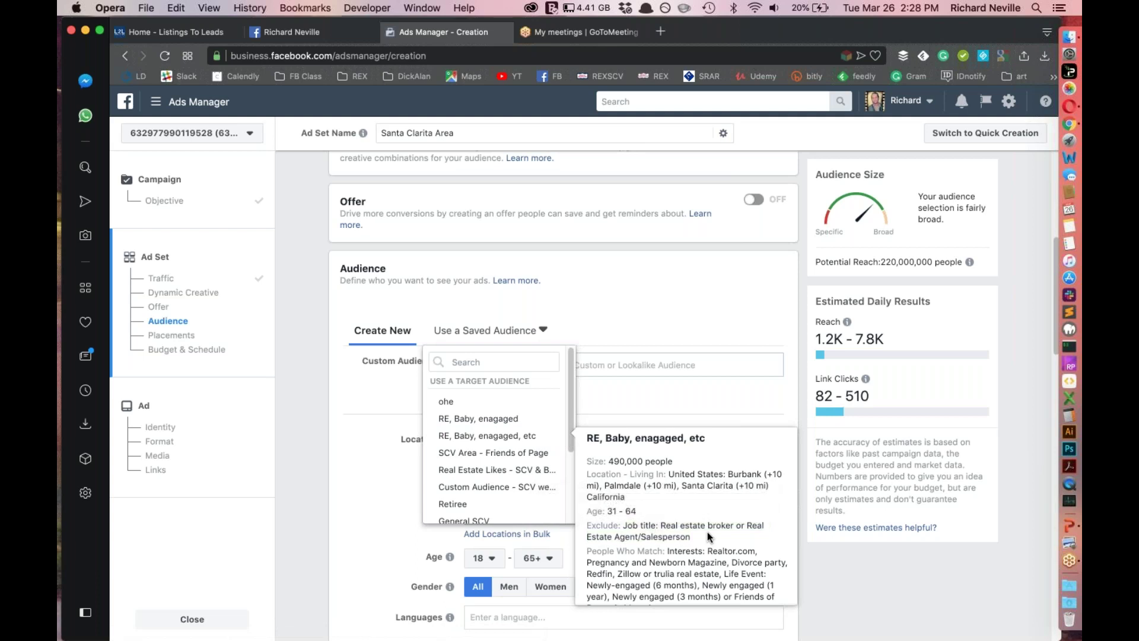
{"action": "left_click", "coordinate": [707, 531]}
{"action": "scroll", "coordinate": [707, 532], "scroll_direction": "down", "scroll_amount": 2}
{"action": "scroll", "coordinate": [676, 537], "scroll_direction": "down", "scroll_amount": 1}
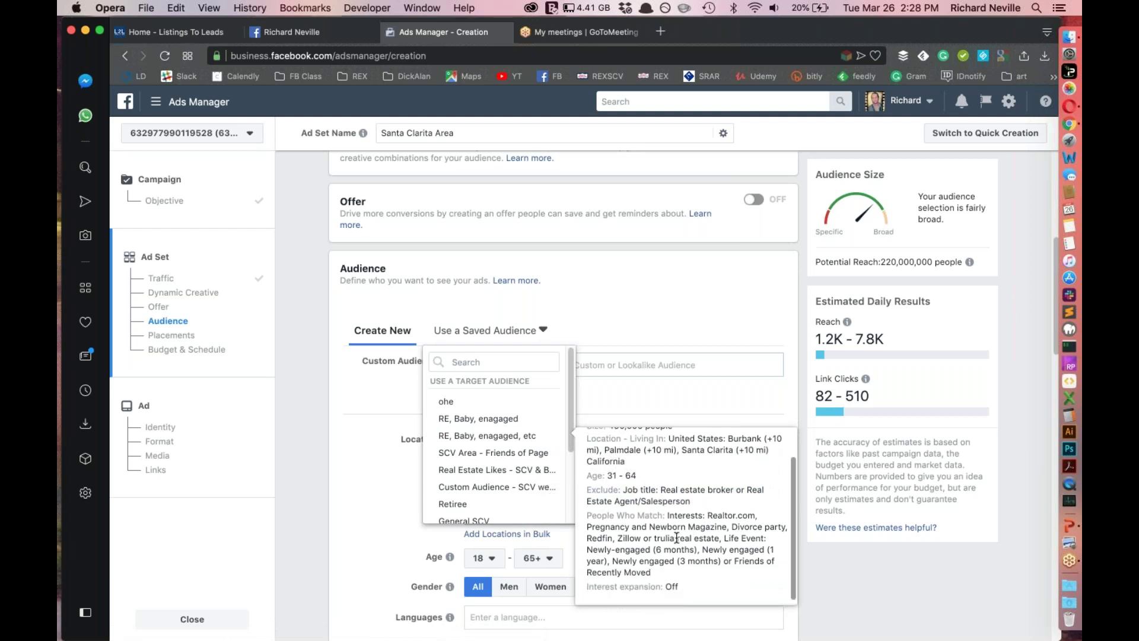
{"action": "left_click_drag", "start_coordinate": [615, 537], "coordinate": [711, 545]}
{"action": "left_click", "coordinate": [730, 541]}
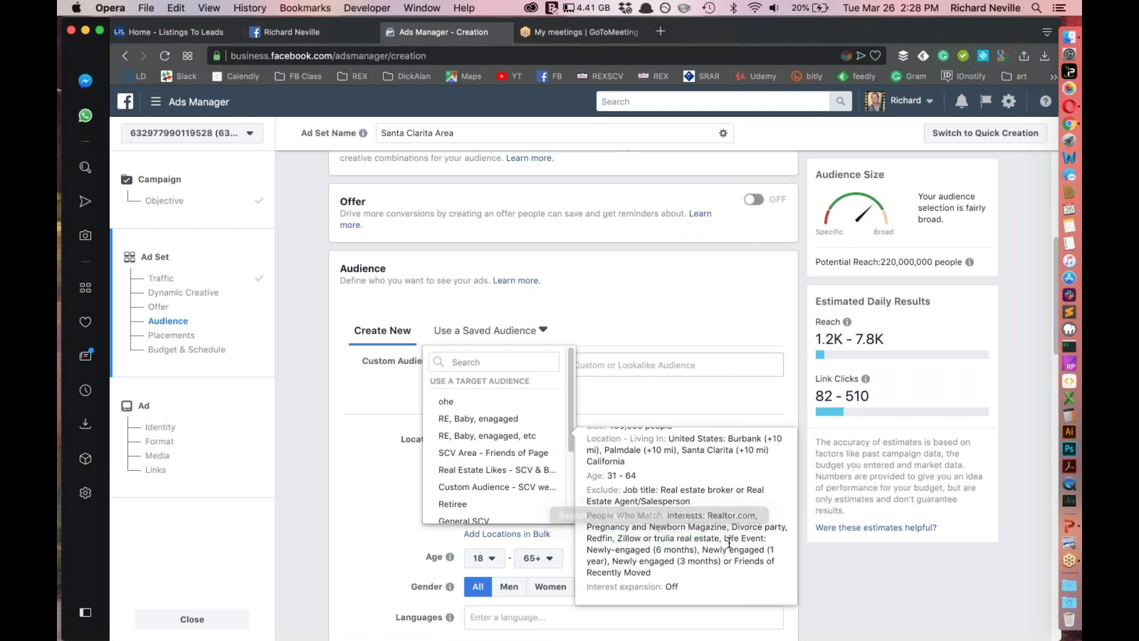
{"action": "left_click_drag", "start_coordinate": [704, 548], "coordinate": [714, 550]}
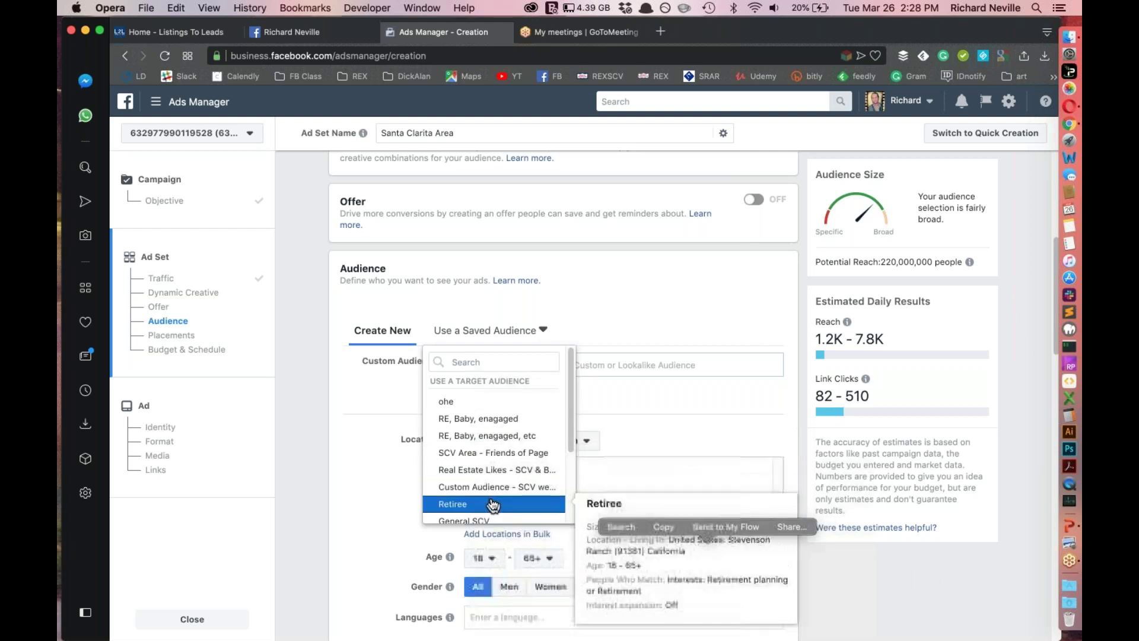
{"action": "left_click", "coordinate": [682, 339]}
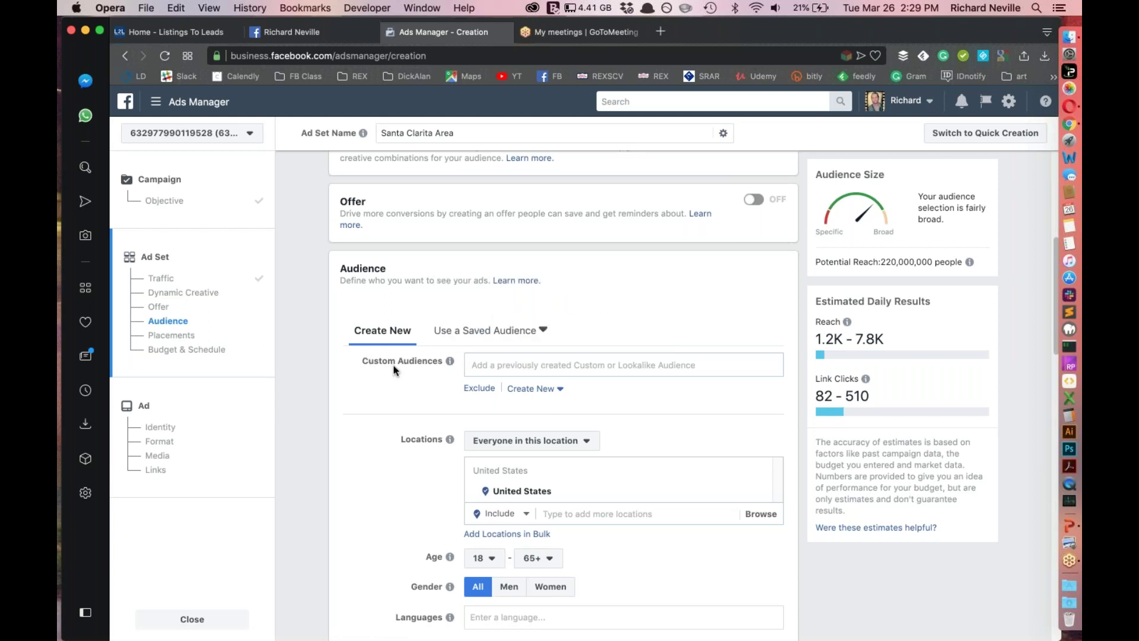
Check the custom and saved audience lists, then bring up the Create New audience options
{"action": "left_click", "coordinate": [516, 369]}
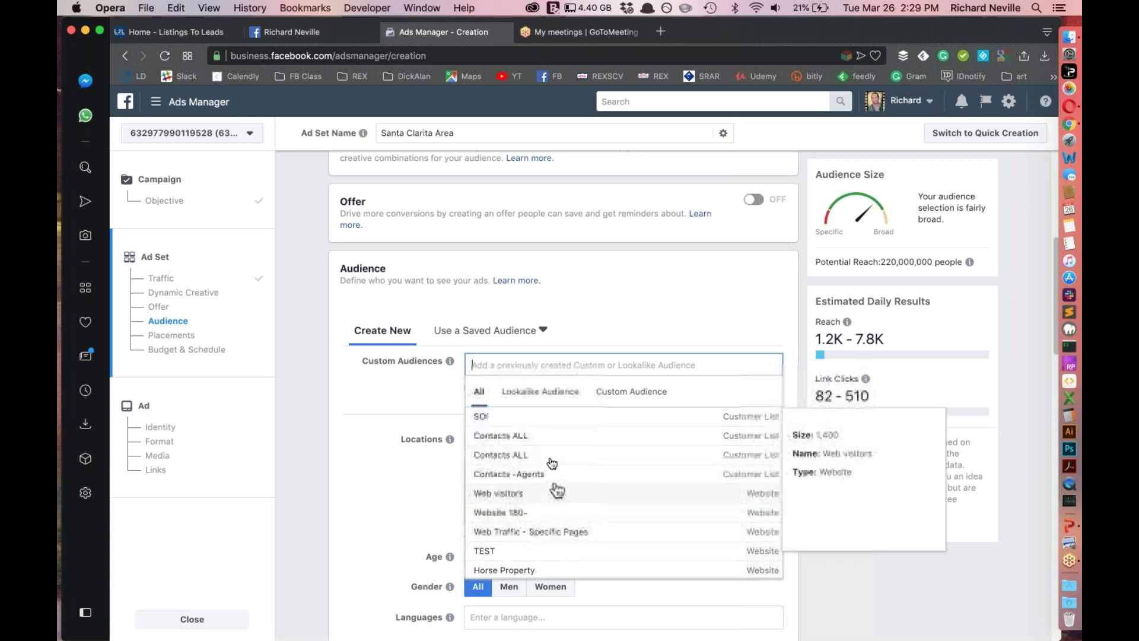
{"action": "left_click", "coordinate": [473, 328]}
{"action": "left_click", "coordinate": [473, 329]}
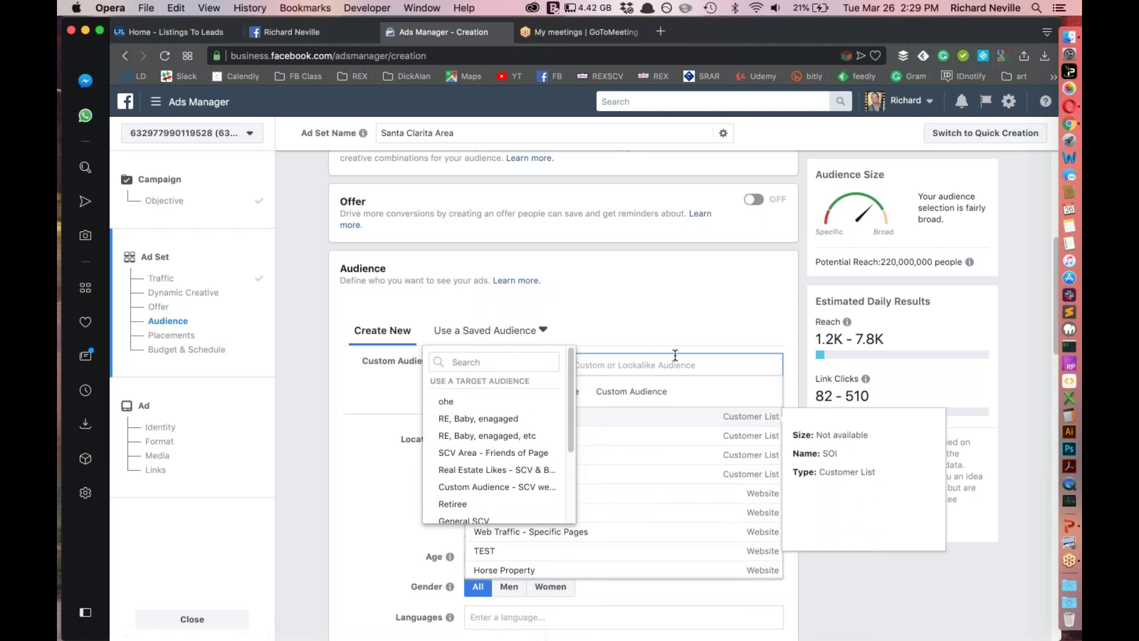
{"action": "left_click", "coordinate": [590, 325]}
{"action": "left_click", "coordinate": [552, 364]}
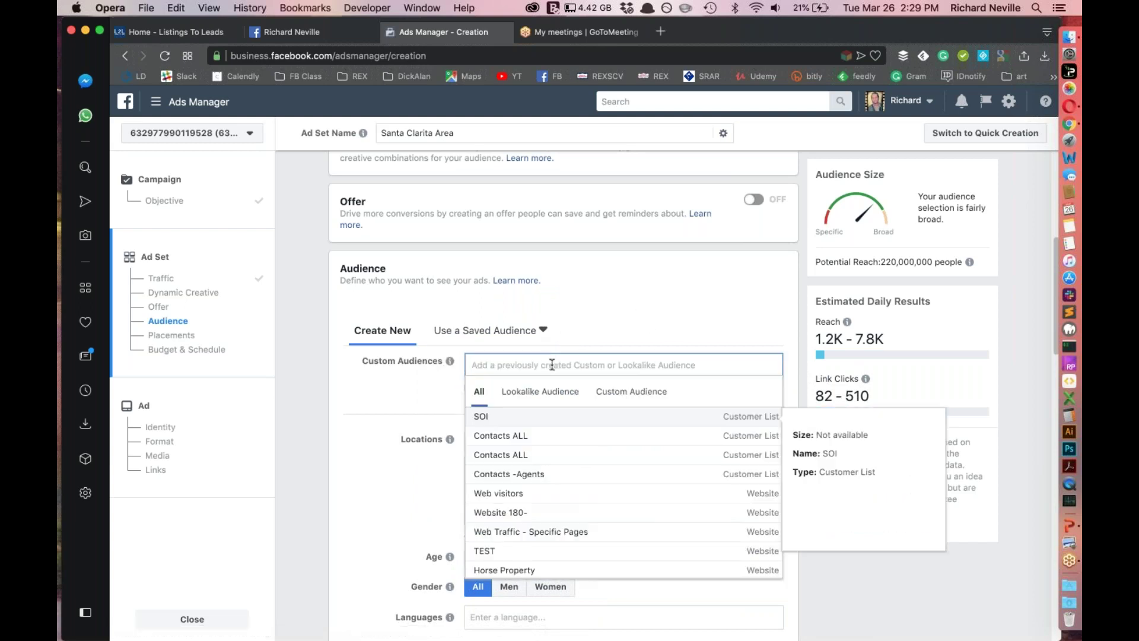
{"action": "left_click", "coordinate": [565, 351]}
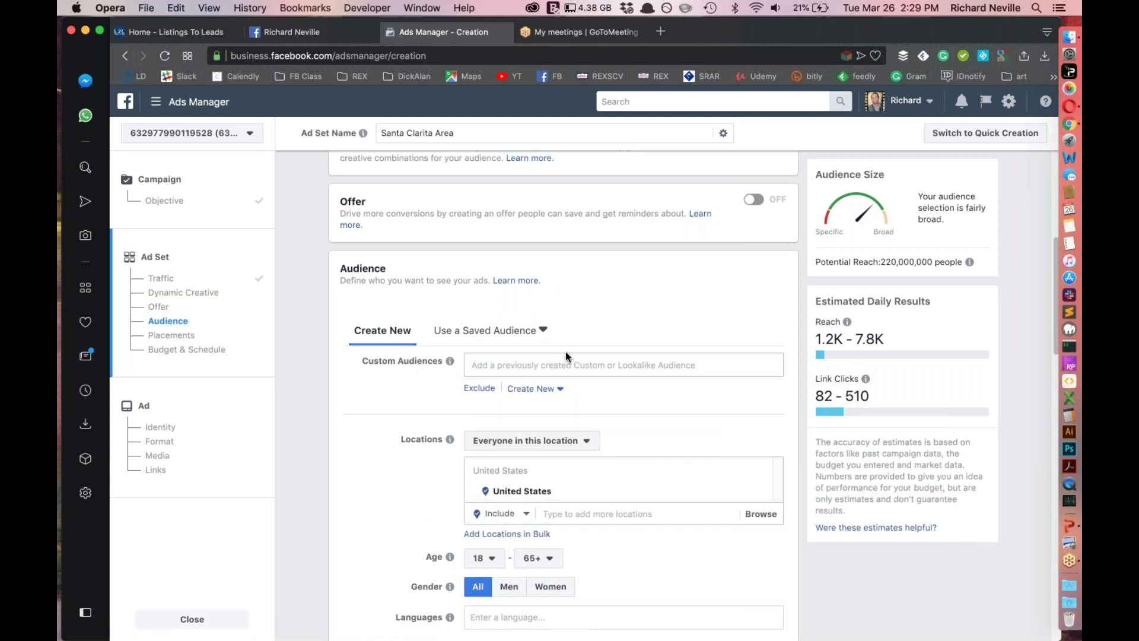
{"action": "left_click", "coordinate": [532, 390]}
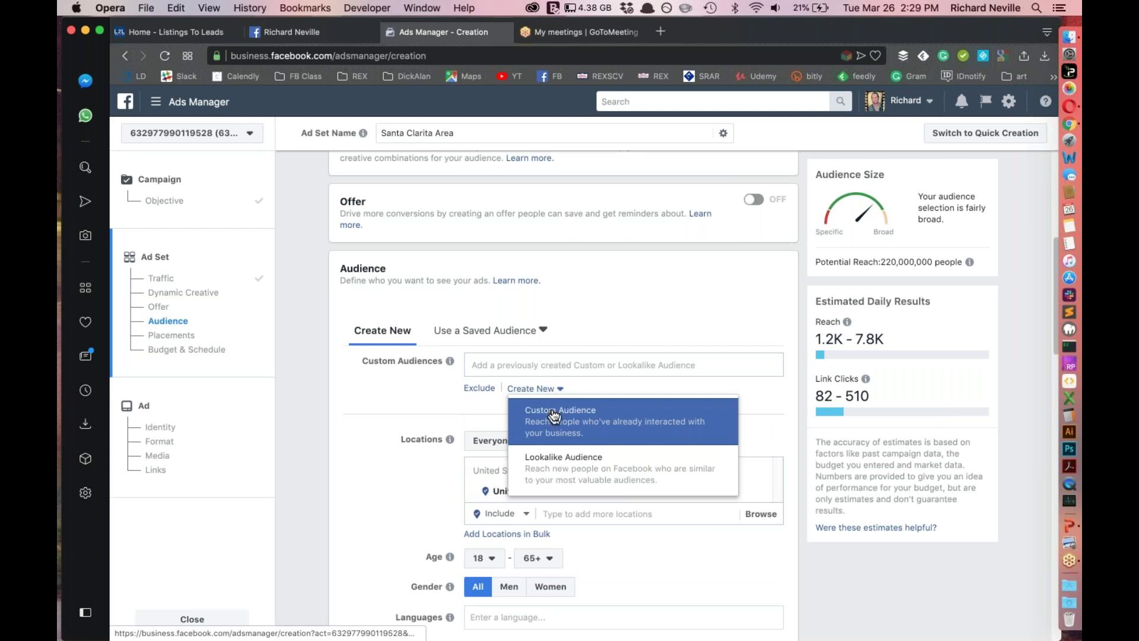
{"action": "left_click", "coordinate": [553, 415]}
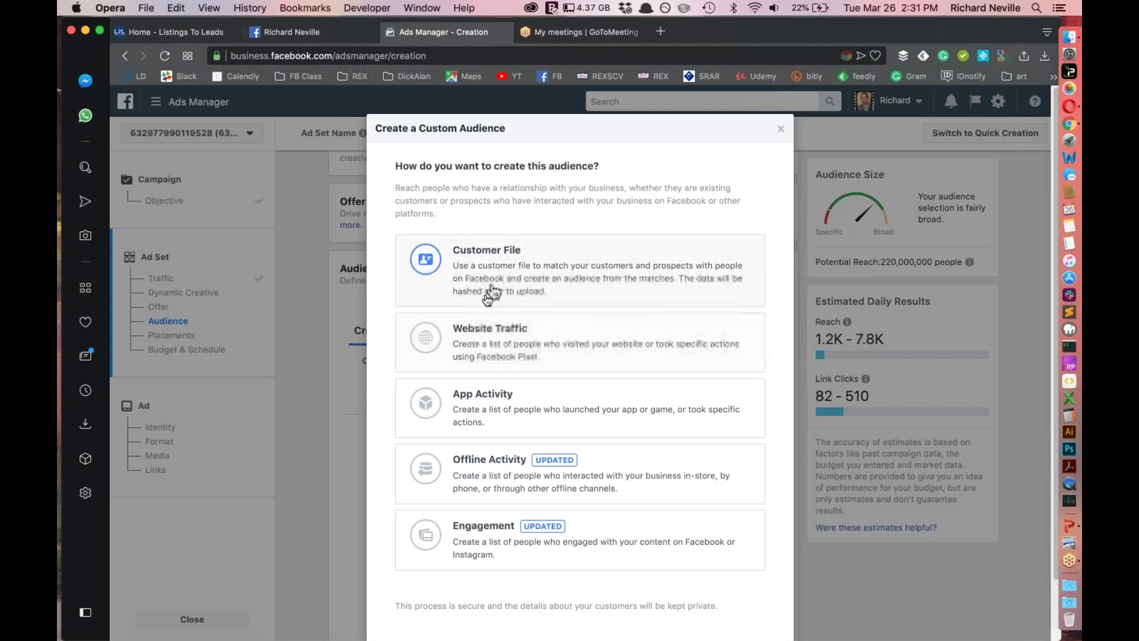
{"action": "left_click", "coordinate": [778, 132]}
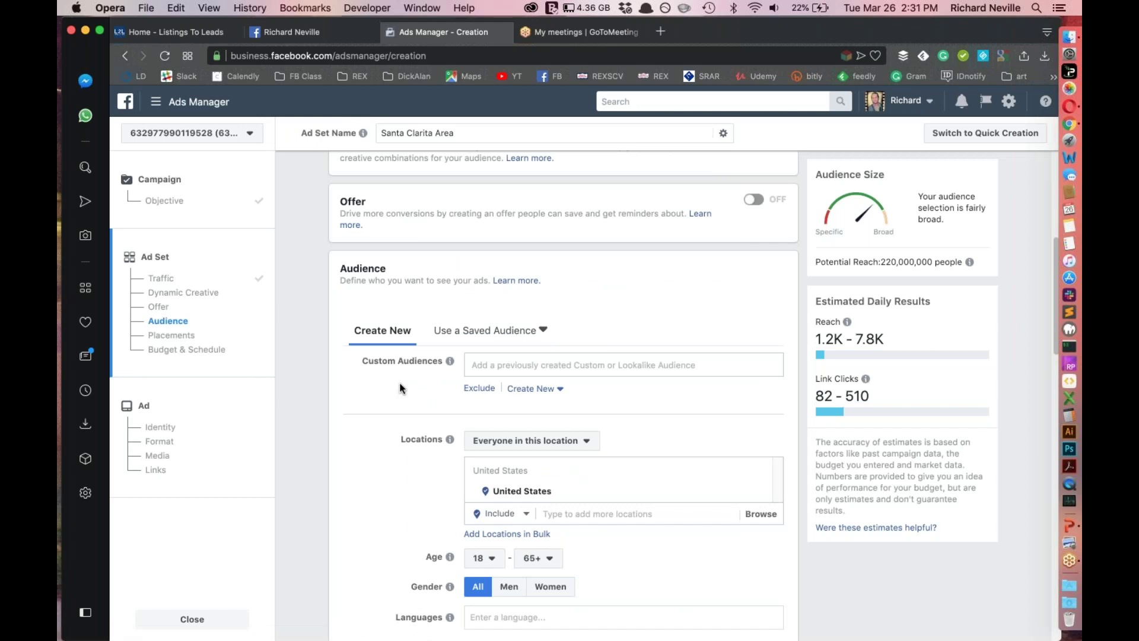
Change location targeting from 'Everyone in this location' to 'People who live in this location'
{"action": "scroll", "coordinate": [404, 394], "scroll_direction": "down", "scroll_amount": 5}
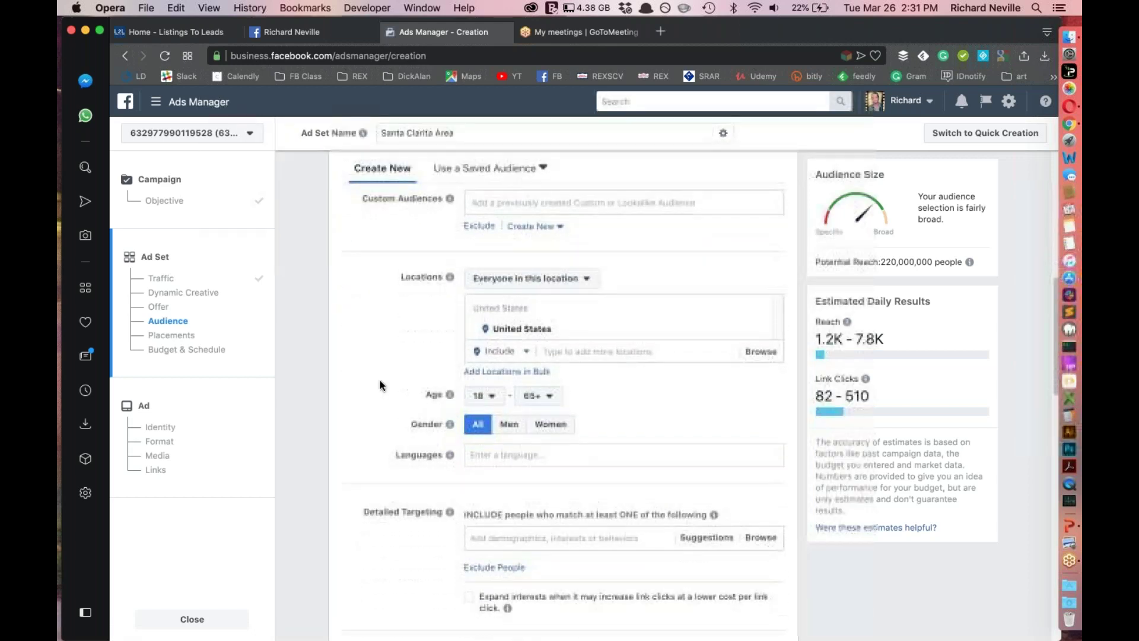
{"action": "left_click", "coordinate": [541, 282]}
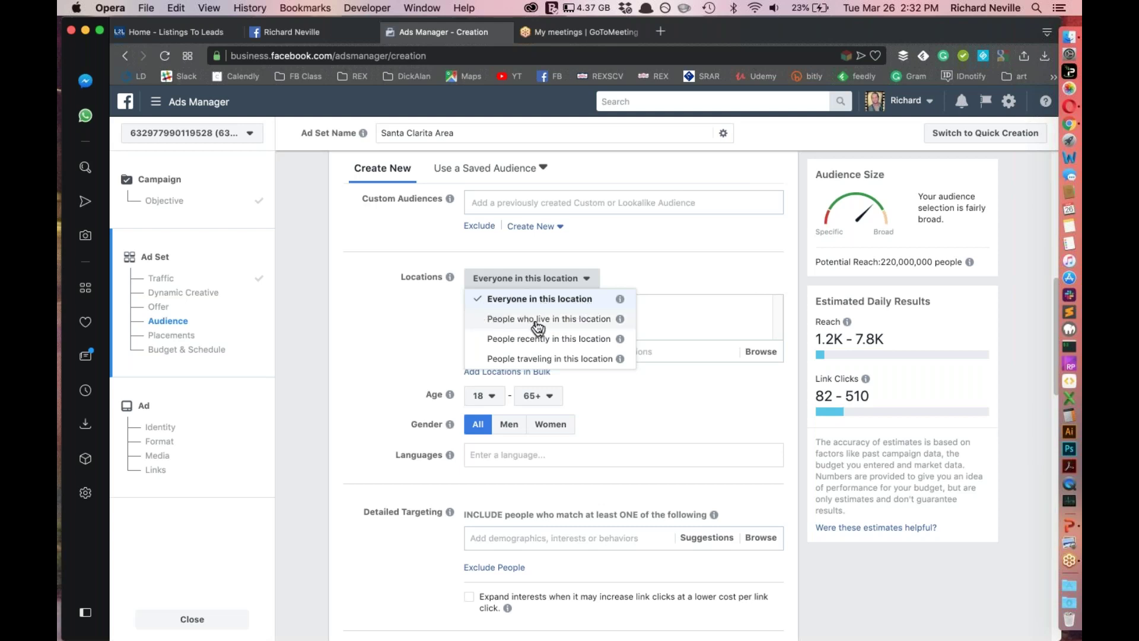
{"action": "left_click", "coordinate": [538, 327]}
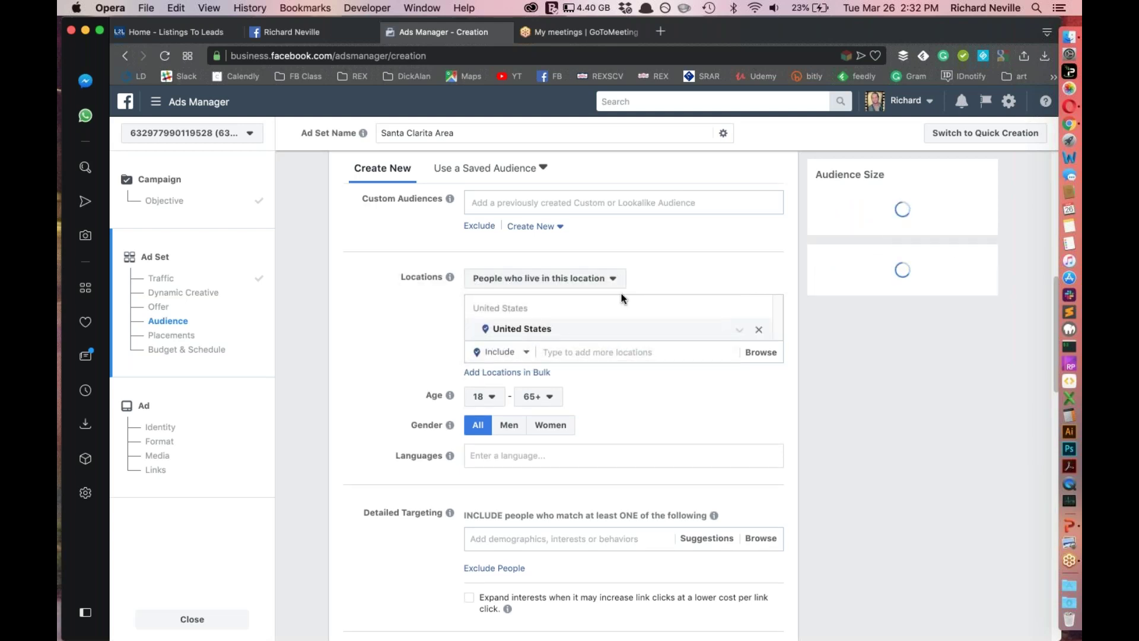
Swap United States for Santa Clarita, California in the ad set's locations
{"action": "left_click", "coordinate": [616, 355]}
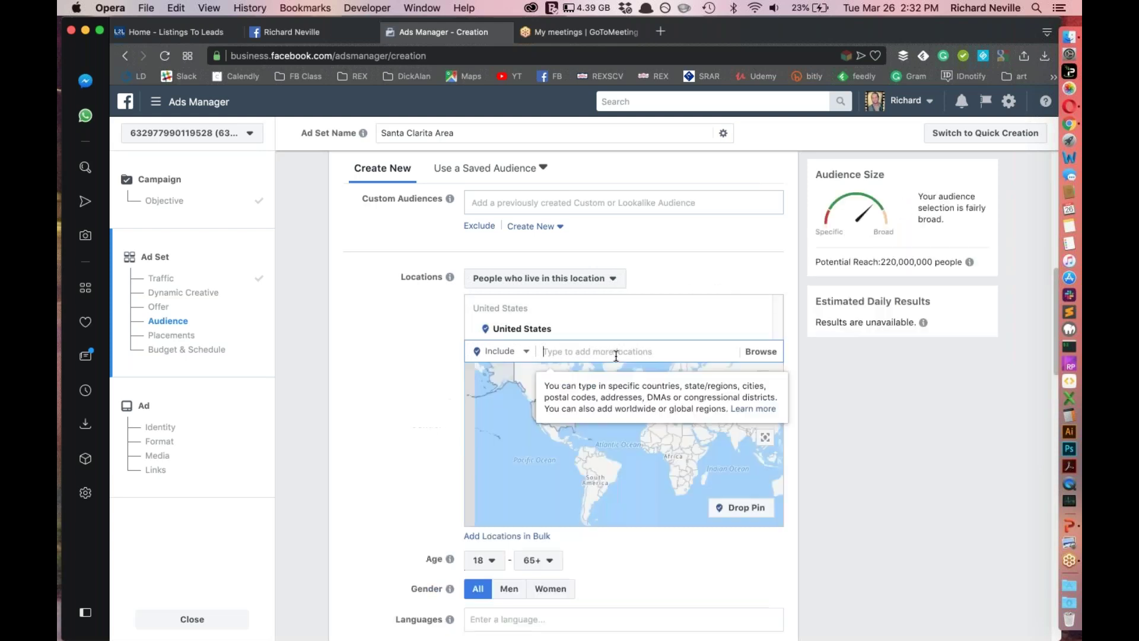
{"action": "left_click", "coordinate": [757, 332]}
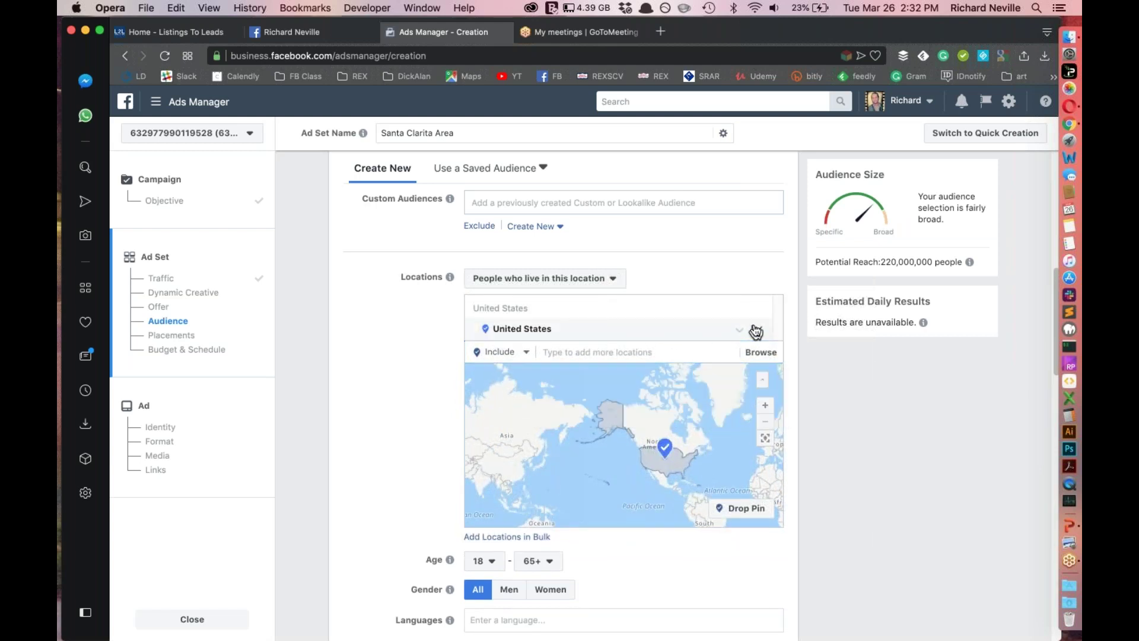
{"action": "left_click", "coordinate": [604, 379]}
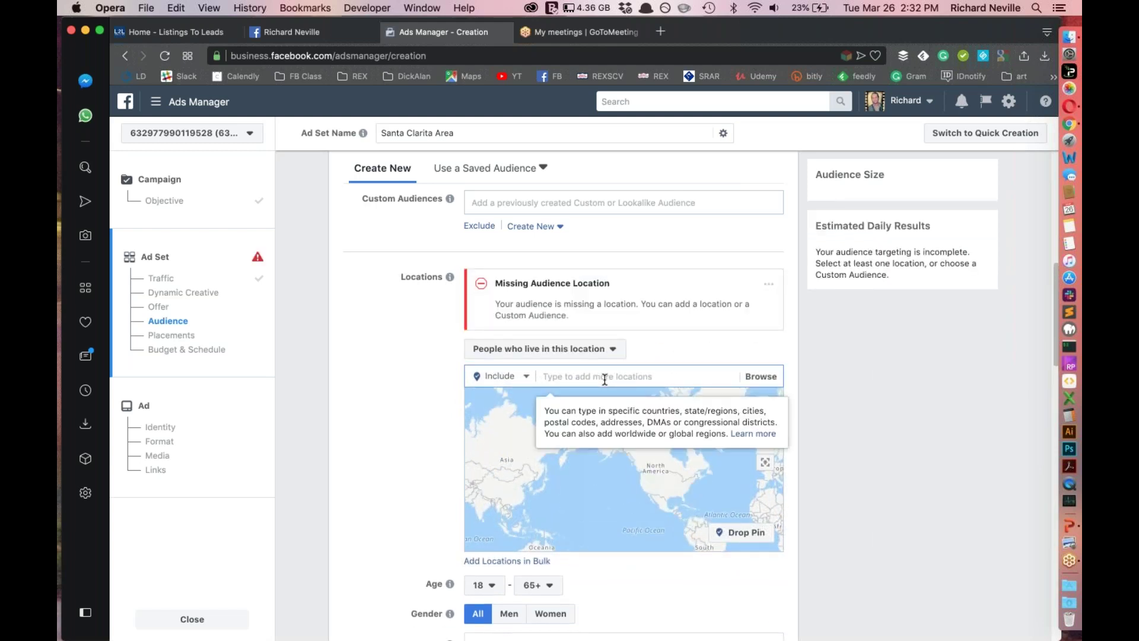
{"action": "type", "text": "Santa"}
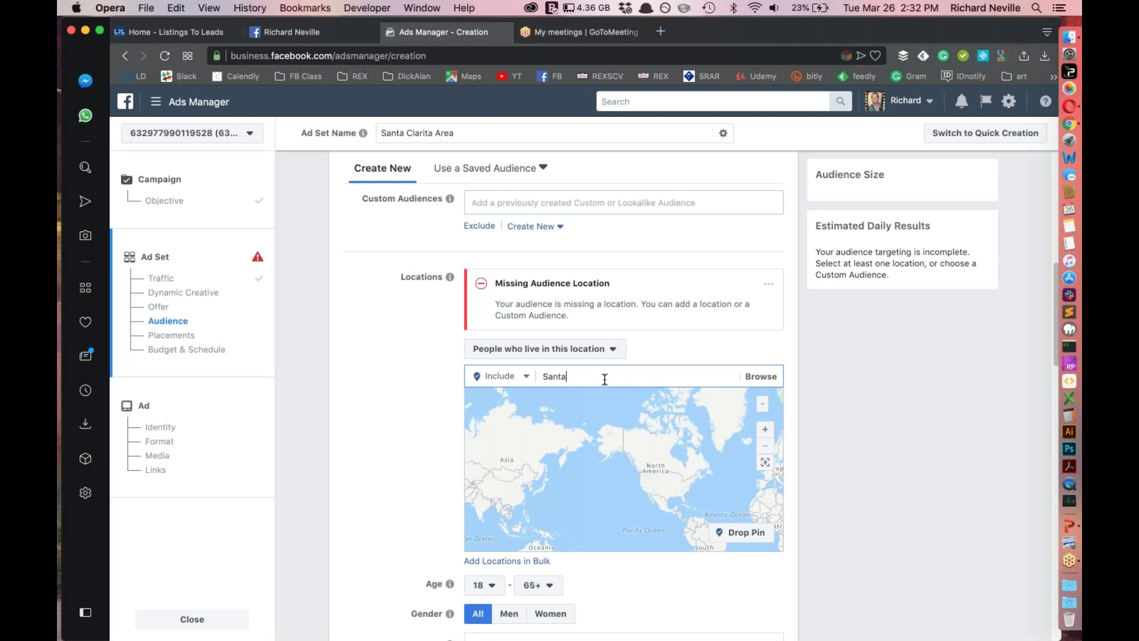
{"action": "type", "text": " Clarita"}
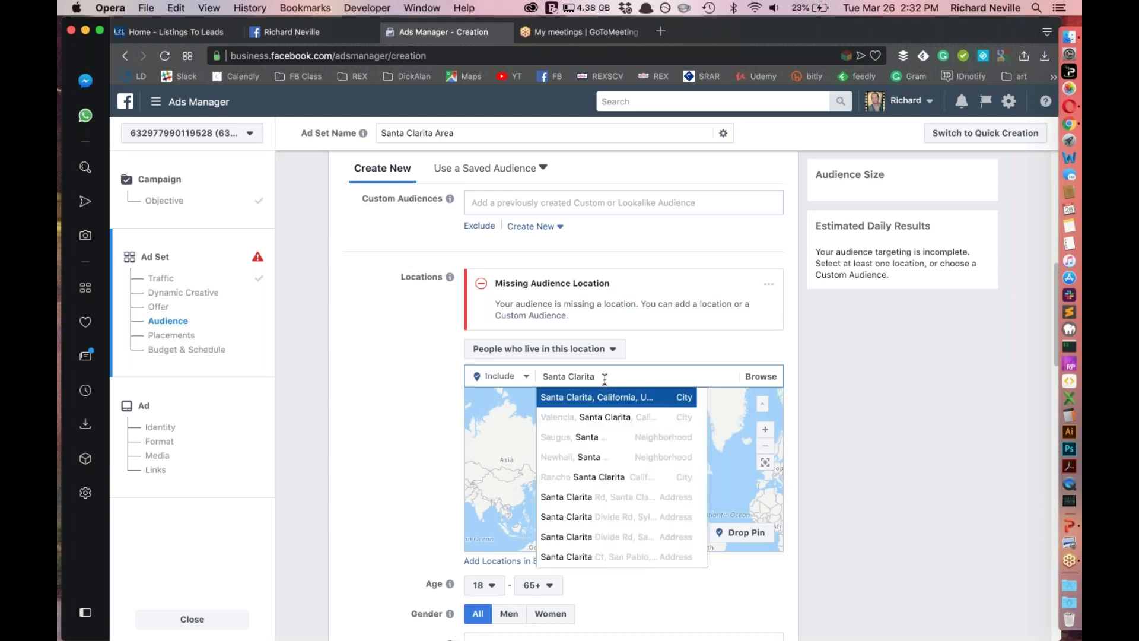
{"action": "left_click", "coordinate": [599, 397]}
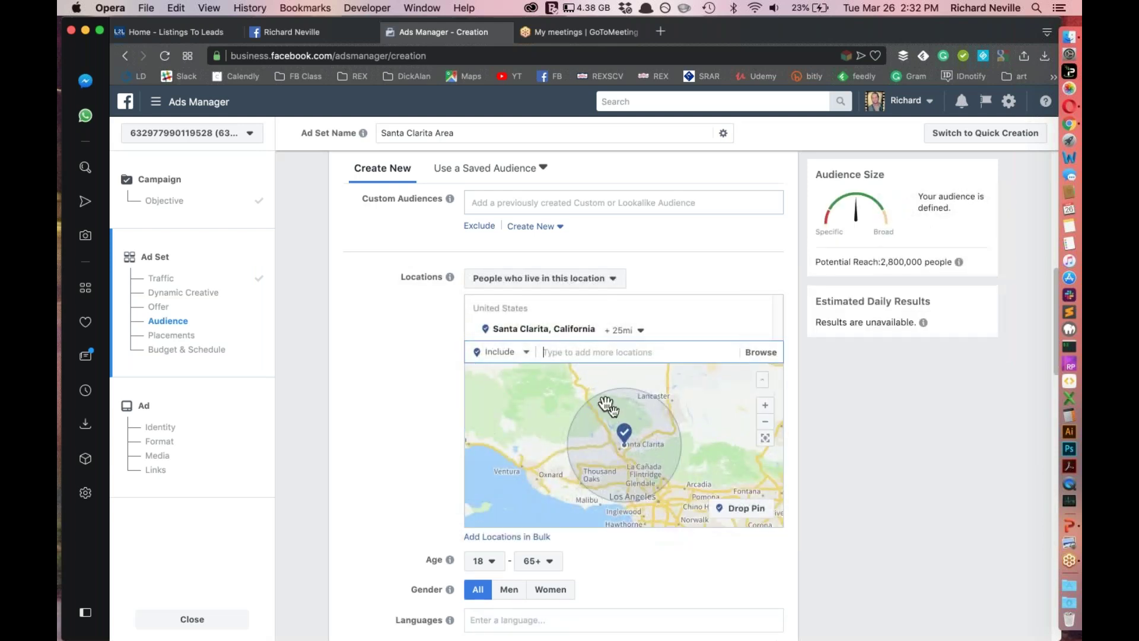
Set the Santa Clarita location radius to +50 mi
{"action": "left_click", "coordinate": [642, 331]}
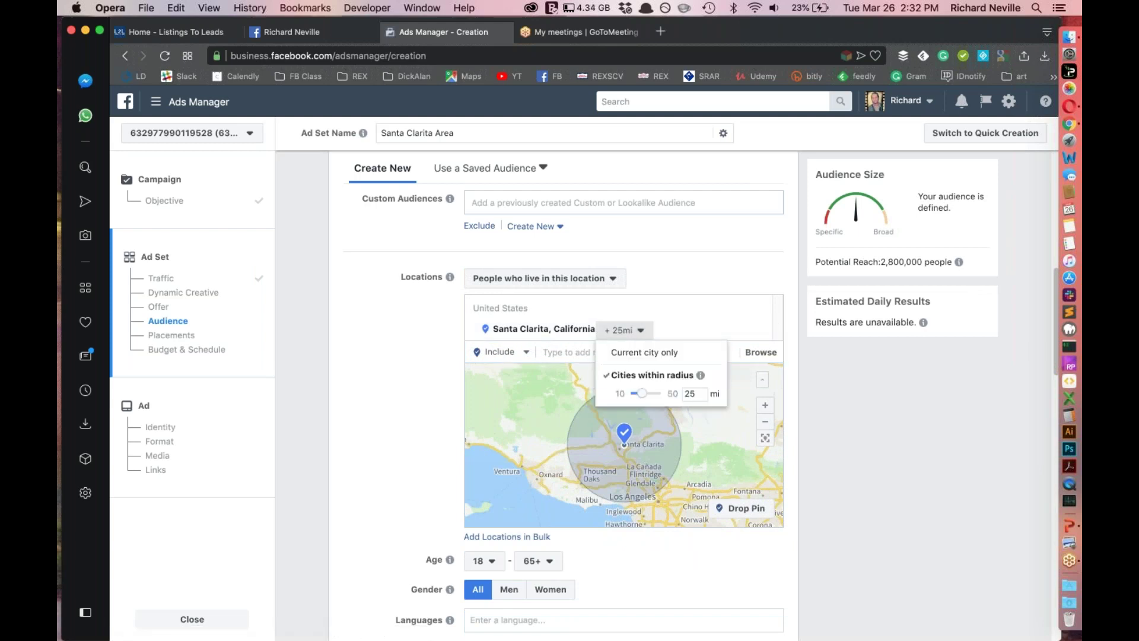
{"action": "left_click_drag", "start_coordinate": [642, 394], "coordinate": [622, 391]}
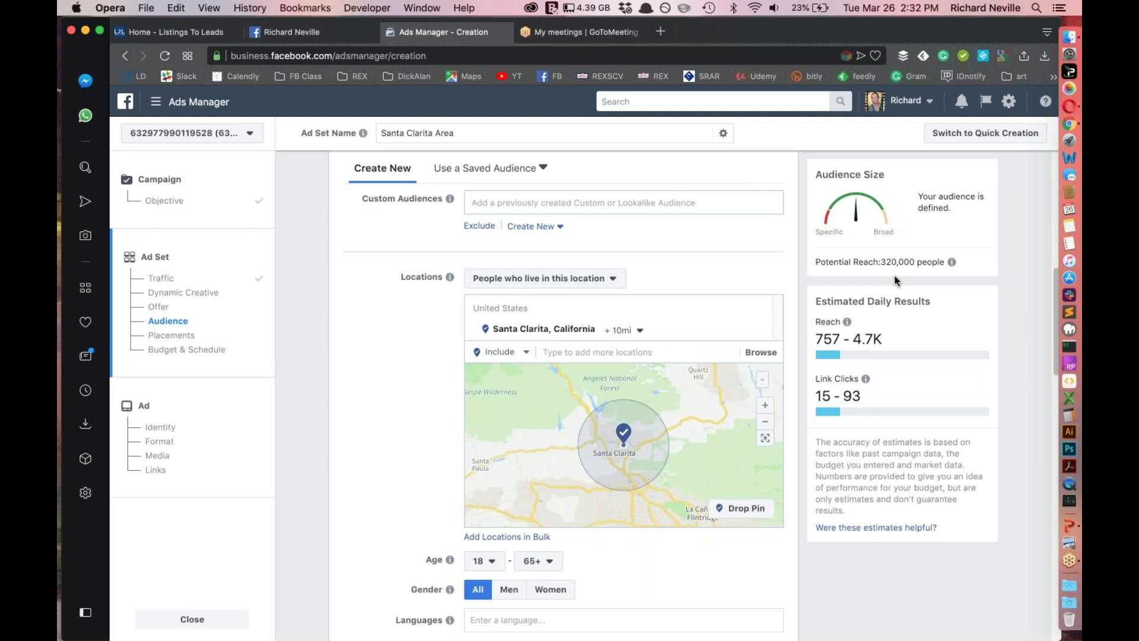
{"action": "left_click", "coordinate": [662, 348]}
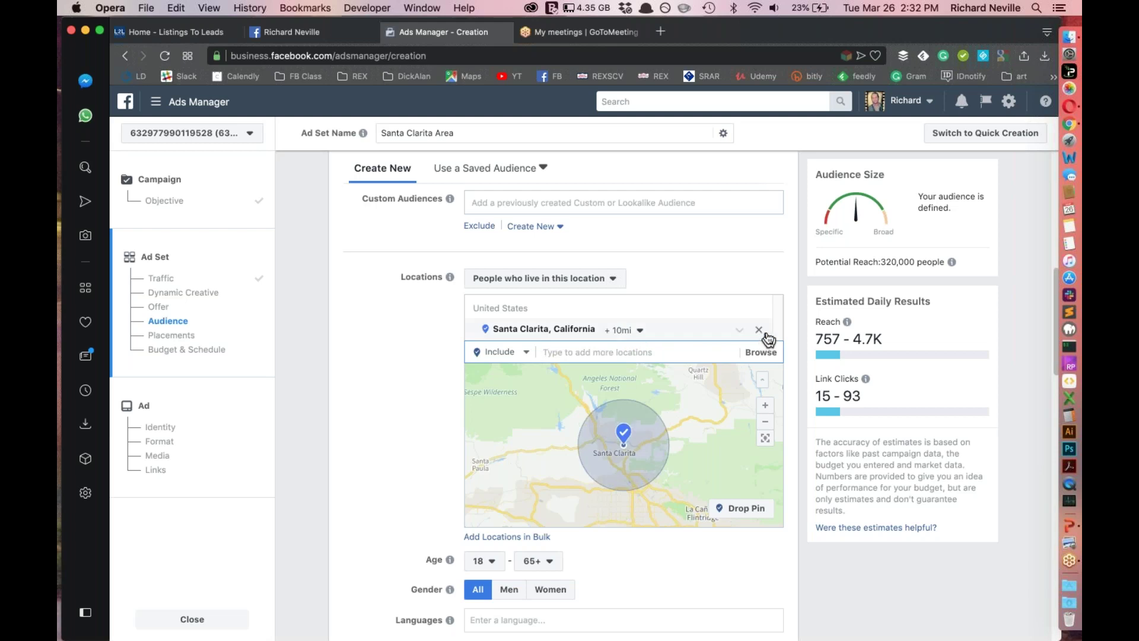
{"action": "left_click", "coordinate": [638, 329]}
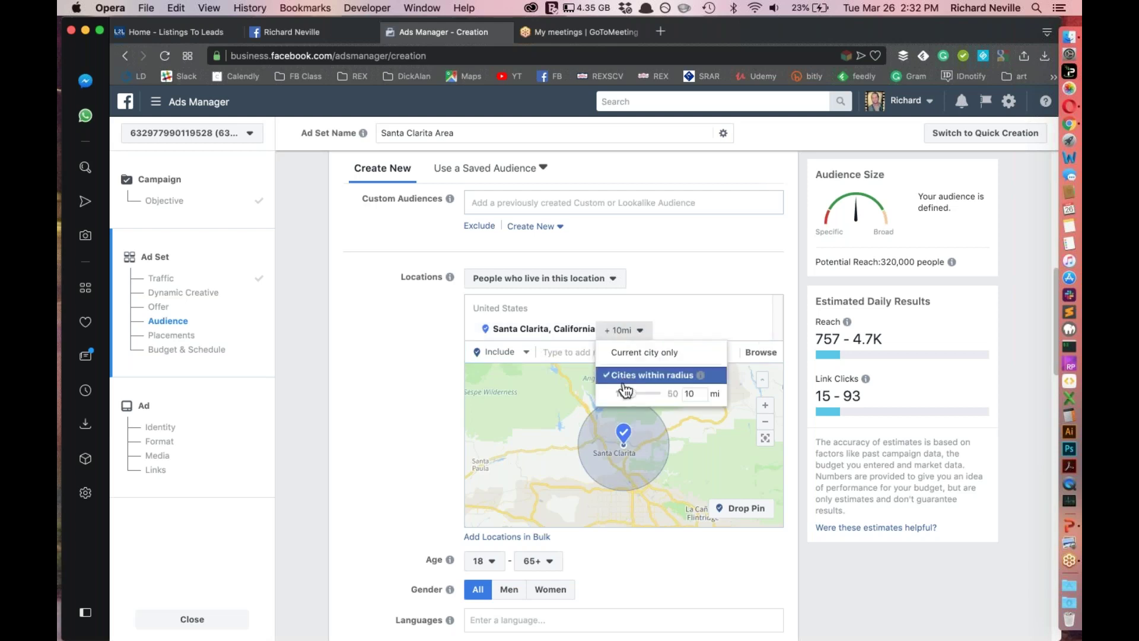
{"action": "left_click_drag", "start_coordinate": [625, 397], "coordinate": [681, 392]}
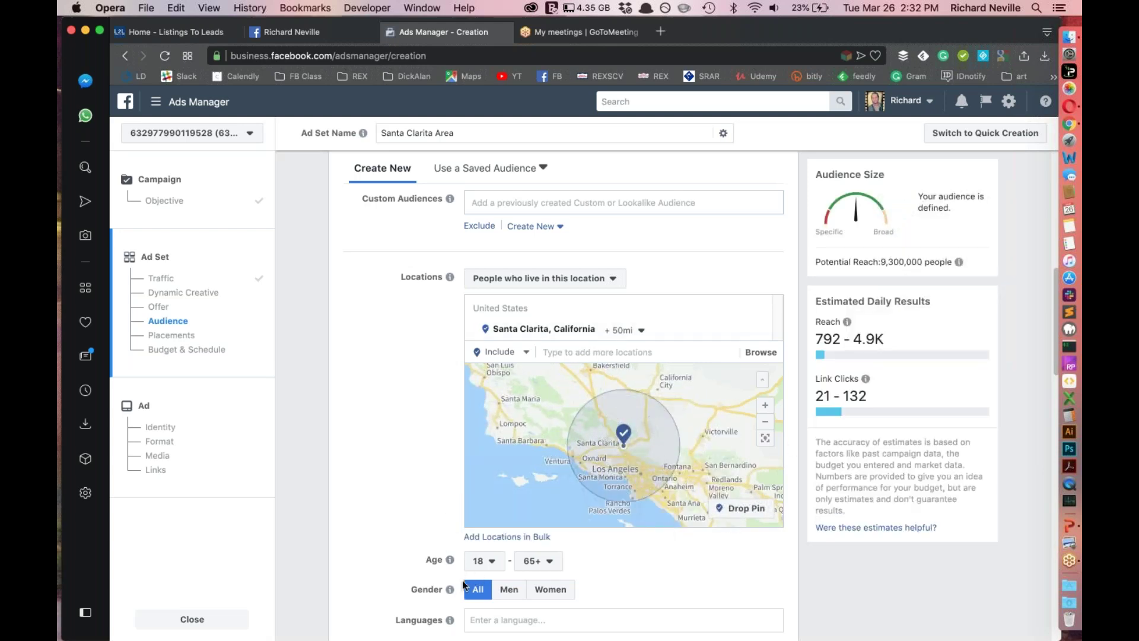
{"action": "mouse_move", "coordinate": [450, 560]}
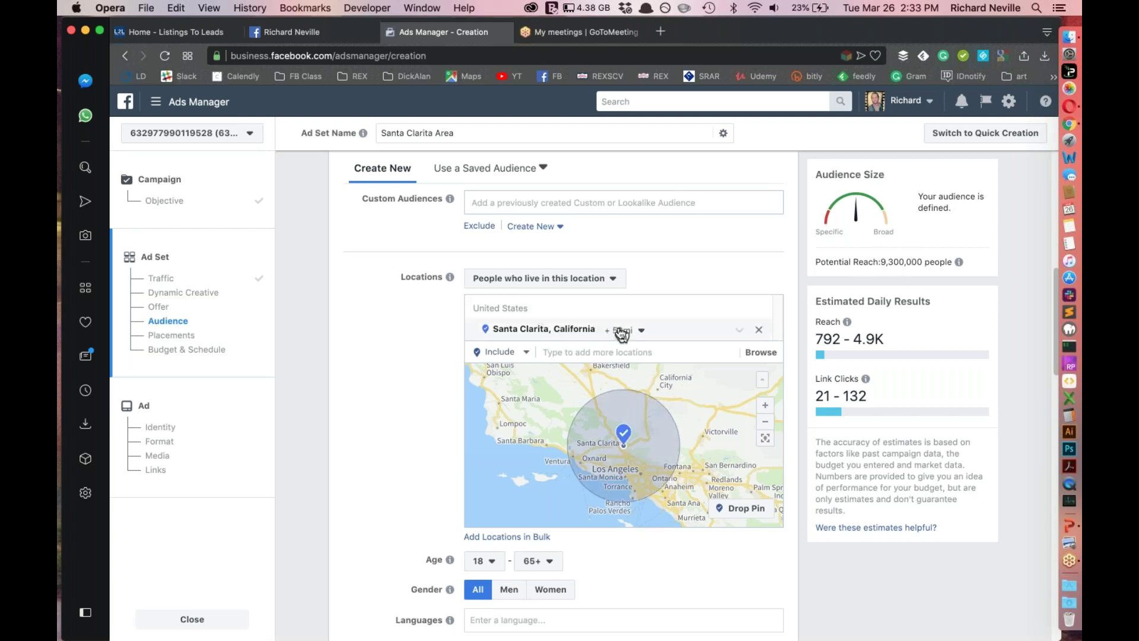
Replace Santa Clarita with the Valencia street address on The Old Road, radius 1 mile
{"action": "left_click", "coordinate": [759, 330]}
{"action": "left_click", "coordinate": [583, 375]}
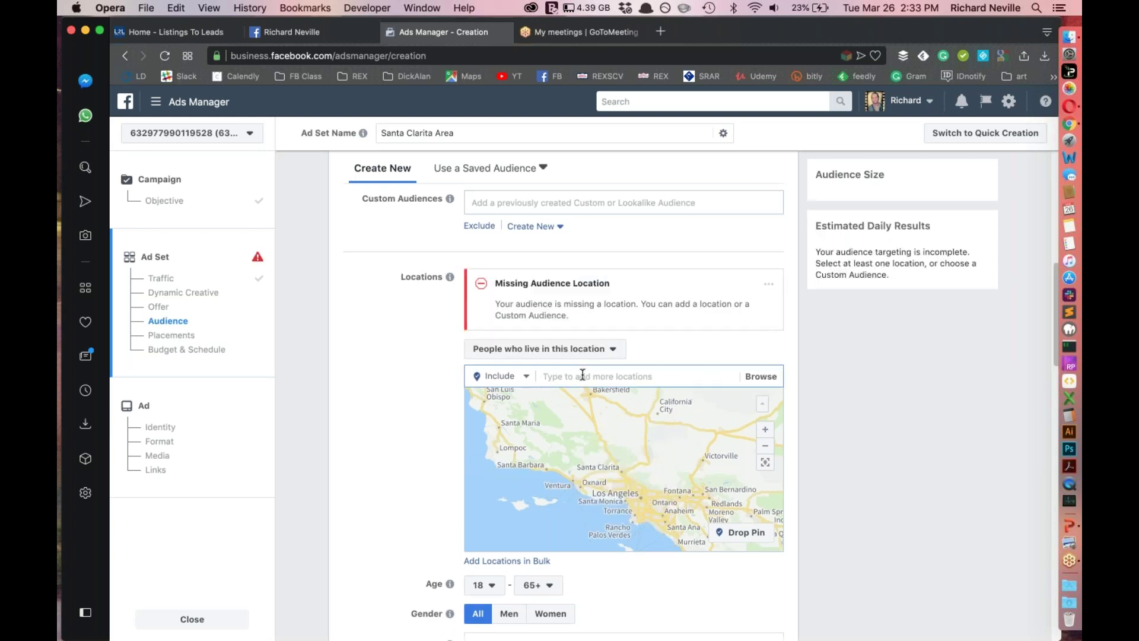
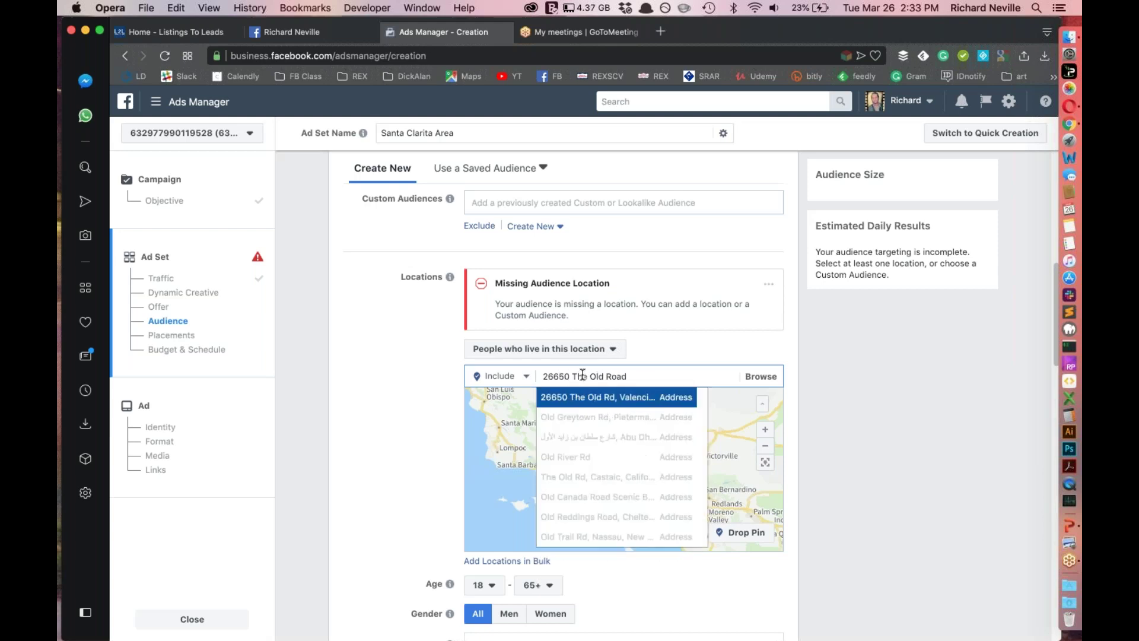
{"action": "key", "text": "Return"}
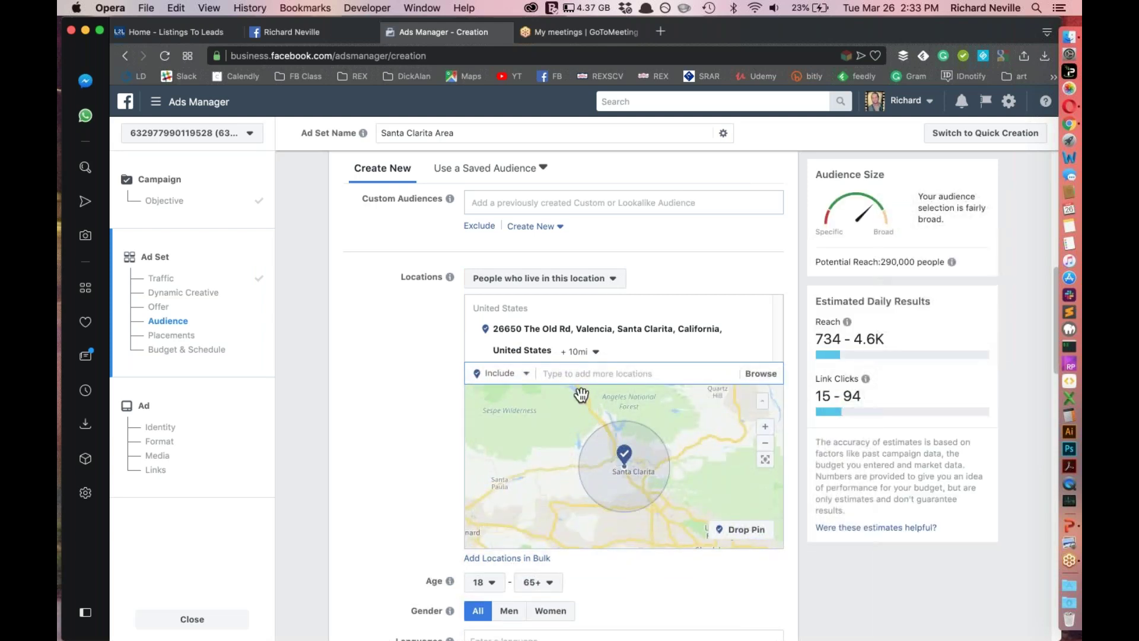
{"action": "left_click", "coordinate": [589, 353]}
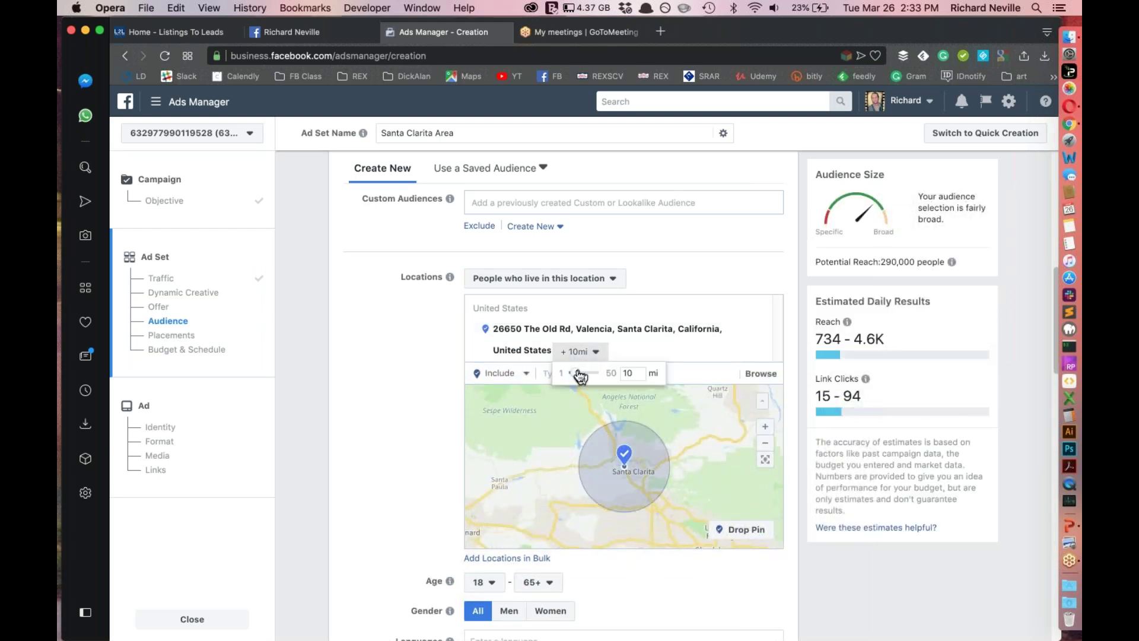
{"action": "left_click_drag", "start_coordinate": [552, 376], "coordinate": [551, 377]}
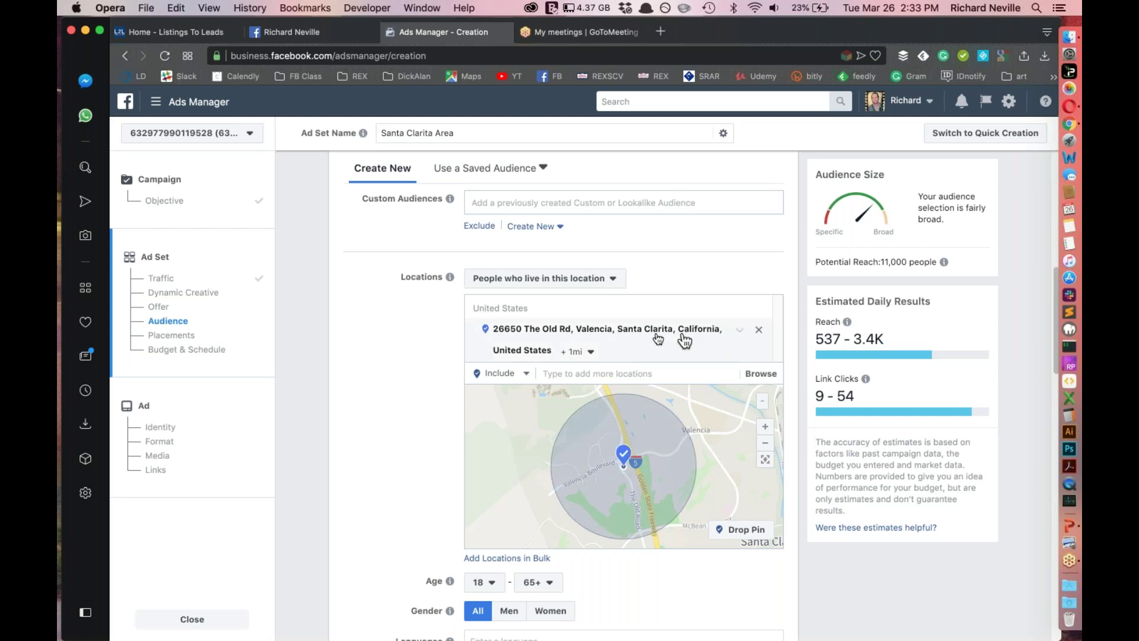
{"action": "left_click", "coordinate": [602, 372]}
{"action": "type", "text": "Santa LCa"}
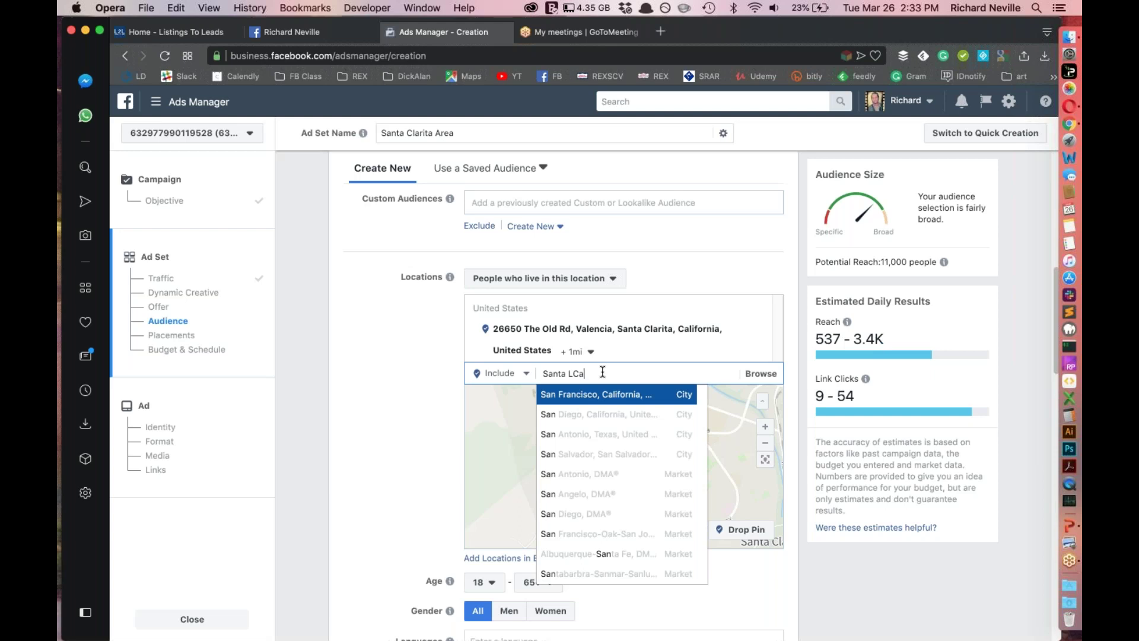
{"action": "key", "text": "BackSpace"}
{"action": "key", "text": "BackSpace"}
{"action": "key", "text": "BackSpace"}
{"action": "type", "text": "Clarita"}
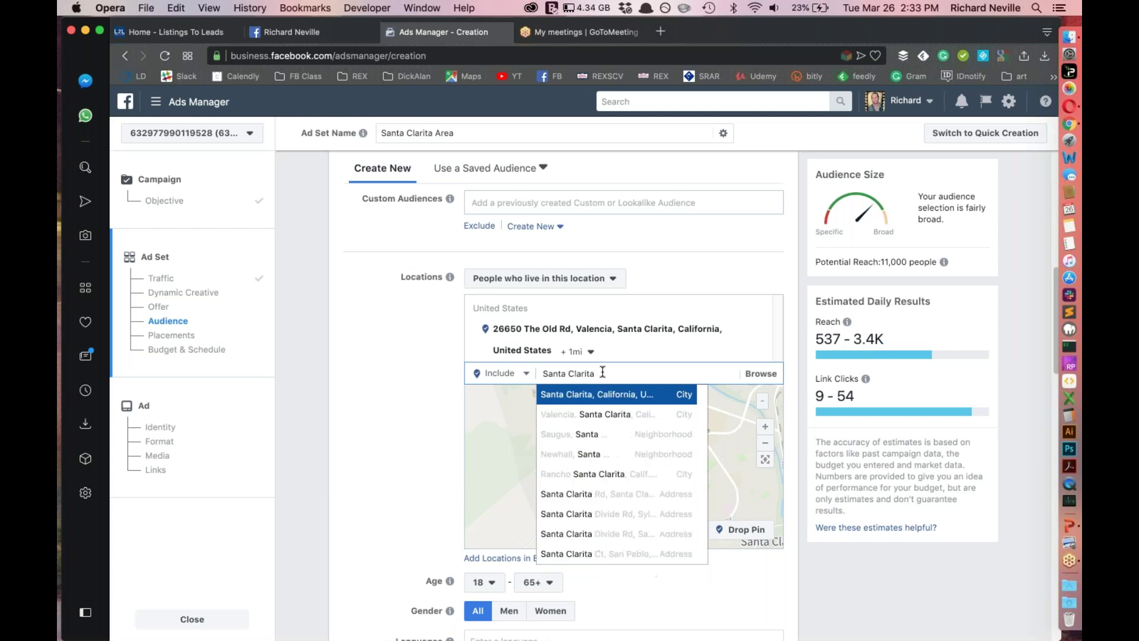
{"action": "left_click", "coordinate": [578, 402]}
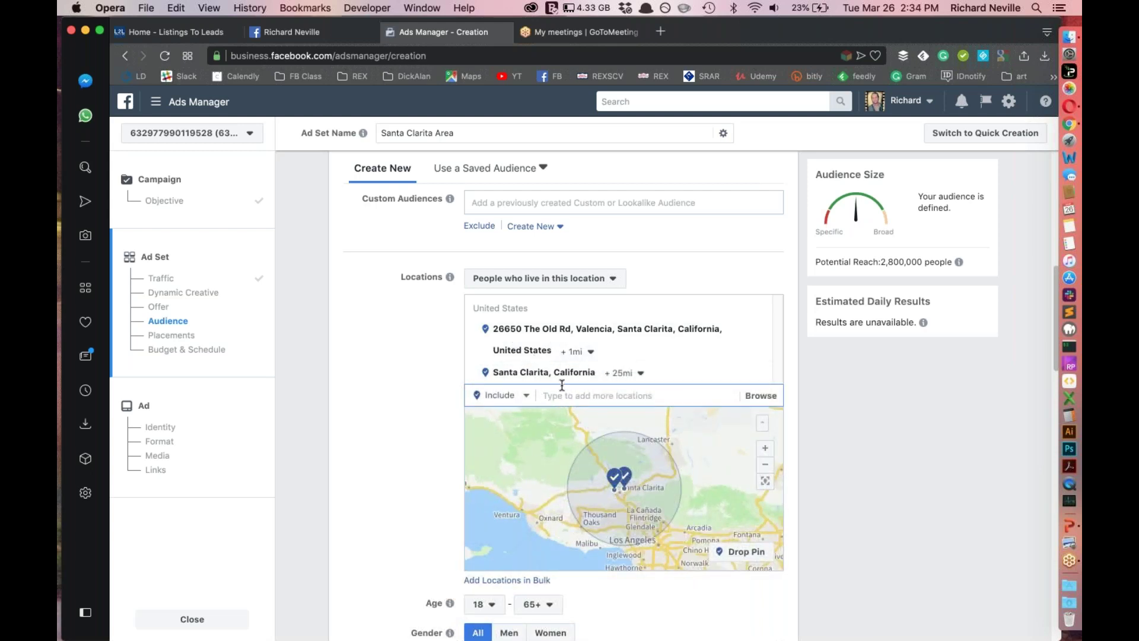
{"action": "type", "text": "91381"}
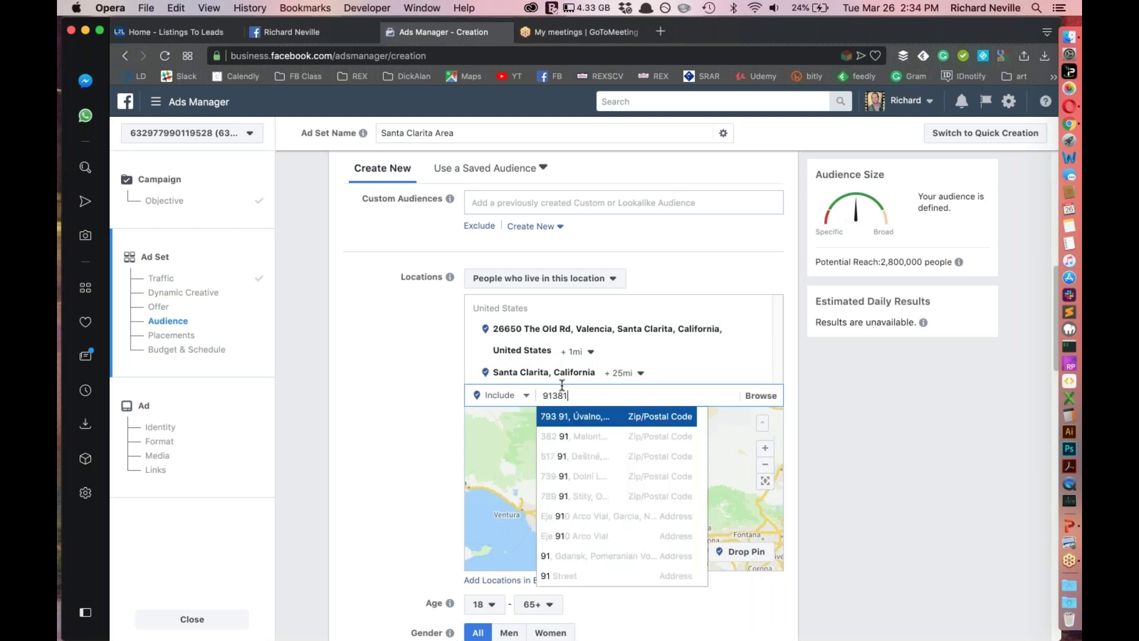
{"action": "left_click", "coordinate": [568, 417]}
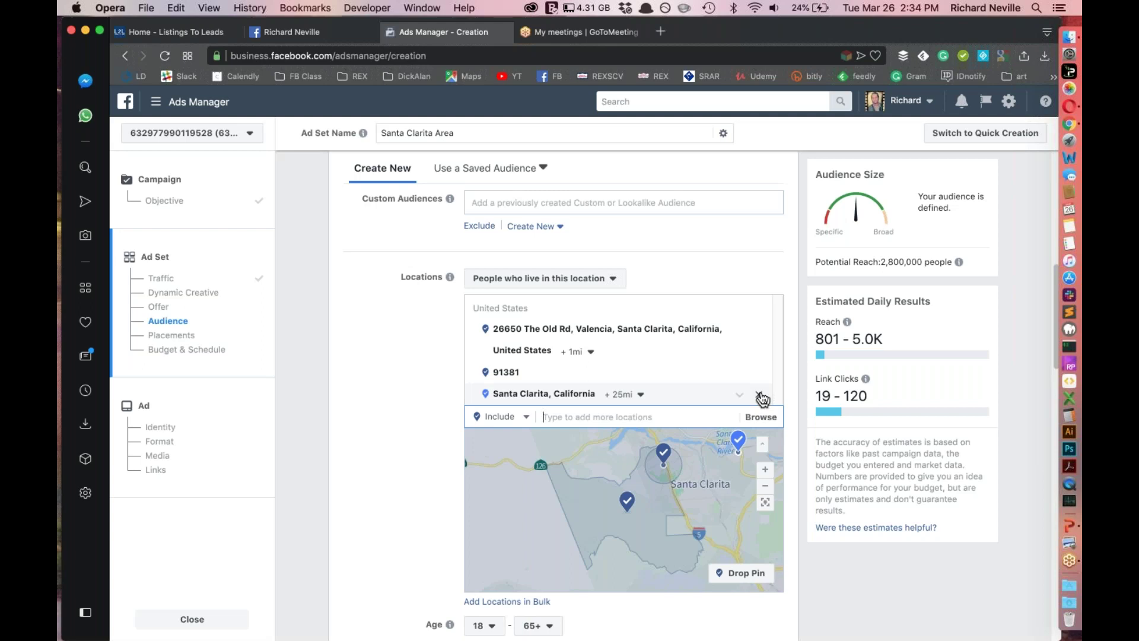
{"action": "left_click", "coordinate": [759, 395]}
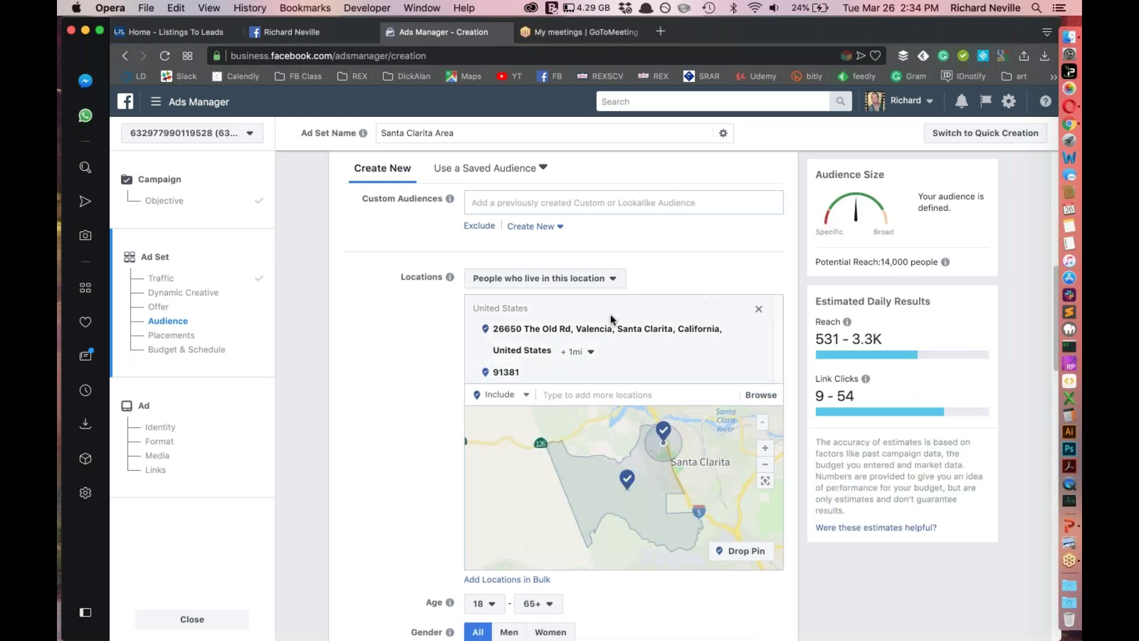
{"action": "left_click", "coordinate": [759, 373]}
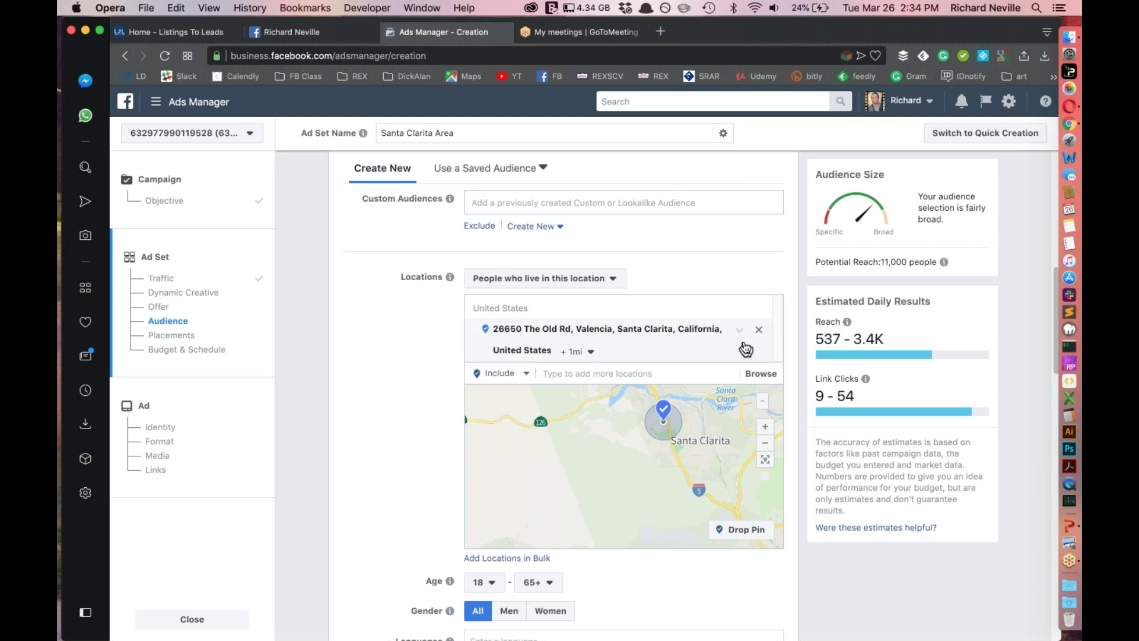
Widen the Valencia address radius to 9 miles, lifting potential reach to about 220,000 people
{"action": "left_click", "coordinate": [574, 352]}
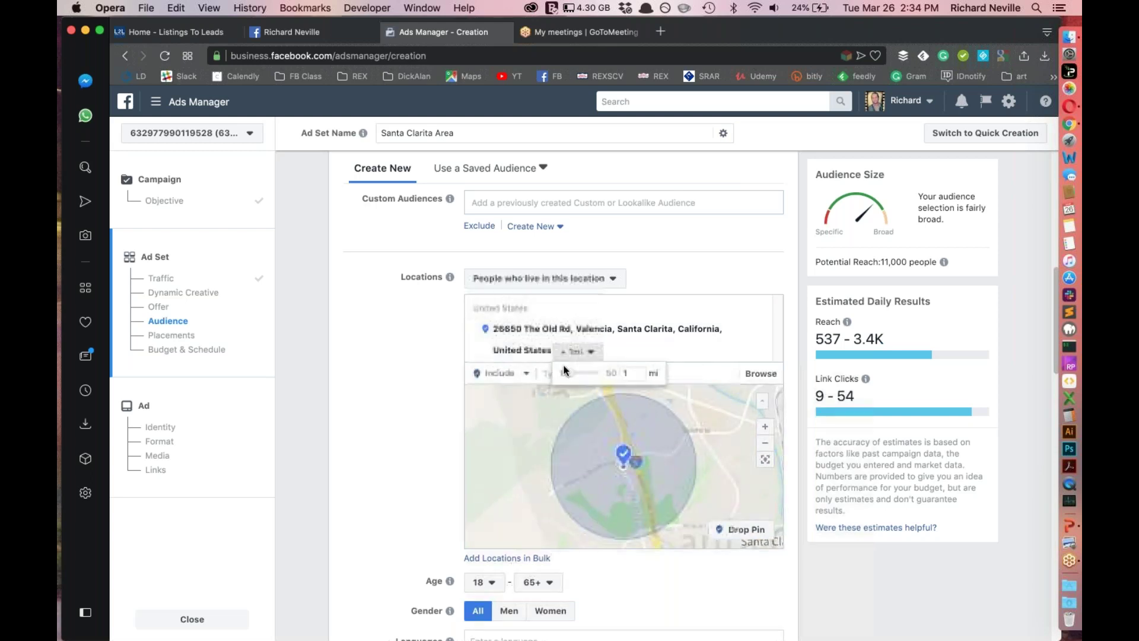
{"action": "mouse_move", "coordinate": [569, 374]}
{"action": "left_mouse_down"}
{"action": "mouse_move", "coordinate": [589, 376]}
{"action": "mouse_move", "coordinate": [577, 376]}
{"action": "left_mouse_up"}
{"action": "left_click", "coordinate": [597, 351]}
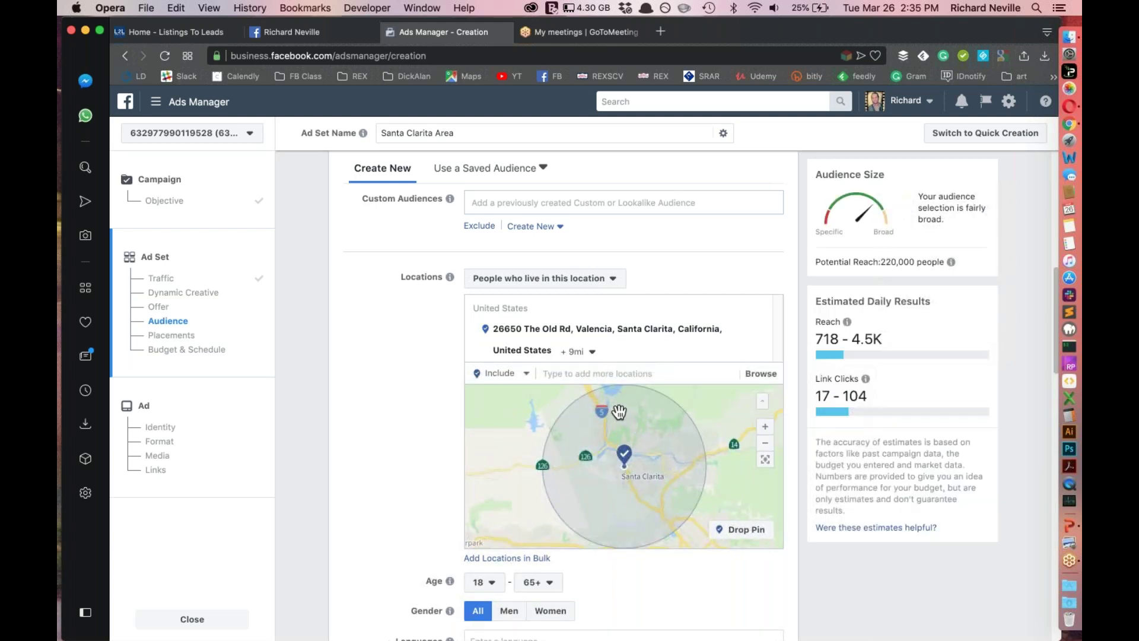
{"action": "double_click", "coordinate": [888, 263]}
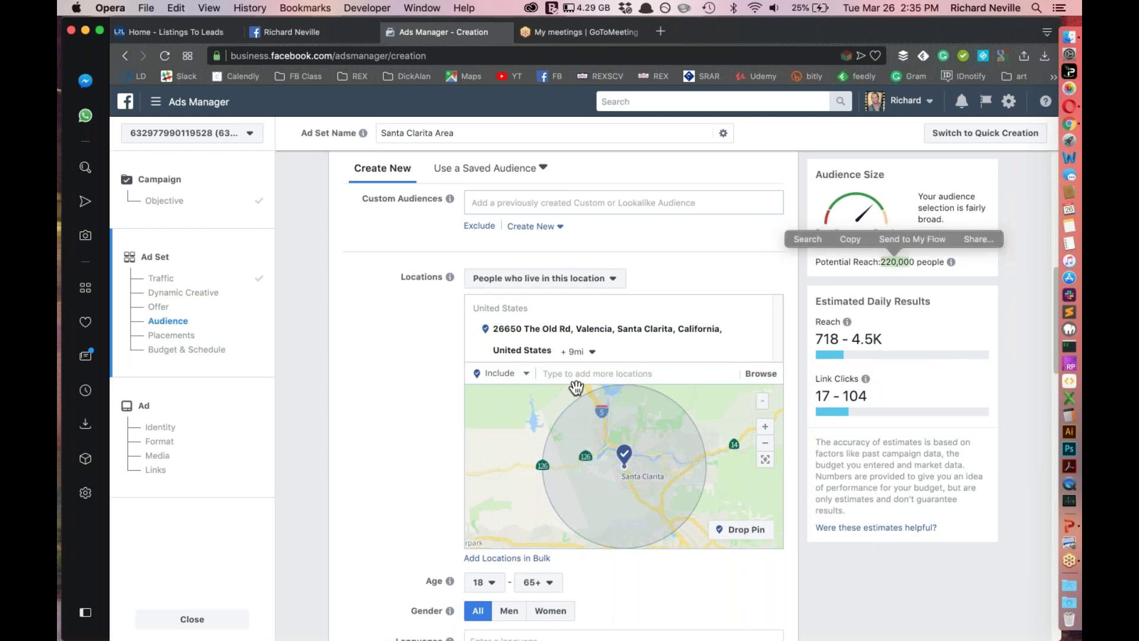
{"action": "scroll", "coordinate": [406, 393], "scroll_direction": "down", "scroll_amount": 5}
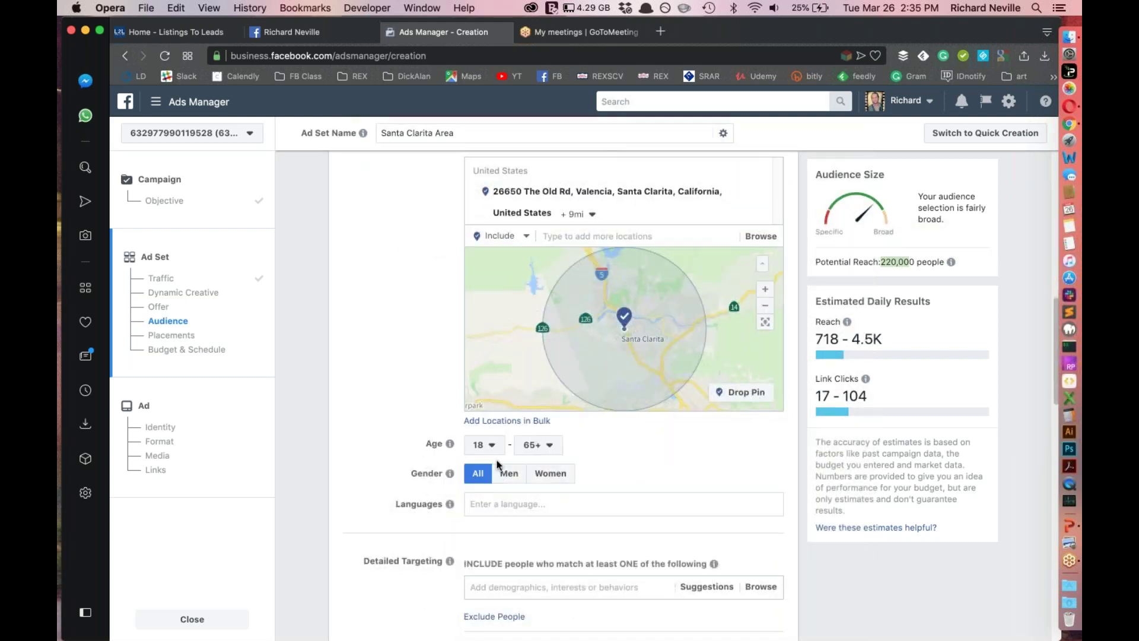
{"action": "scroll", "coordinate": [682, 497], "scroll_direction": "down", "scroll_amount": 4}
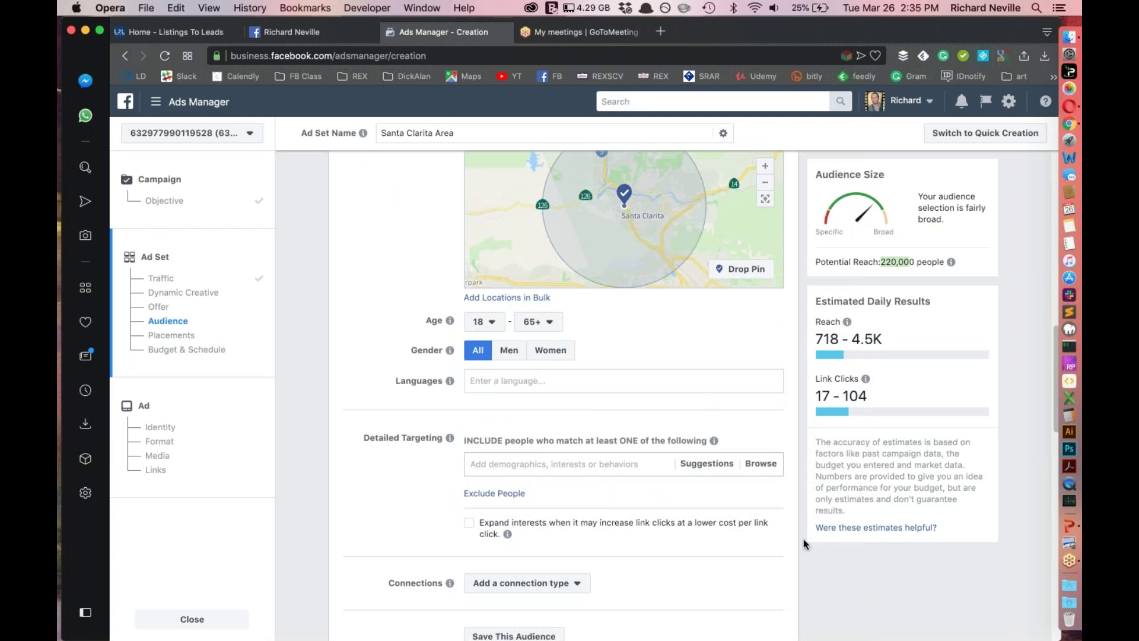
{"action": "scroll", "coordinate": [714, 539], "scroll_direction": "down", "scroll_amount": 2}
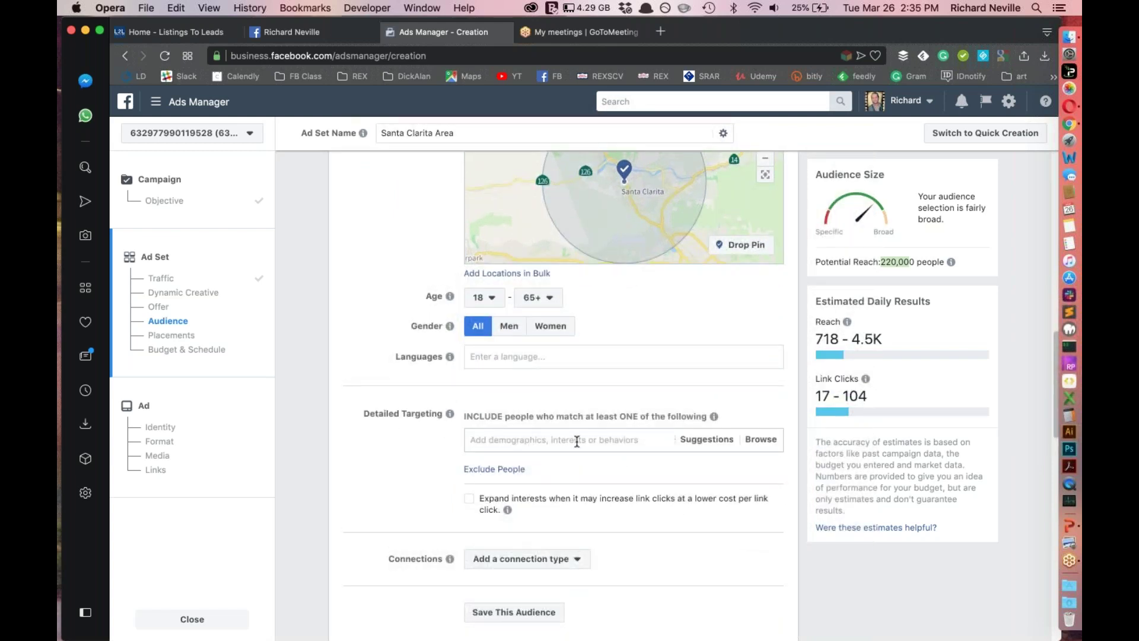
{"action": "scroll", "coordinate": [689, 490], "scroll_direction": "down", "scroll_amount": 3}
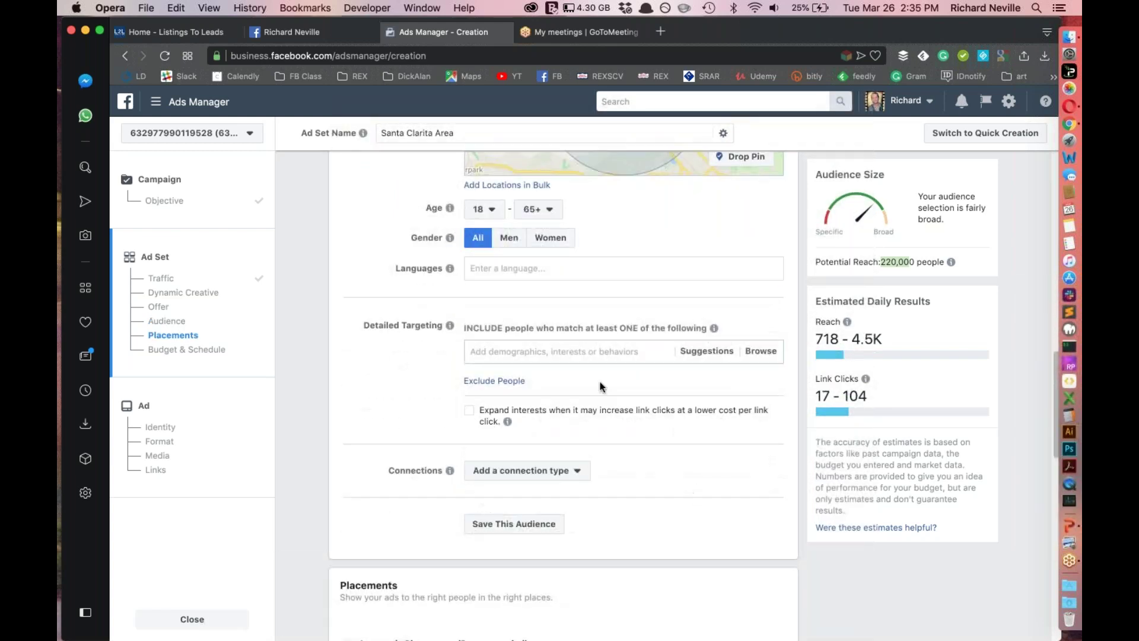
Add the Realtor.com interest to detailed targeting, narrowing potential reach to 12,000 people
{"action": "left_click", "coordinate": [536, 353]}
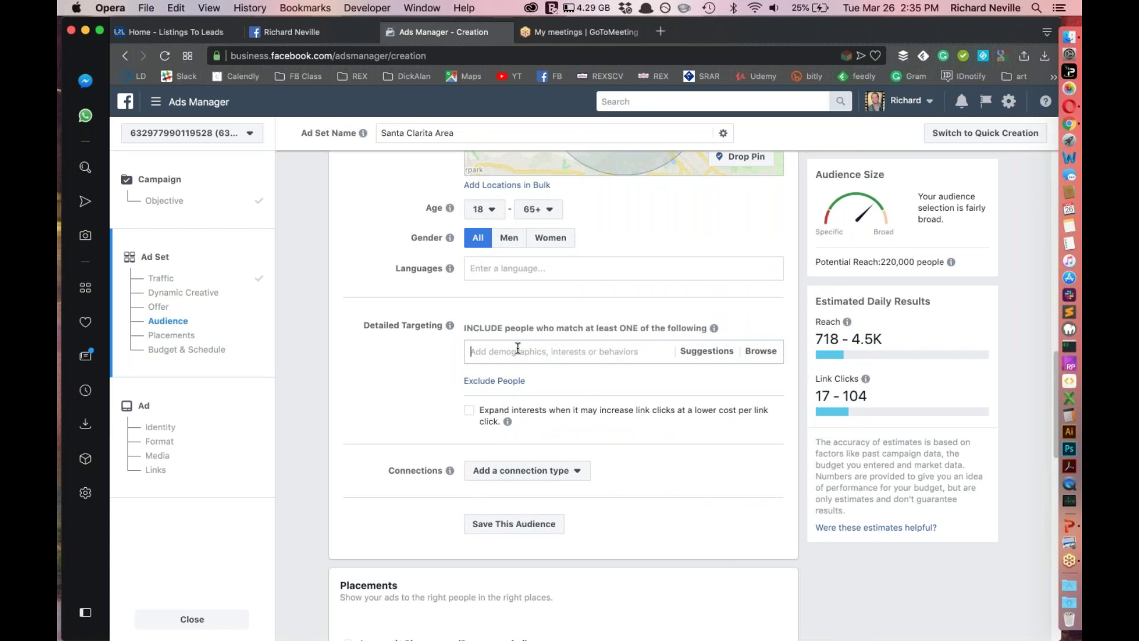
{"action": "left_click_drag", "start_coordinate": [465, 328], "coordinate": [705, 328]}
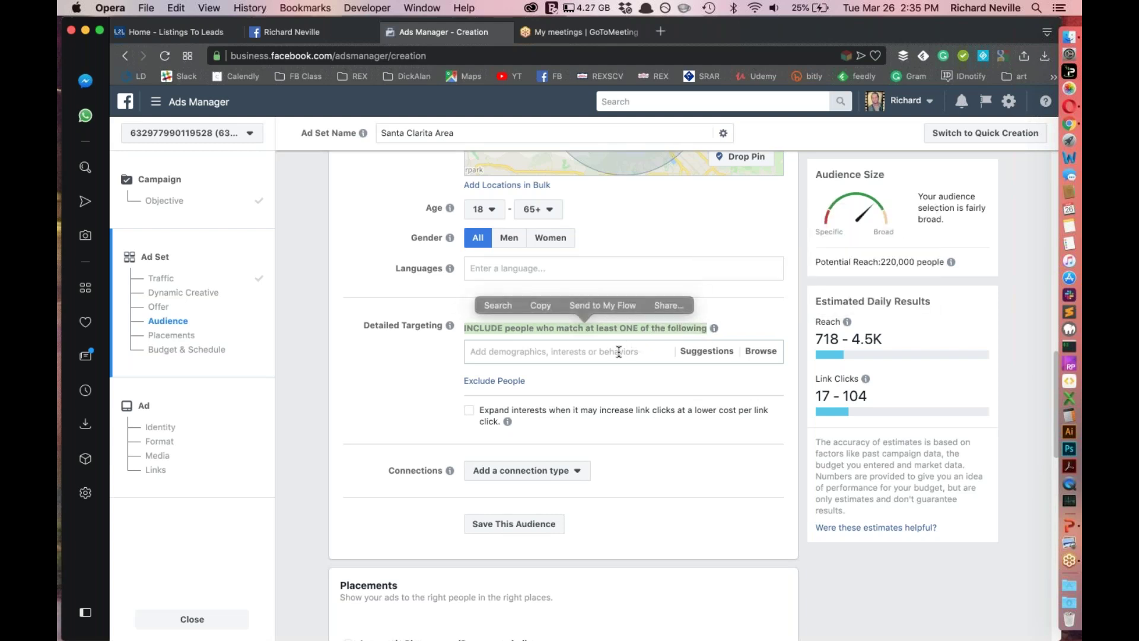
{"action": "left_click", "coordinate": [619, 350]}
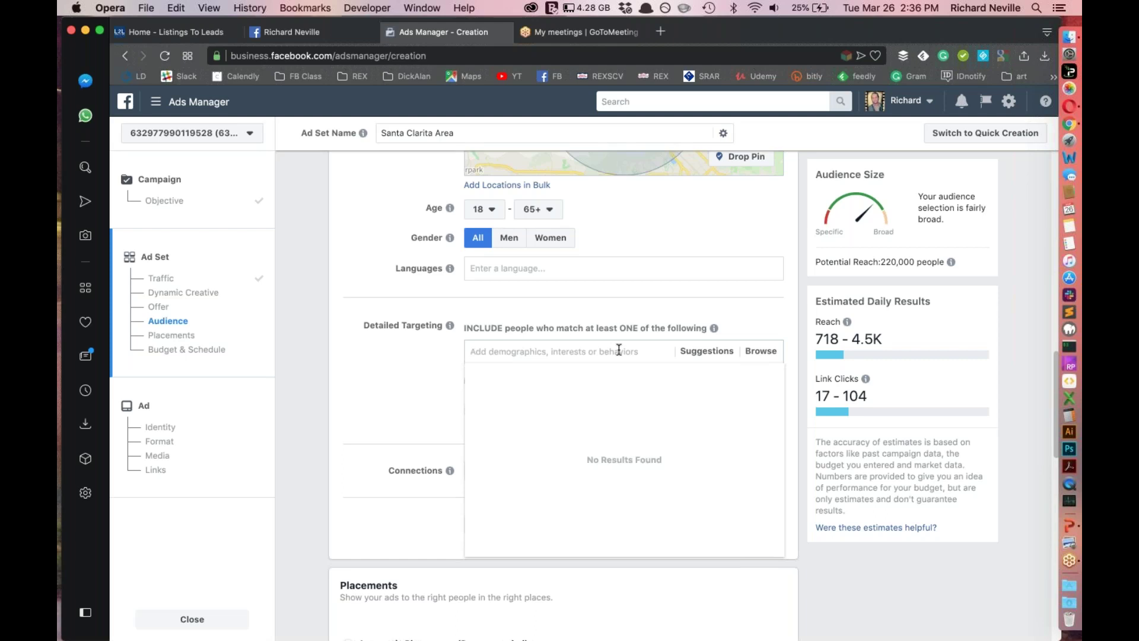
{"action": "type", "text": "Realtor.com"}
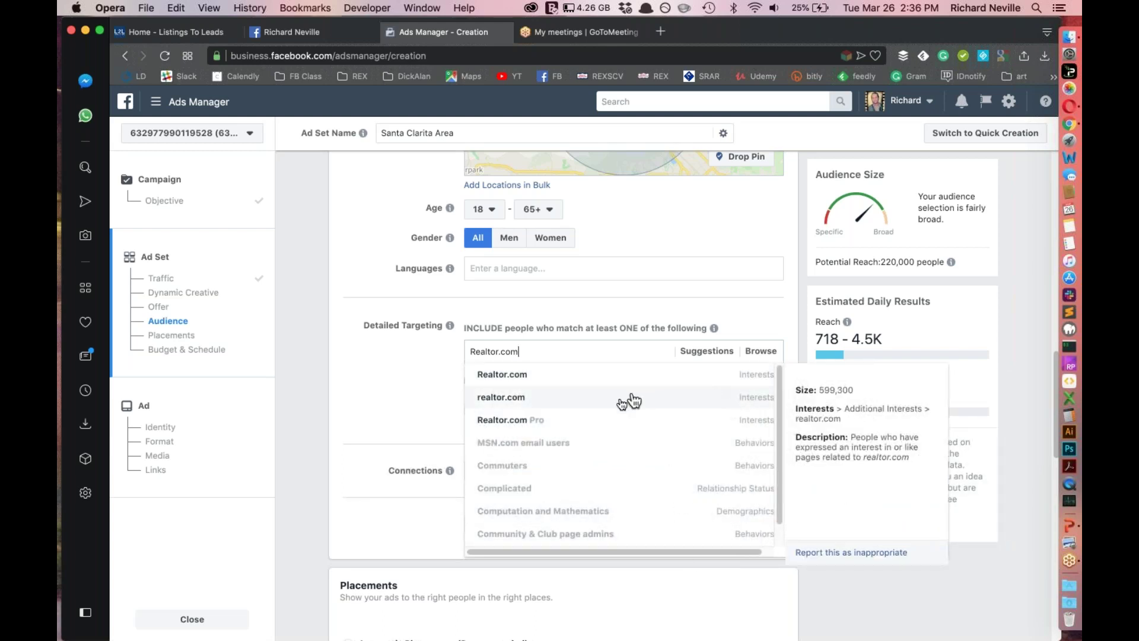
{"action": "left_click", "coordinate": [520, 375]}
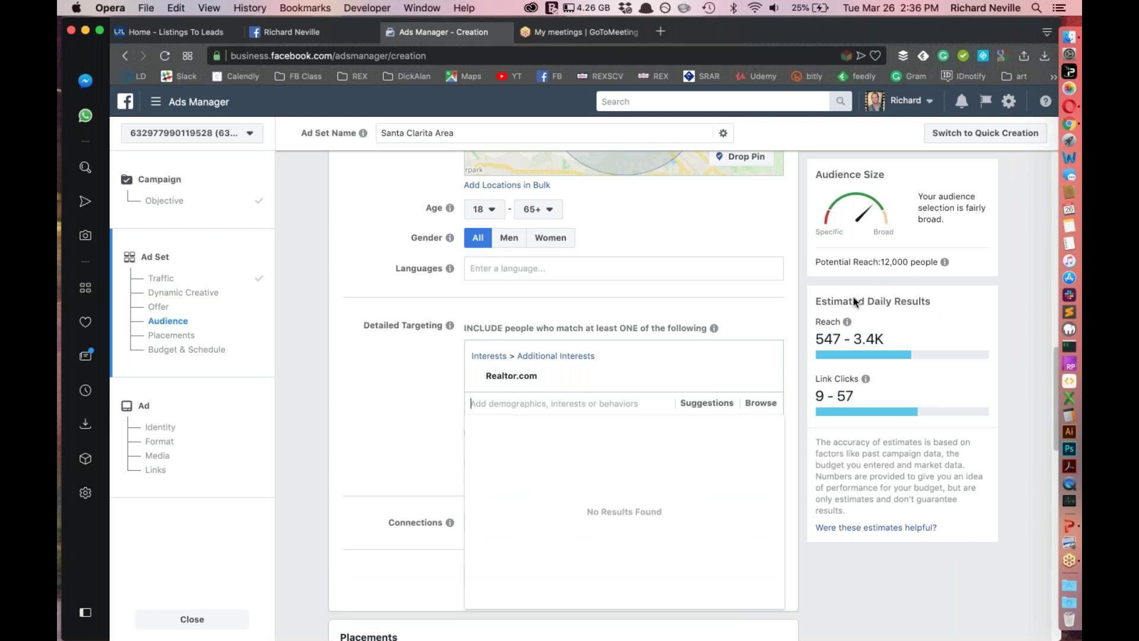
{"action": "scroll", "coordinate": [416, 358], "scroll_direction": "up", "scroll_amount": 5}
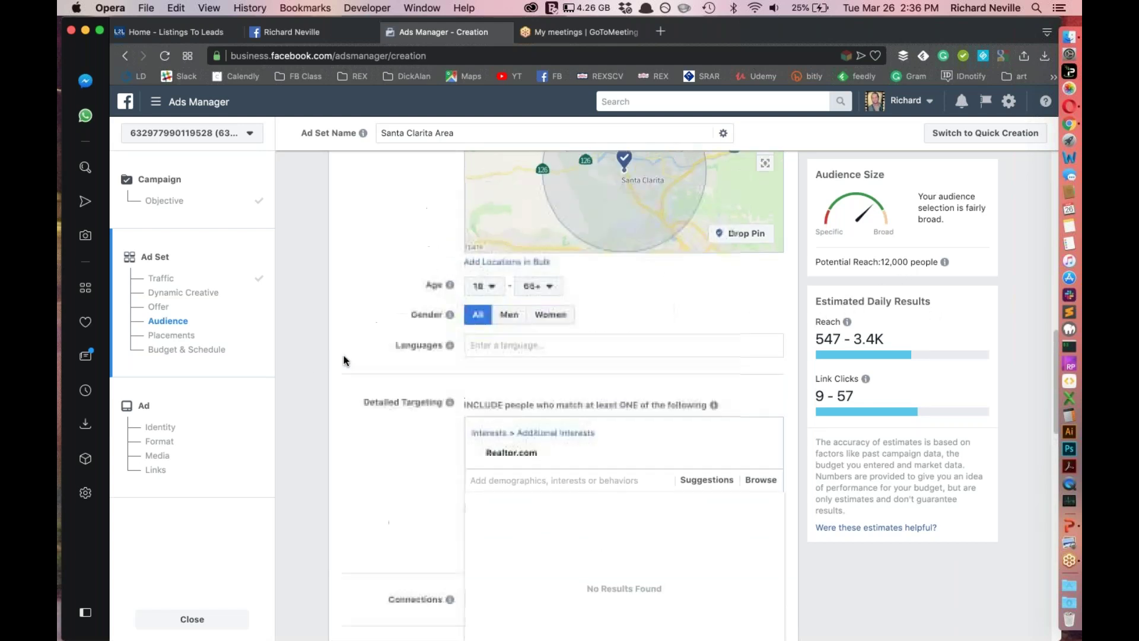
{"action": "scroll", "coordinate": [417, 358], "scroll_direction": "down", "scroll_amount": 7}
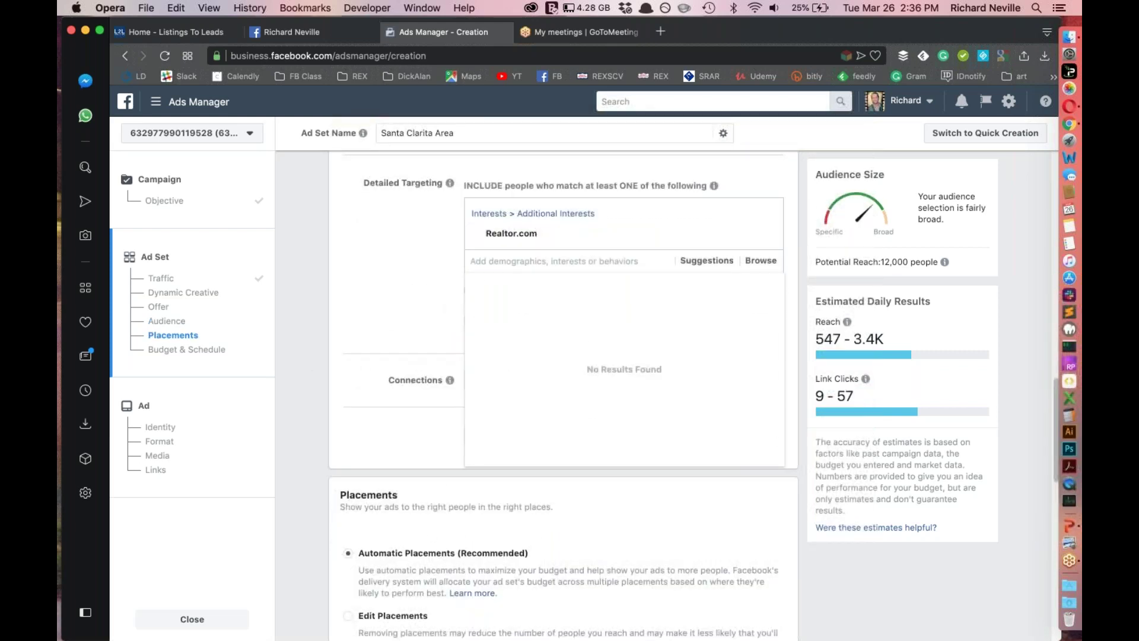
Add Zillow and Trulia as detailed targeting interests, raising potential reach to 63,000 people
{"action": "type", "text": "Zillow"}
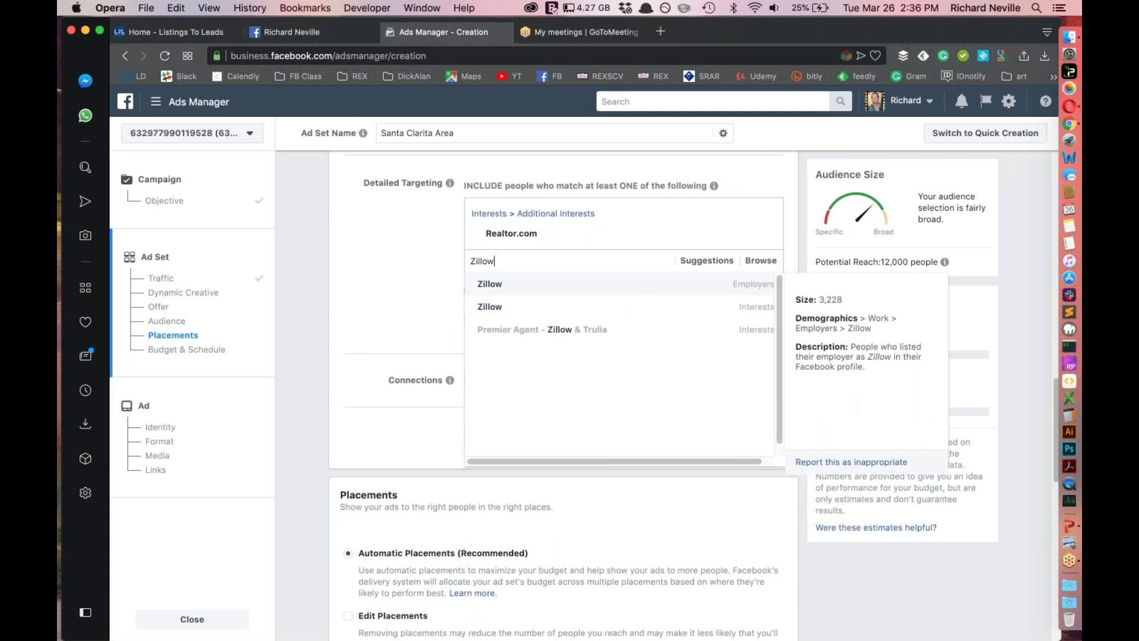
{"action": "left_click", "coordinate": [751, 313]}
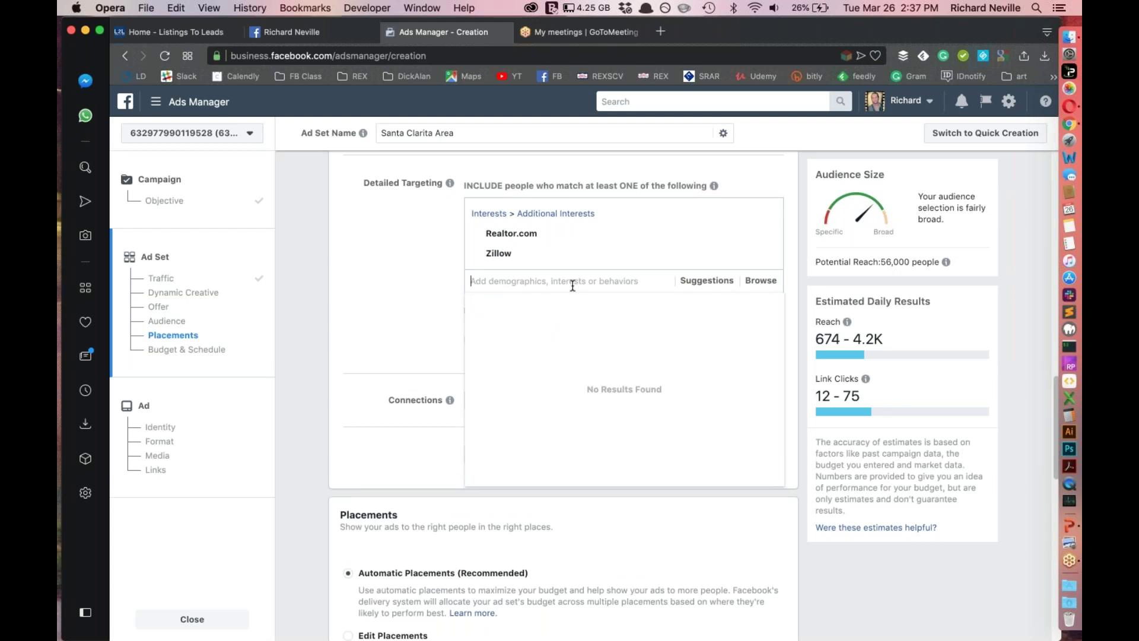
{"action": "type", "text": "Lo"}
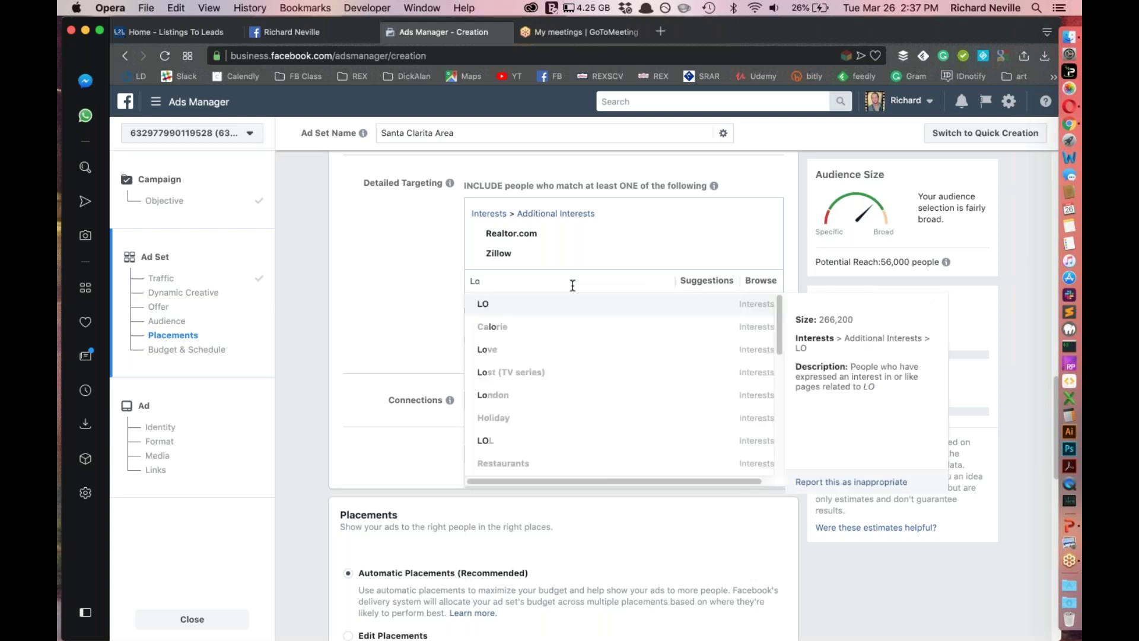
{"action": "type", "text": "gix"}
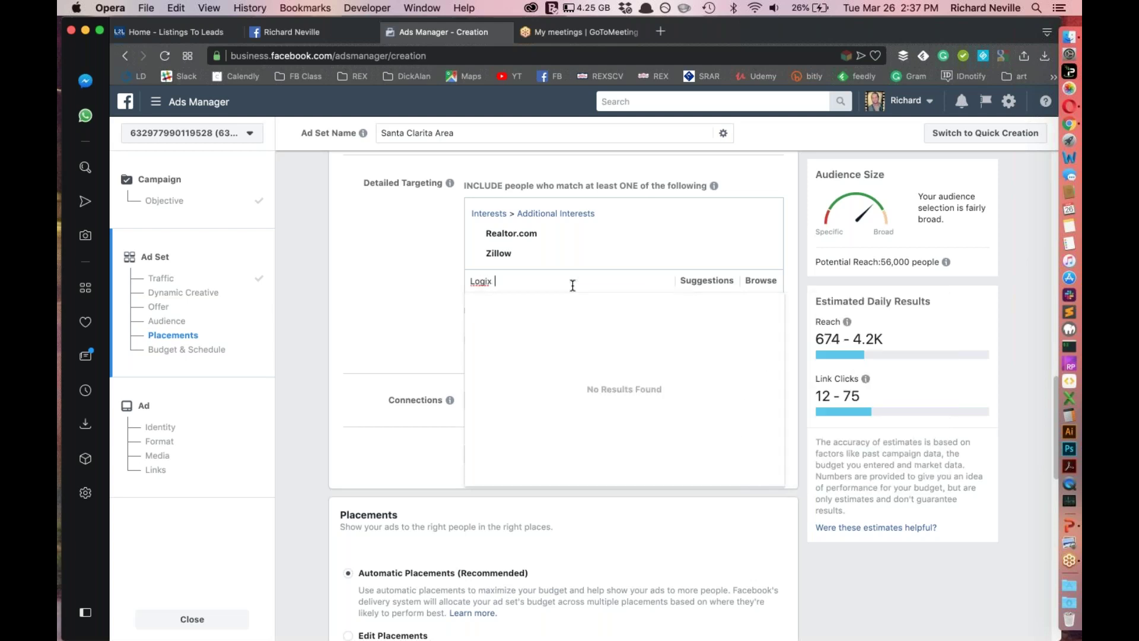
{"action": "key", "text": "BackSpace"}
{"action": "key", "text": "BackSpace"}
{"action": "key", "text": "BackSpace"}
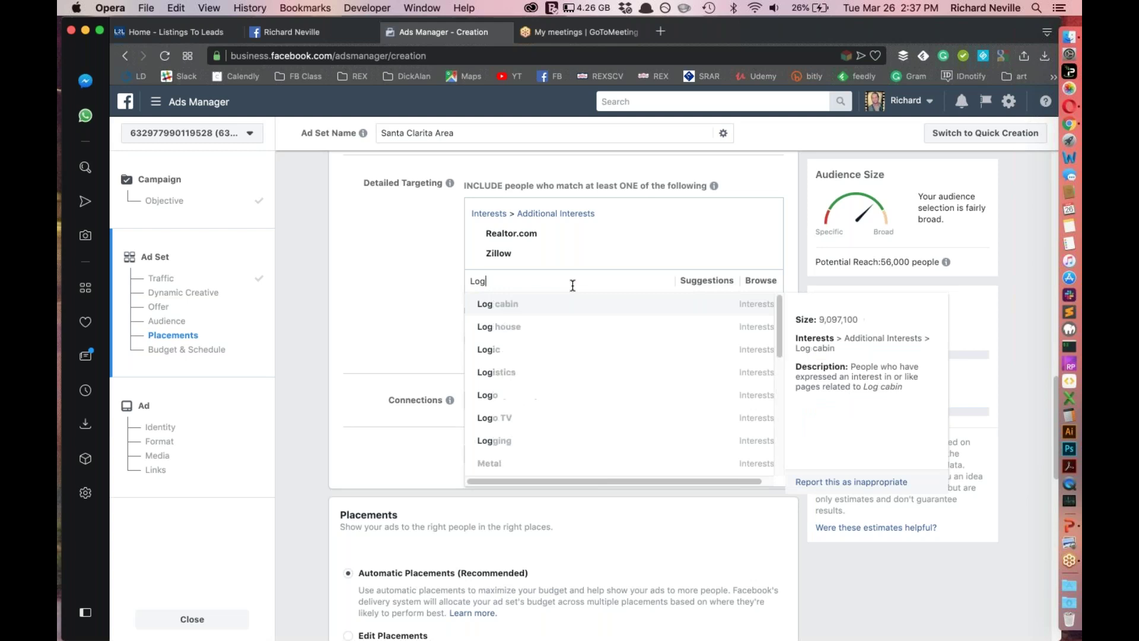
{"action": "key", "text": "BackSpace"}
{"action": "key", "text": "BackSpace"}
{"action": "key", "text": "BackSpace"}
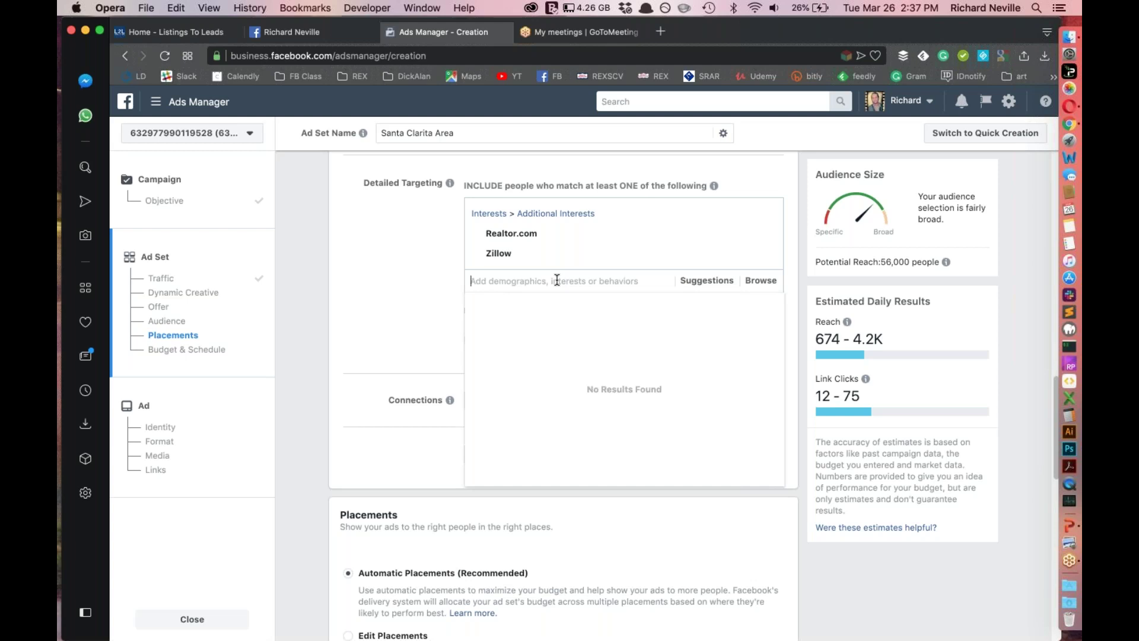
{"action": "type", "text": "Trulia"}
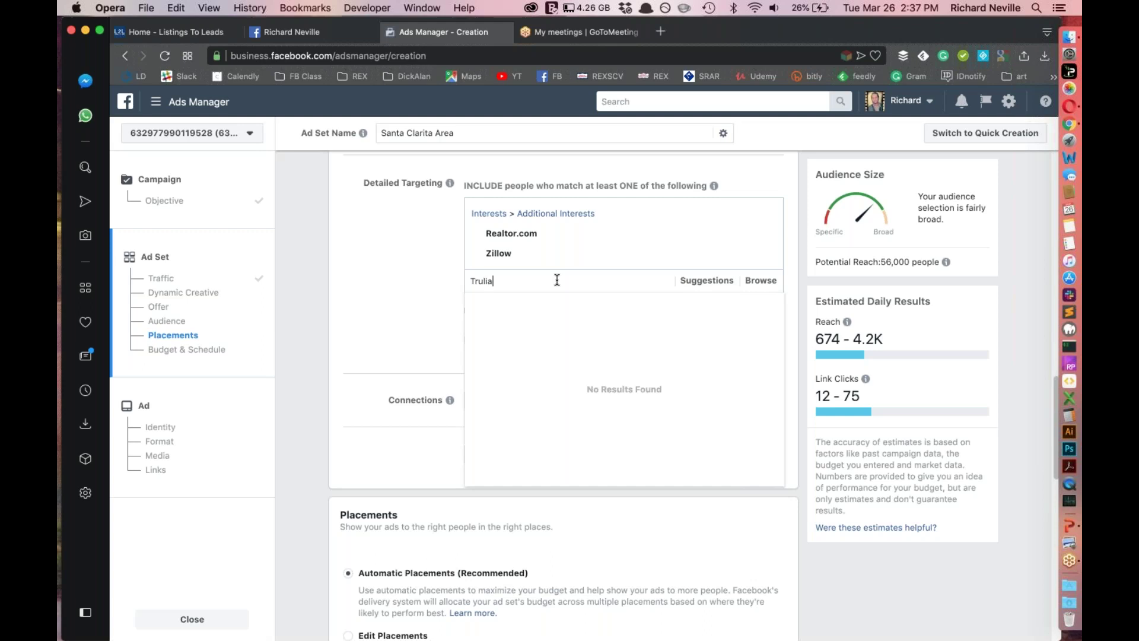
{"action": "key", "text": "Return"}
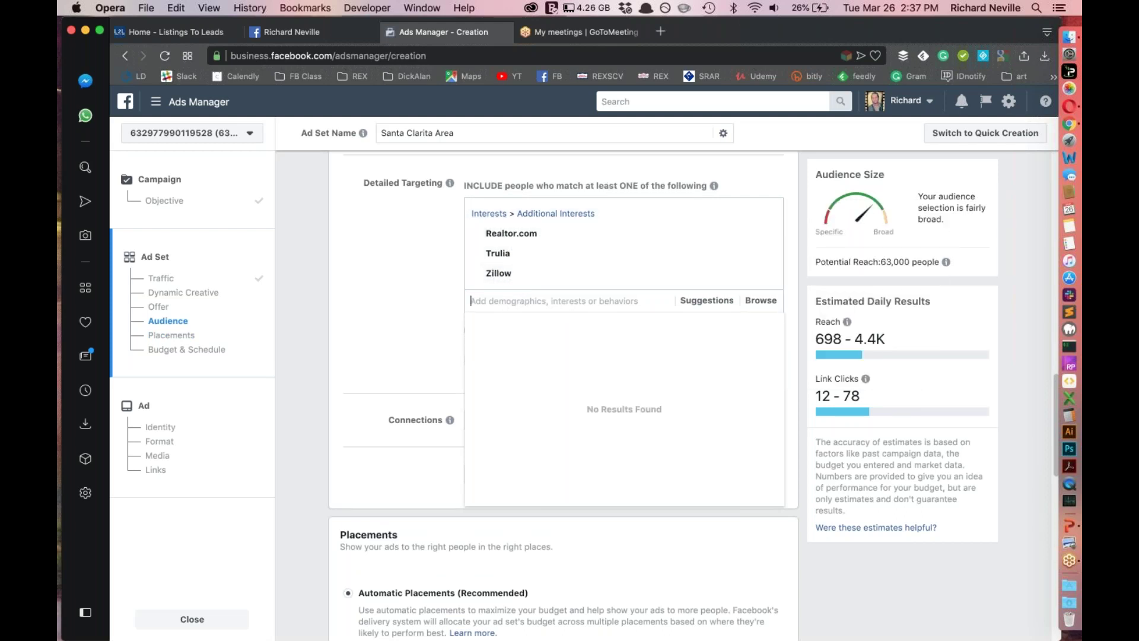
Add the Real estate, Real estate investing and Just Married interests to detailed targeting
{"action": "type", "text": "Real"}
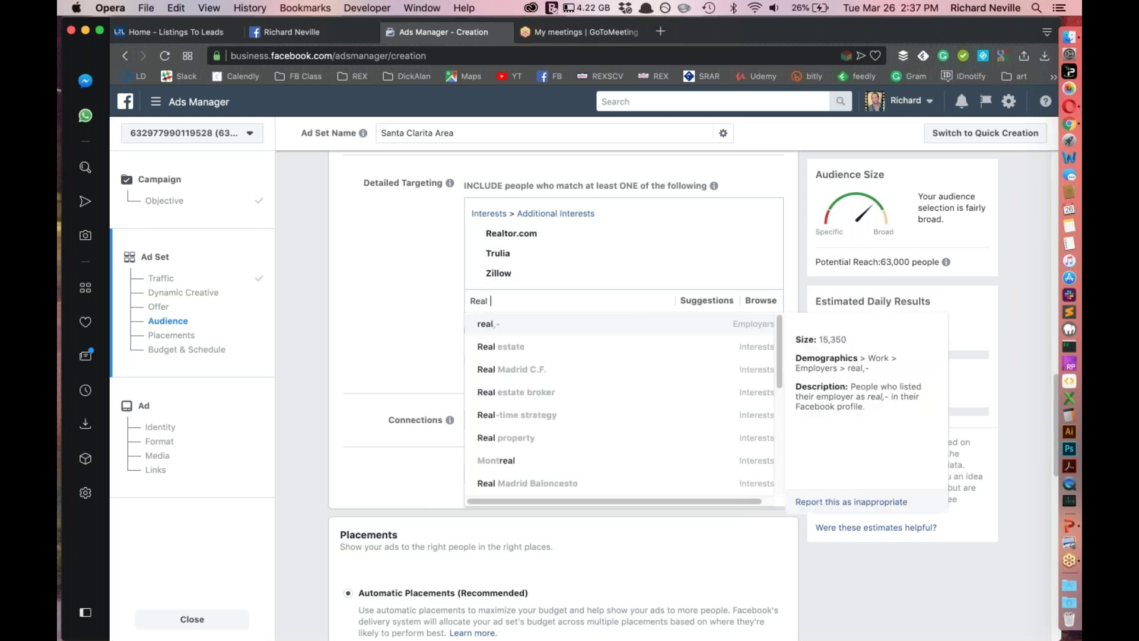
{"action": "key", "text": "Down"}
{"action": "key", "text": "Return"}
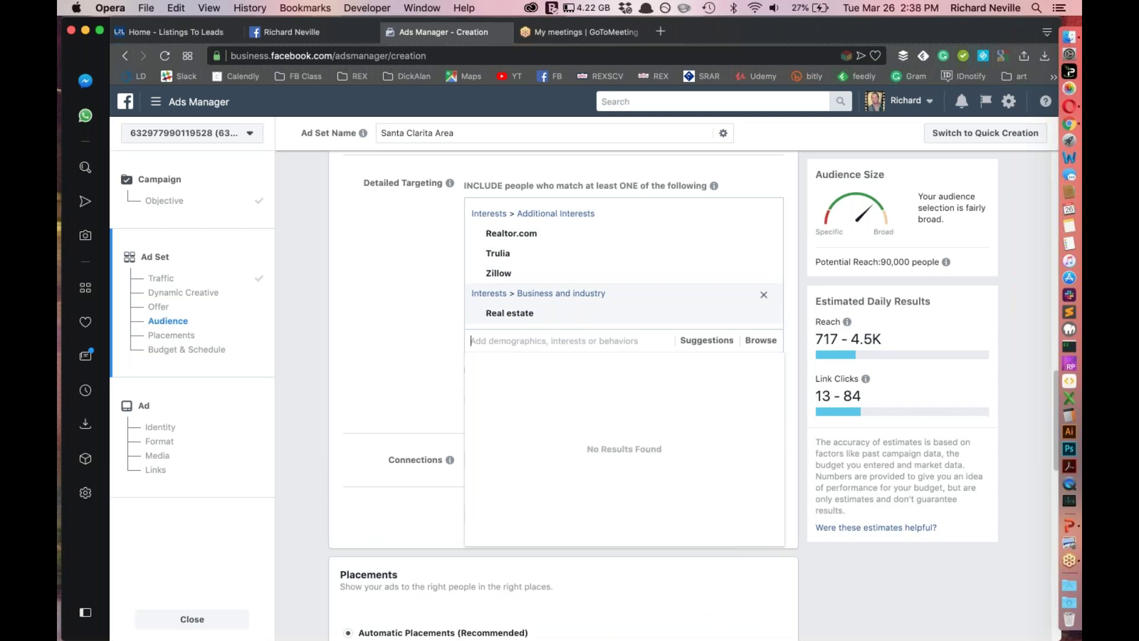
{"action": "type", "text": "Real"}
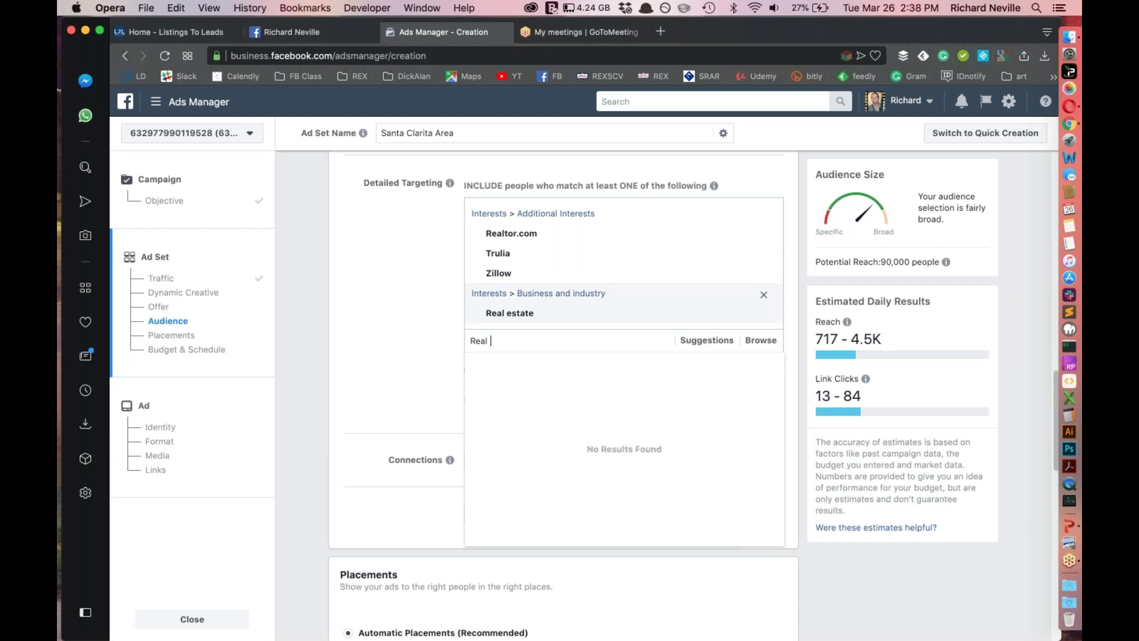
{"action": "type", "text": " Estate In"}
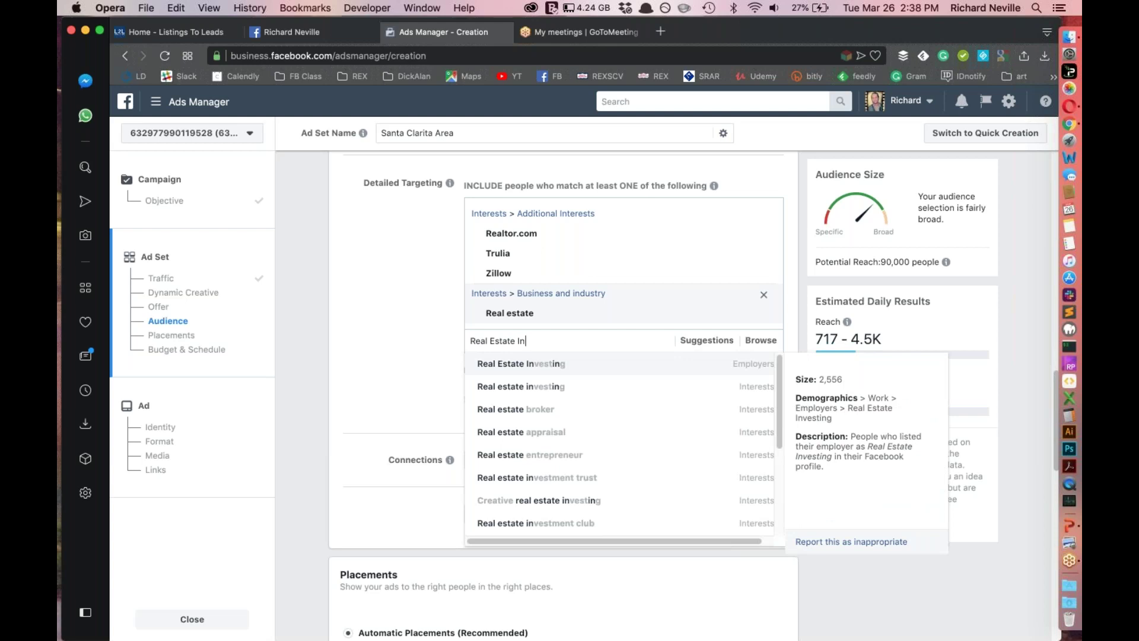
{"action": "key", "text": "Down"}
{"action": "key", "text": "Return"}
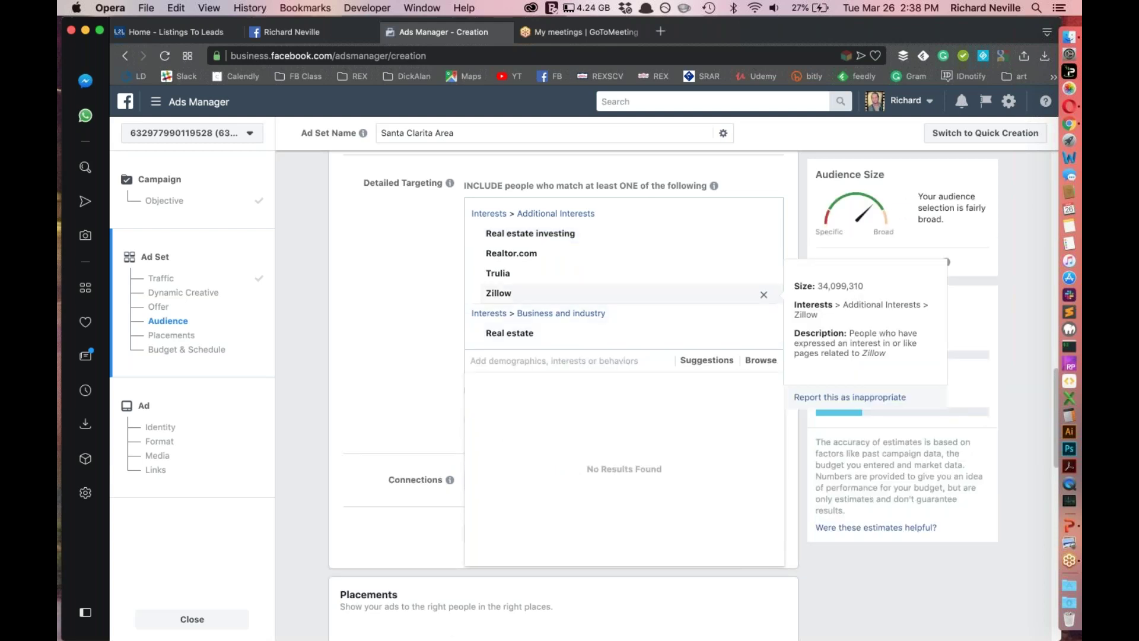
{"action": "type", "text": "Married"}
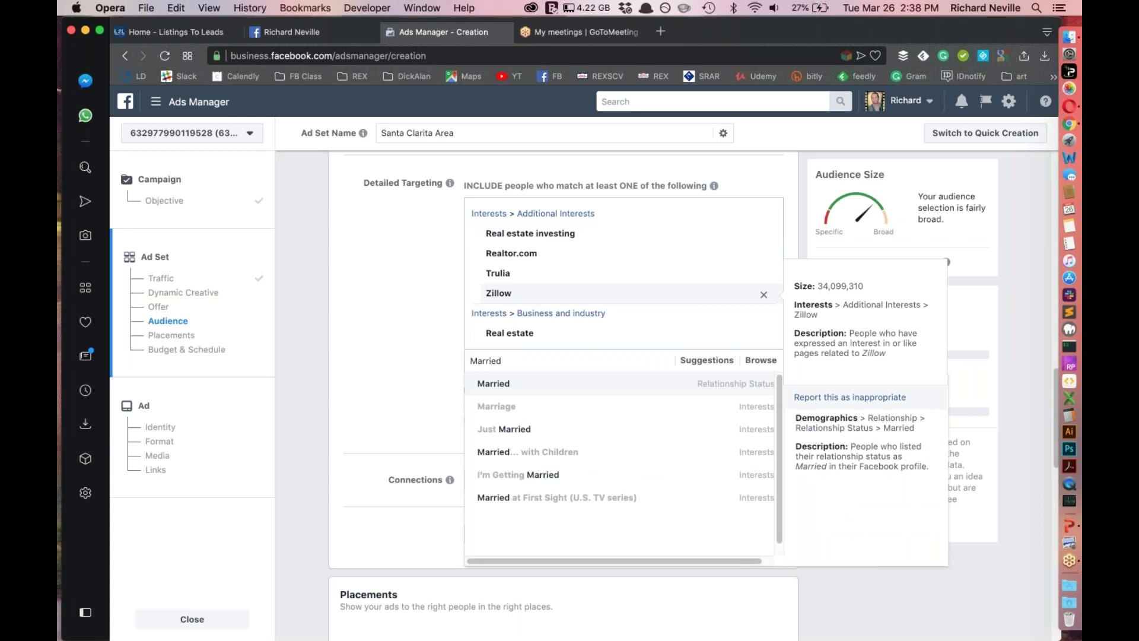
{"action": "key", "text": "Down"}
{"action": "key", "text": "Down"}
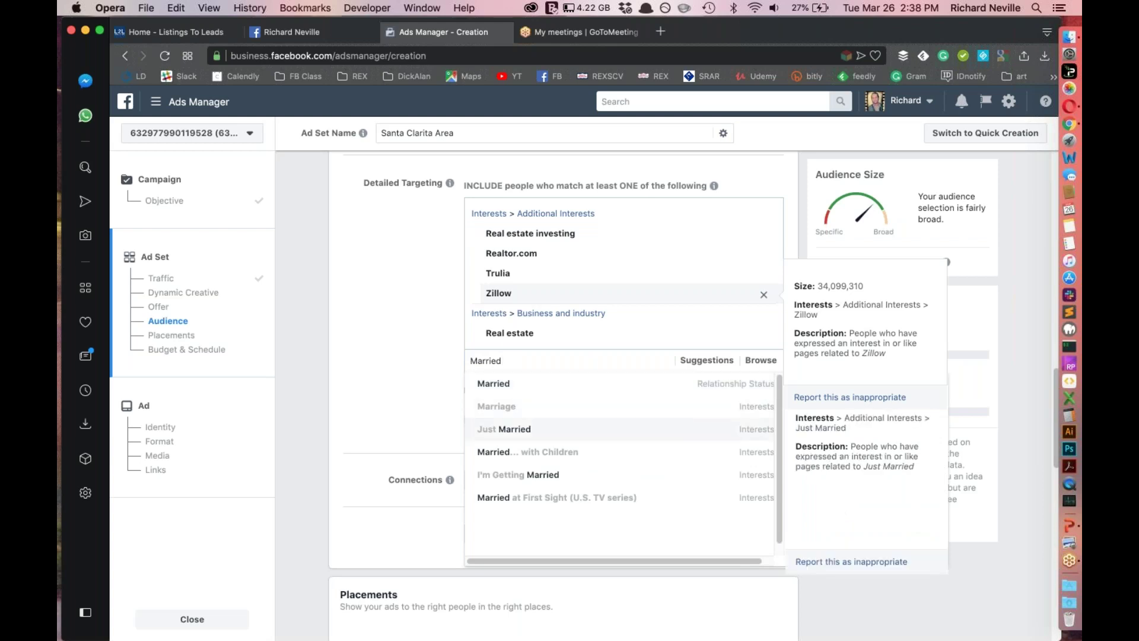
{"action": "key", "text": "Return"}
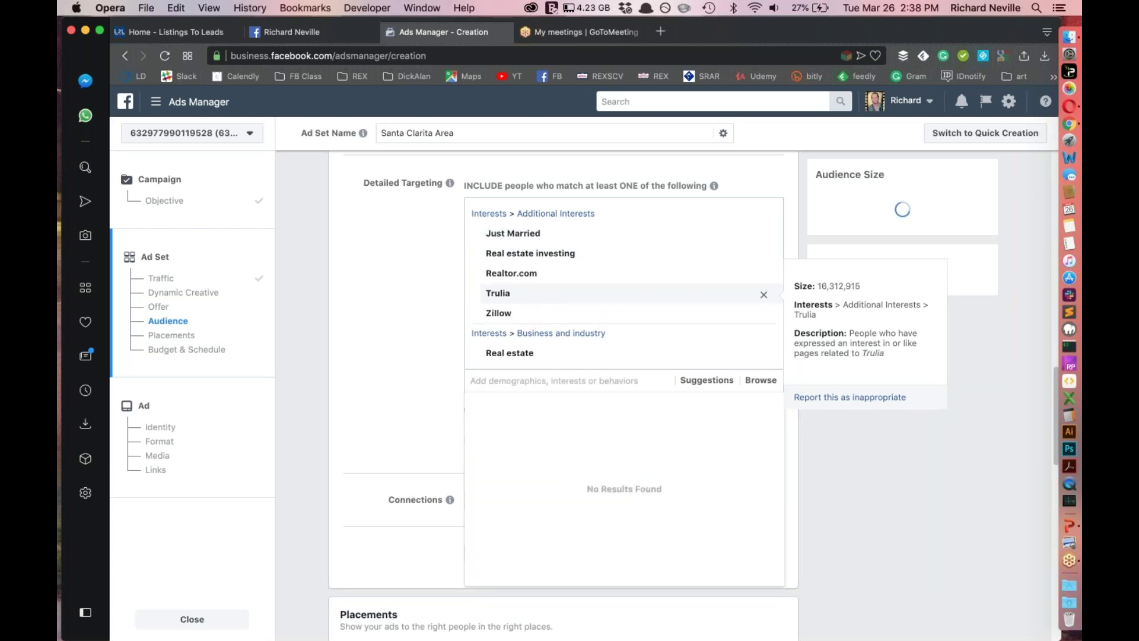
{"action": "type", "text": "Recentl"}
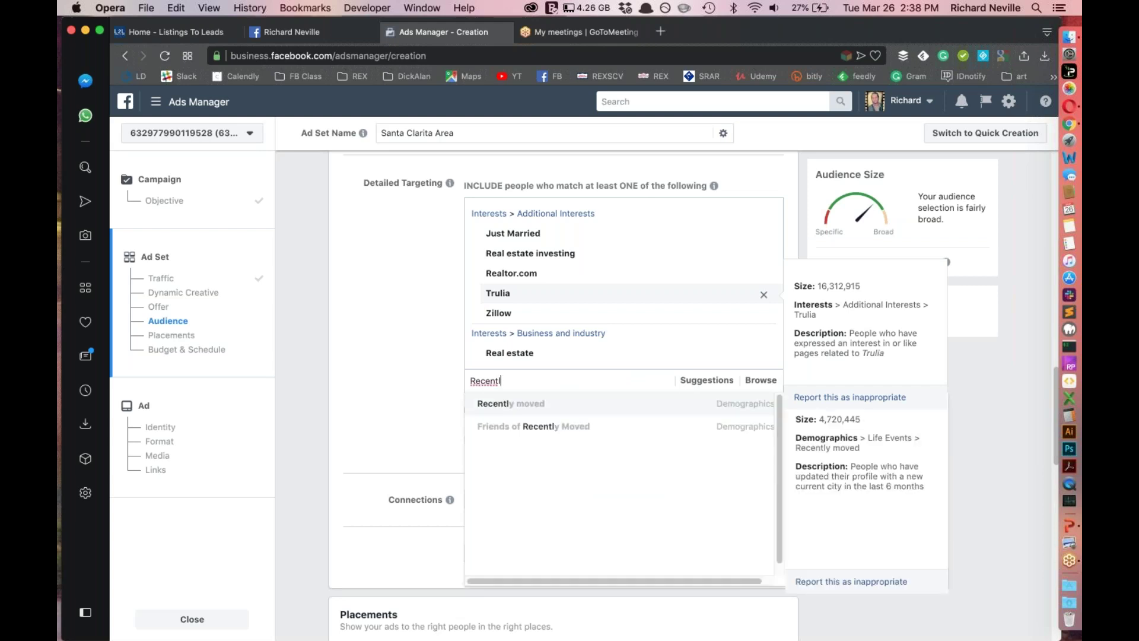
Add the Friends of Recently Moved life-event demographic to detailed targeting
{"action": "key", "text": "Down"}
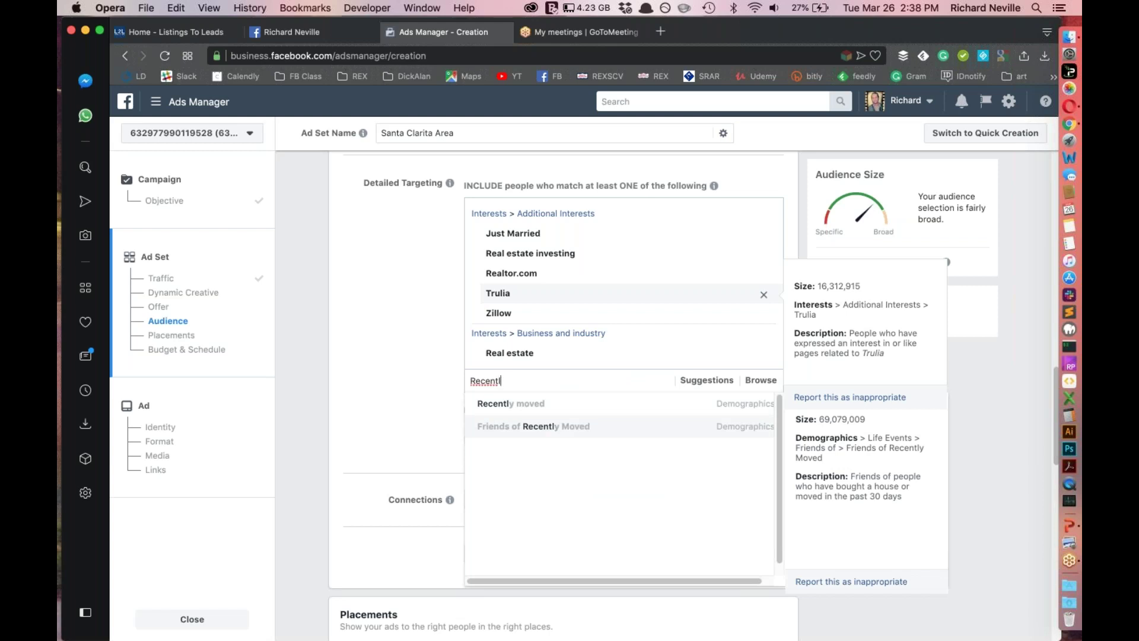
{"action": "key", "text": "Return"}
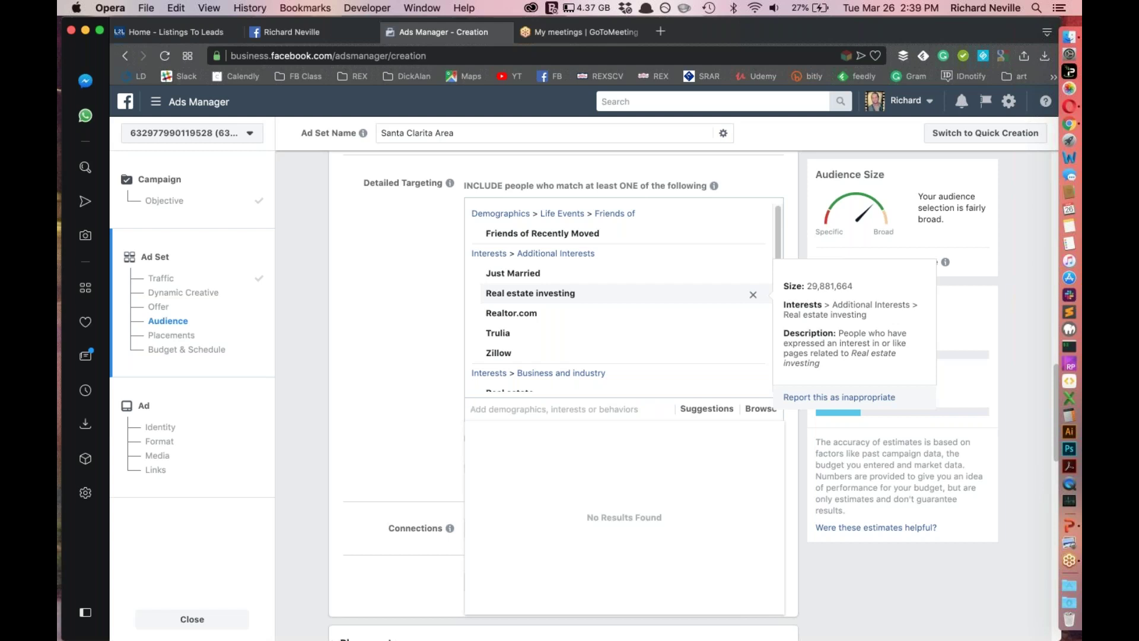
{"action": "type", "text": "H"}
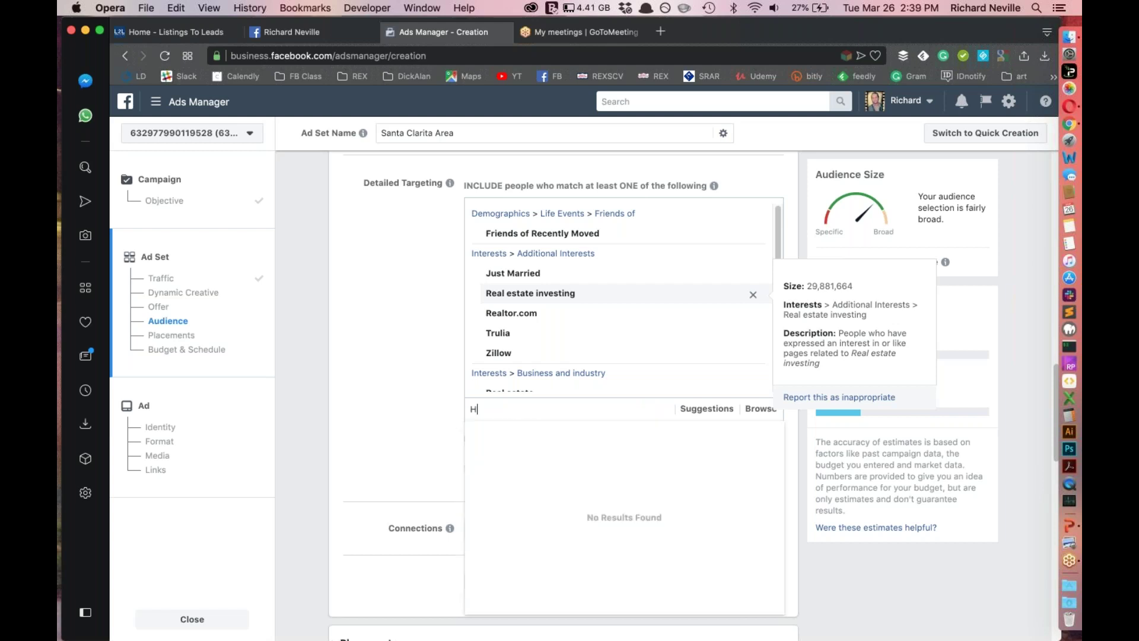
{"action": "type", "text": "orse"}
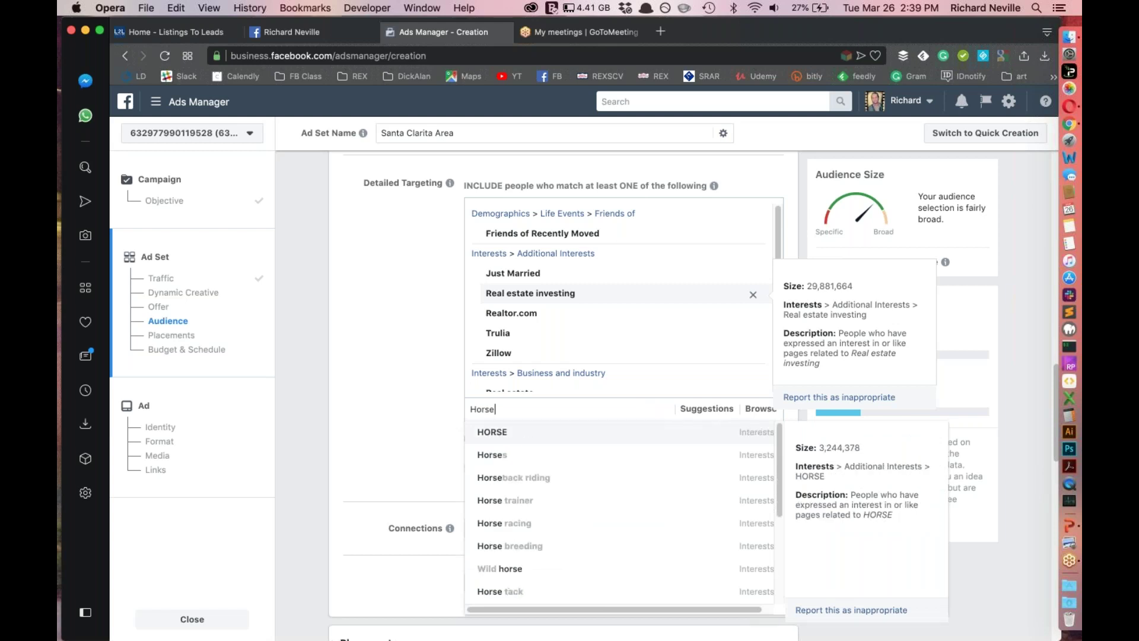
Add the Horses and Equestrian interests, bringing potential reach to 100,000 people
{"action": "key", "text": "Down"}
{"action": "key", "text": "Down"}
{"action": "key", "text": "Down"}
{"action": "key", "text": "Down"}
{"action": "key", "text": "Down"}
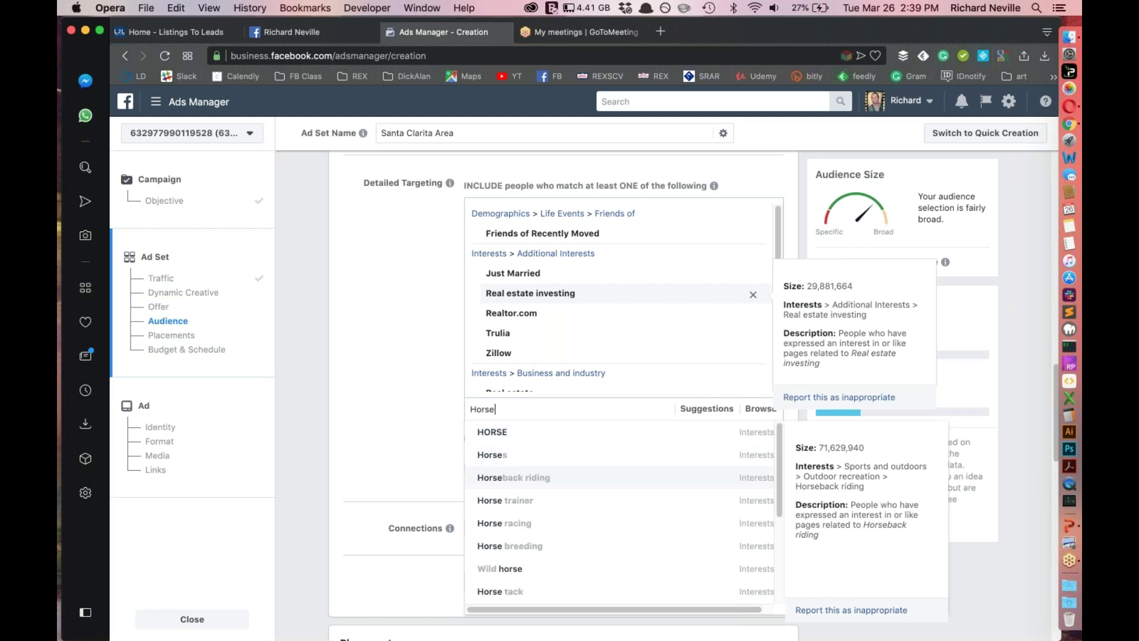
{"action": "key", "text": "Up"}
{"action": "key", "text": "Up"}
{"action": "key", "text": "Up"}
{"action": "key", "text": "Up"}
{"action": "key", "text": "Return"}
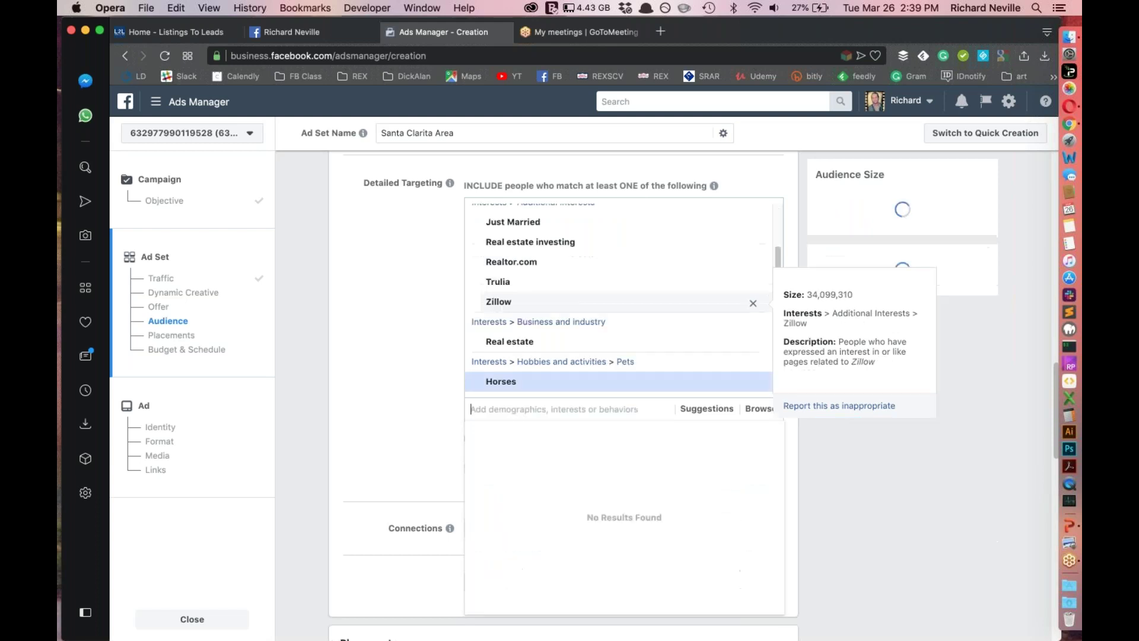
{"action": "type", "text": "Equ"}
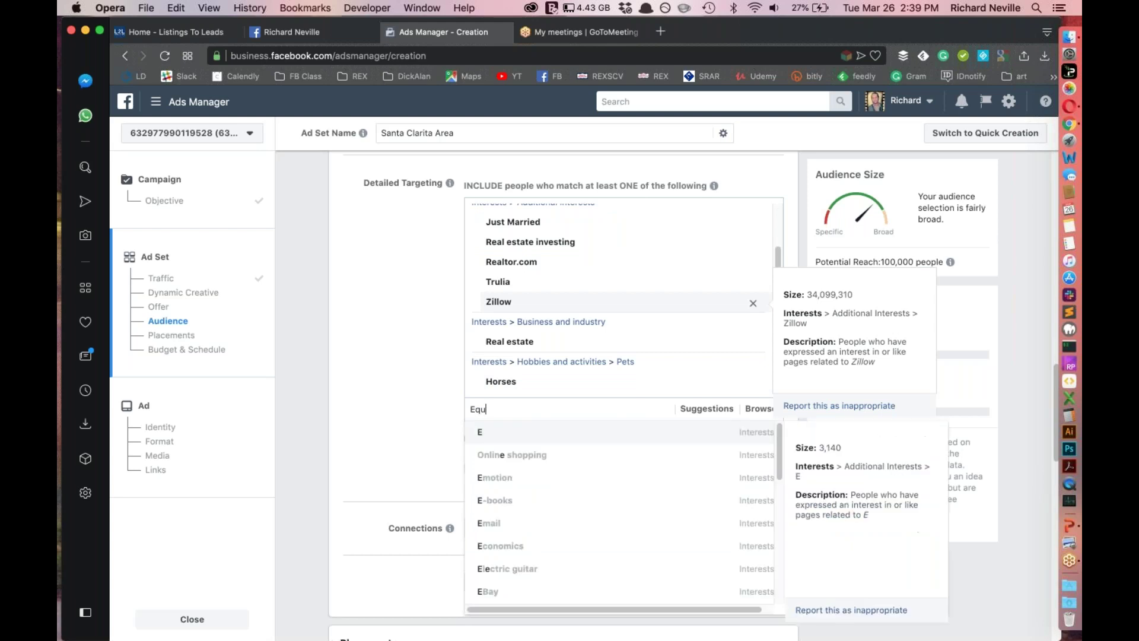
{"action": "type", "text": "estrian"}
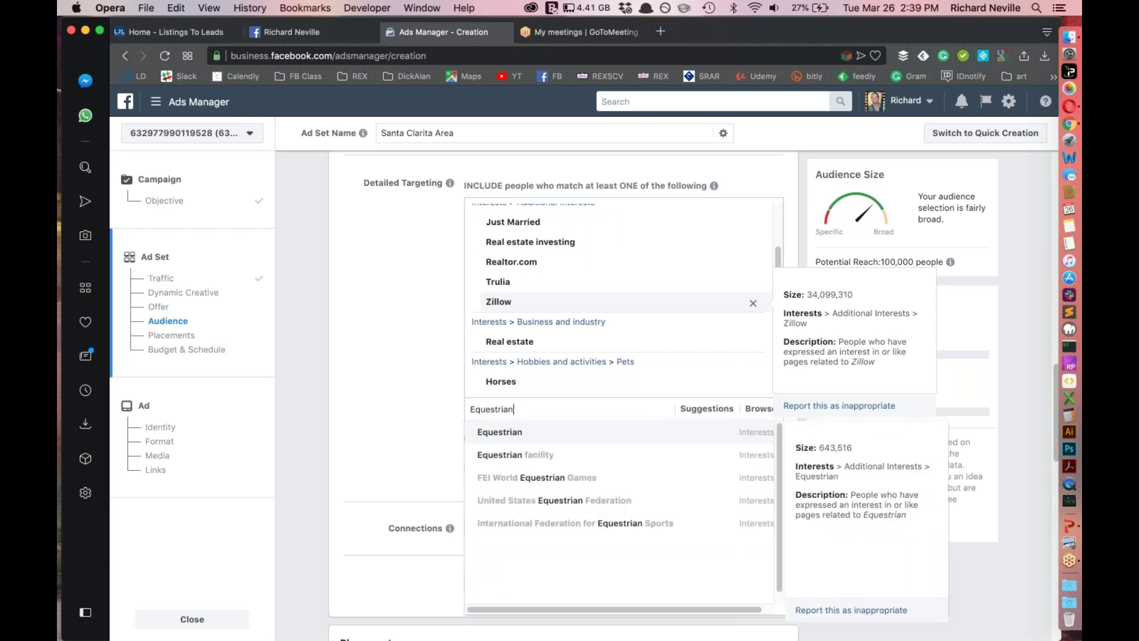
{"action": "key", "text": "Return"}
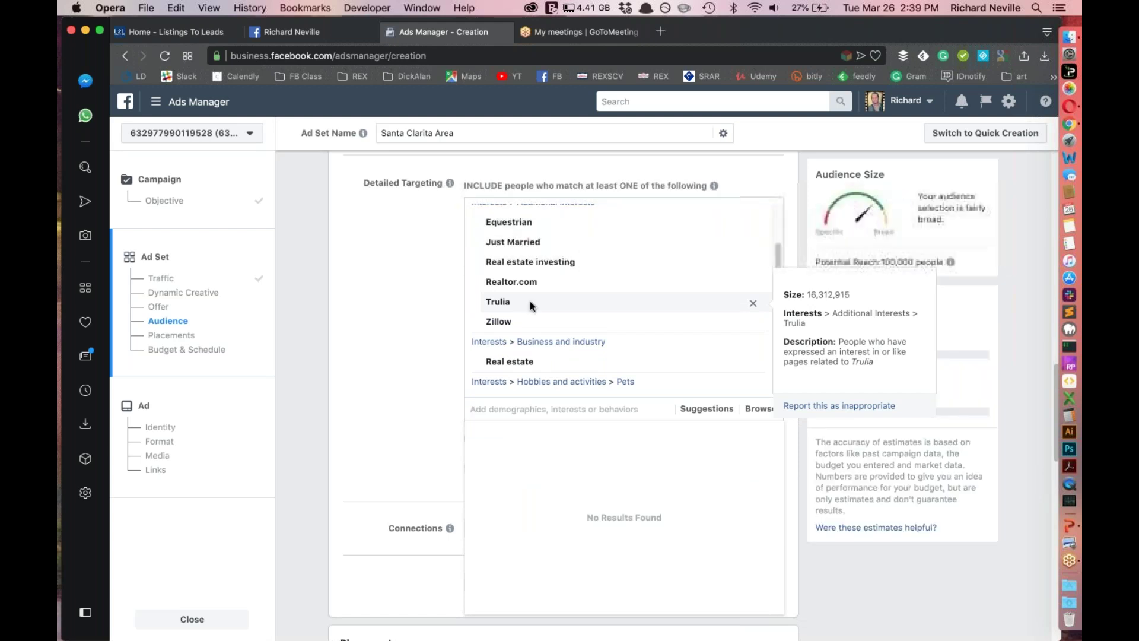
{"action": "scroll", "coordinate": [577, 364], "scroll_direction": "up", "scroll_amount": 2}
{"action": "scroll", "coordinate": [578, 364], "scroll_direction": "down", "scroll_amount": 2}
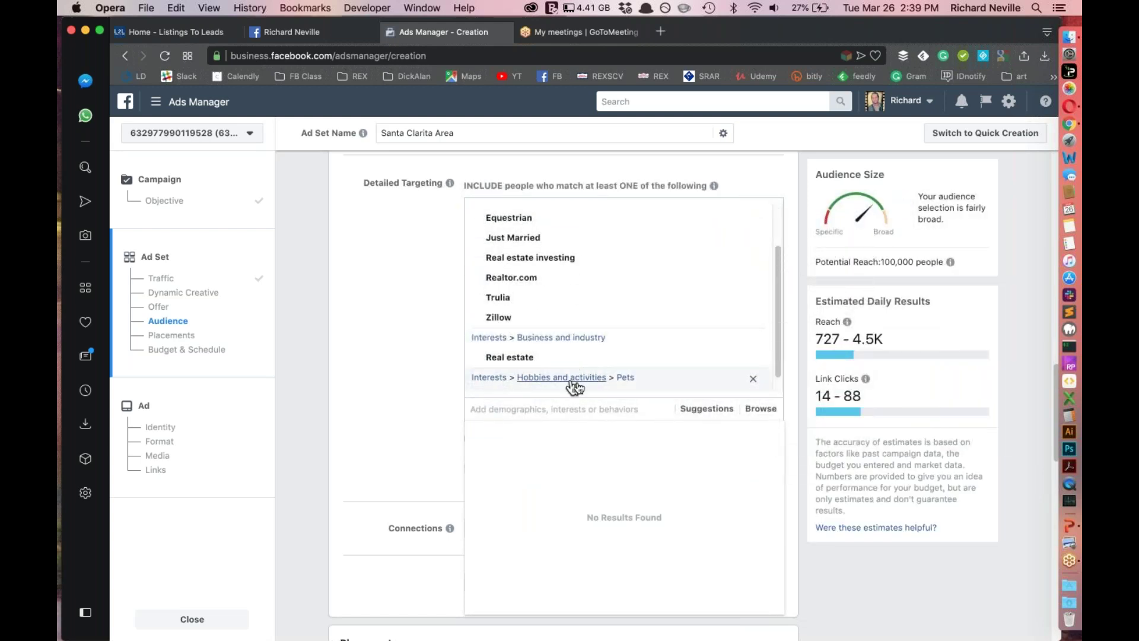
{"action": "double_click", "coordinate": [890, 261]}
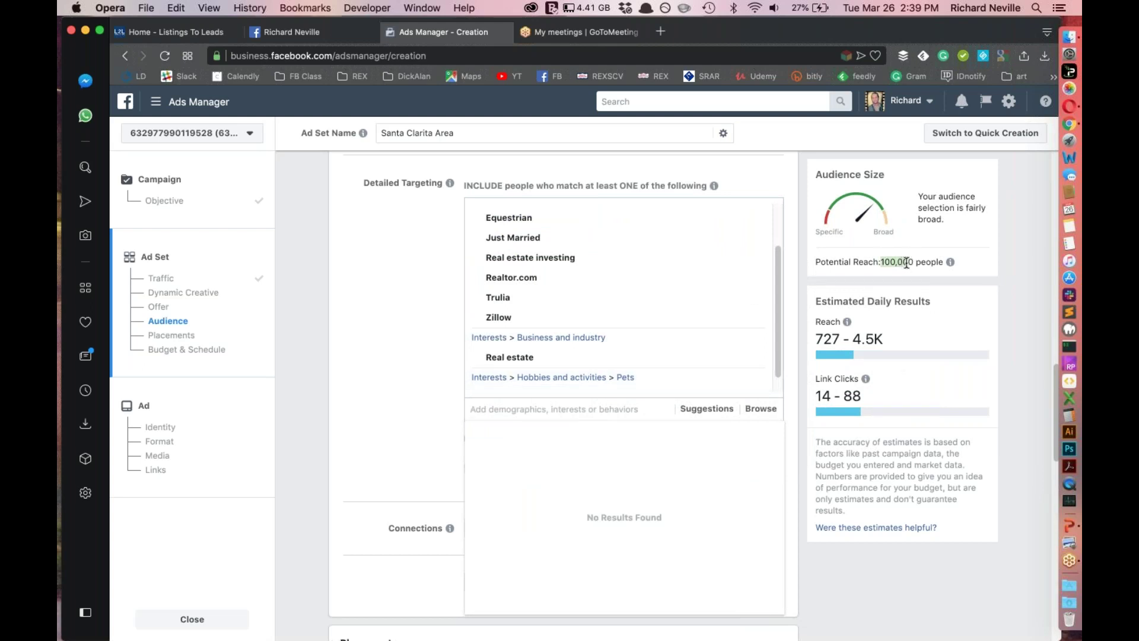
{"action": "left_click", "coordinate": [521, 410]}
Search 'New' in detailed targeting and review the new-parent, Newlywed and Newly engaged life events
{"action": "type", "text": "inf"}
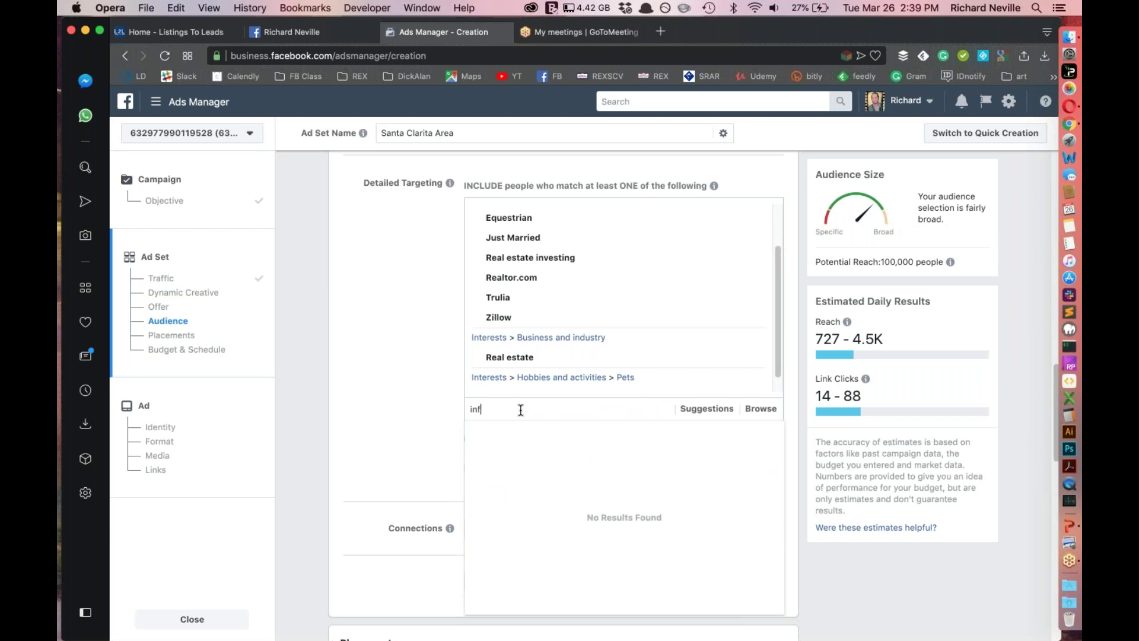
{"action": "type", "text": "ant"}
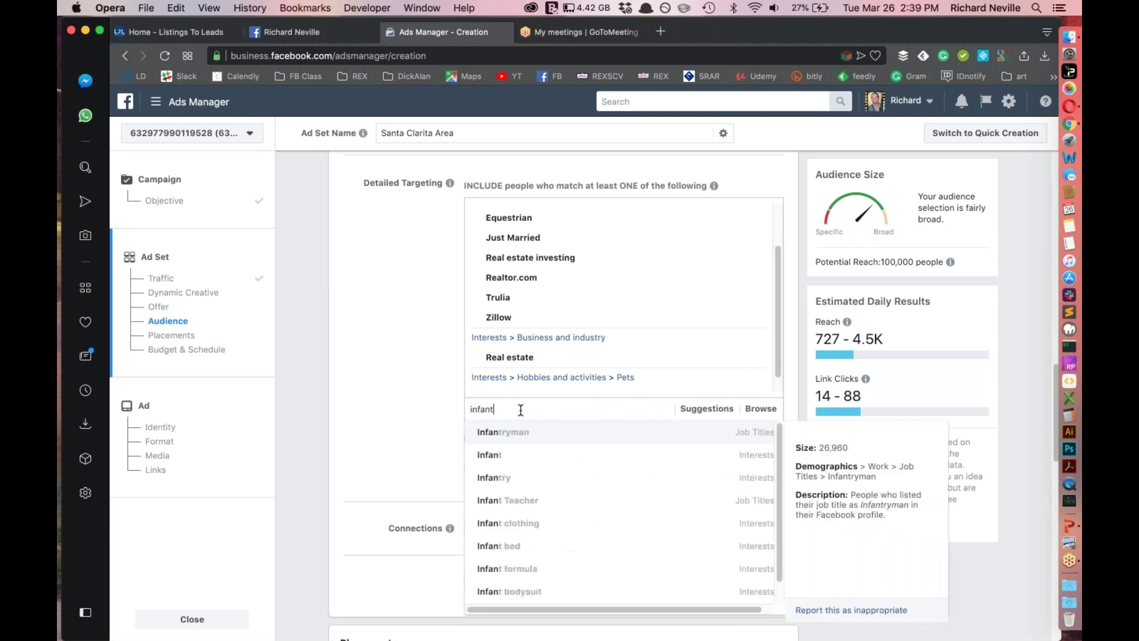
{"action": "type", "text": " recen"}
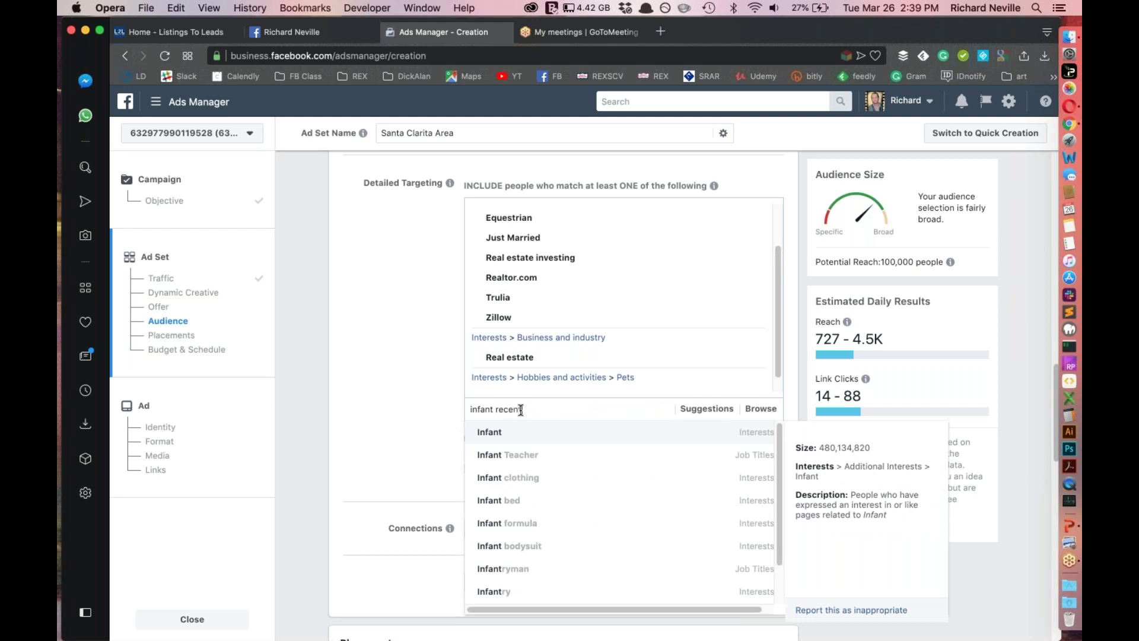
{"action": "key", "text": "BackSpace"}
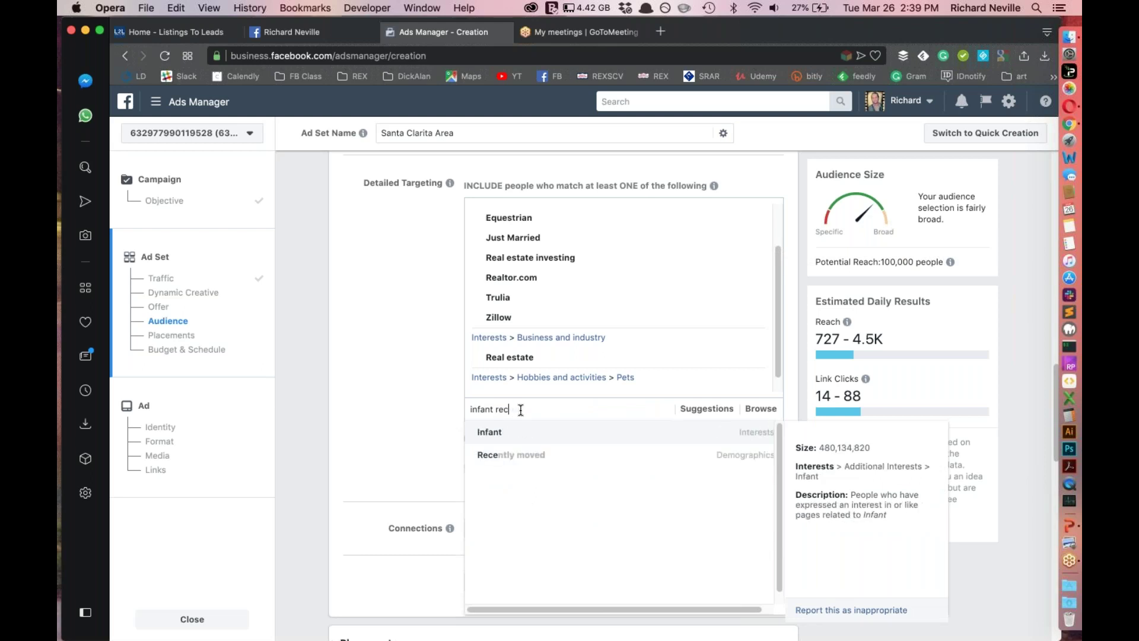
{"action": "key", "text": "BackSpace"}
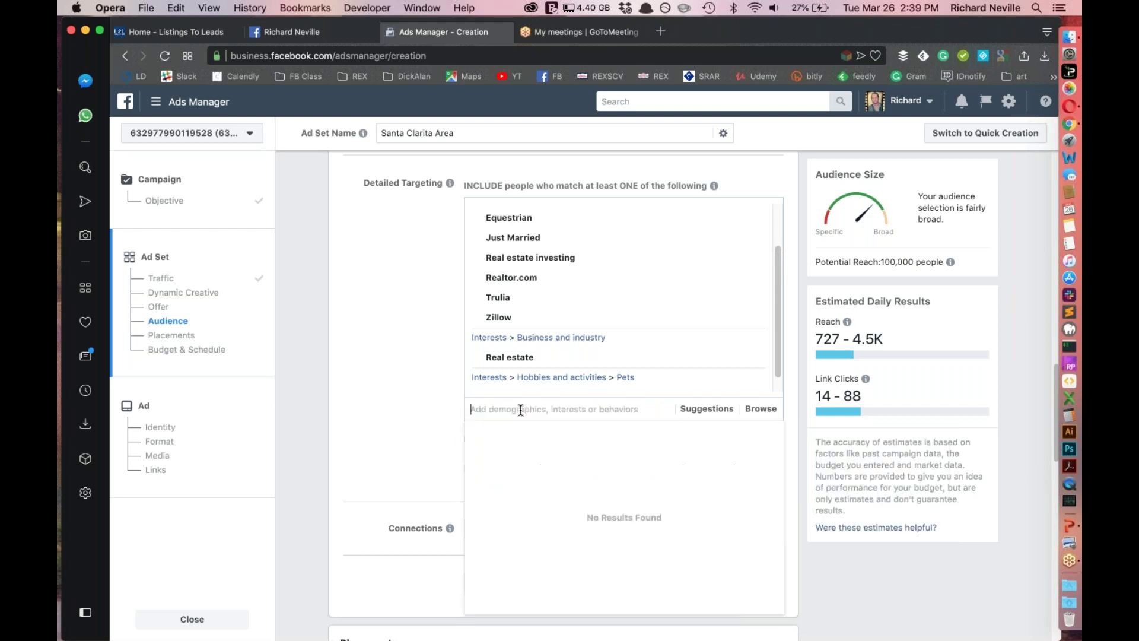
{"action": "type", "text": "New born"}
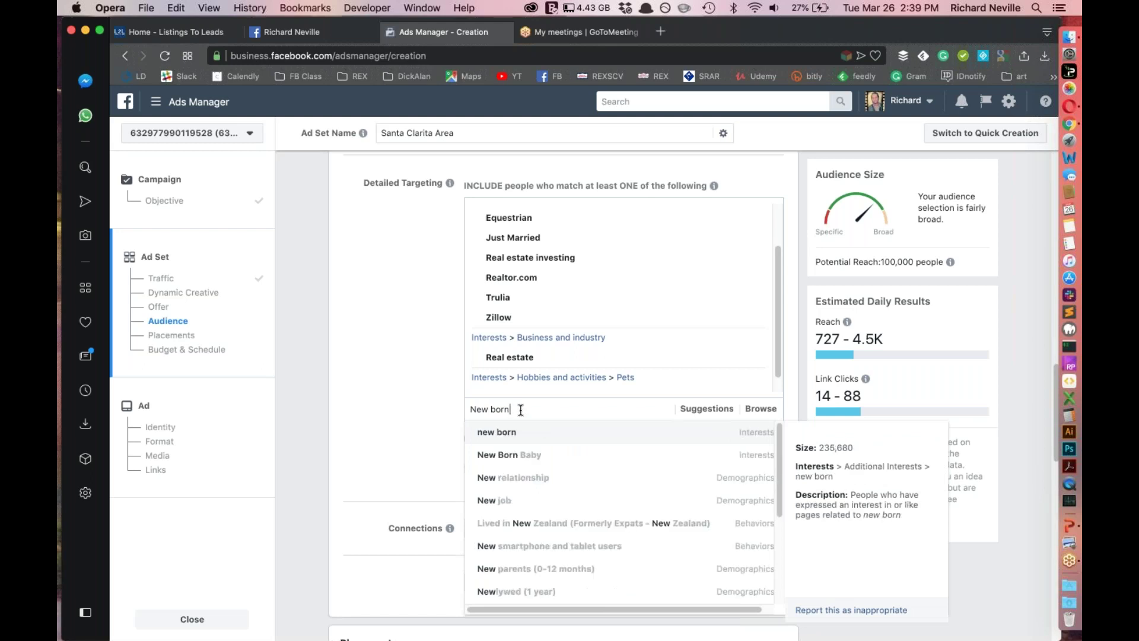
{"action": "key", "text": "Down"}
{"action": "key", "text": "Down"}
{"action": "key", "text": "Down"}
{"action": "key", "text": "Down"}
{"action": "key", "text": "Down"}
{"action": "key", "text": "Down"}
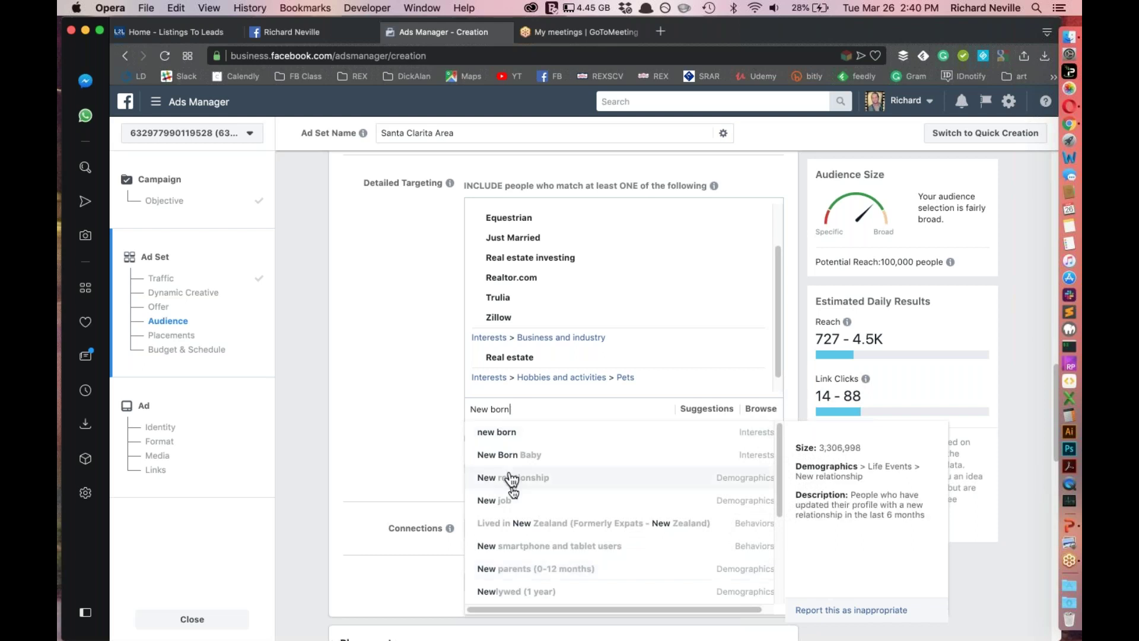
{"action": "scroll", "coordinate": [563, 589], "scroll_direction": "down", "scroll_amount": 3}
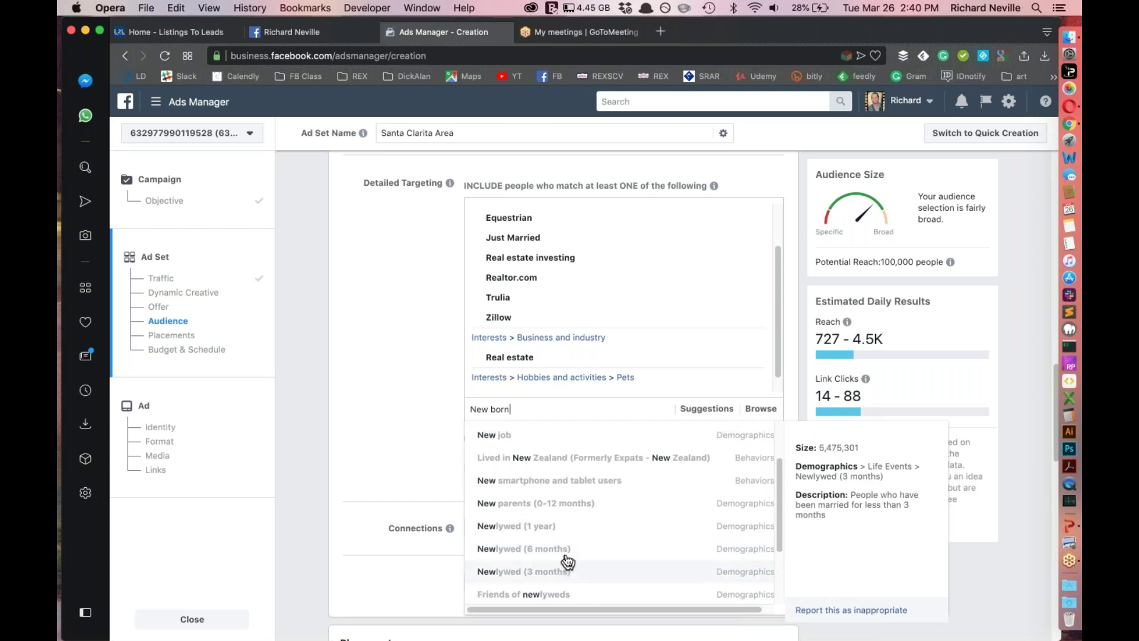
{"action": "scroll", "coordinate": [567, 561], "scroll_direction": "down", "scroll_amount": 2}
{"action": "scroll", "coordinate": [551, 566], "scroll_direction": "down", "scroll_amount": 1}
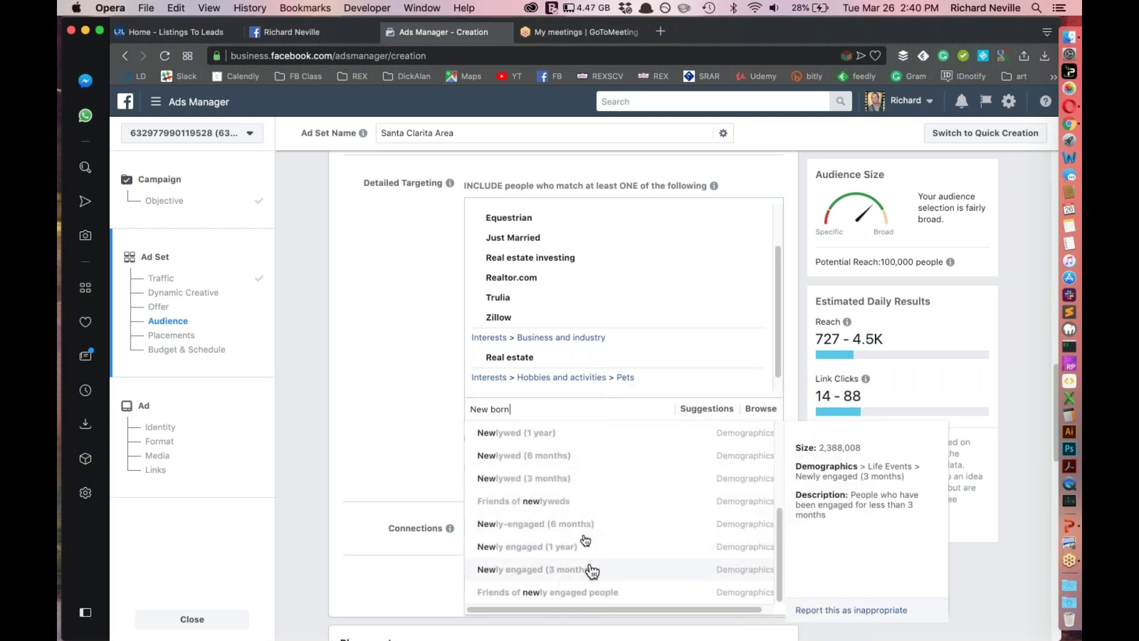
{"action": "left_click", "coordinate": [543, 435]}
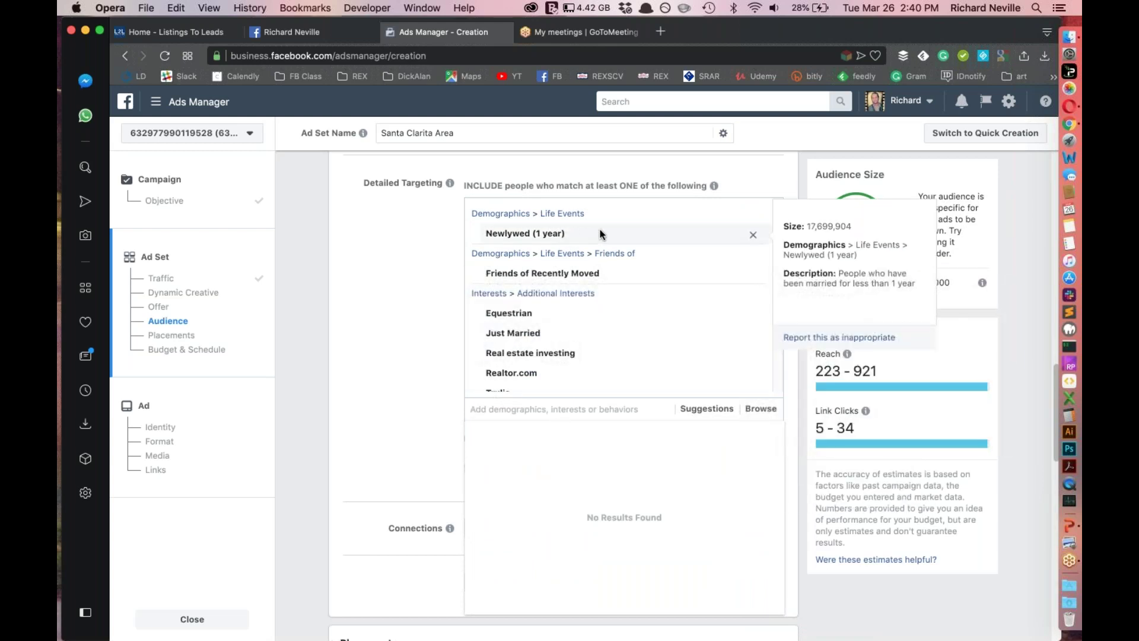
{"action": "left_click", "coordinate": [753, 236]}
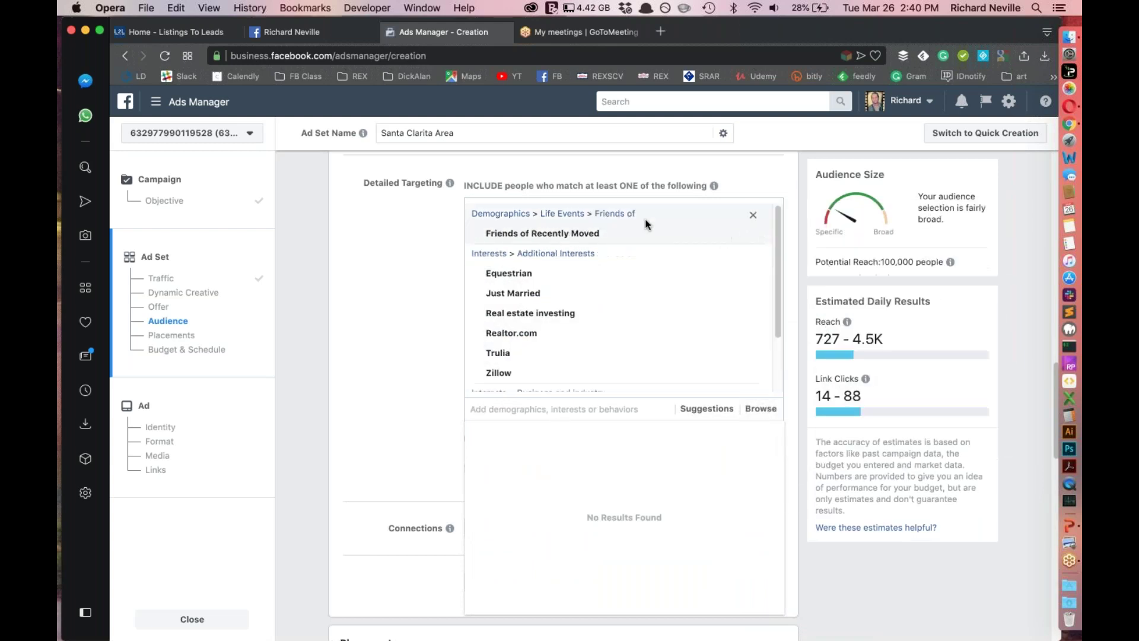
{"action": "left_click", "coordinate": [501, 409]}
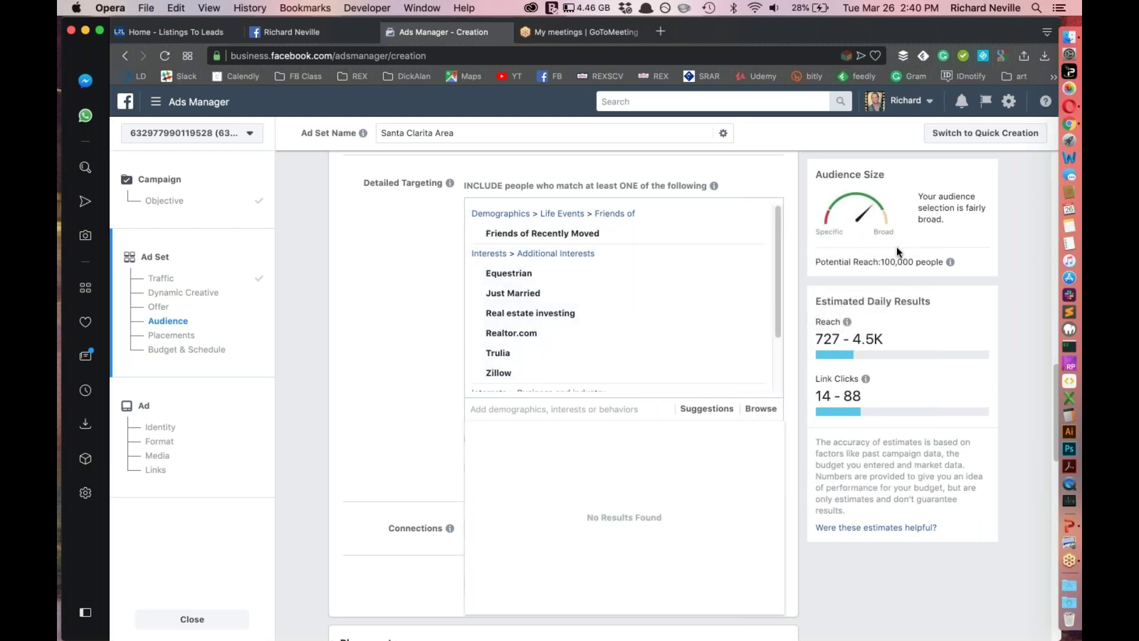
{"action": "type", "text": "newly"}
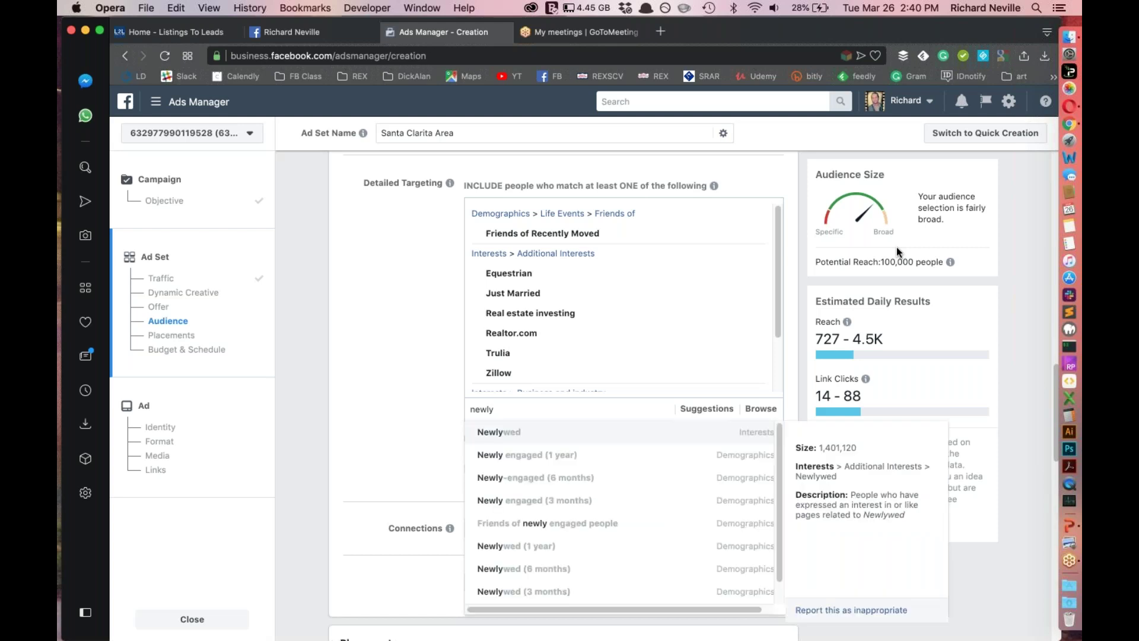
{"action": "key", "text": "Down"}
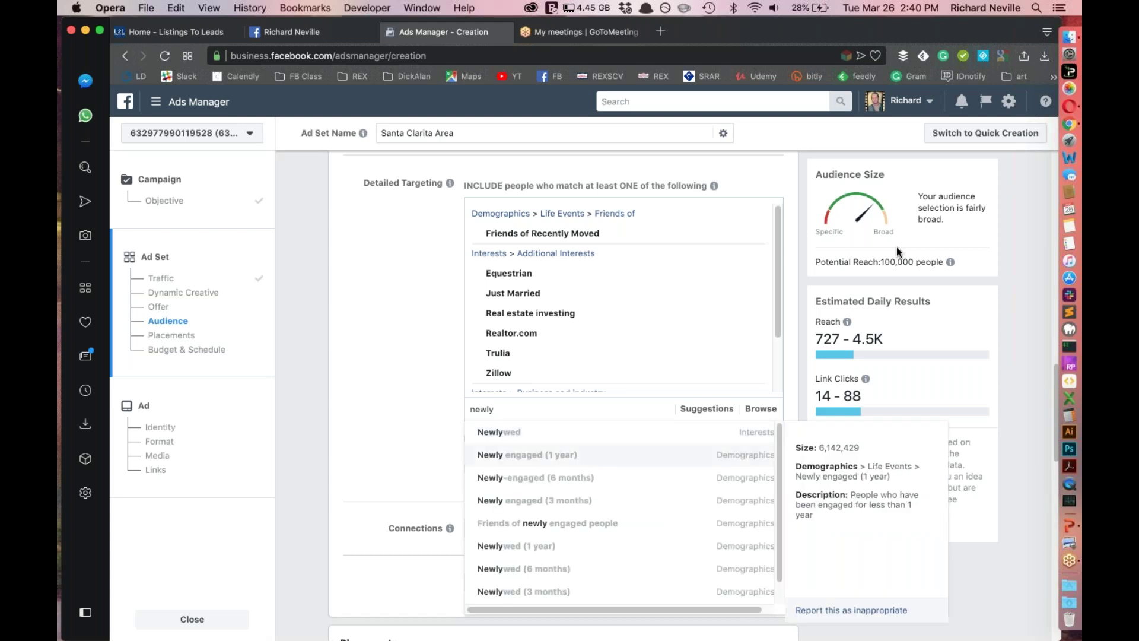
{"action": "key", "text": "Return"}
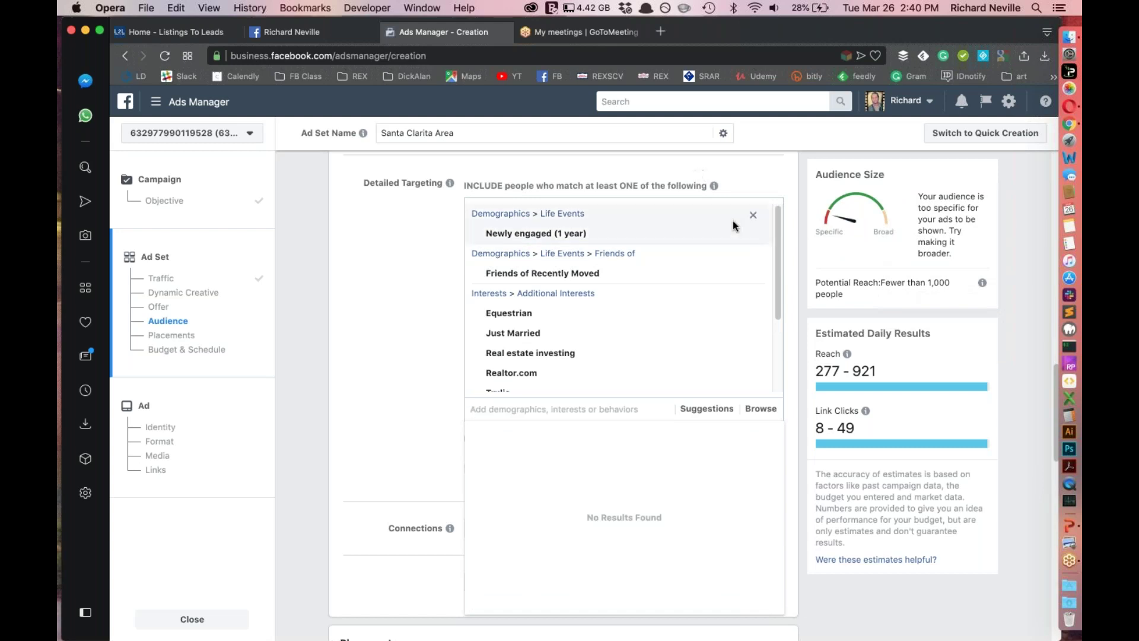
{"action": "left_click", "coordinate": [751, 235]}
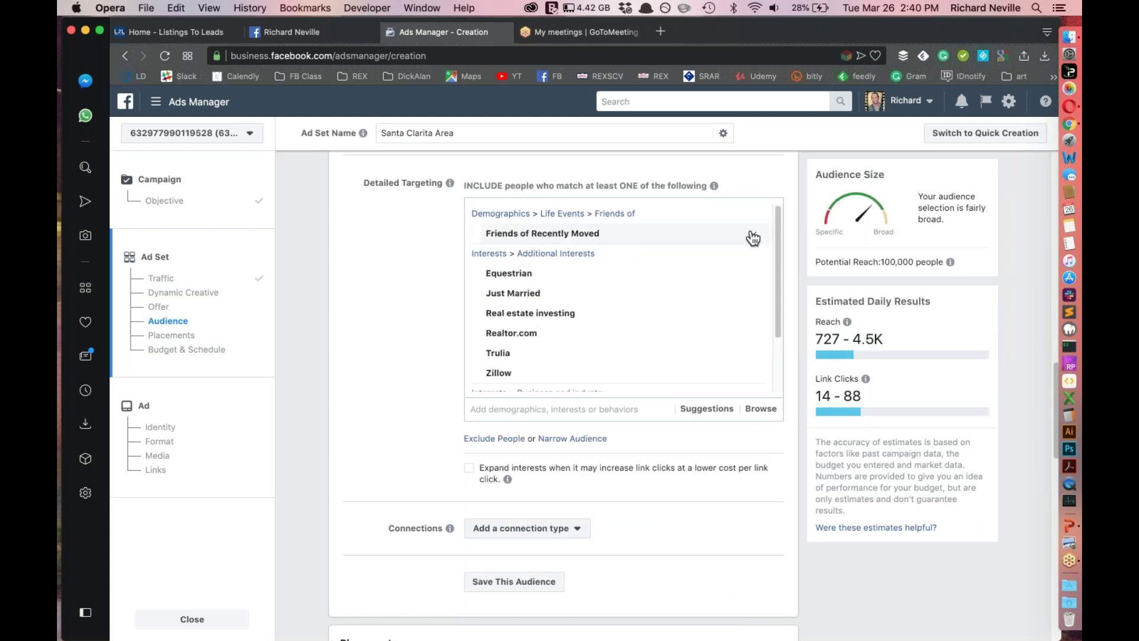
{"action": "mouse_move", "coordinate": [607, 365]}
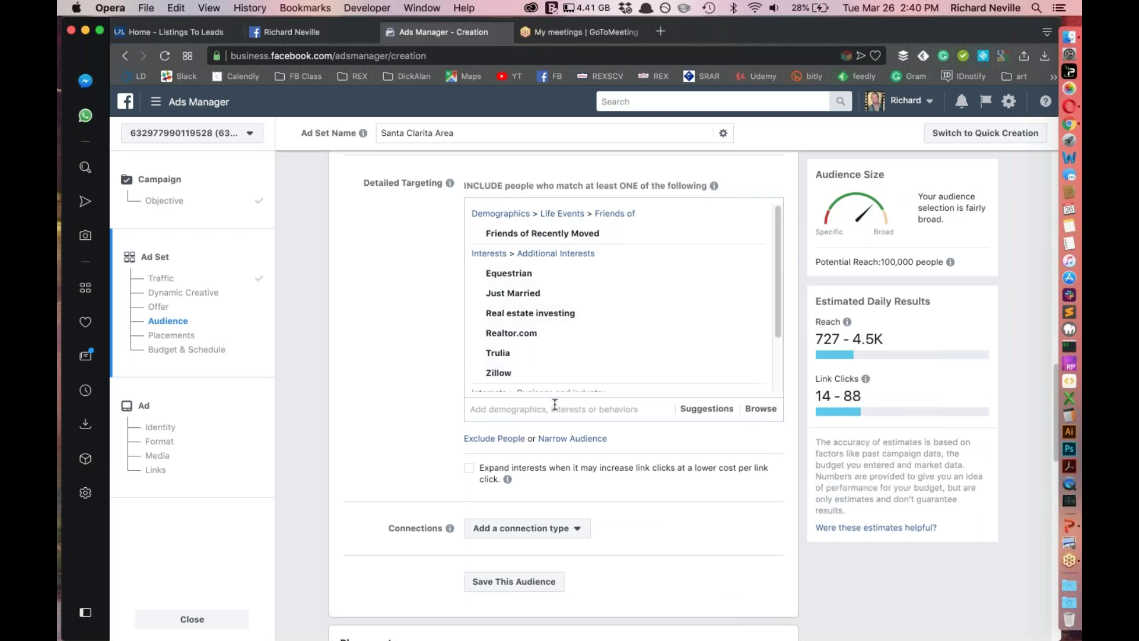
{"action": "mouse_move", "coordinate": [518, 337]}
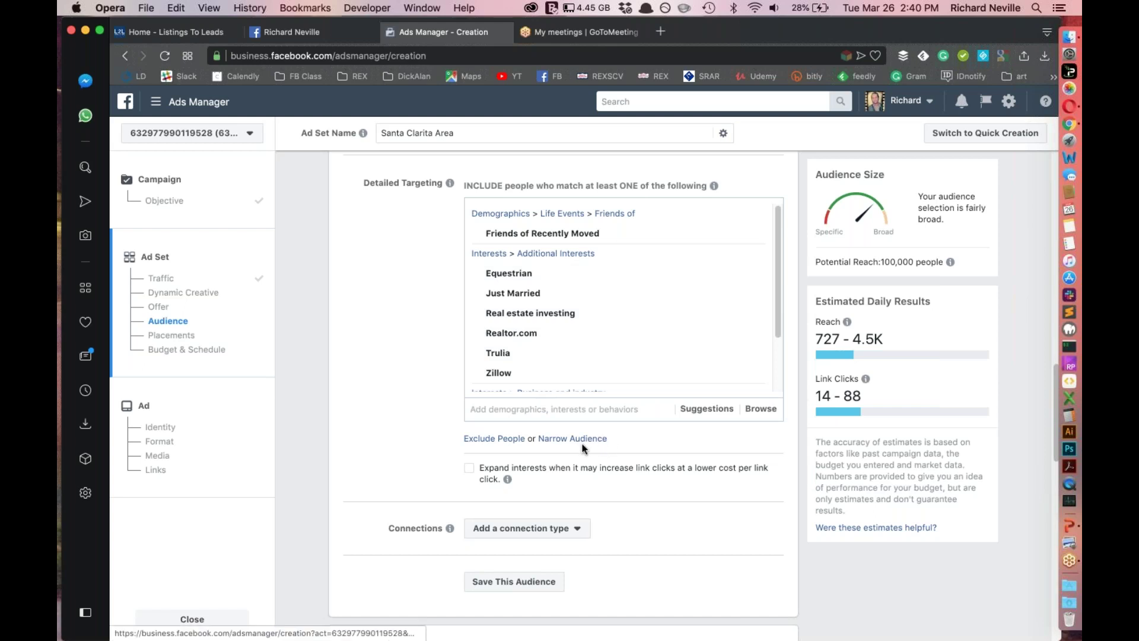
Exclude people with the Real Estate Agent/Broker job title from the audience
{"action": "left_click", "coordinate": [488, 441]}
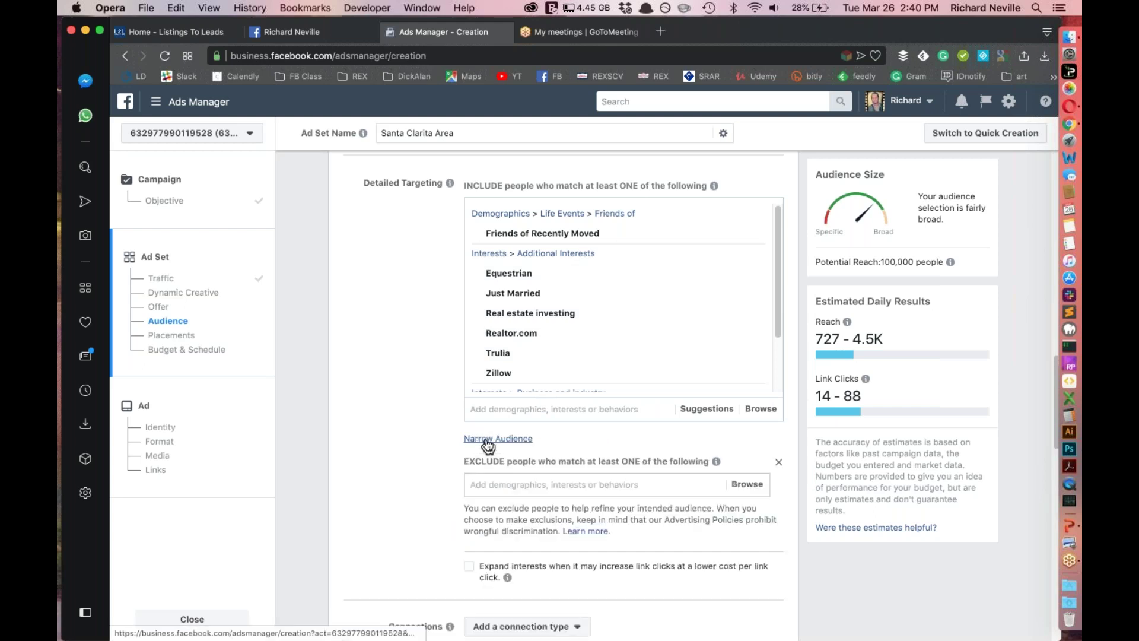
{"action": "left_click", "coordinate": [546, 493]}
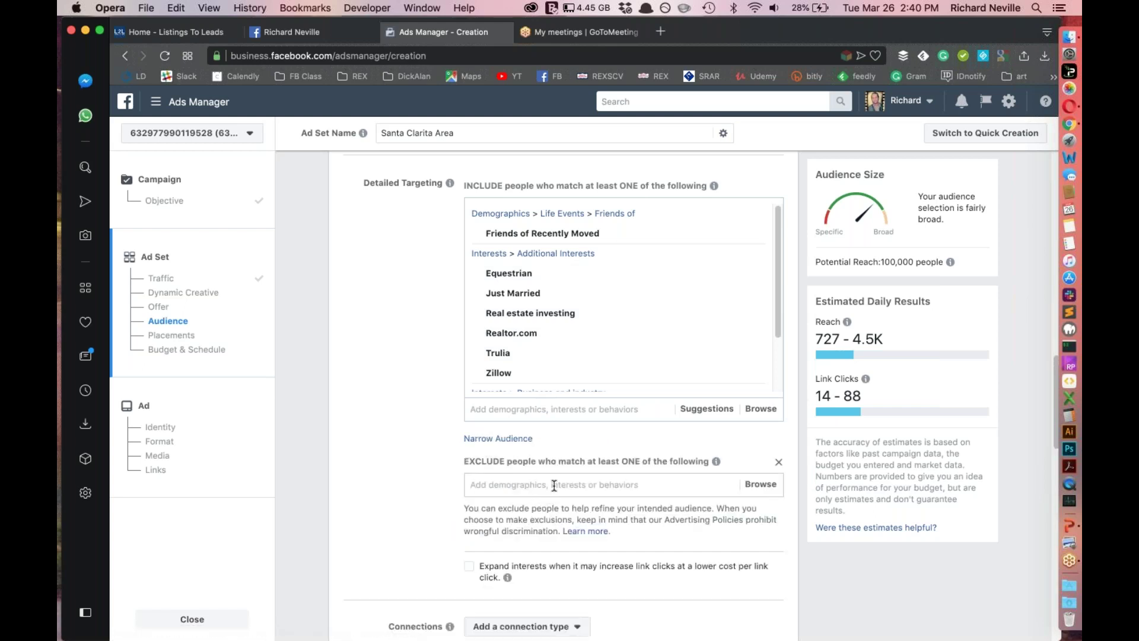
{"action": "type", "text": "Realtors"}
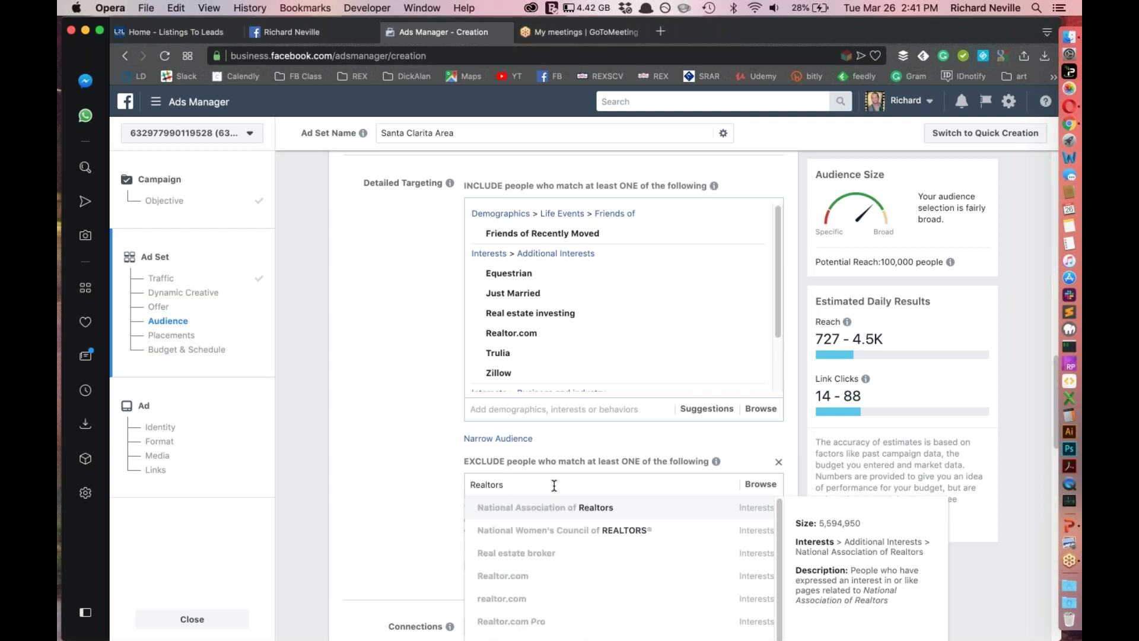
{"action": "scroll", "coordinate": [537, 461], "scroll_direction": "down", "scroll_amount": 3}
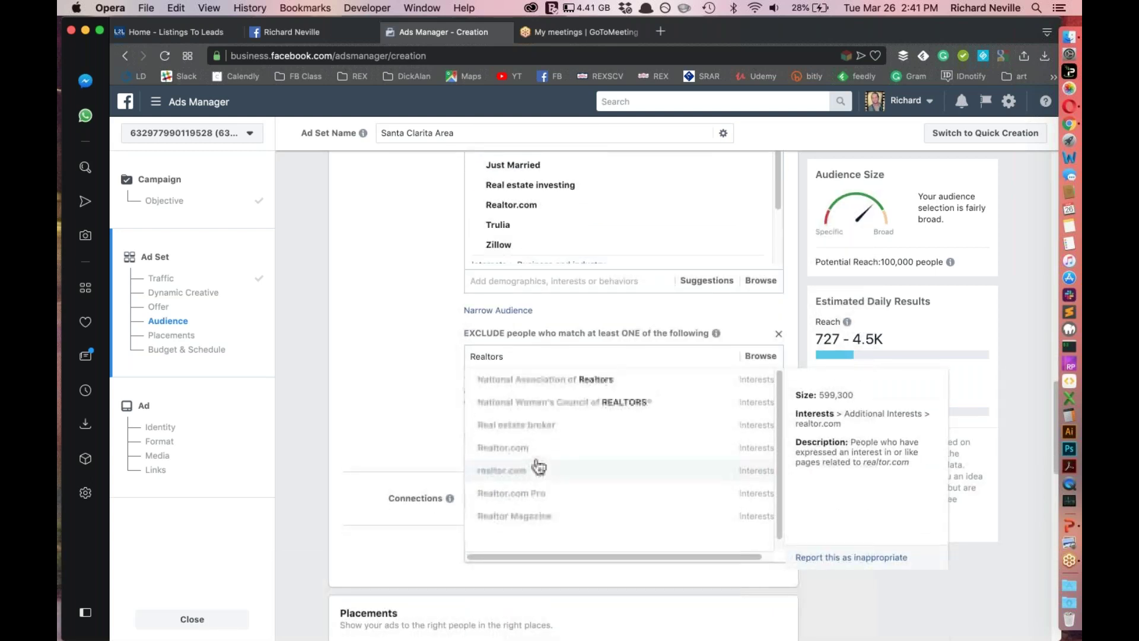
{"action": "key", "text": "BackSpace"}
{"action": "key", "text": "BackSpace"}
{"action": "key", "text": "BackSpace"}
{"action": "key", "text": "BackSpace"}
{"action": "key", "text": "BackSpace"}
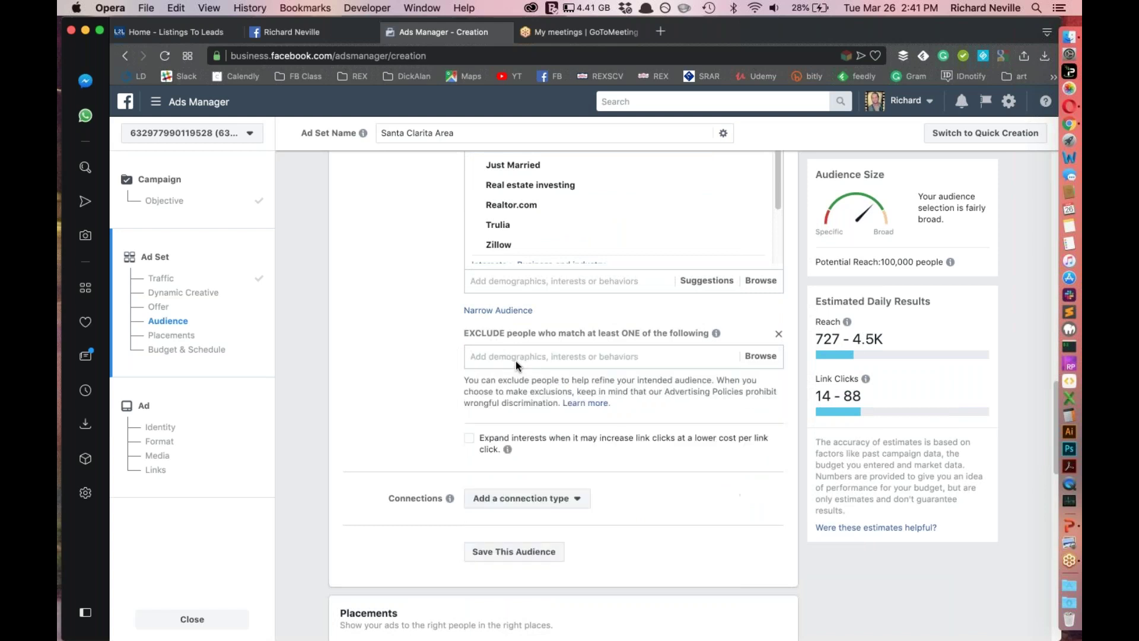
{"action": "type", "text": "Real Estate"}
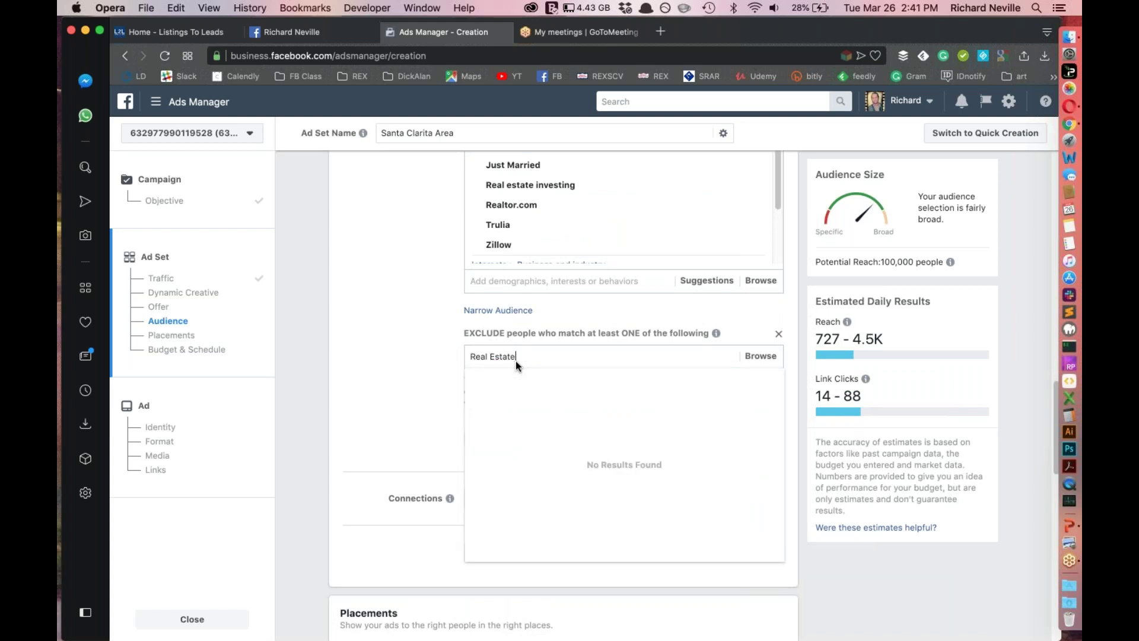
{"action": "type", "text": " Agent"}
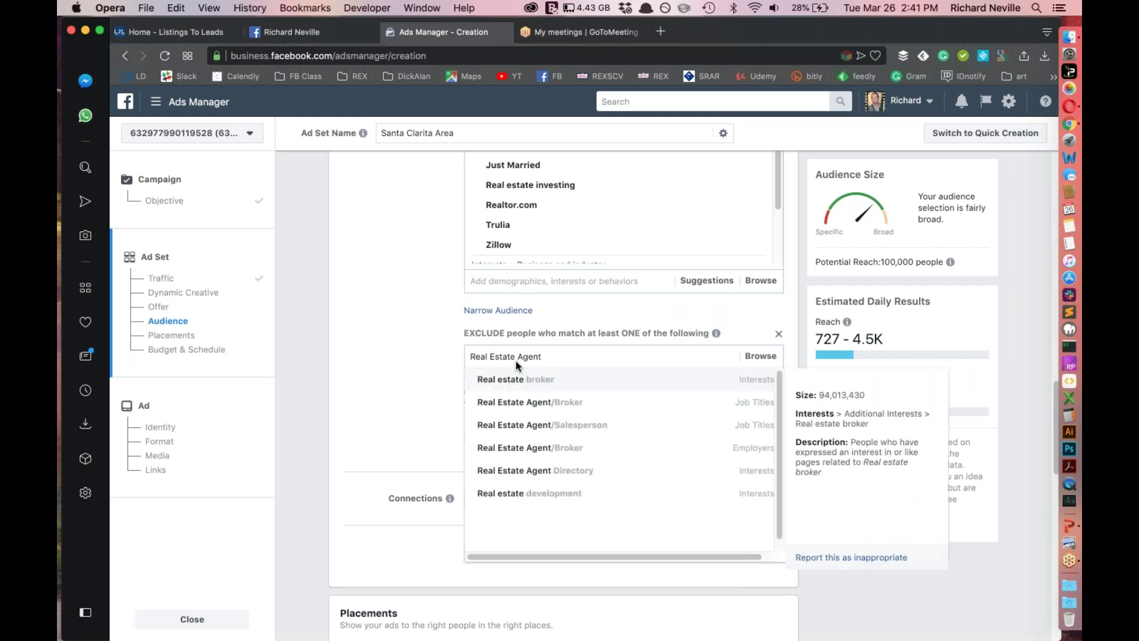
{"action": "left_click", "coordinate": [525, 404]}
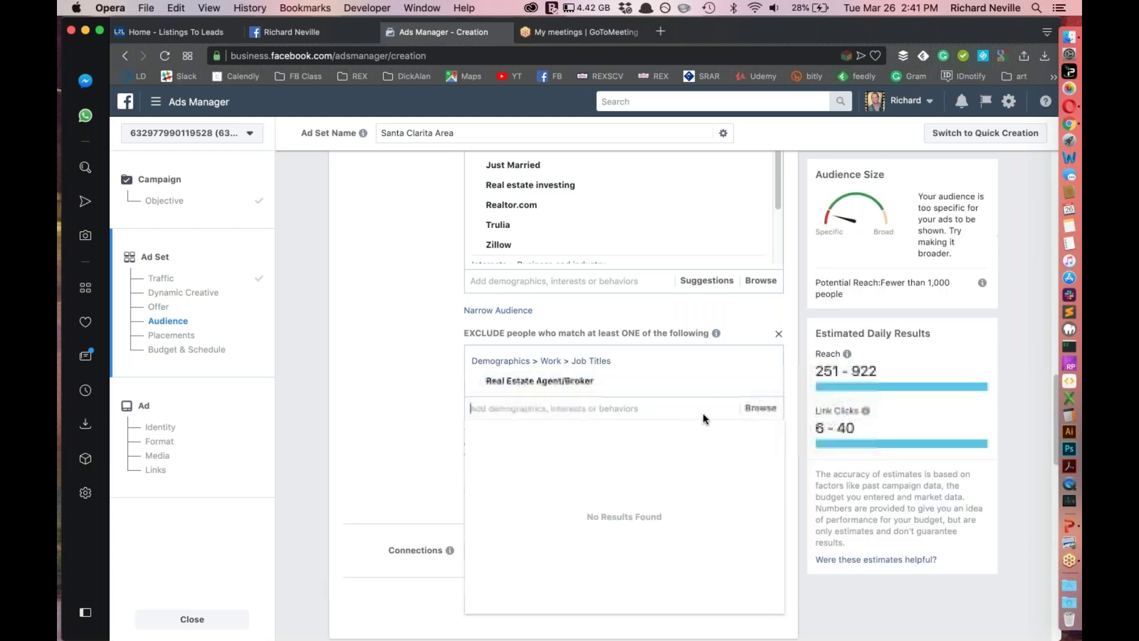
Browse the exclusion categories through Demographics > Work > Industries
{"action": "left_click", "coordinate": [753, 412]}
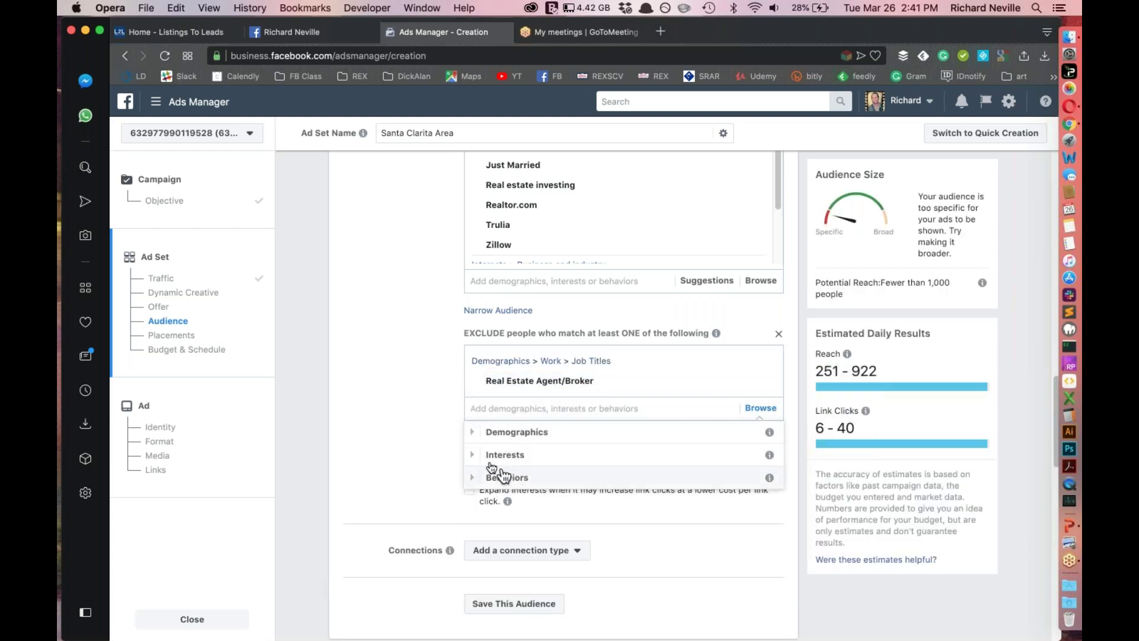
{"action": "scroll", "coordinate": [495, 468], "scroll_direction": "down", "scroll_amount": 1}
{"action": "left_click", "coordinate": [506, 359]}
{"action": "left_click", "coordinate": [765, 367]}
{"action": "left_click", "coordinate": [474, 391]}
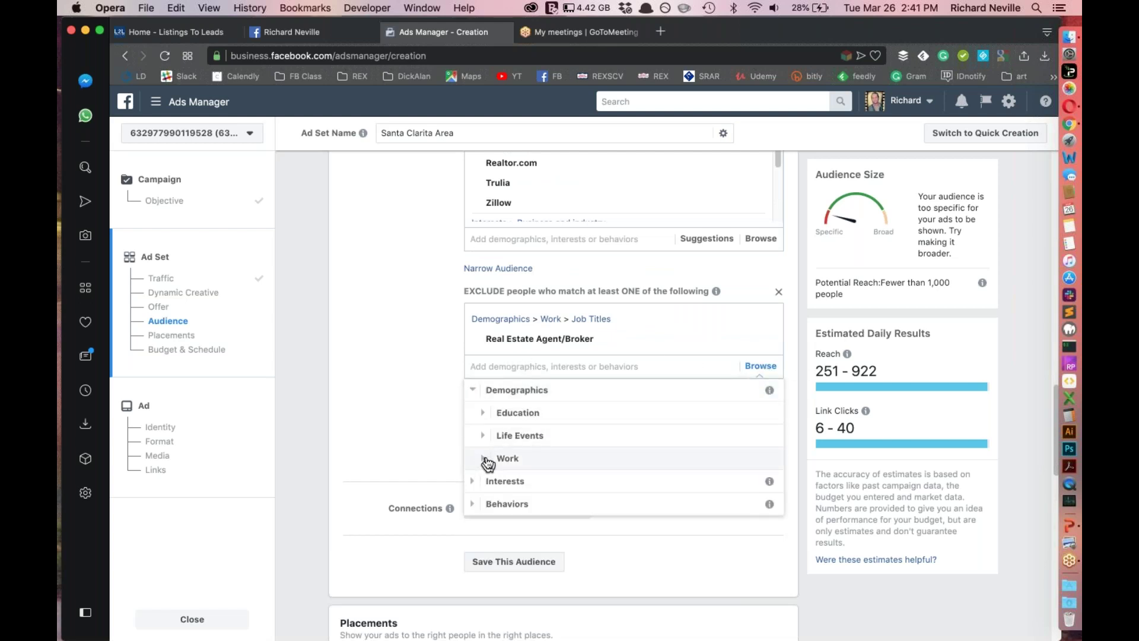
{"action": "left_click", "coordinate": [483, 460]}
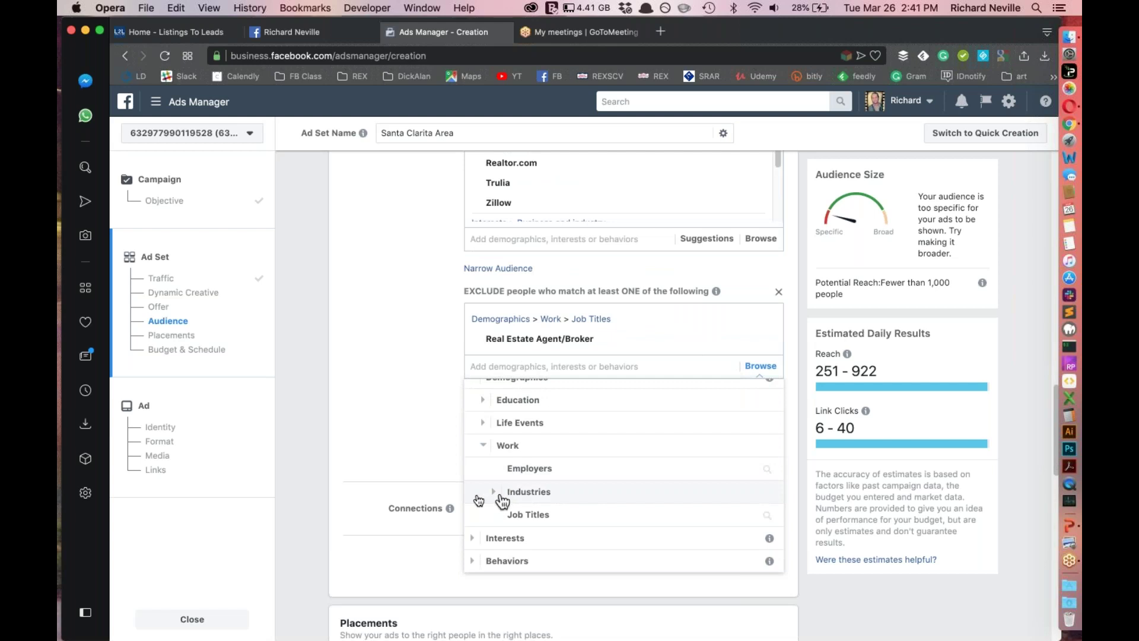
{"action": "left_click", "coordinate": [494, 493]}
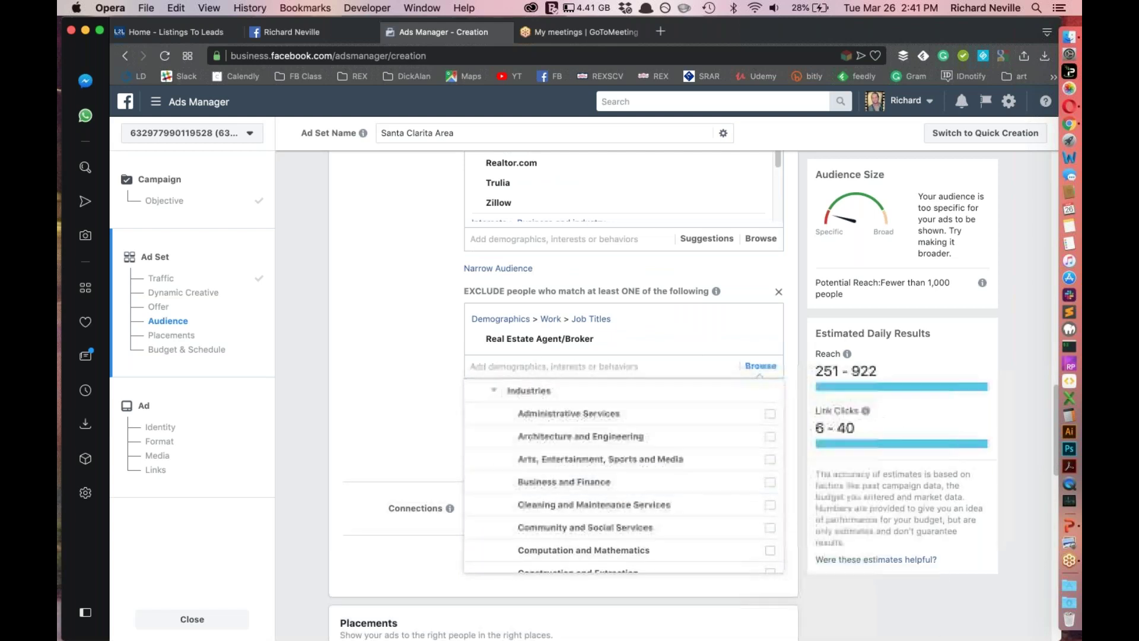
{"action": "left_click", "coordinate": [532, 361]}
Also exclude the Real estate broker job title, dropping potential reach below 1,000
{"action": "type", "text": "Real Est"}
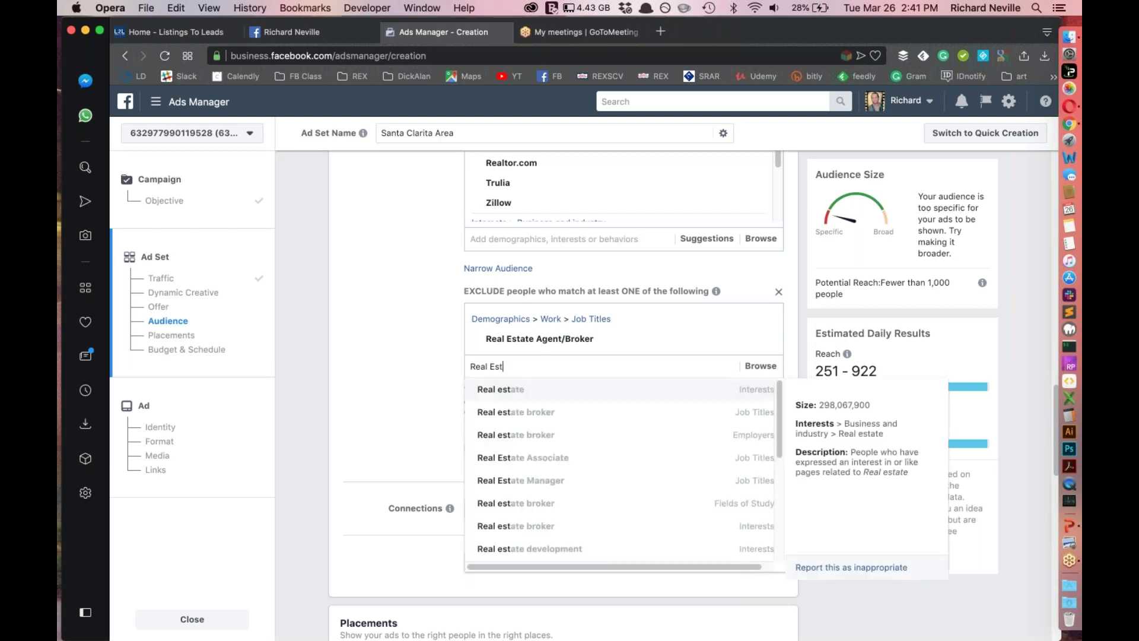
{"action": "key", "text": "Down"}
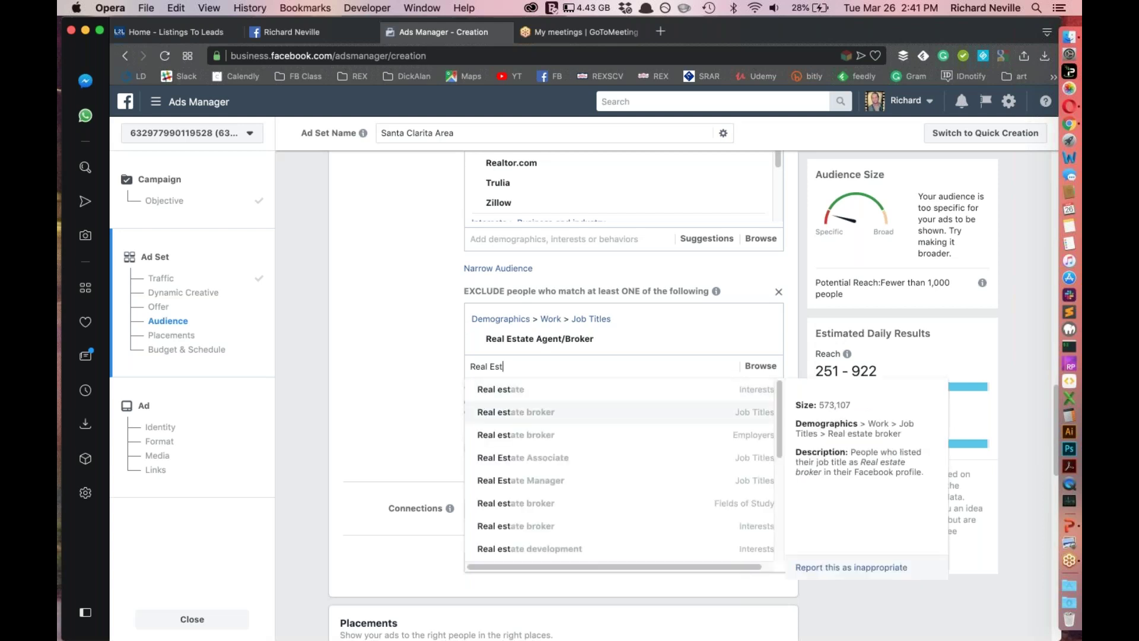
{"action": "key", "text": "Return"}
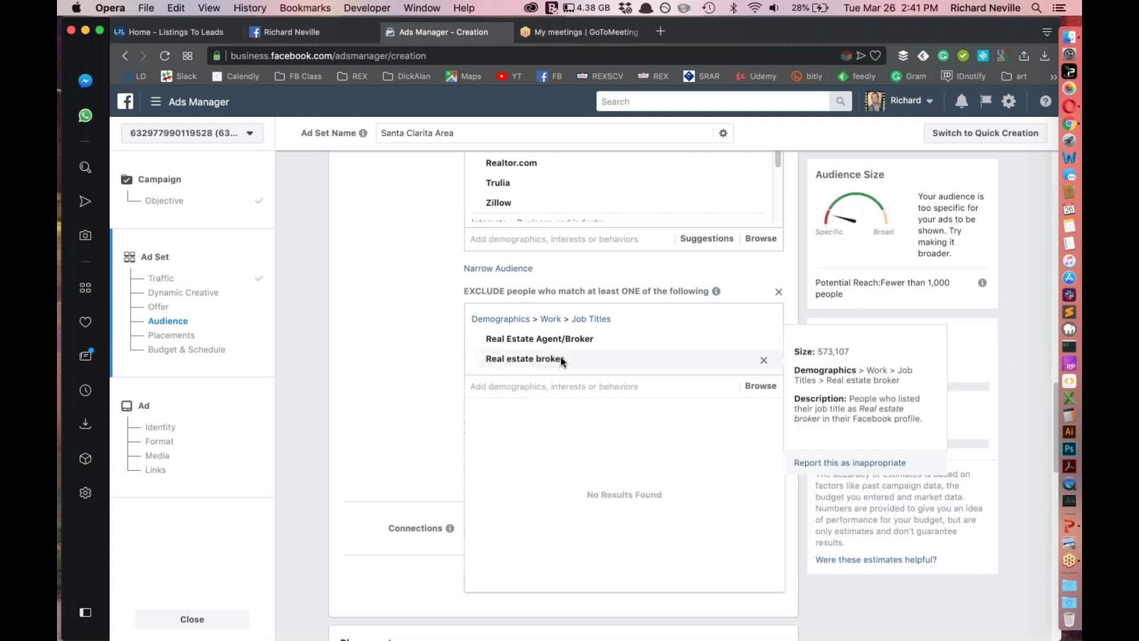
{"action": "left_click", "coordinate": [412, 365]}
{"action": "scroll", "coordinate": [529, 388], "scroll_direction": "up", "scroll_amount": 5}
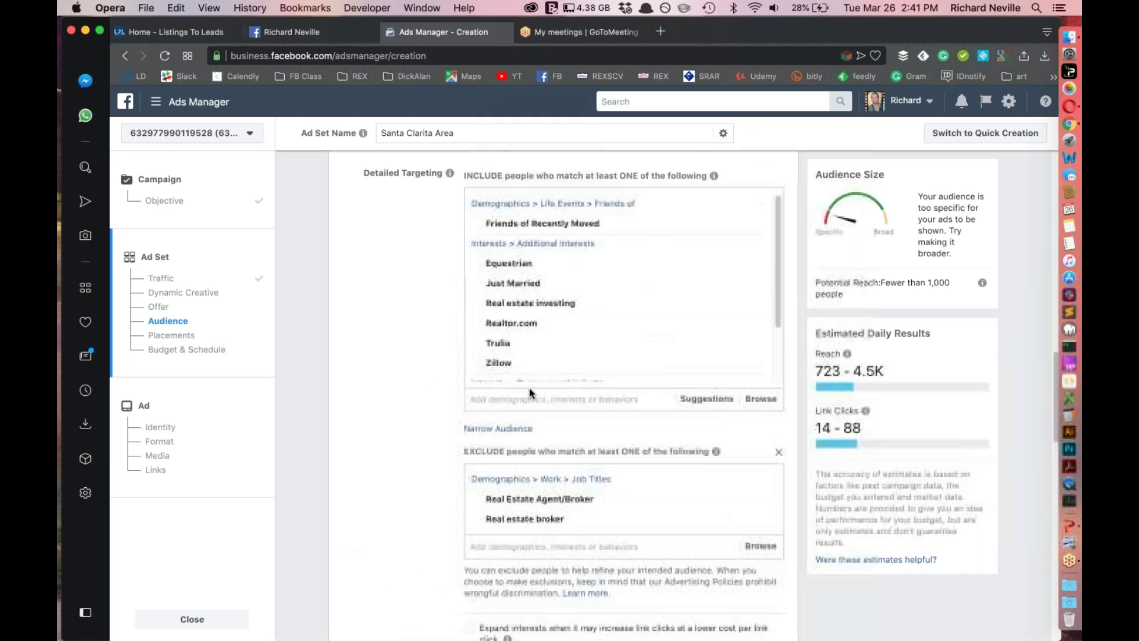
{"action": "scroll", "coordinate": [700, 308], "scroll_direction": "down", "scroll_amount": 1}
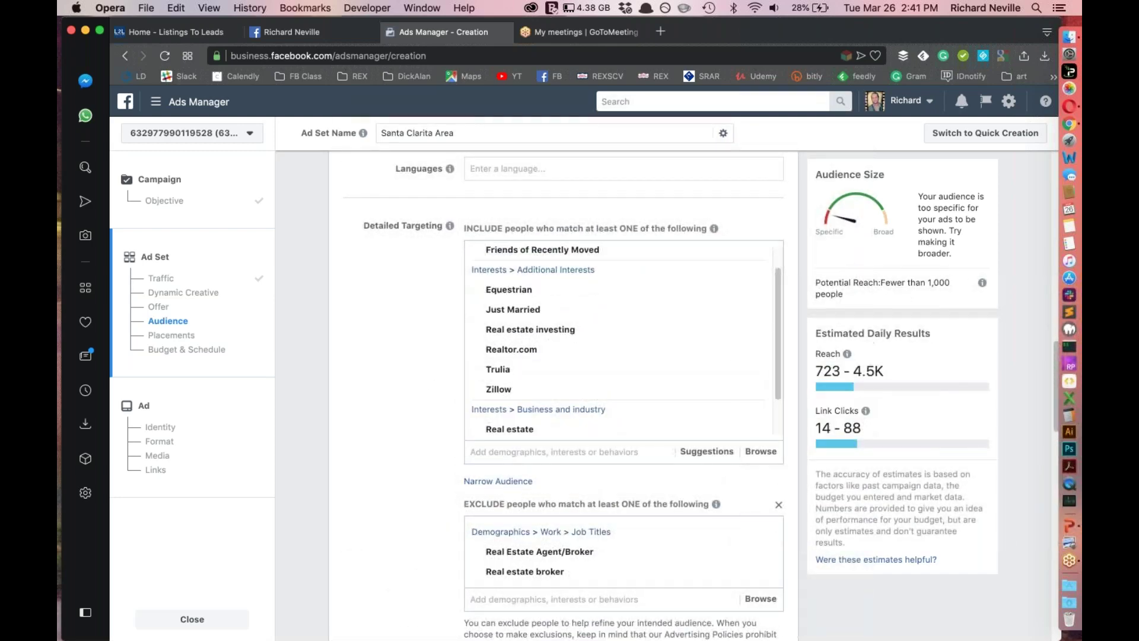
{"action": "scroll", "coordinate": [721, 324], "scroll_direction": "down", "scroll_amount": 4}
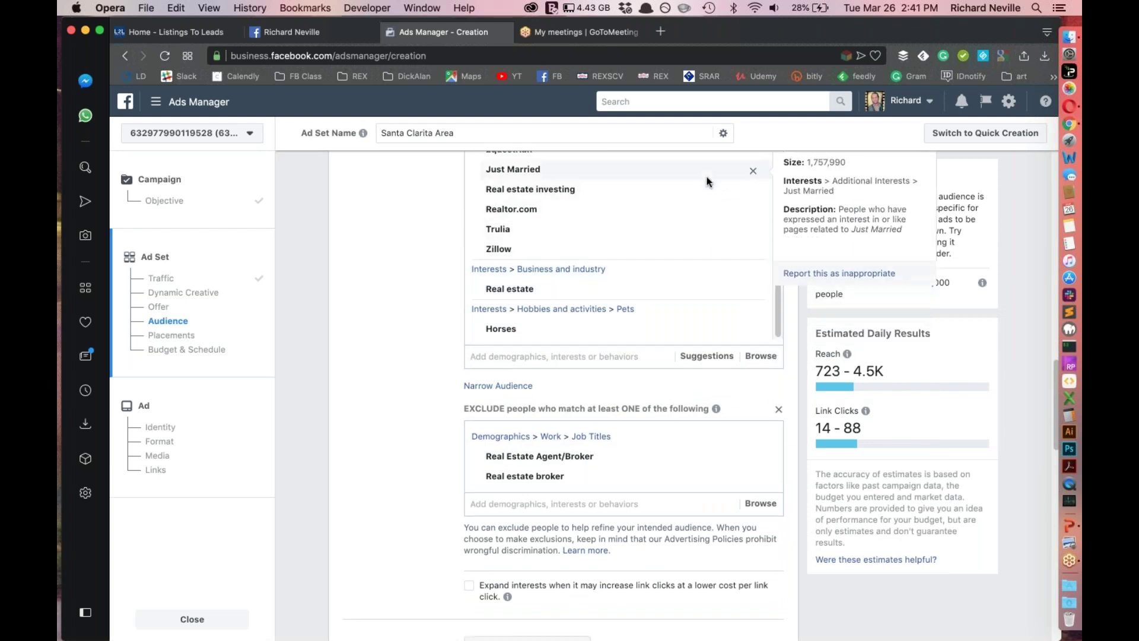
{"action": "scroll", "coordinate": [706, 184], "scroll_direction": "up", "scroll_amount": 1}
{"action": "scroll", "coordinate": [706, 190], "scroll_direction": "up", "scroll_amount": 3}
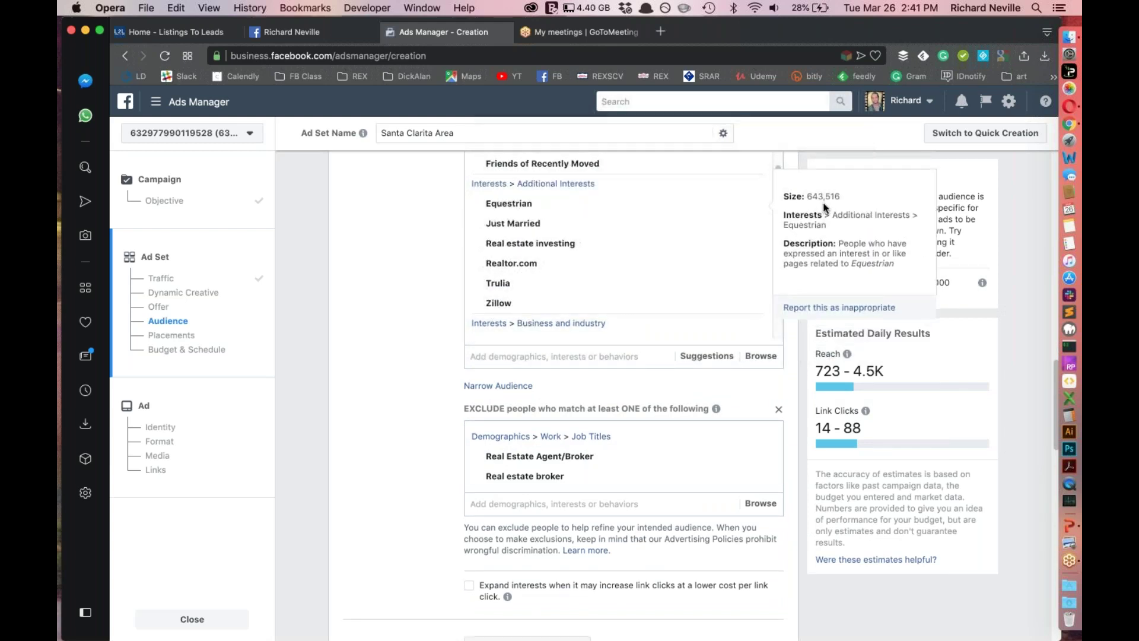
{"action": "scroll", "coordinate": [685, 249], "scroll_direction": "up", "scroll_amount": 1}
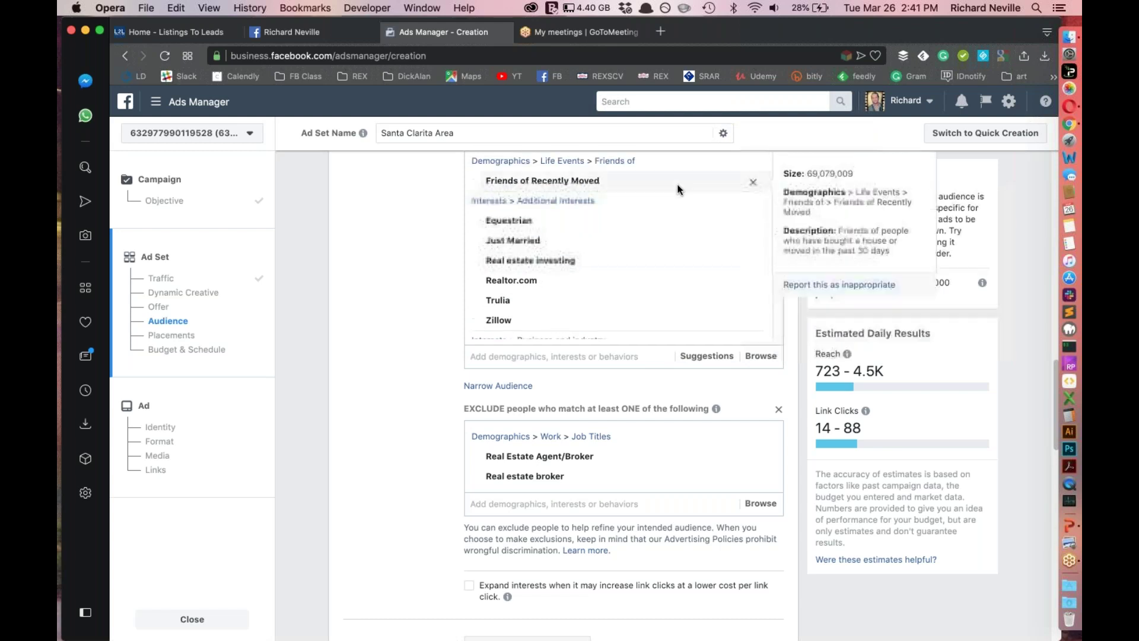
Remove the exclusion section, re-exclude Real estate broker in a new one, then delete it
{"action": "left_click", "coordinate": [778, 410]}
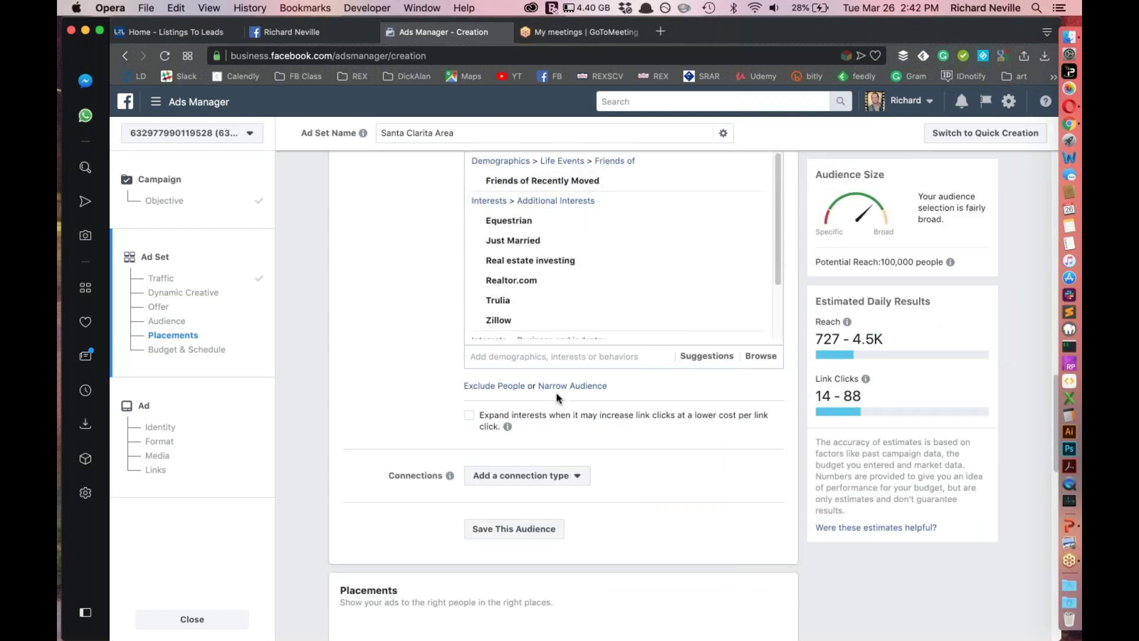
{"action": "left_click", "coordinate": [495, 386]}
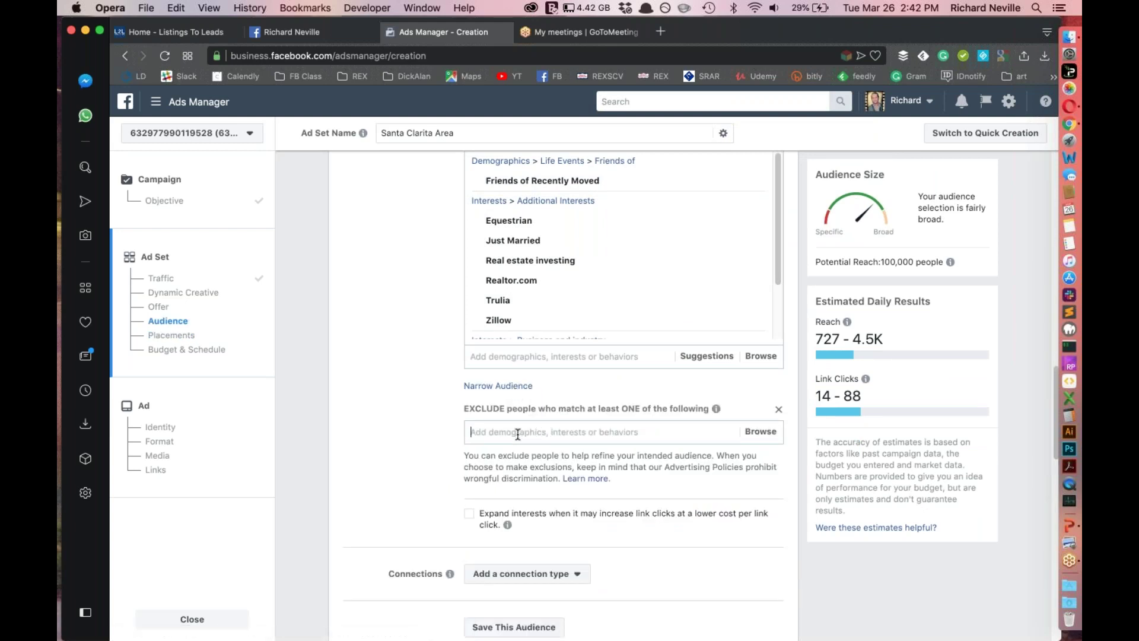
{"action": "type", "text": "Real este"}
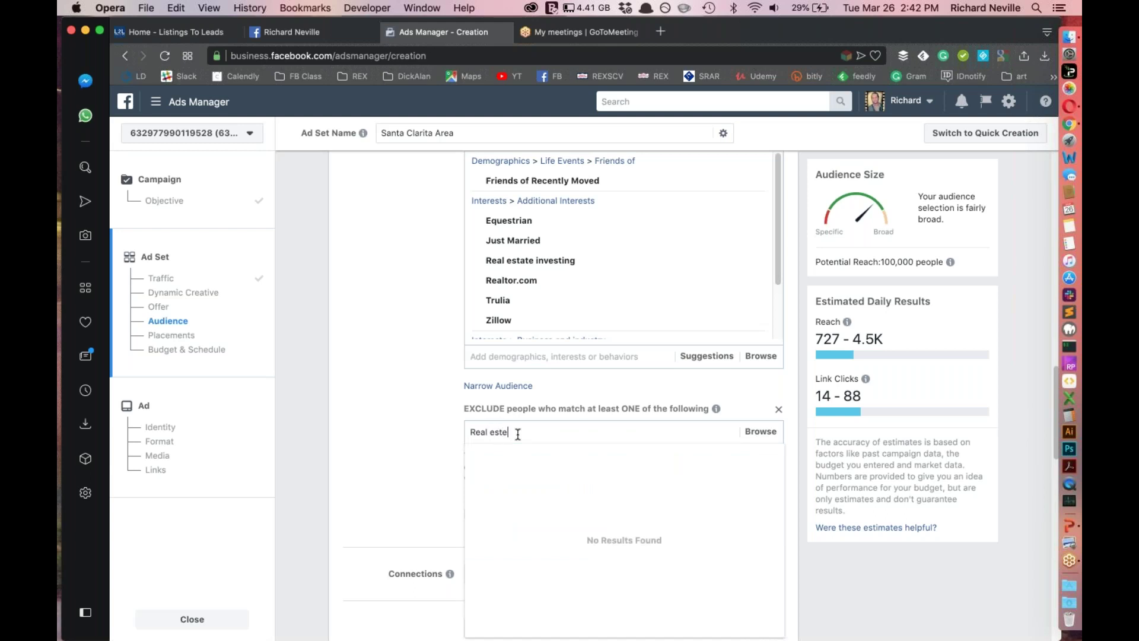
{"action": "key", "text": "BackSpace"}
{"action": "type", "text": "E"}
{"action": "key", "text": "Down"}
{"action": "key", "text": "Down"}
{"action": "key", "text": "Return"}
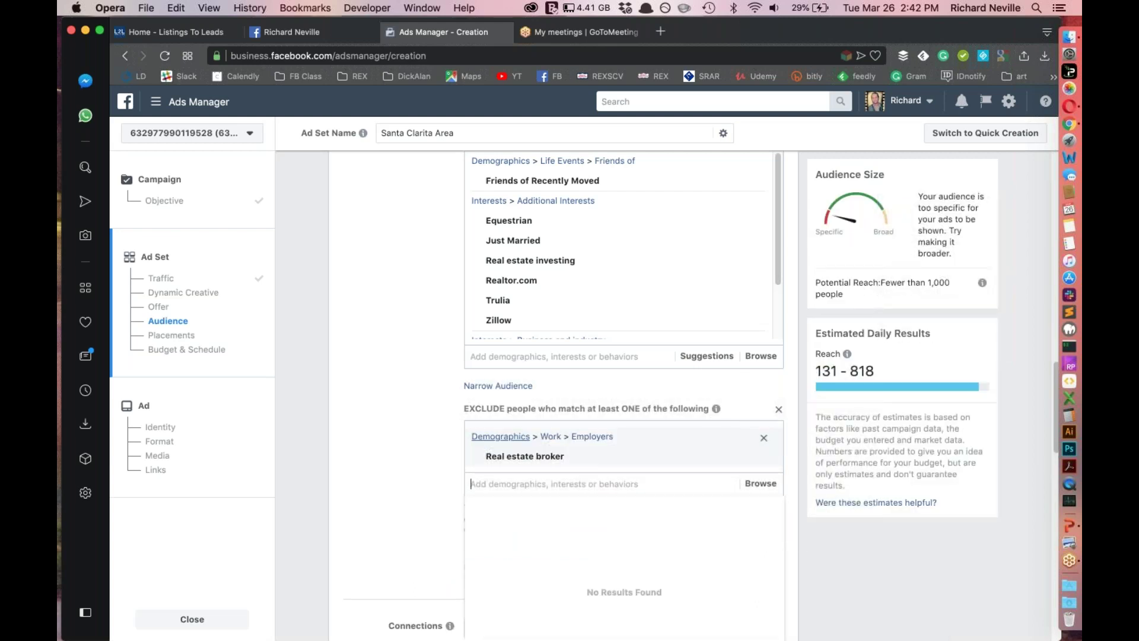
{"action": "left_click", "coordinate": [764, 438]}
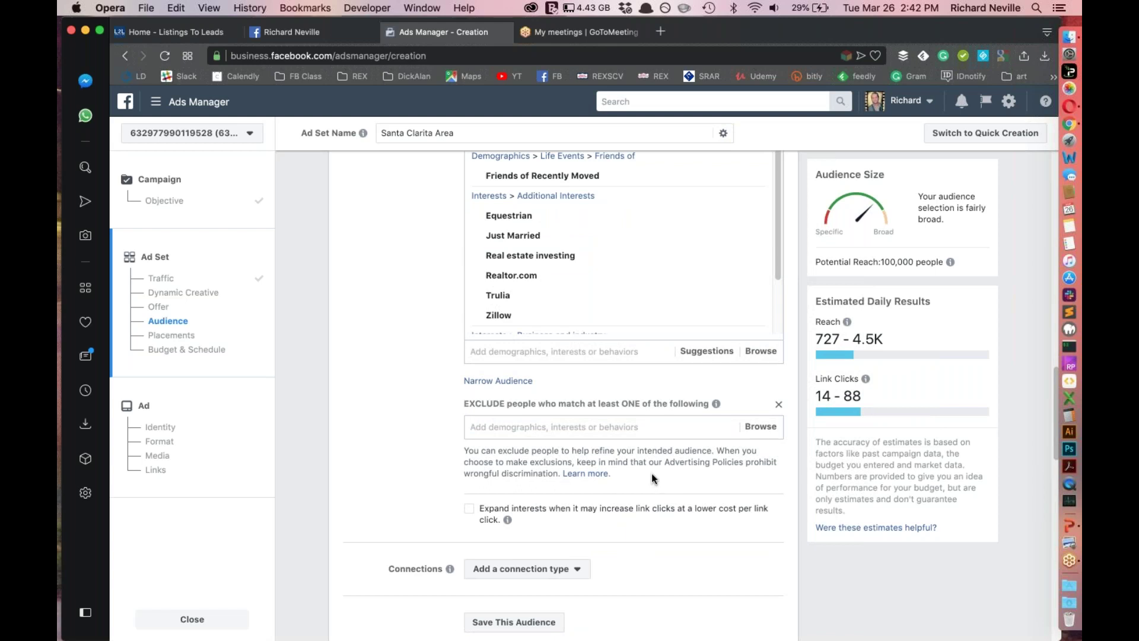
{"action": "scroll", "coordinate": [652, 477], "scroll_direction": "down", "scroll_amount": 5}
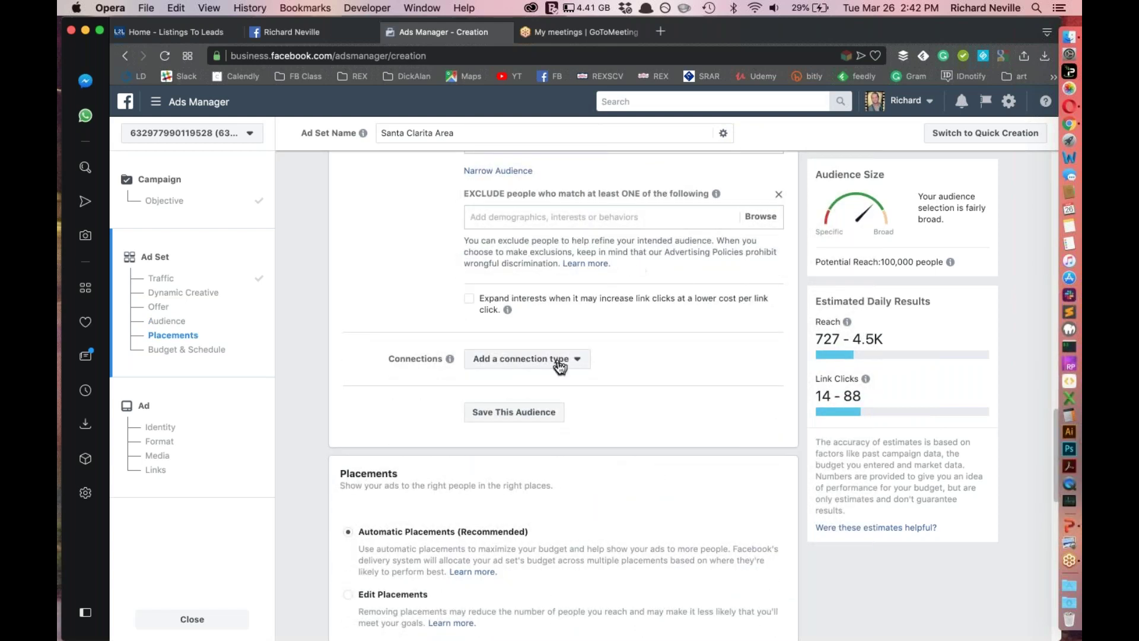
{"action": "scroll", "coordinate": [752, 338], "scroll_direction": "up", "scroll_amount": 7}
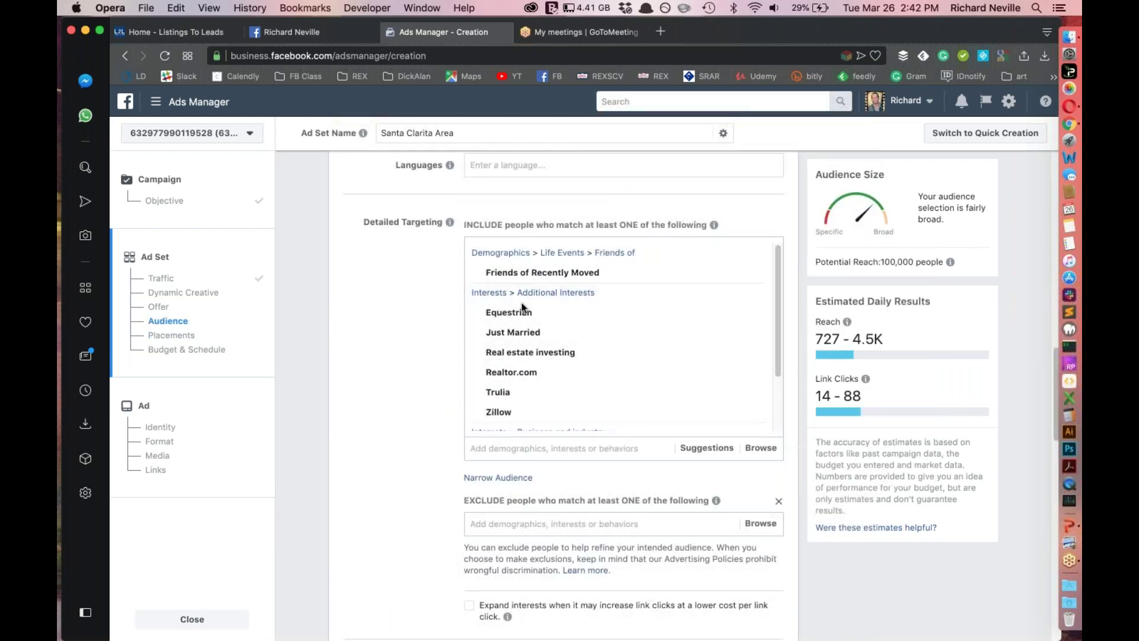
{"action": "scroll", "coordinate": [547, 372], "scroll_direction": "down", "scroll_amount": 2}
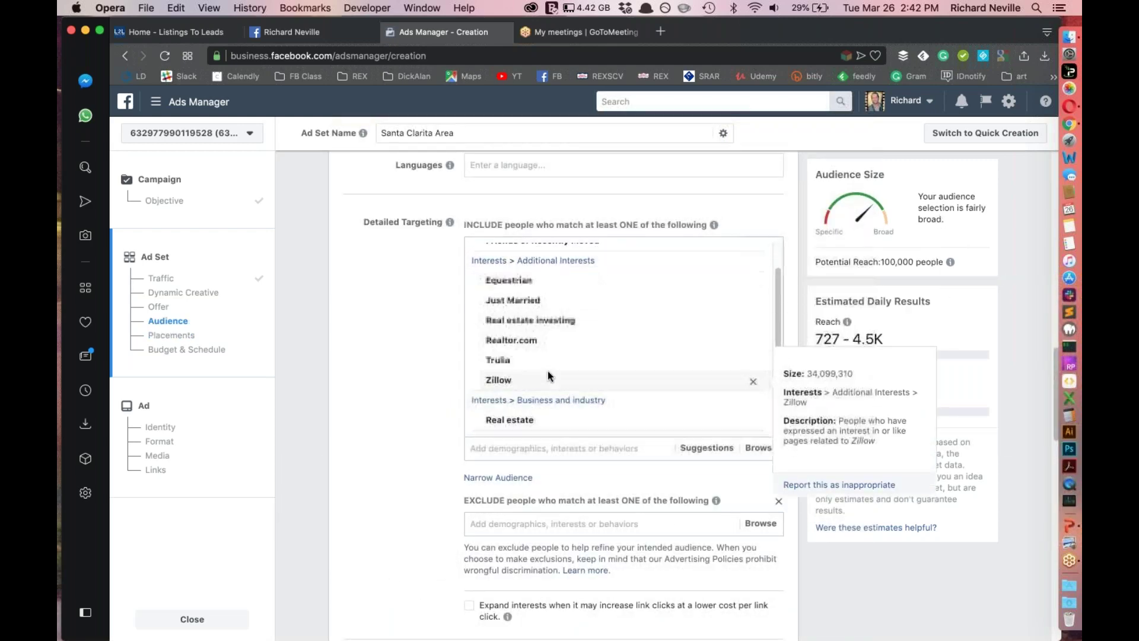
{"action": "scroll", "coordinate": [575, 380], "scroll_direction": "down", "scroll_amount": 2}
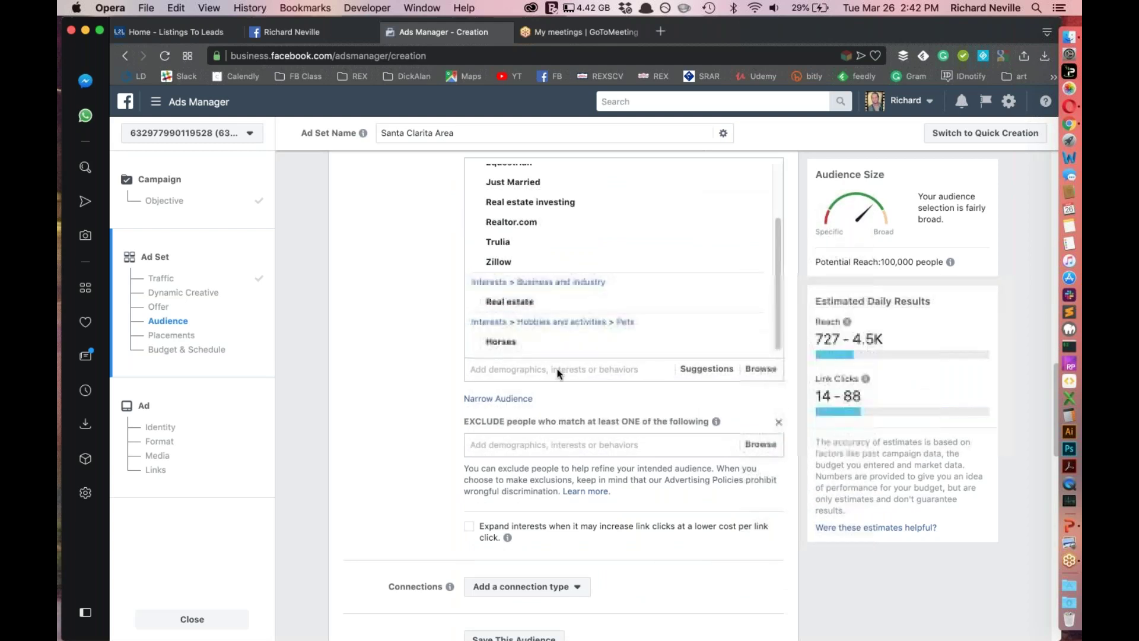
{"action": "scroll", "coordinate": [611, 397], "scroll_direction": "down", "scroll_amount": 4}
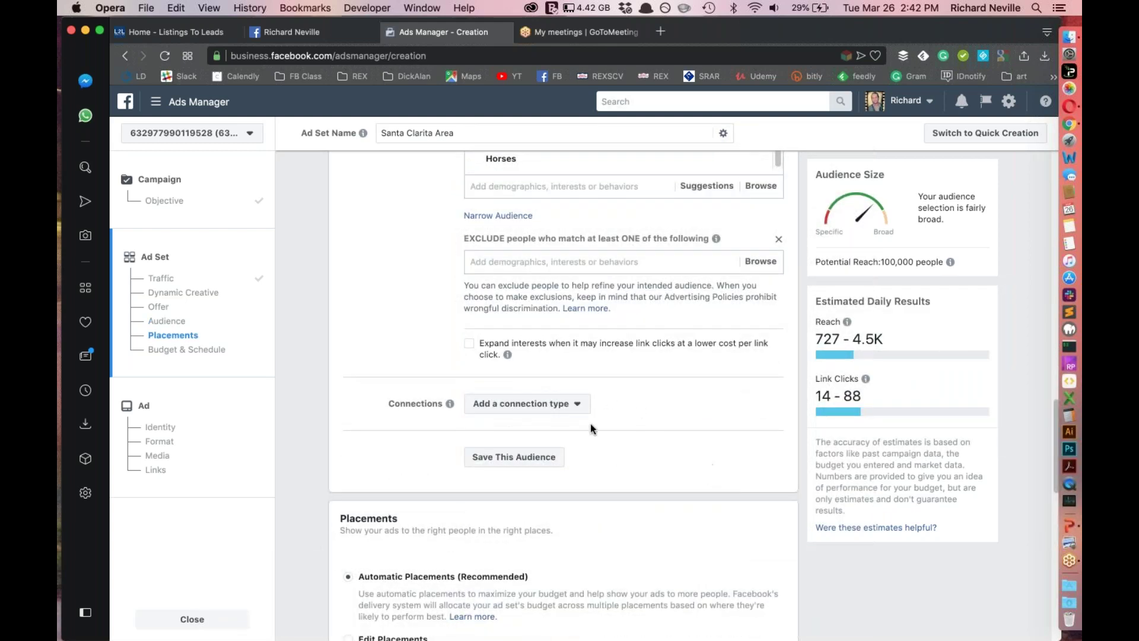
{"action": "left_click", "coordinate": [536, 405]}
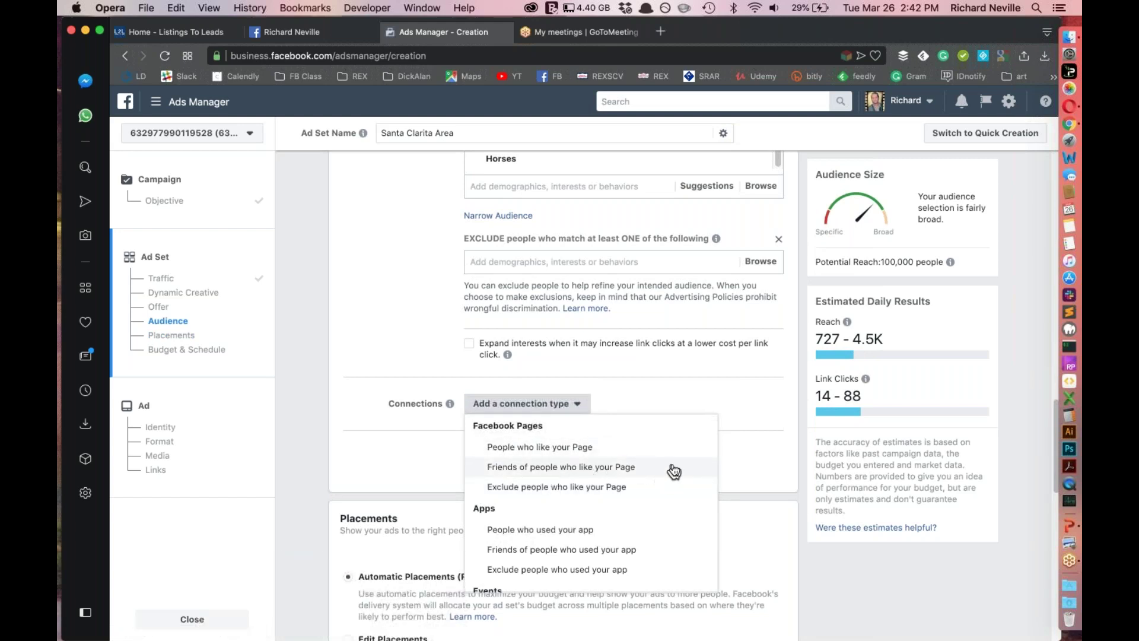
{"action": "scroll", "coordinate": [664, 428], "scroll_direction": "up", "scroll_amount": 6}
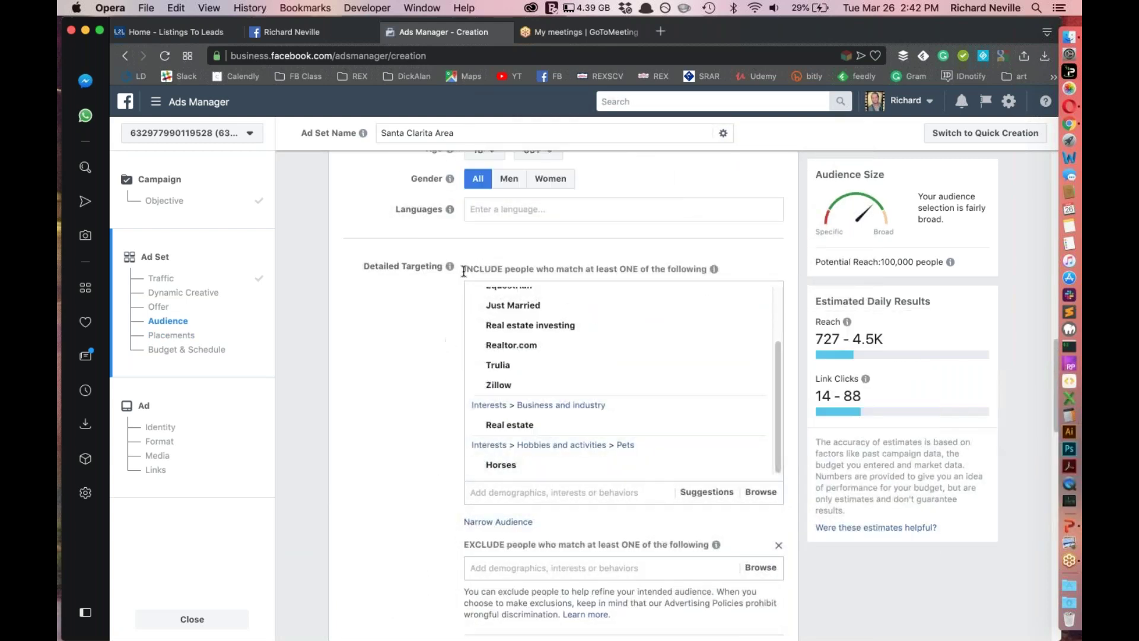
{"action": "left_click_drag", "start_coordinate": [473, 266], "coordinate": [736, 265]}
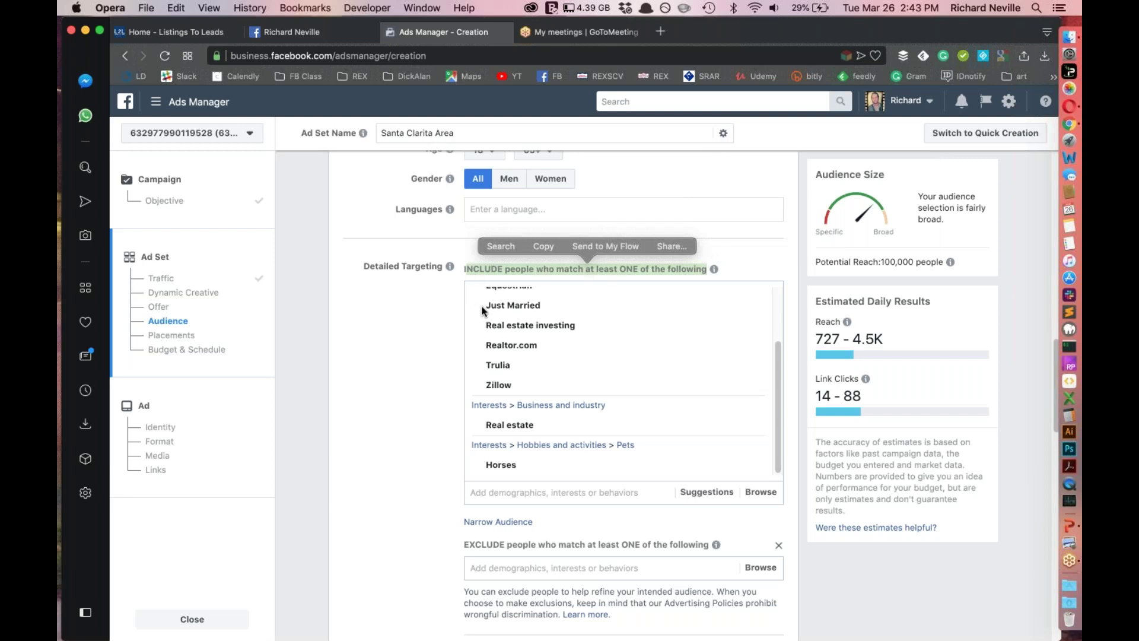
{"action": "scroll", "coordinate": [544, 465], "scroll_direction": "up", "scroll_amount": 1}
{"action": "scroll", "coordinate": [540, 438], "scroll_direction": "up", "scroll_amount": 8}
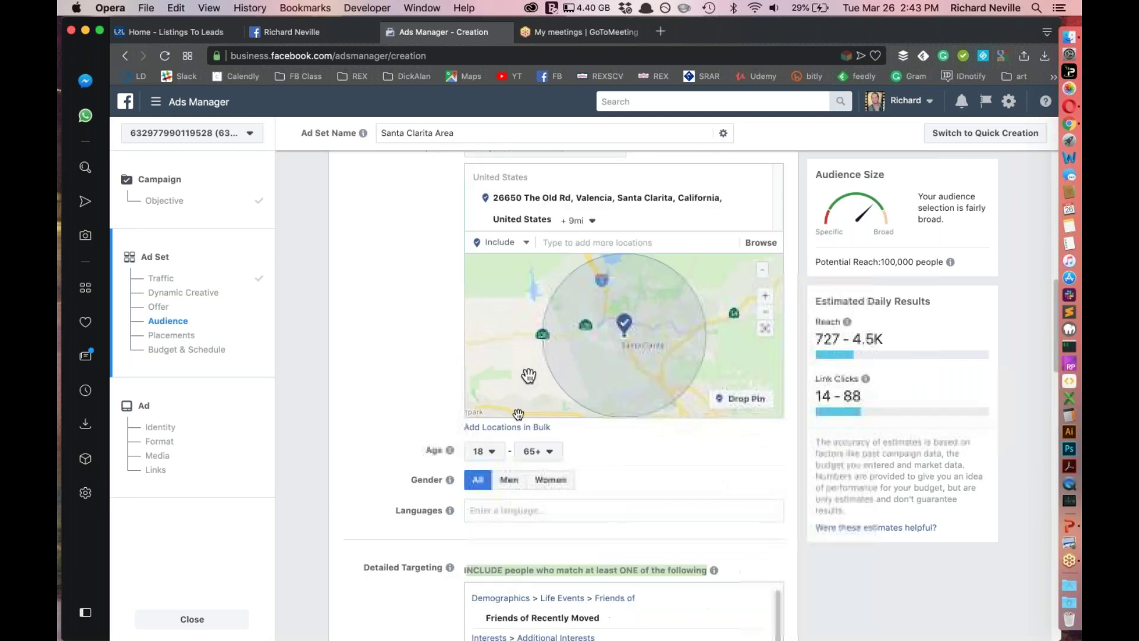
{"action": "scroll", "coordinate": [465, 511], "scroll_direction": "down", "scroll_amount": 5}
{"action": "scroll", "coordinate": [409, 475], "scroll_direction": "down", "scroll_amount": 10}
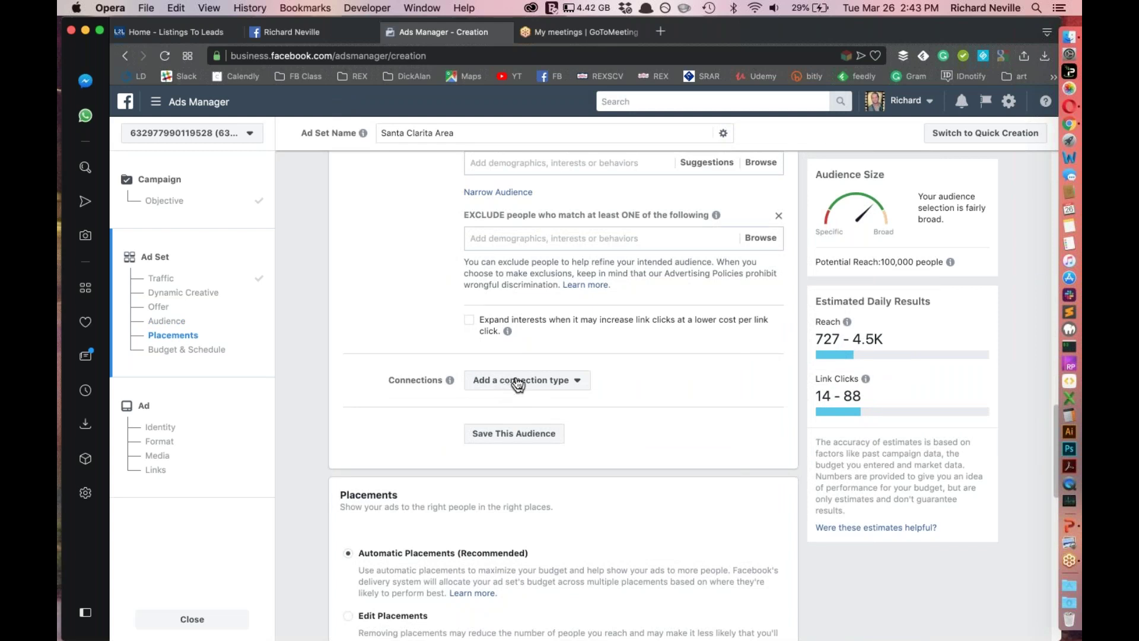
{"action": "scroll", "coordinate": [693, 419], "scroll_direction": "up", "scroll_amount": 8}
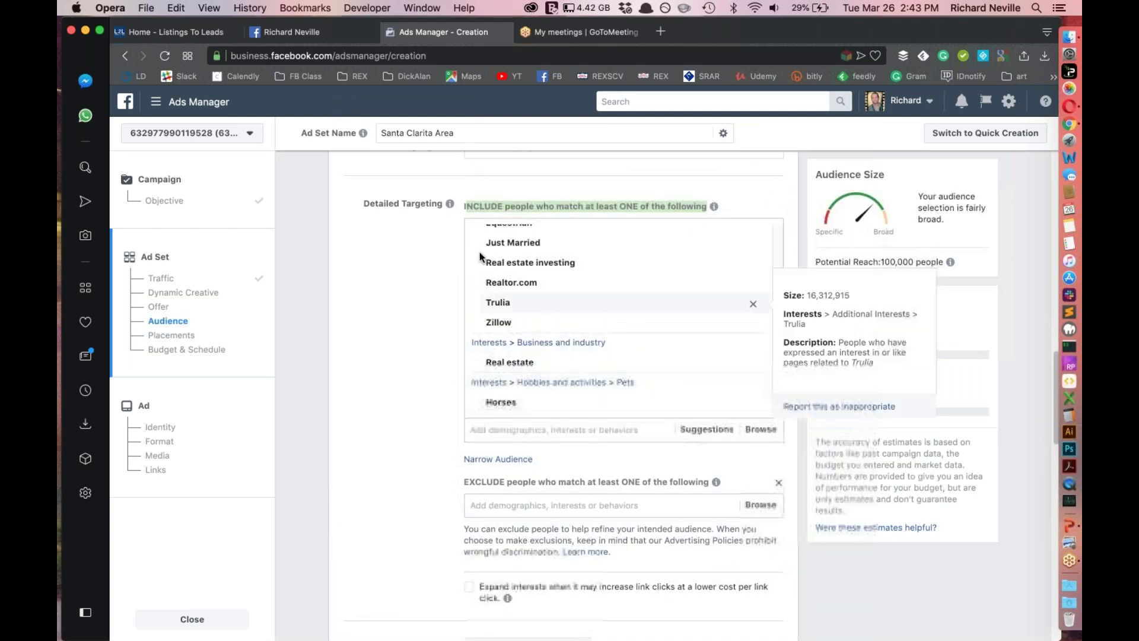
{"action": "scroll", "coordinate": [409, 383], "scroll_direction": "down", "scroll_amount": 1}
{"action": "scroll", "coordinate": [410, 388], "scroll_direction": "down", "scroll_amount": 1}
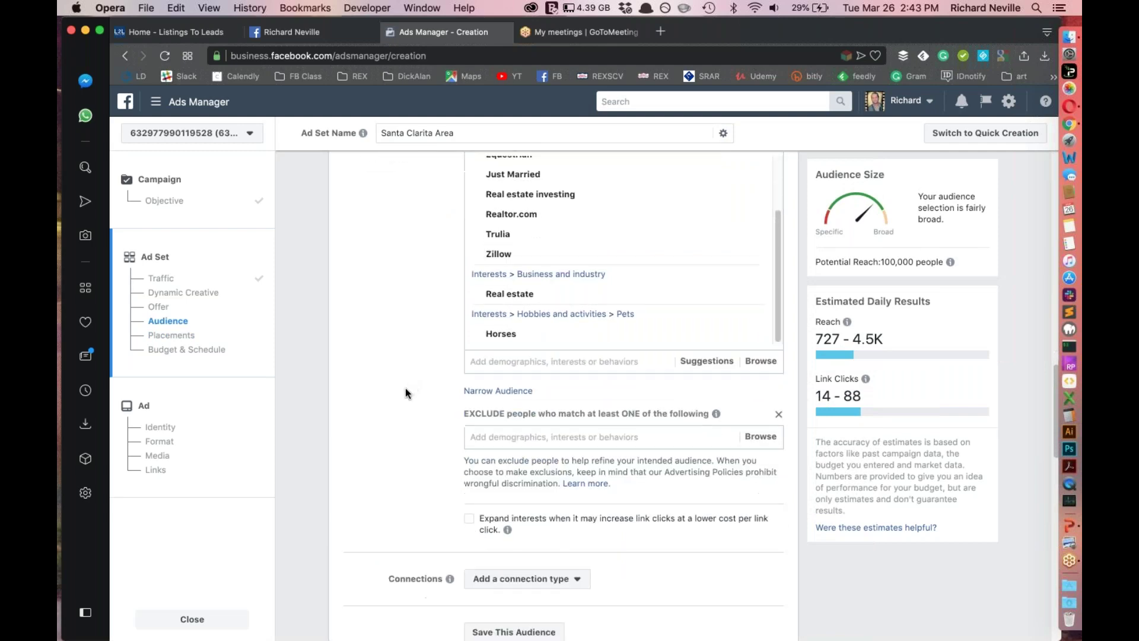
{"action": "scroll", "coordinate": [395, 395], "scroll_direction": "down", "scroll_amount": 5}
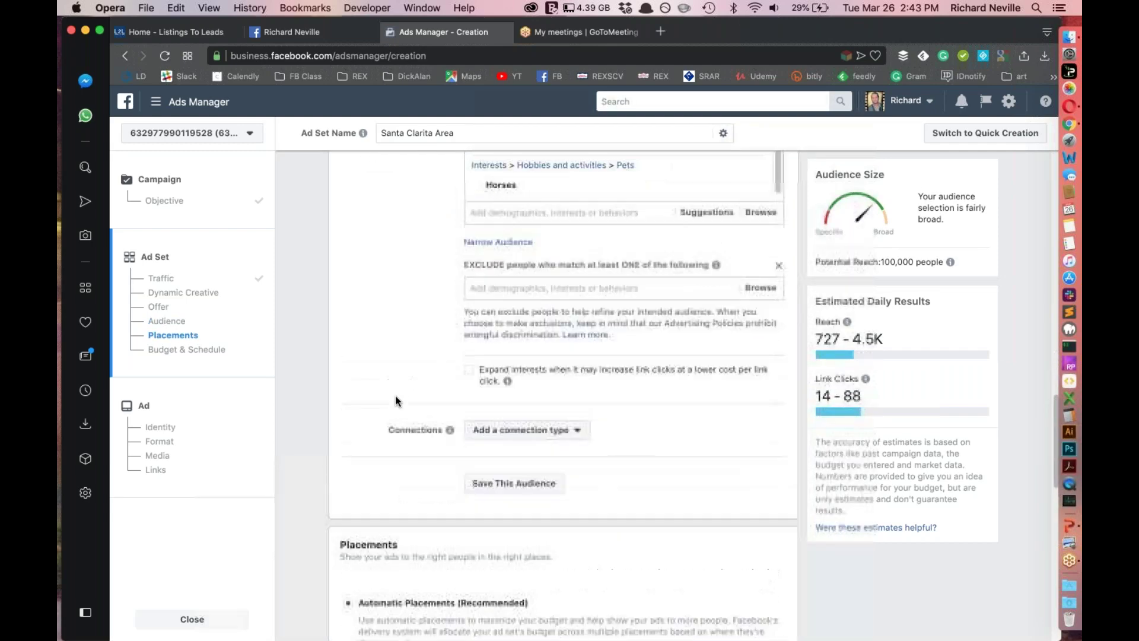
{"action": "scroll", "coordinate": [599, 421], "scroll_direction": "up", "scroll_amount": 8}
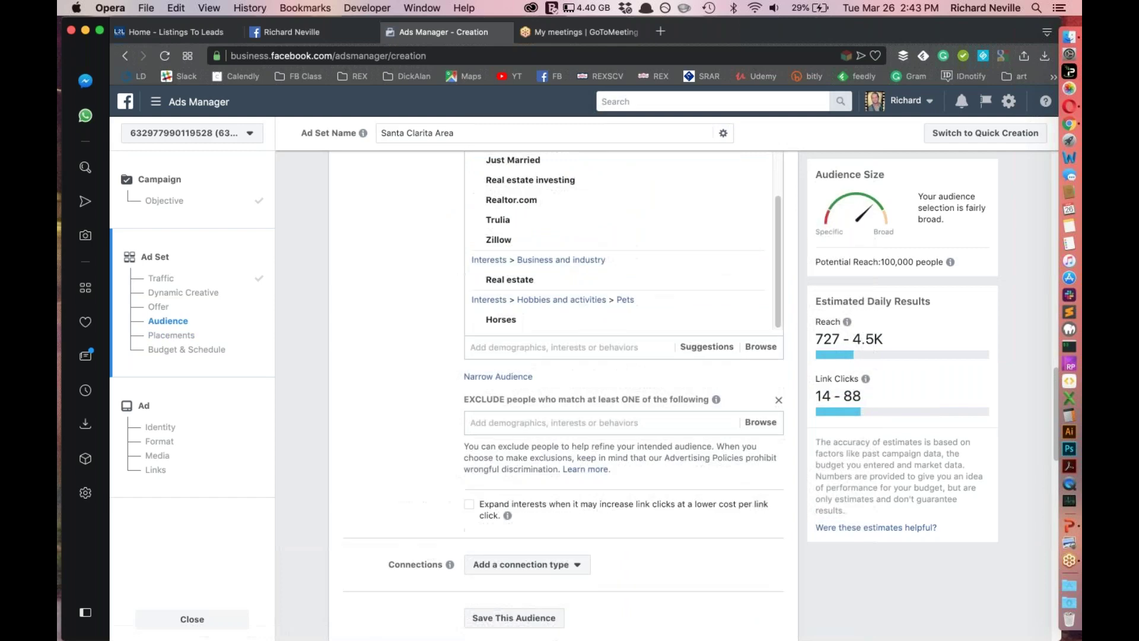
{"action": "scroll", "coordinate": [599, 421], "scroll_direction": "down", "scroll_amount": 15}
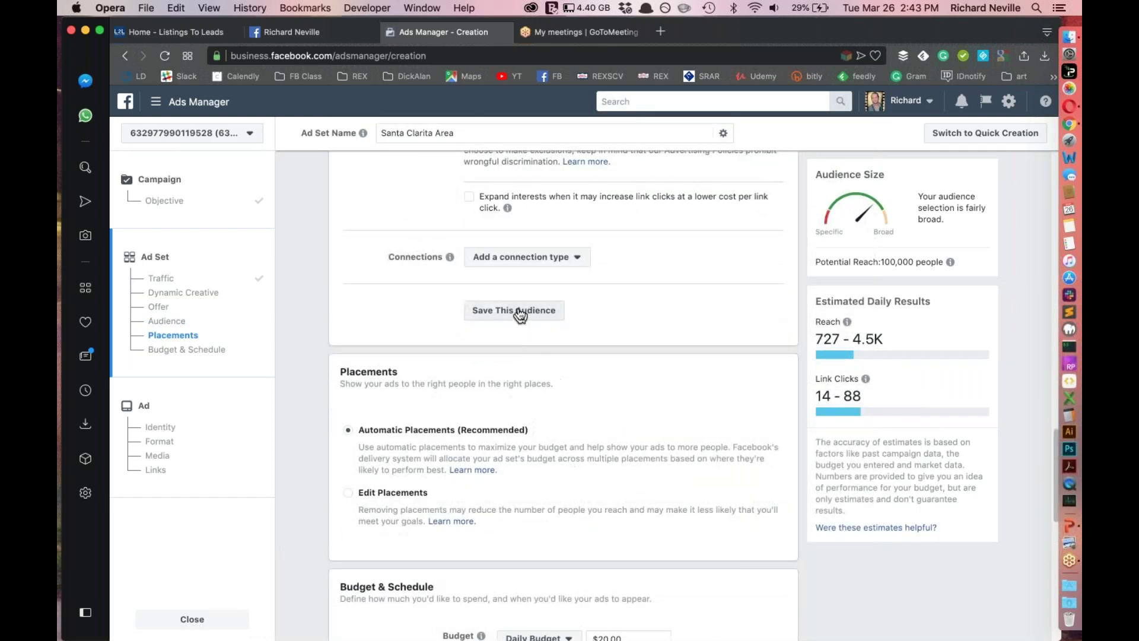
Save the current targeting as a new audience named 'TEST for Class'
{"action": "left_click", "coordinate": [520, 311]}
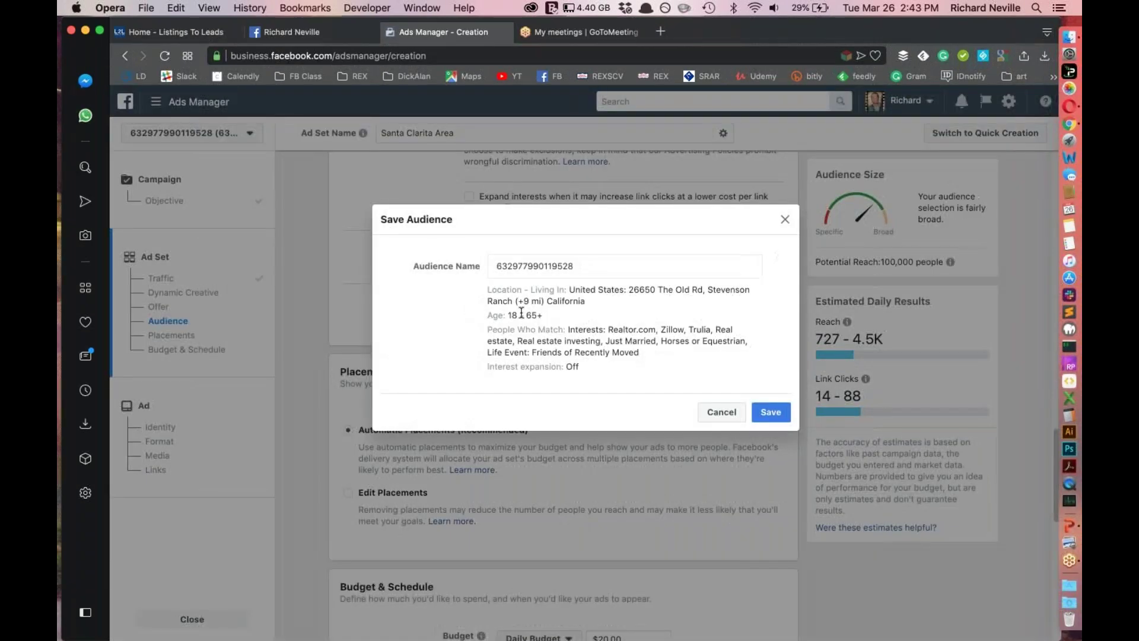
{"action": "double_click", "coordinate": [584, 265]}
{"action": "type", "text": "TEST for Class"}
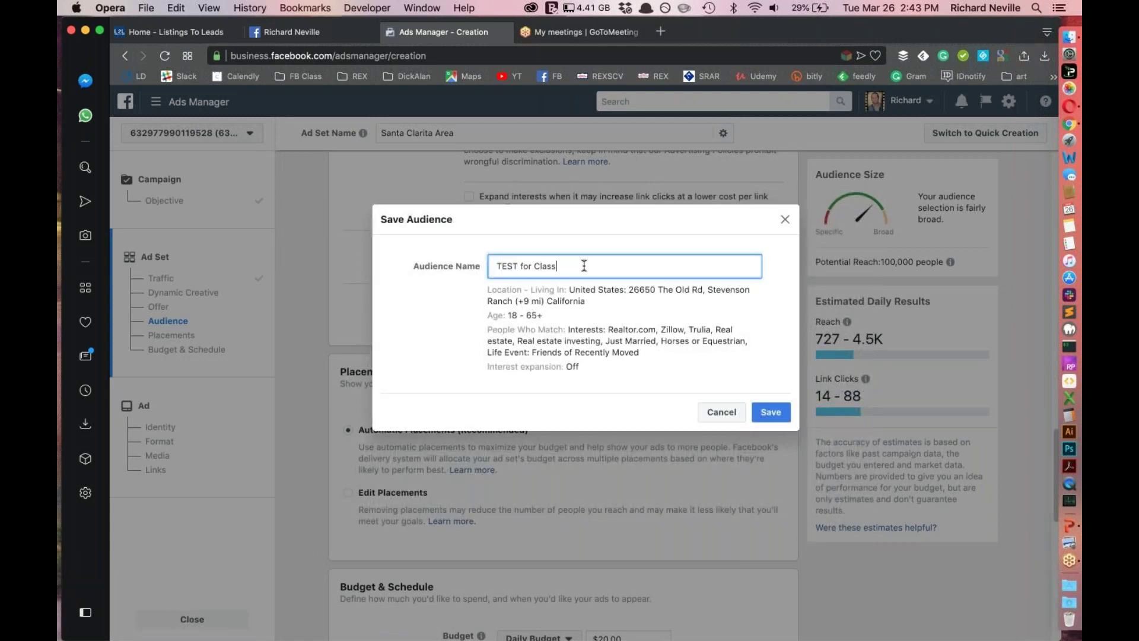
{"action": "left_click", "coordinate": [777, 410]}
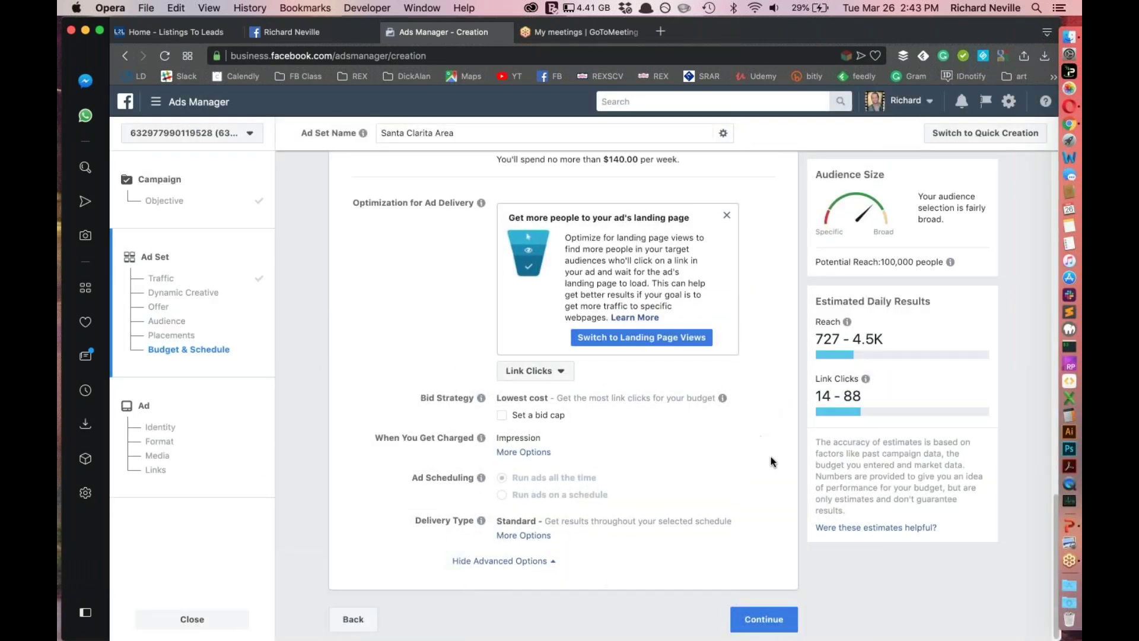
Highlight the saved audience name 'TEST for Class' in the ad set
{"action": "scroll", "coordinate": [769, 460], "scroll_direction": "up", "scroll_amount": 10}
{"action": "scroll", "coordinate": [770, 460], "scroll_direction": "down", "scroll_amount": 3}
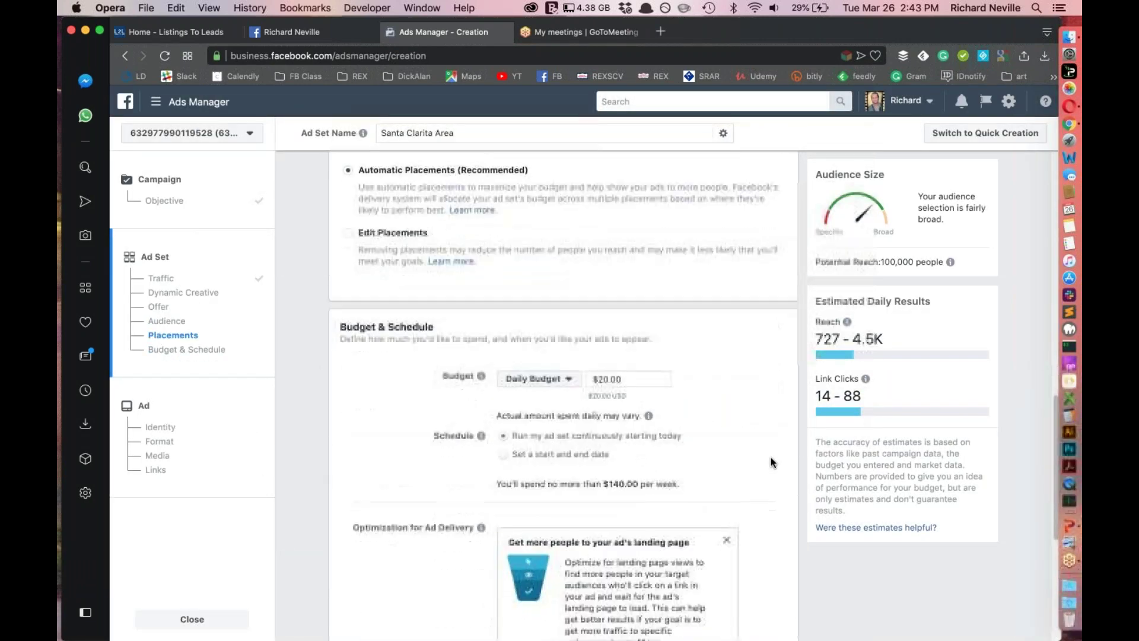
{"action": "scroll", "coordinate": [771, 459], "scroll_direction": "up", "scroll_amount": 7}
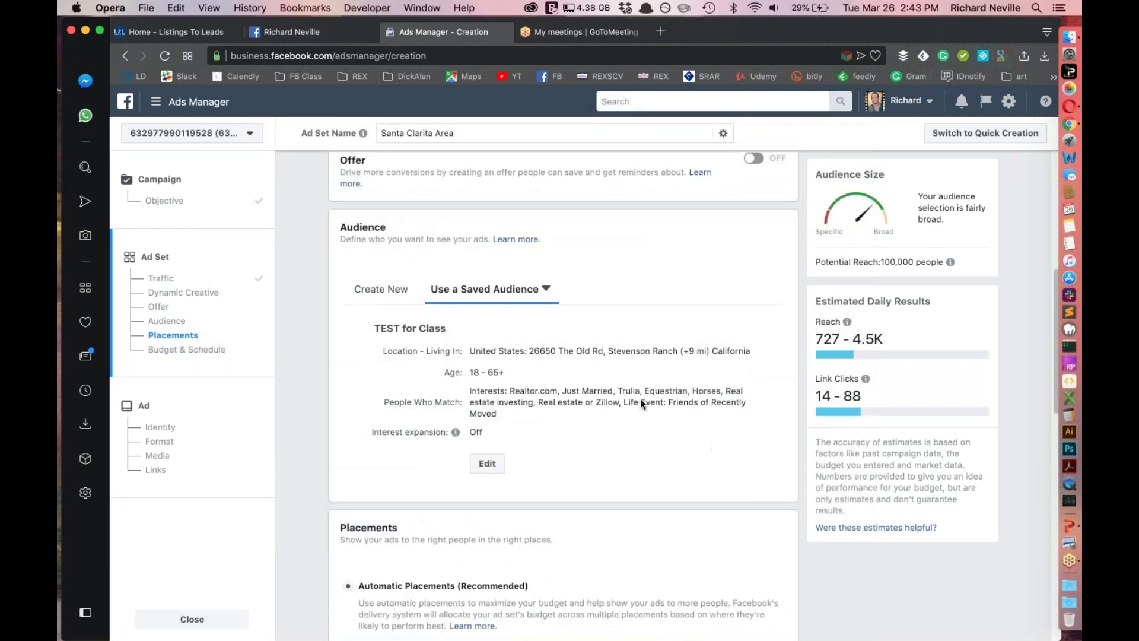
{"action": "left_click_drag", "start_coordinate": [509, 319], "coordinate": [461, 331]}
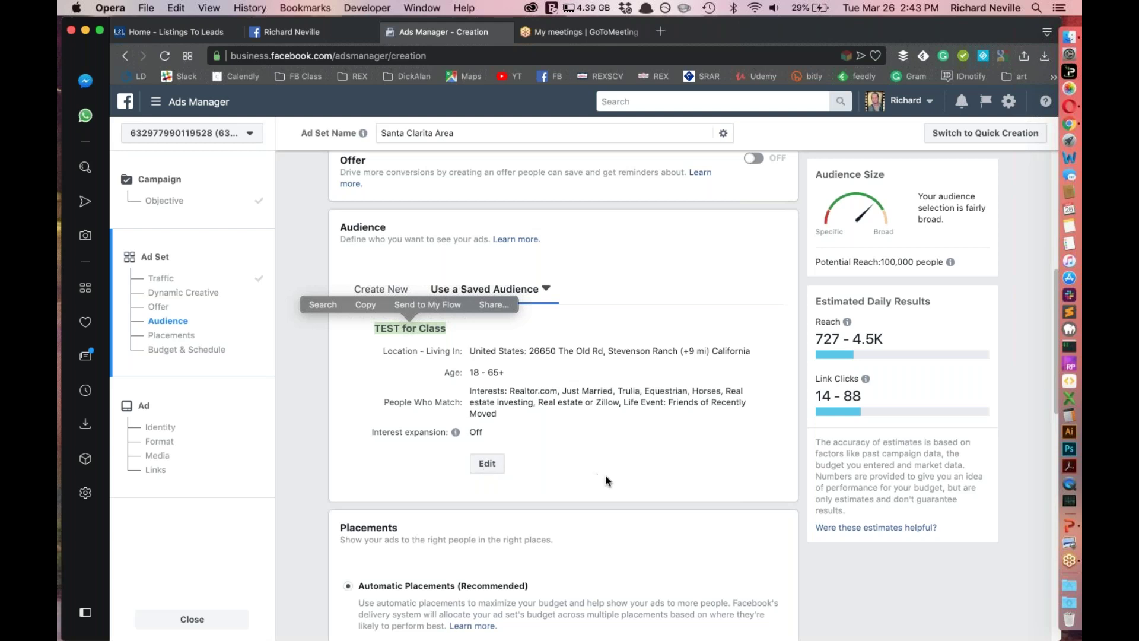
{"action": "scroll", "coordinate": [605, 475], "scroll_direction": "down", "scroll_amount": 5}
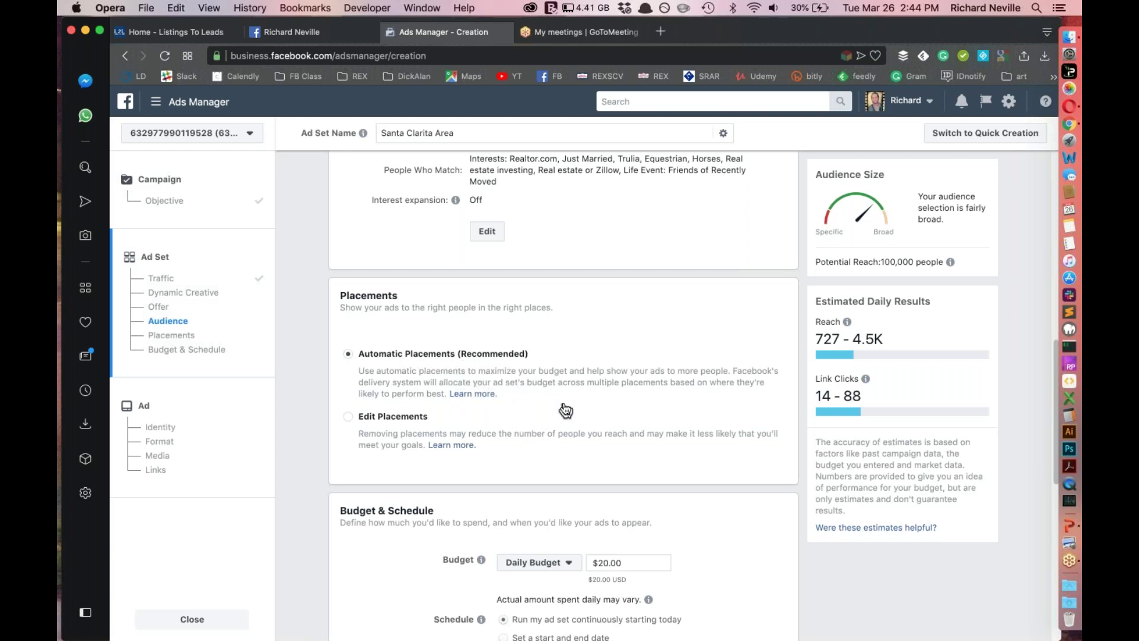
{"action": "scroll", "coordinate": [491, 407], "scroll_direction": "down", "scroll_amount": 3}
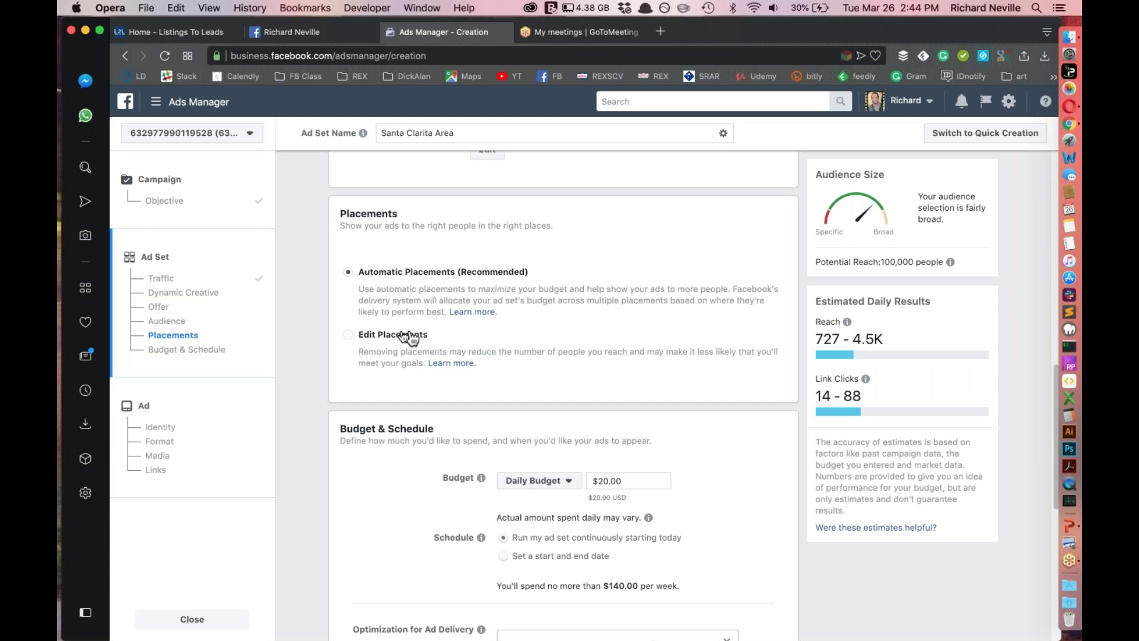
Switch to Edit Placements and drop Facebook, Messenger and Audience Network, leaving Instagram Feed and Stories
{"action": "left_click", "coordinate": [372, 338]}
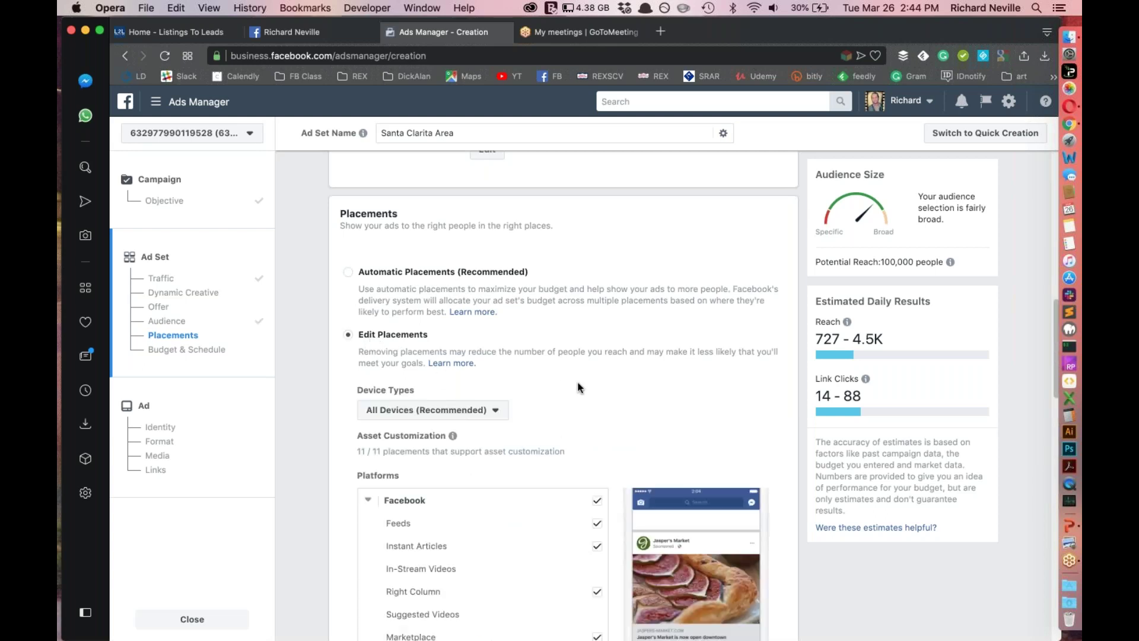
{"action": "scroll", "coordinate": [530, 384], "scroll_direction": "down", "scroll_amount": 5}
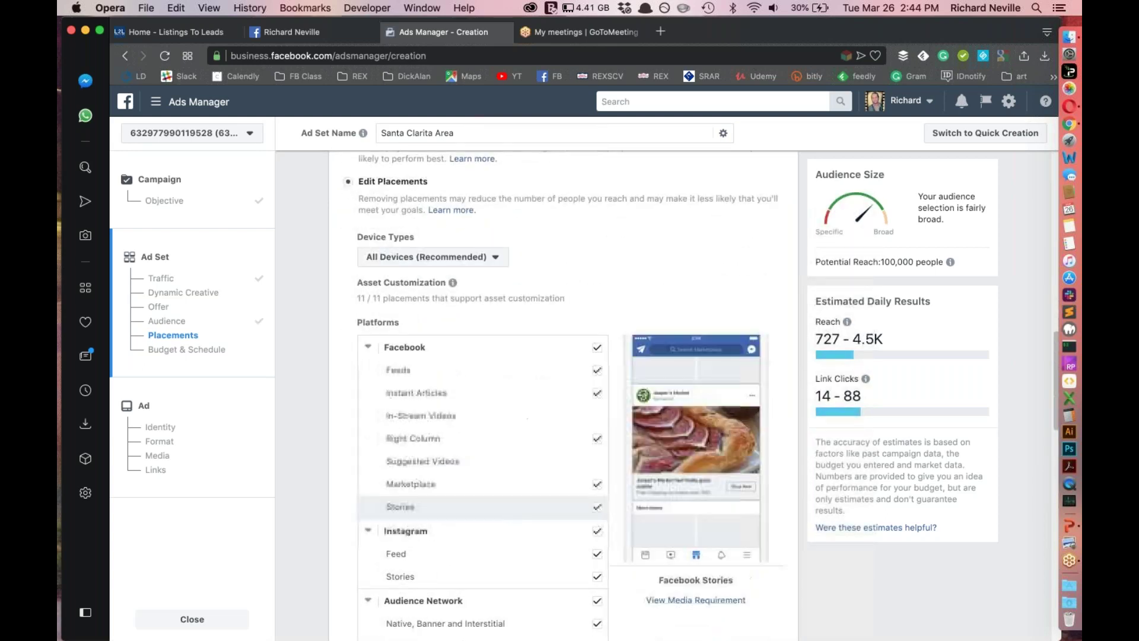
{"action": "left_click", "coordinate": [597, 351]}
{"action": "scroll", "coordinate": [593, 448], "scroll_direction": "down", "scroll_amount": 6}
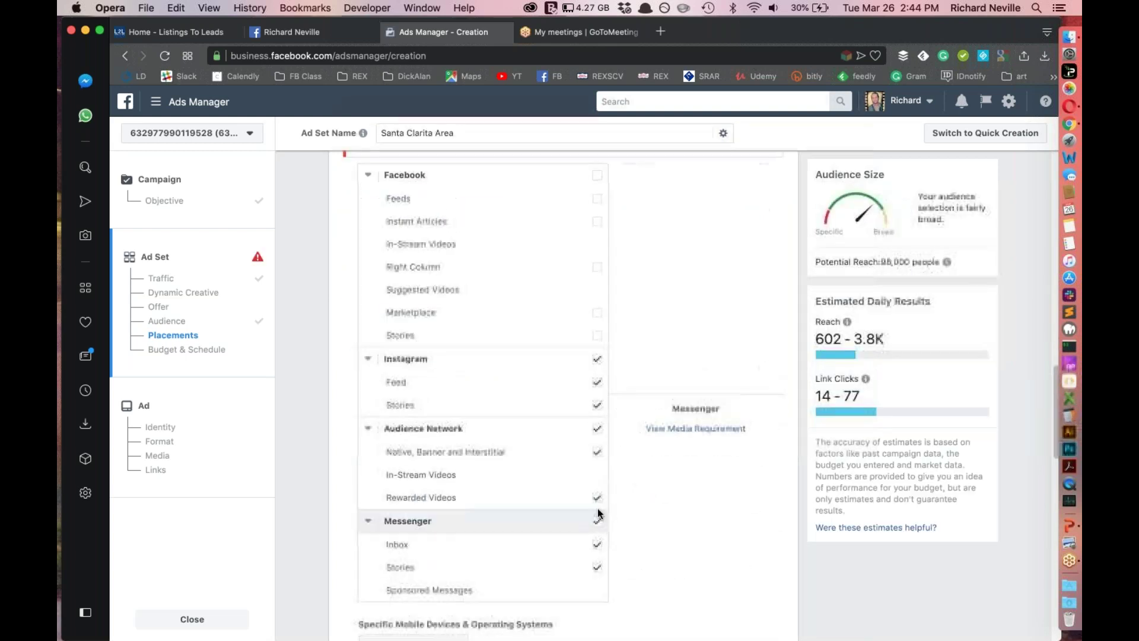
{"action": "left_click", "coordinate": [597, 520]}
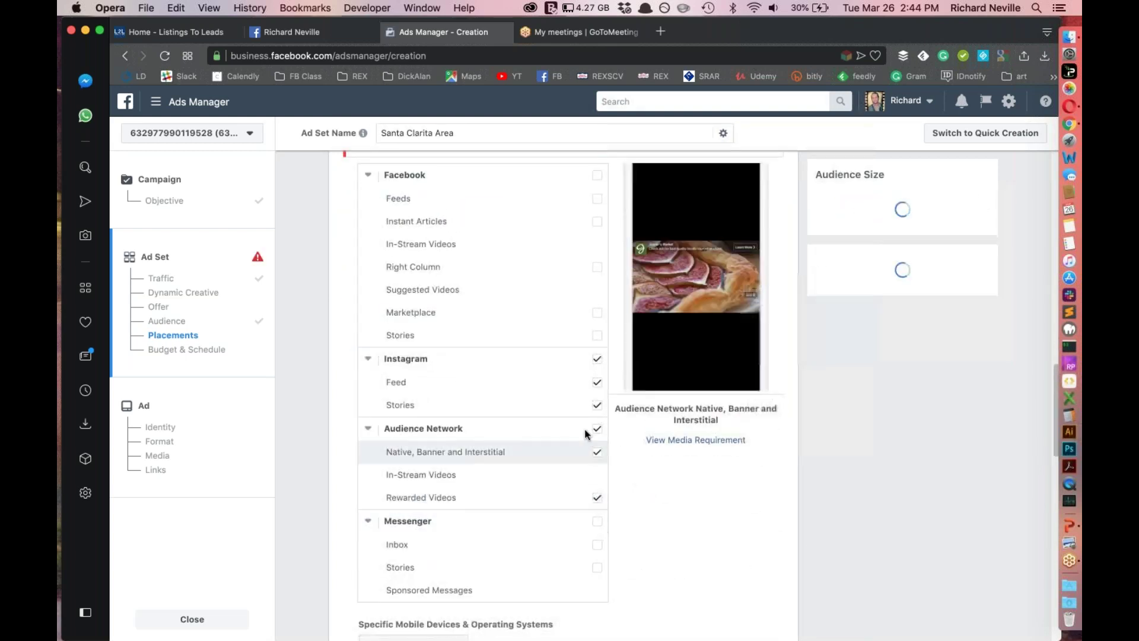
{"action": "left_click", "coordinate": [597, 430]}
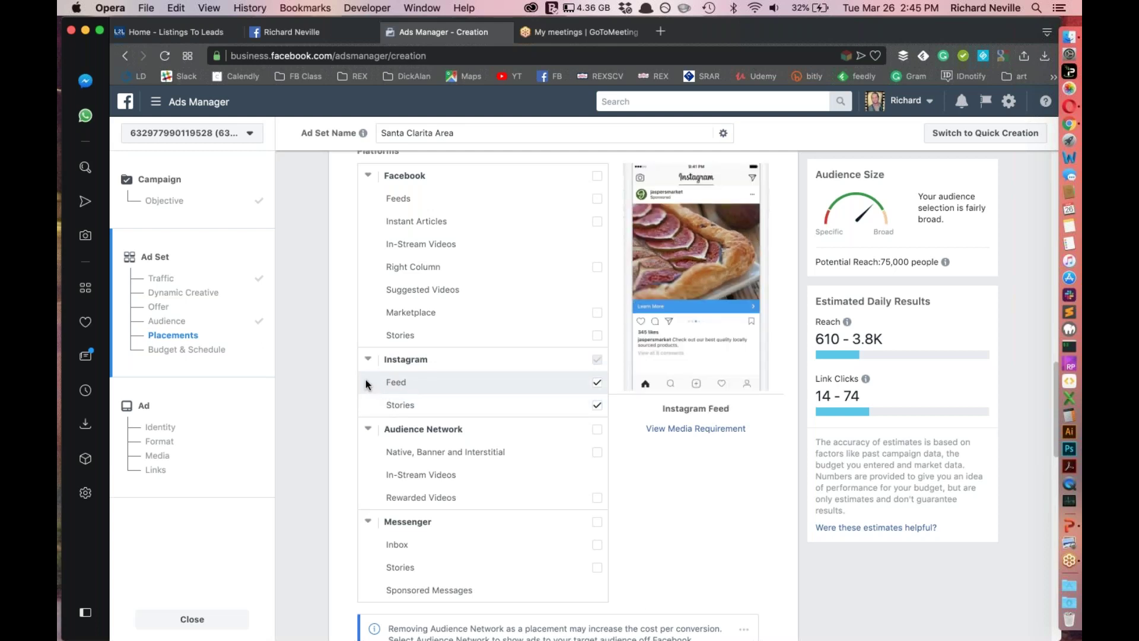
{"action": "scroll", "coordinate": [347, 379], "scroll_direction": "up", "scroll_amount": 5}
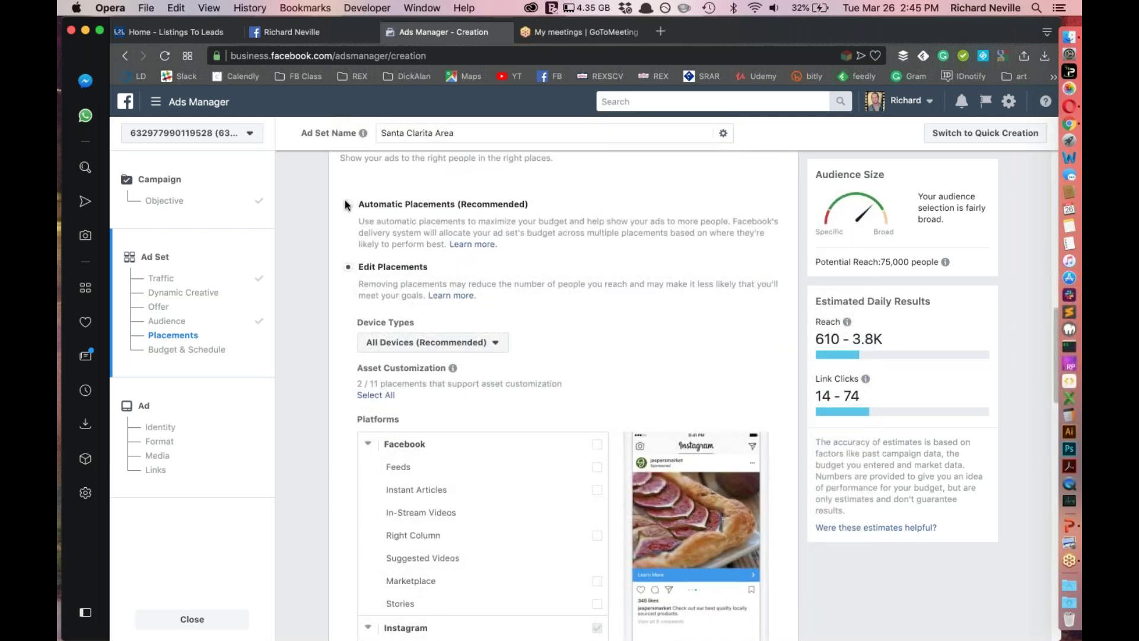
Return to Automatic Placements and keep Daily Budget as the budget type
{"action": "left_click", "coordinate": [345, 202]}
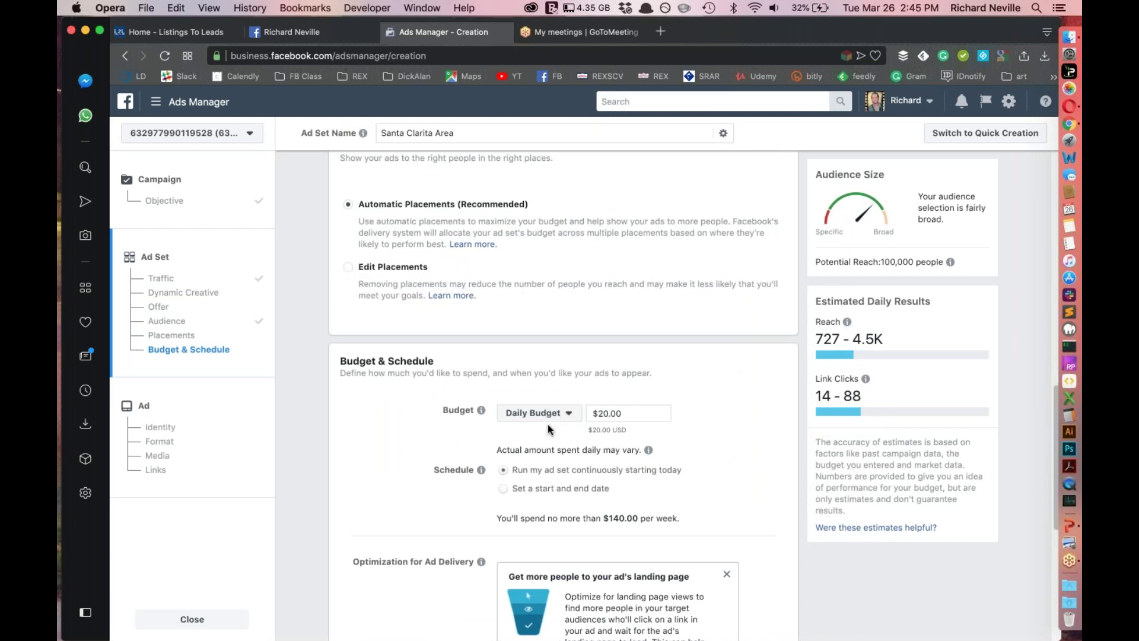
{"action": "scroll", "coordinate": [748, 417], "scroll_direction": "down", "scroll_amount": 2}
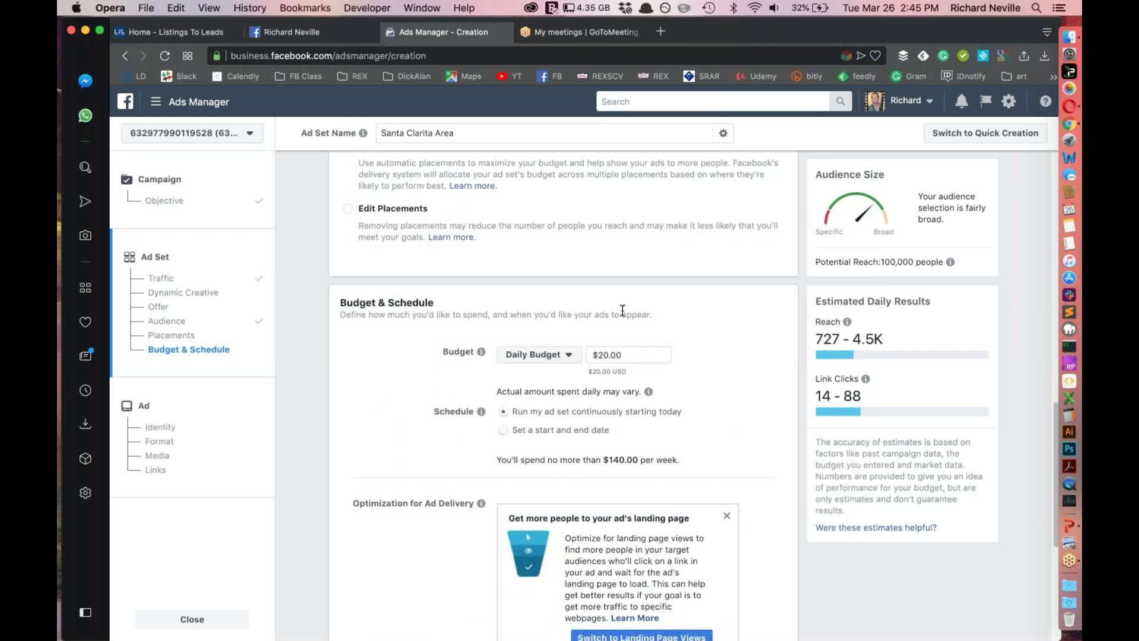
{"action": "left_click", "coordinate": [553, 359]}
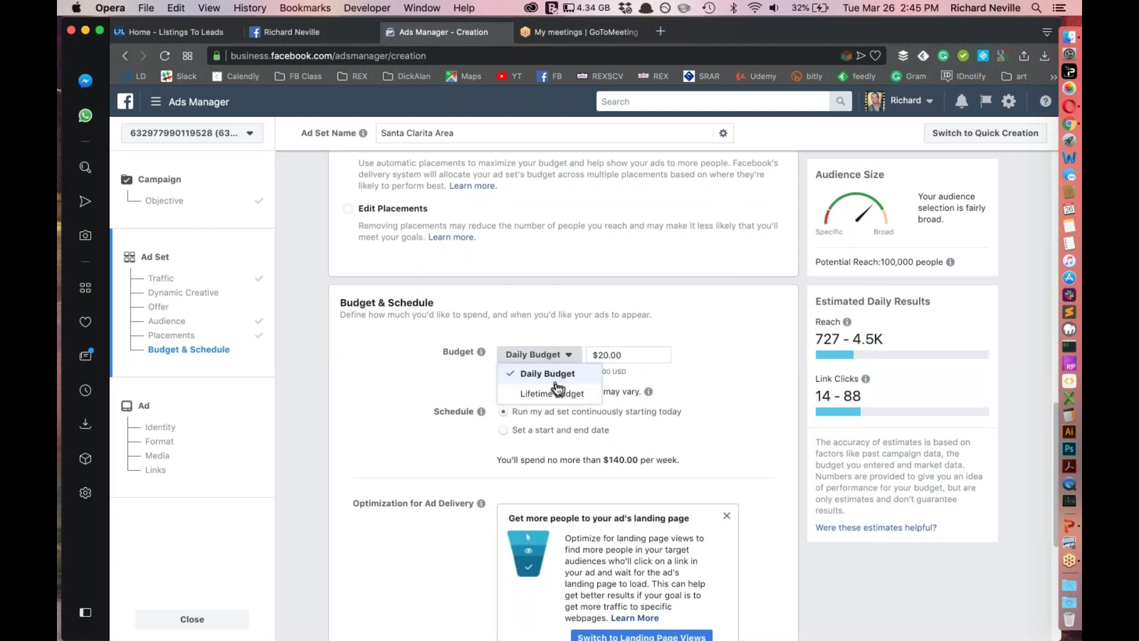
{"action": "left_click", "coordinate": [705, 394]}
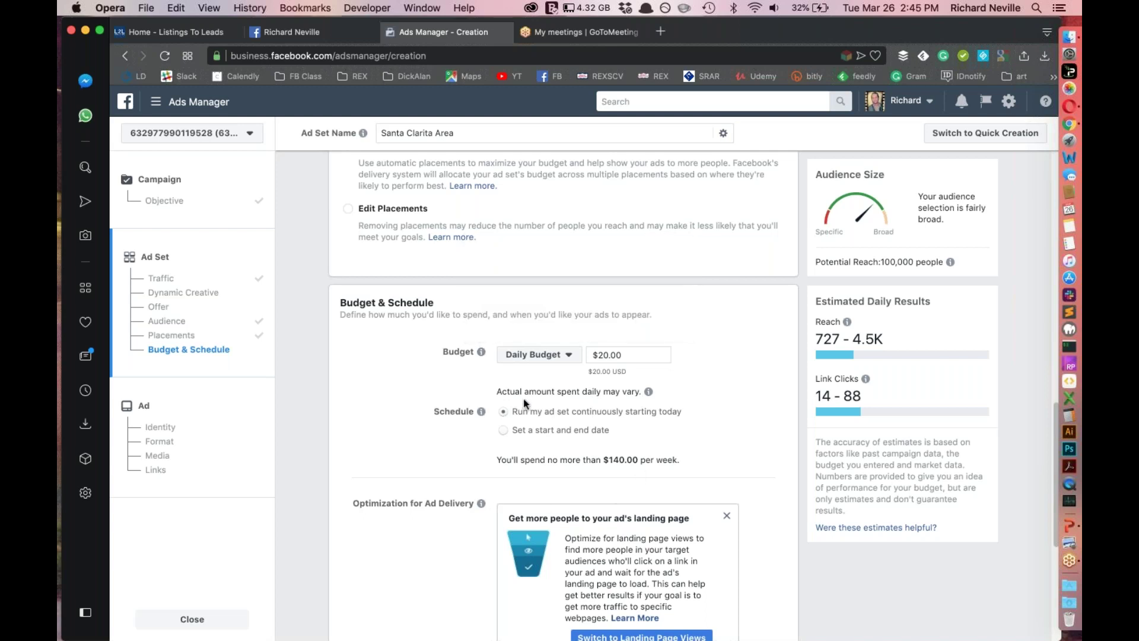
Highlight the run-continuously schedule option and the $140.00 weekly spend figure
{"action": "left_click_drag", "start_coordinate": [512, 413], "coordinate": [573, 415]}
{"action": "left_click", "coordinate": [689, 422]}
{"action": "double_click", "coordinate": [614, 461]}
{"action": "left_click", "coordinate": [706, 464]}
Schedule the ad set with a start and end date, ending Mar 31, 2019
{"action": "left_click", "coordinate": [504, 430]}
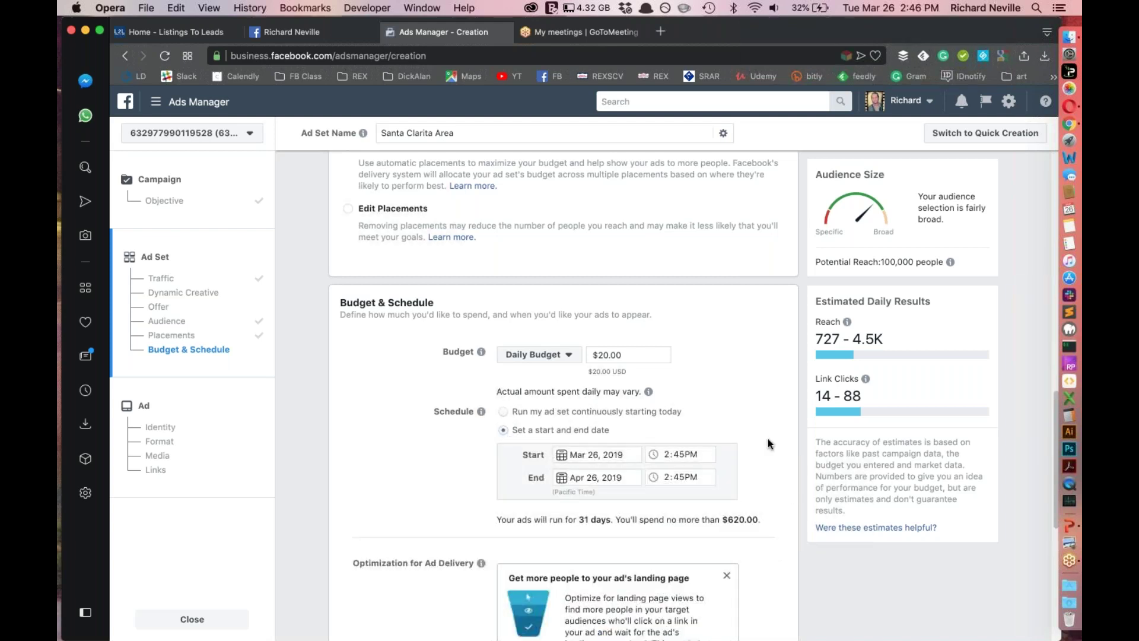
{"action": "left_click", "coordinate": [562, 476]}
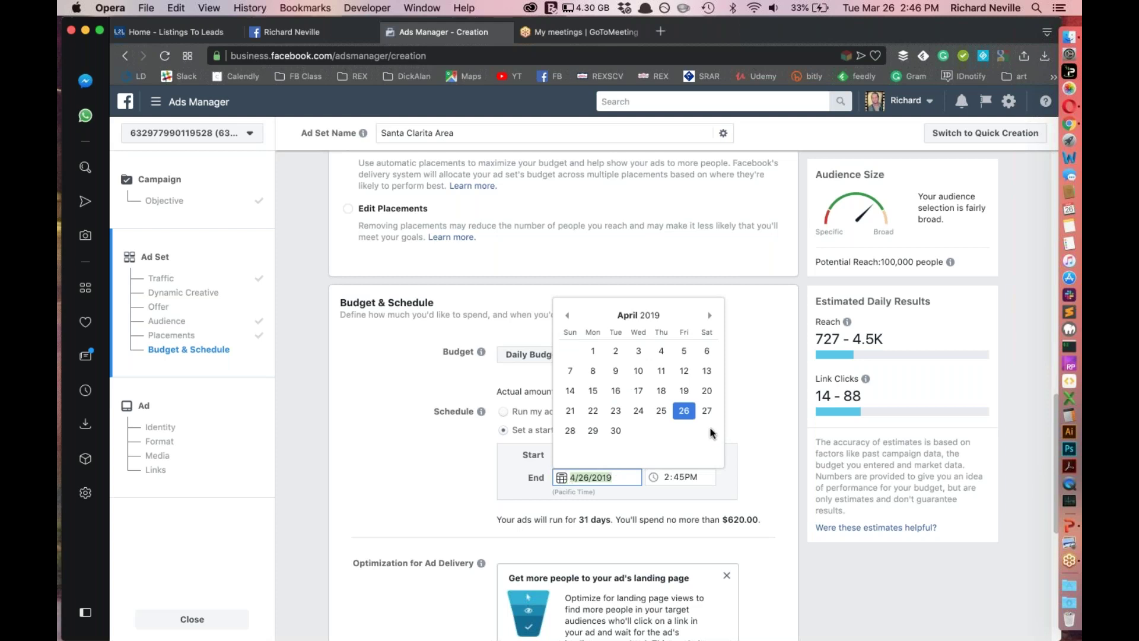
{"action": "left_click", "coordinate": [750, 422]}
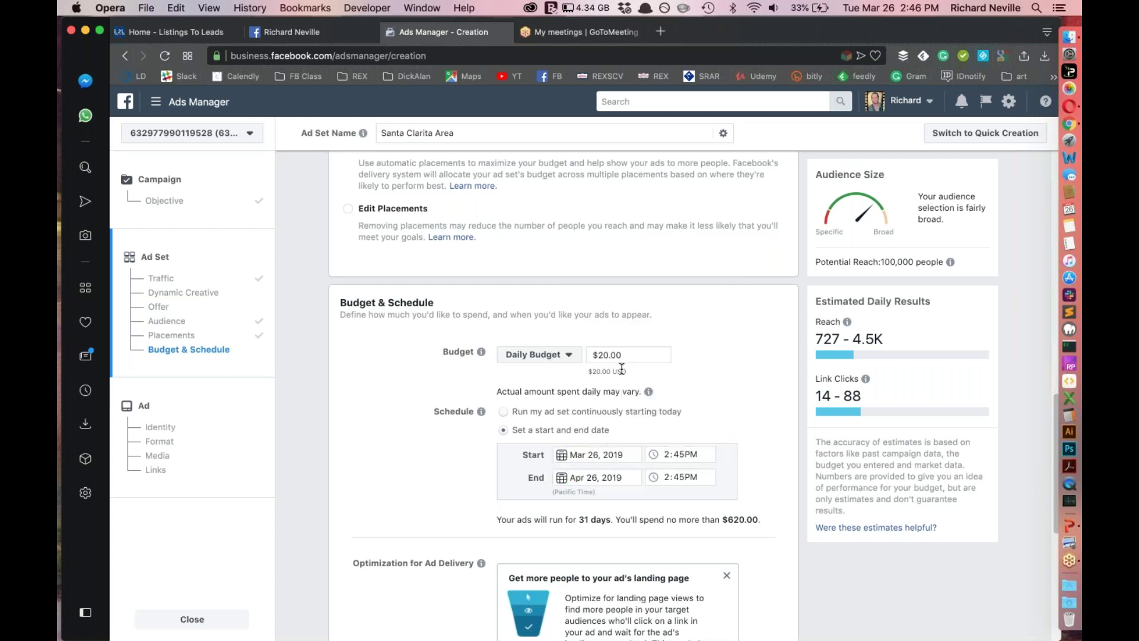
{"action": "left_click", "coordinate": [560, 478]}
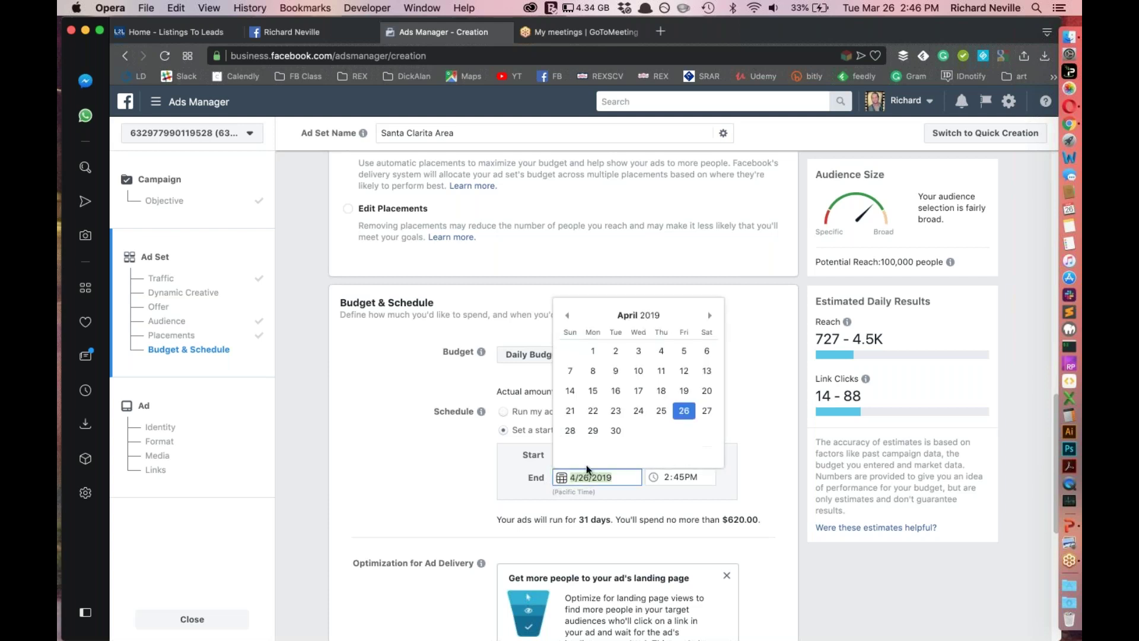
{"action": "left_click", "coordinate": [567, 315]}
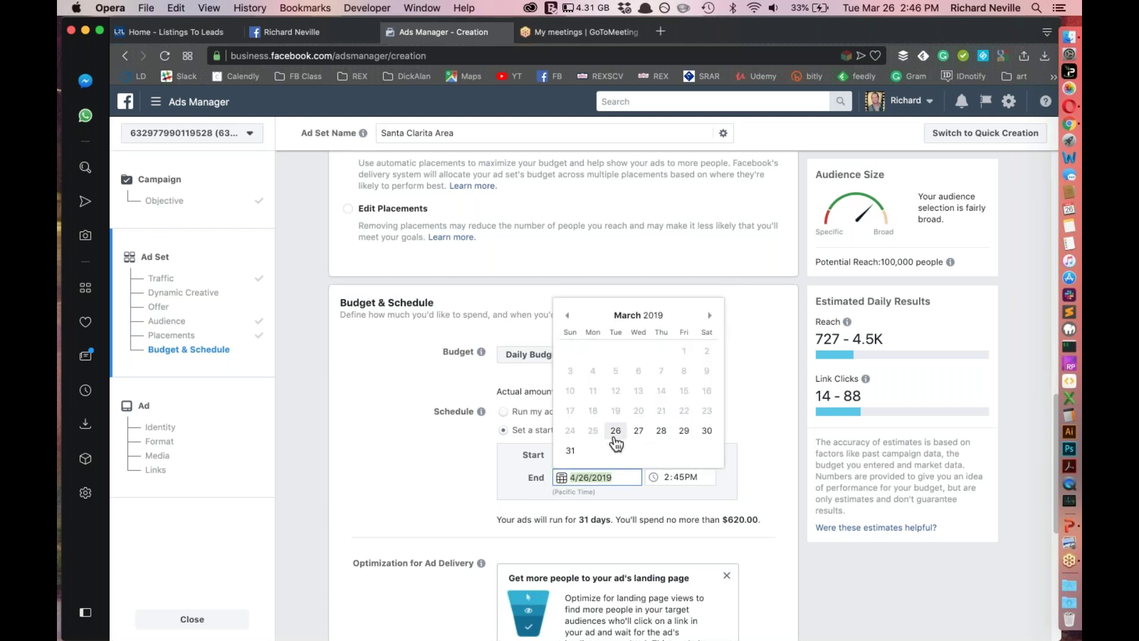
{"action": "left_click", "coordinate": [684, 431]}
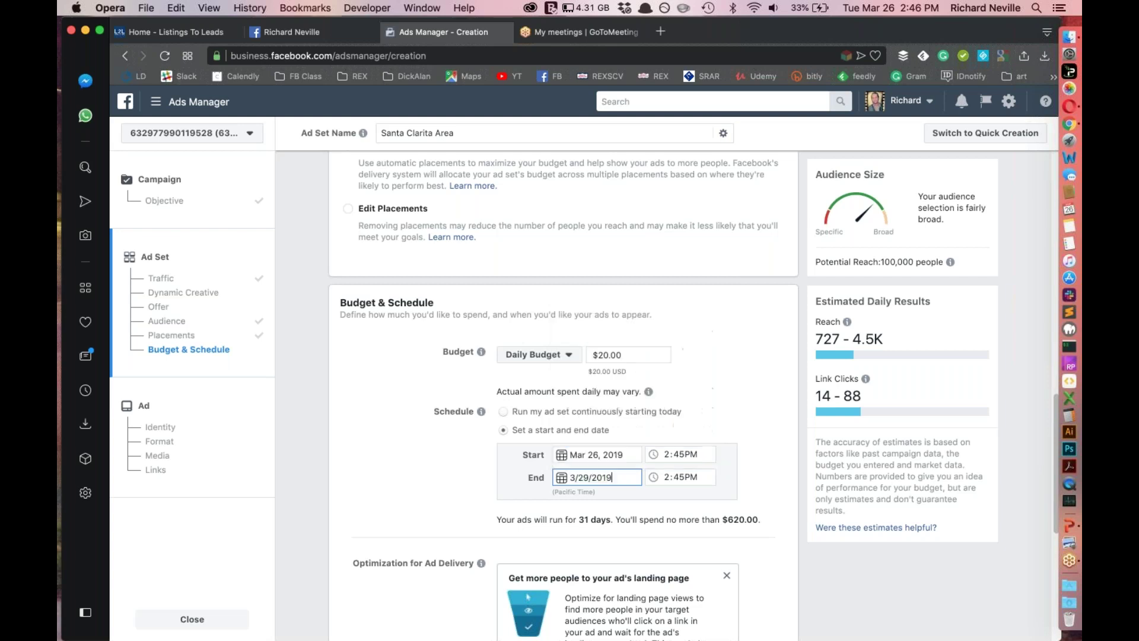
{"action": "left_click", "coordinate": [554, 474]}
{"action": "left_click", "coordinate": [564, 453]}
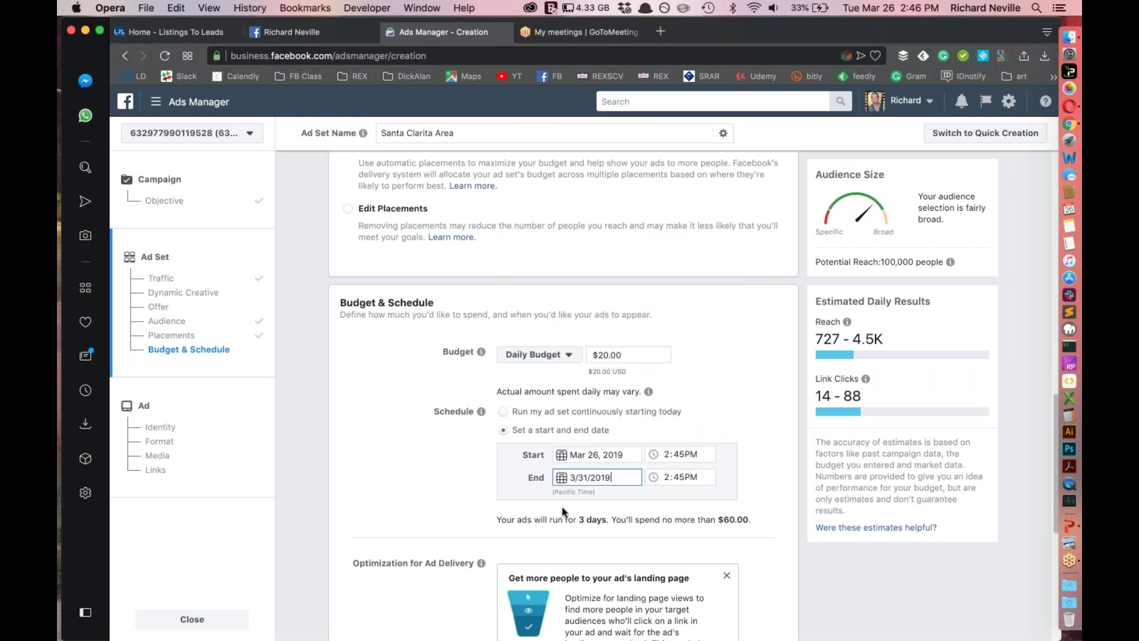
{"action": "left_click", "coordinate": [665, 450]}
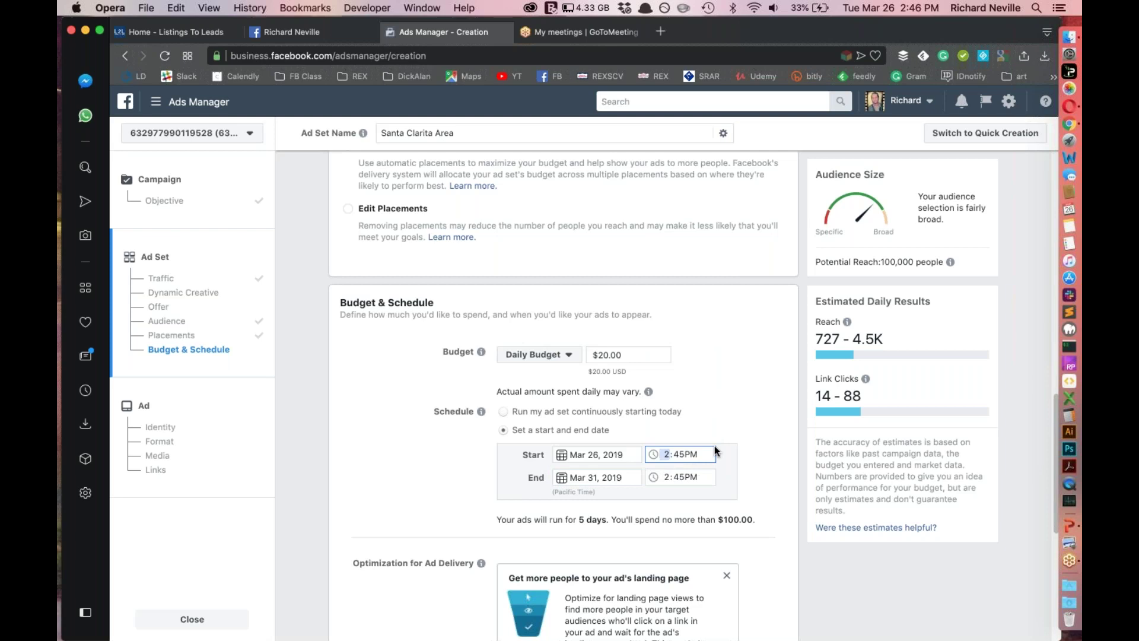
Set the end time to 9:00PM
{"action": "left_click", "coordinate": [663, 484]}
{"action": "type", "text": "9:00"}
{"action": "left_click", "coordinate": [604, 352]}
{"action": "left_click", "coordinate": [590, 369]}
Set the start date to Mar 29, 2019
{"action": "left_click", "coordinate": [557, 456]}
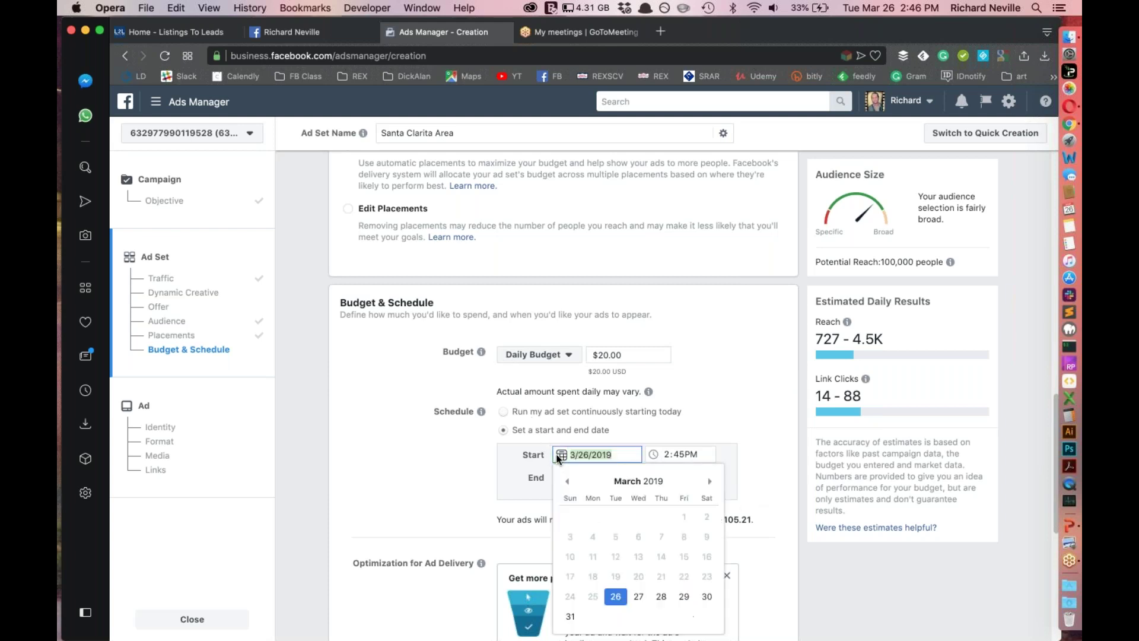
{"action": "left_click", "coordinate": [681, 596]}
{"action": "left_click", "coordinate": [753, 446]}
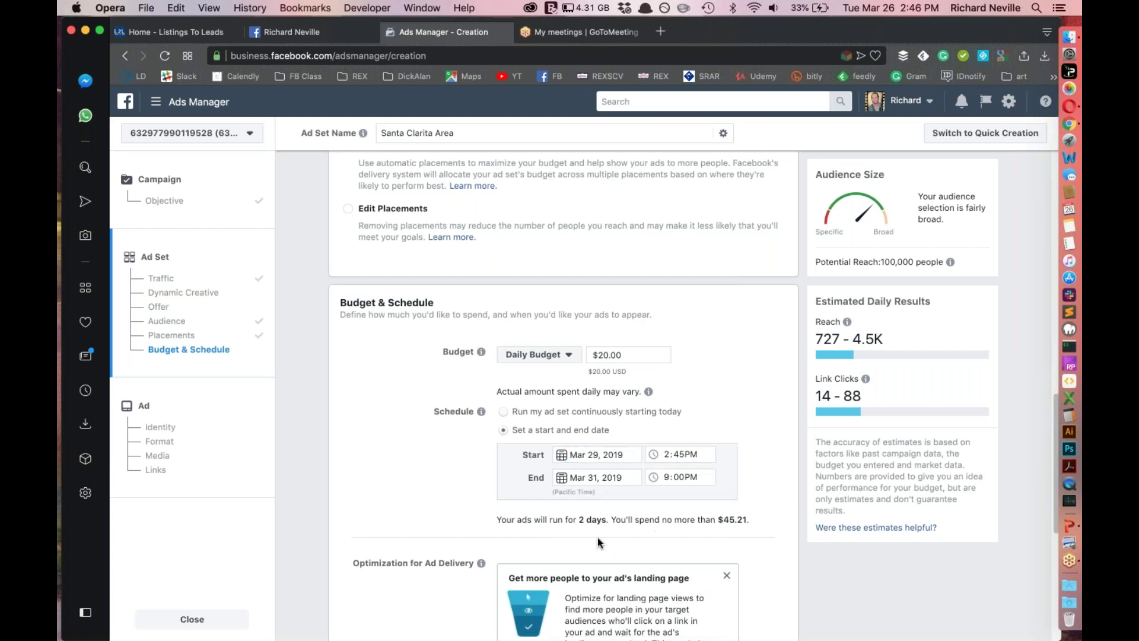
{"action": "left_click", "coordinate": [598, 356]}
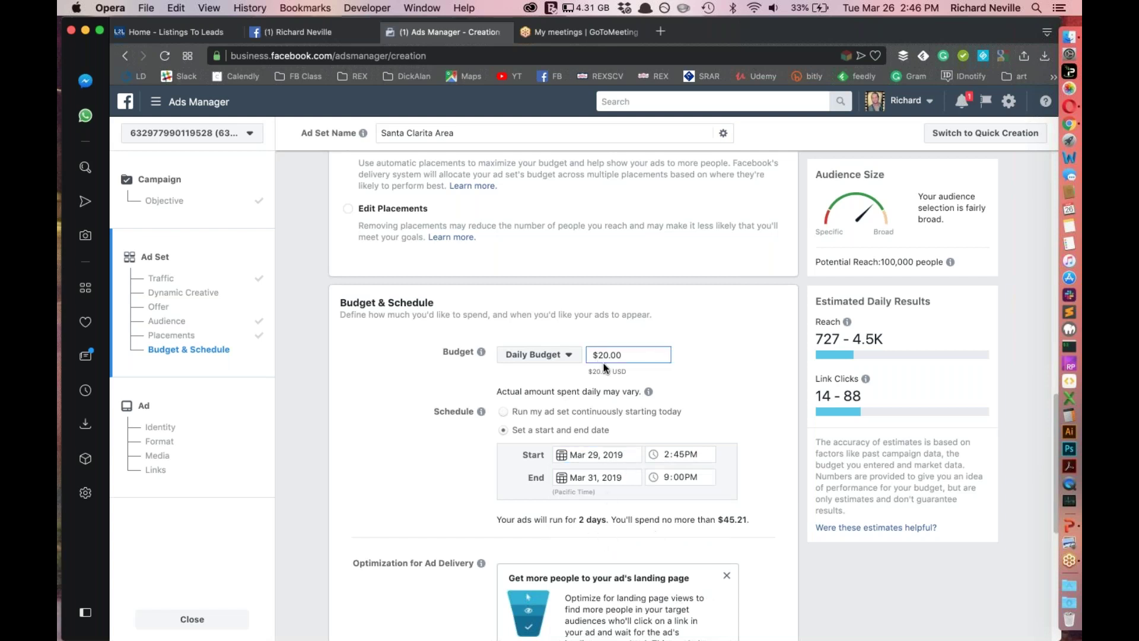
{"action": "key", "text": "BackSpace"}
{"action": "key", "text": "BackSpace"}
{"action": "type", "text": "5"}
{"action": "left_click", "coordinate": [729, 350]}
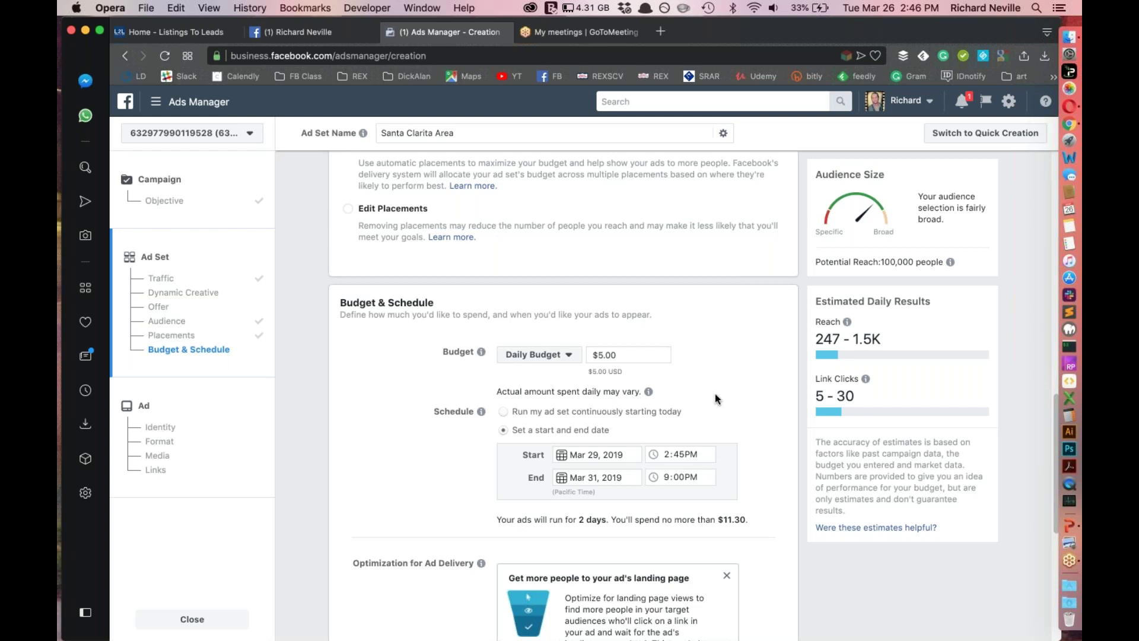
{"action": "left_click", "coordinate": [536, 356]}
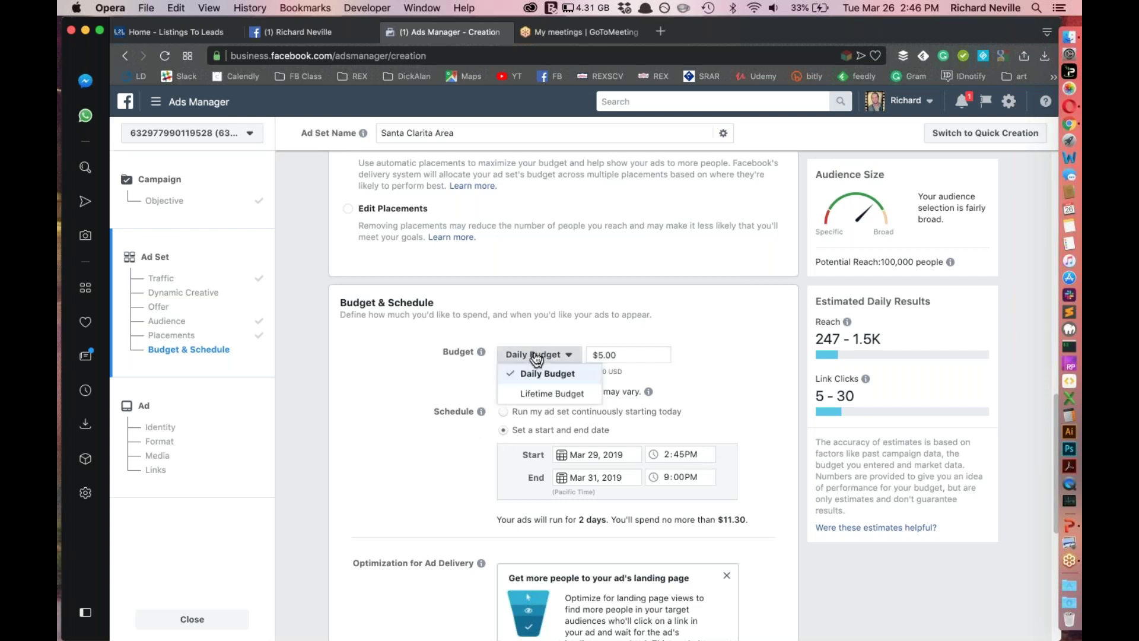
{"action": "left_click", "coordinate": [541, 393]}
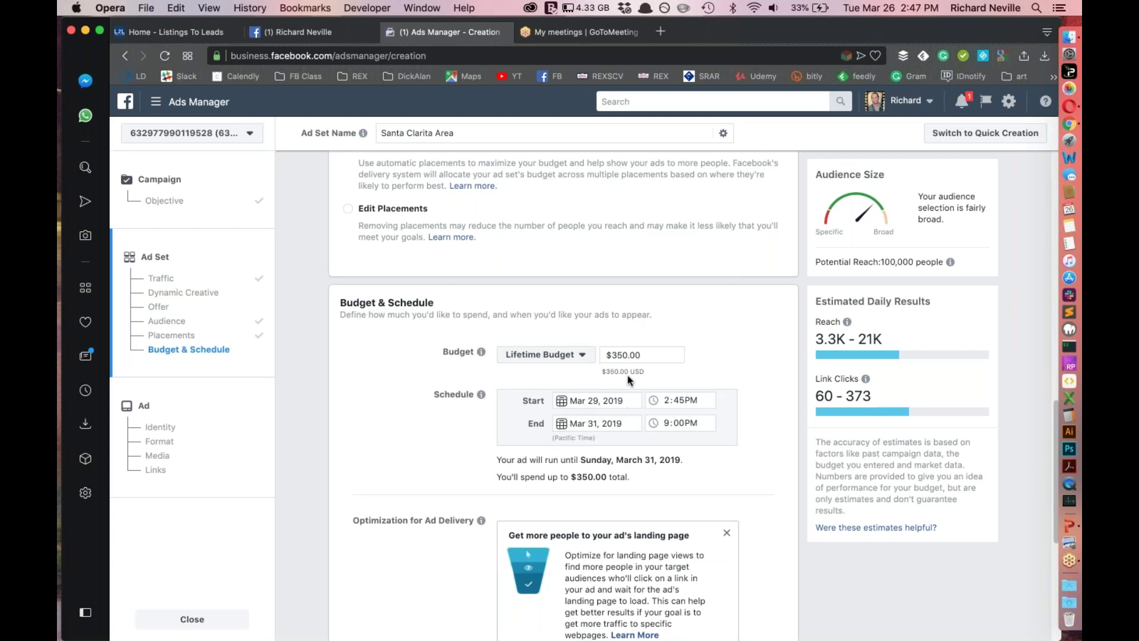
{"action": "left_click", "coordinate": [621, 355]}
{"action": "key", "text": "BackSpace"}
{"action": "key", "text": "BackSpace"}
{"action": "type", "text": "1"}
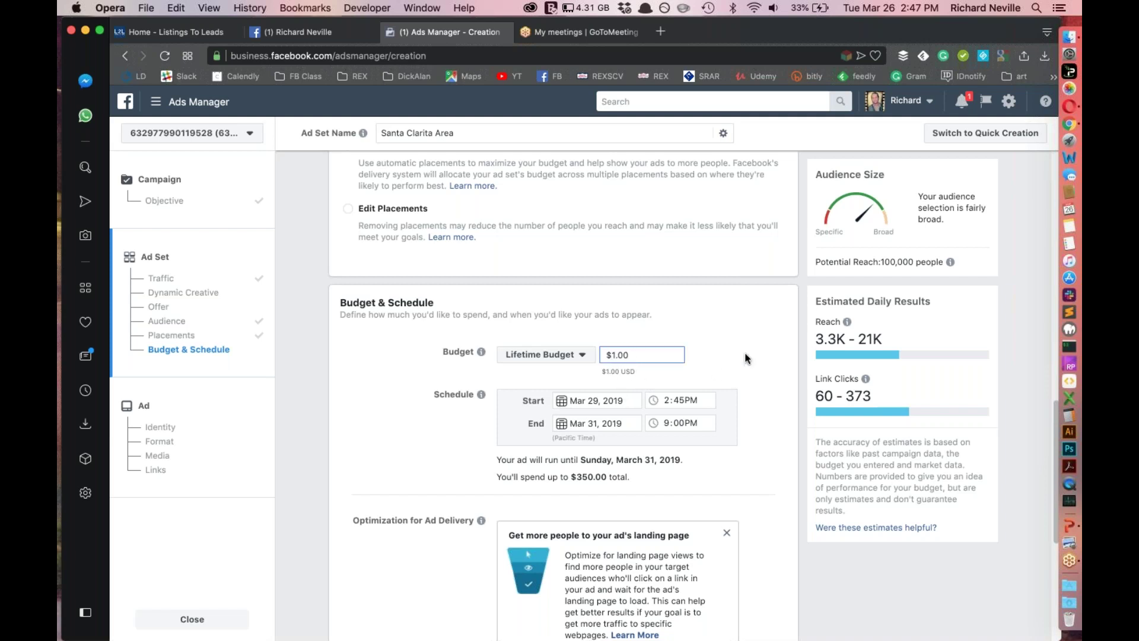
{"action": "left_click_drag", "start_coordinate": [615, 357], "coordinate": [619, 359]}
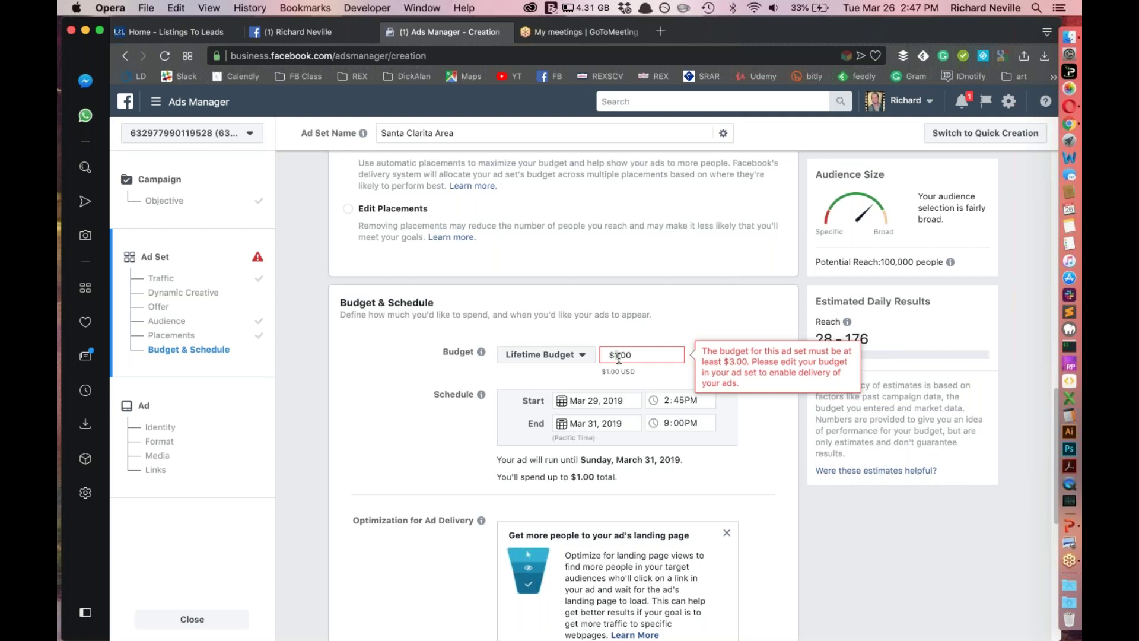
{"action": "type", "text": "2"}
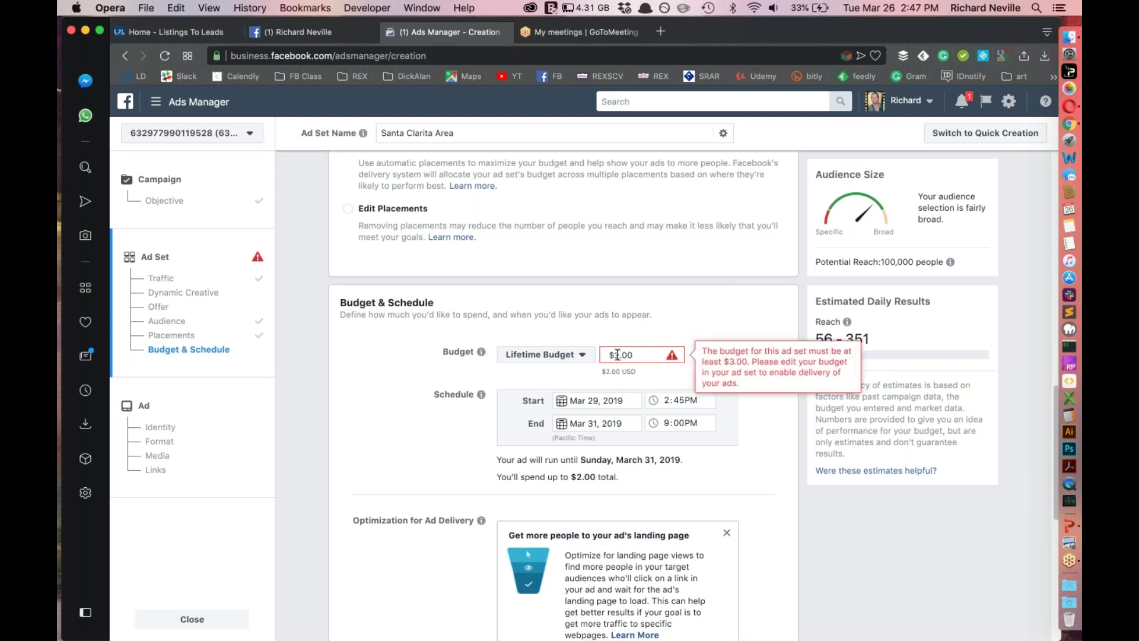
{"action": "key", "text": "BackSpace"}
{"action": "type", "text": "3"}
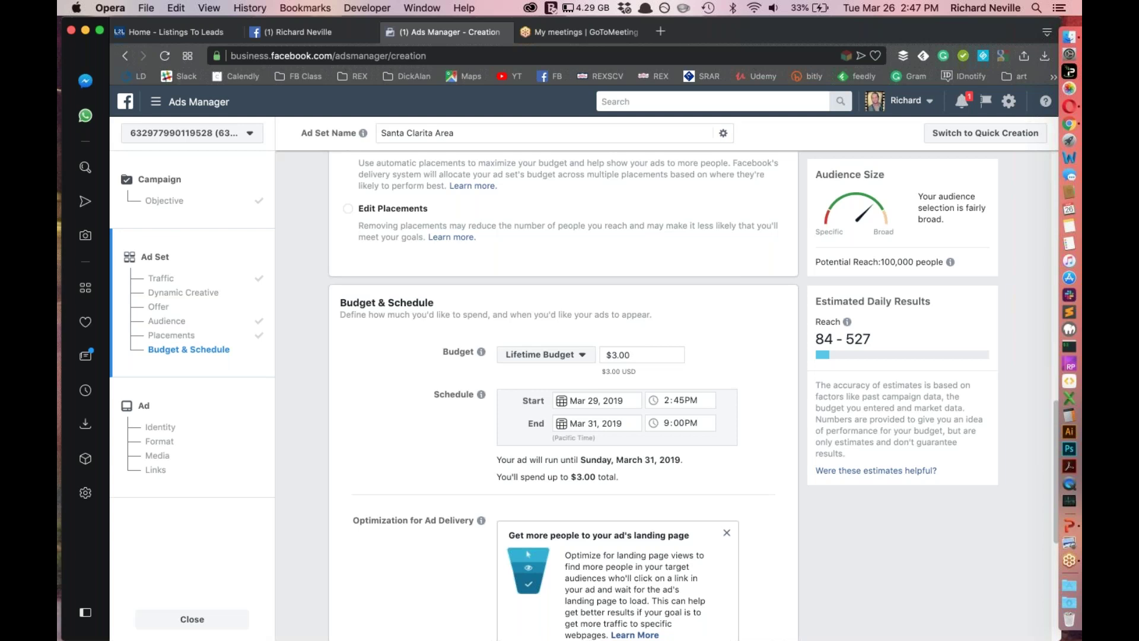
{"action": "left_click", "coordinate": [607, 354]}
{"action": "left_click", "coordinate": [548, 356]}
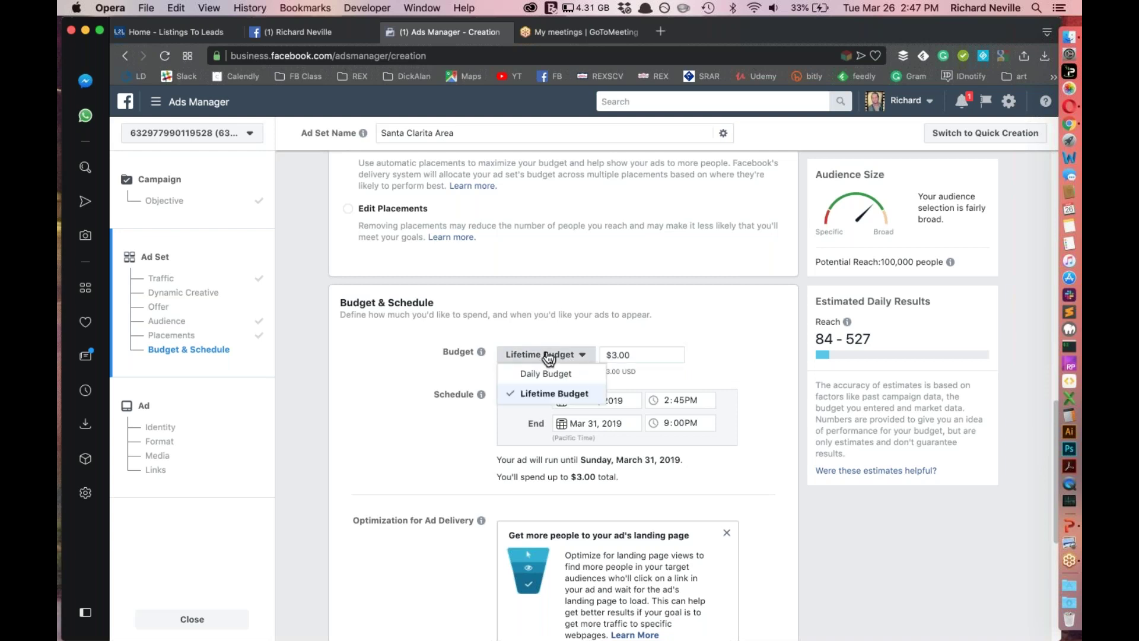
{"action": "left_click", "coordinate": [633, 354]}
{"action": "left_click", "coordinate": [539, 356]}
{"action": "left_click", "coordinate": [538, 374]}
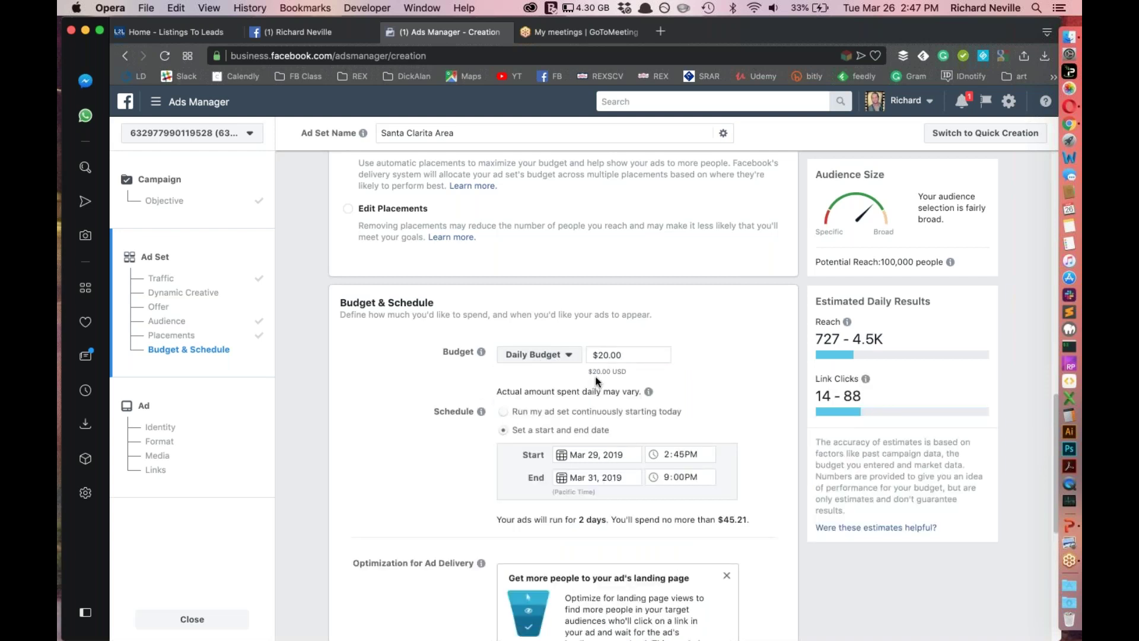
Change the daily budget from $20 to $5.00
{"action": "left_click_drag", "start_coordinate": [595, 356], "coordinate": [606, 357]}
{"action": "type", "text": "5"}
{"action": "left_click", "coordinate": [752, 352]}
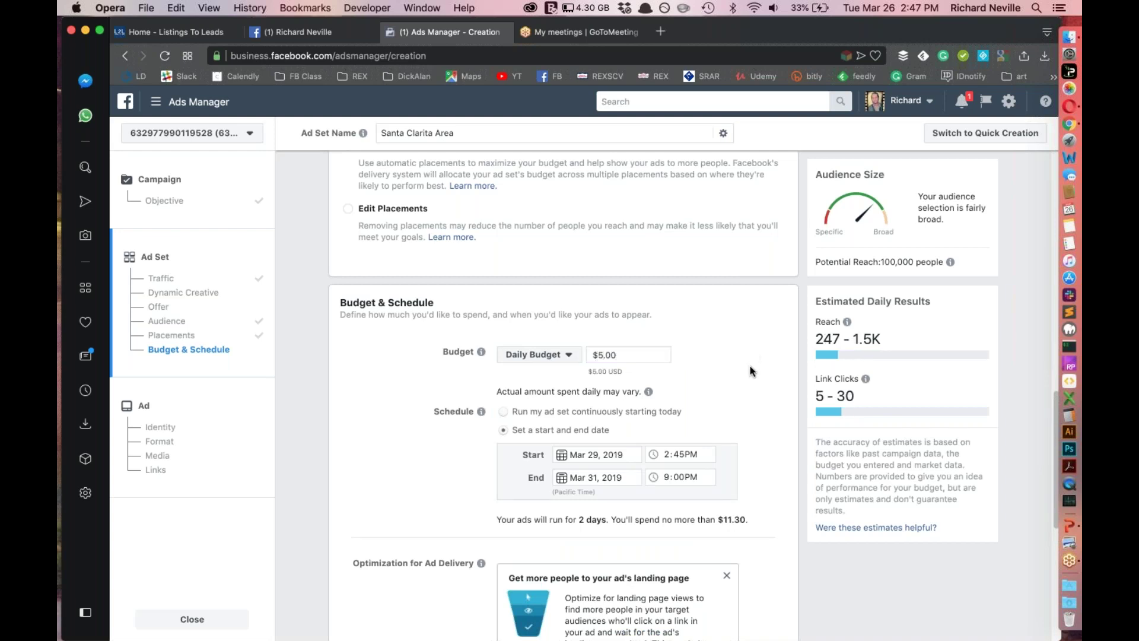
{"action": "scroll", "coordinate": [673, 367], "scroll_direction": "down", "scroll_amount": 5}
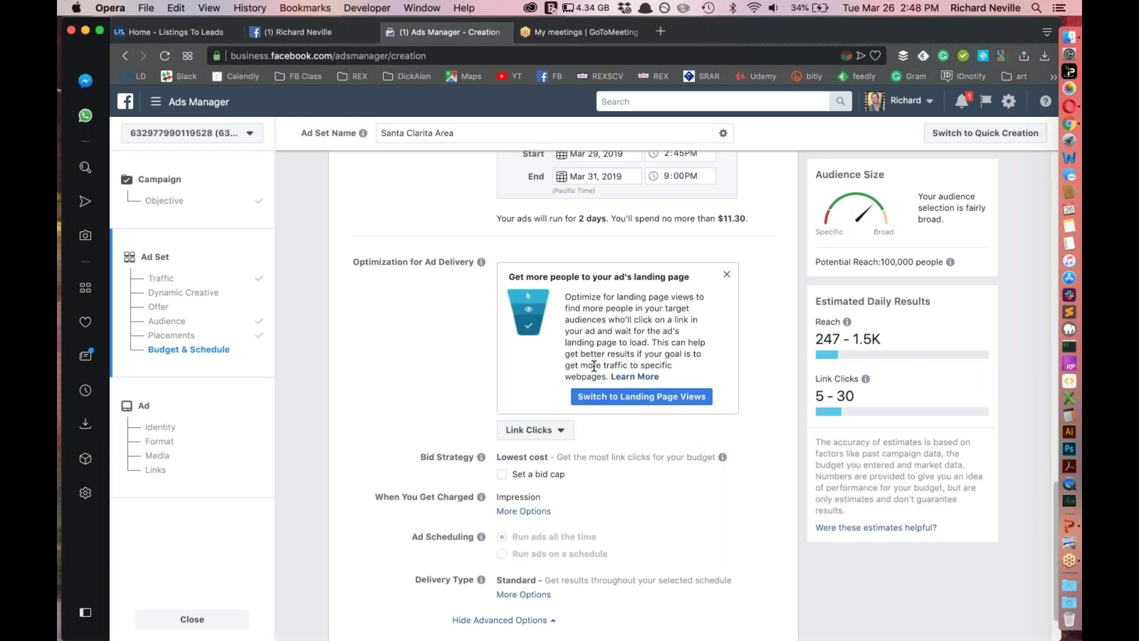
Switch the ad set's delivery optimization from Link Clicks to Landing Page Views
{"action": "left_click", "coordinate": [550, 436]}
{"action": "left_click", "coordinate": [629, 433]}
{"action": "left_click", "coordinate": [553, 436]}
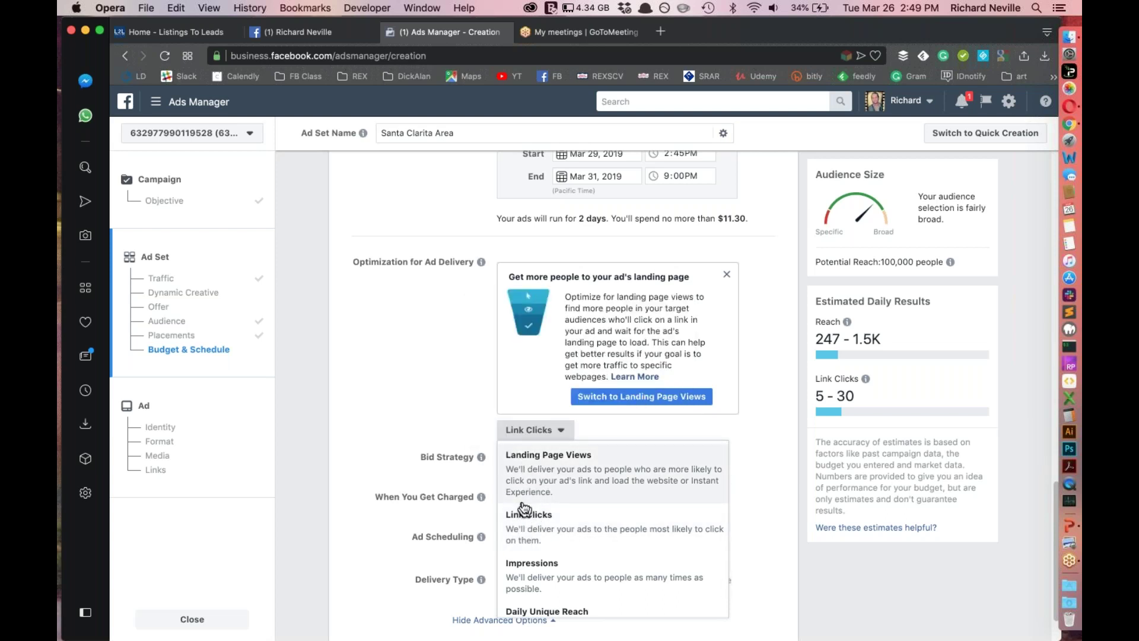
{"action": "left_click", "coordinate": [401, 392]}
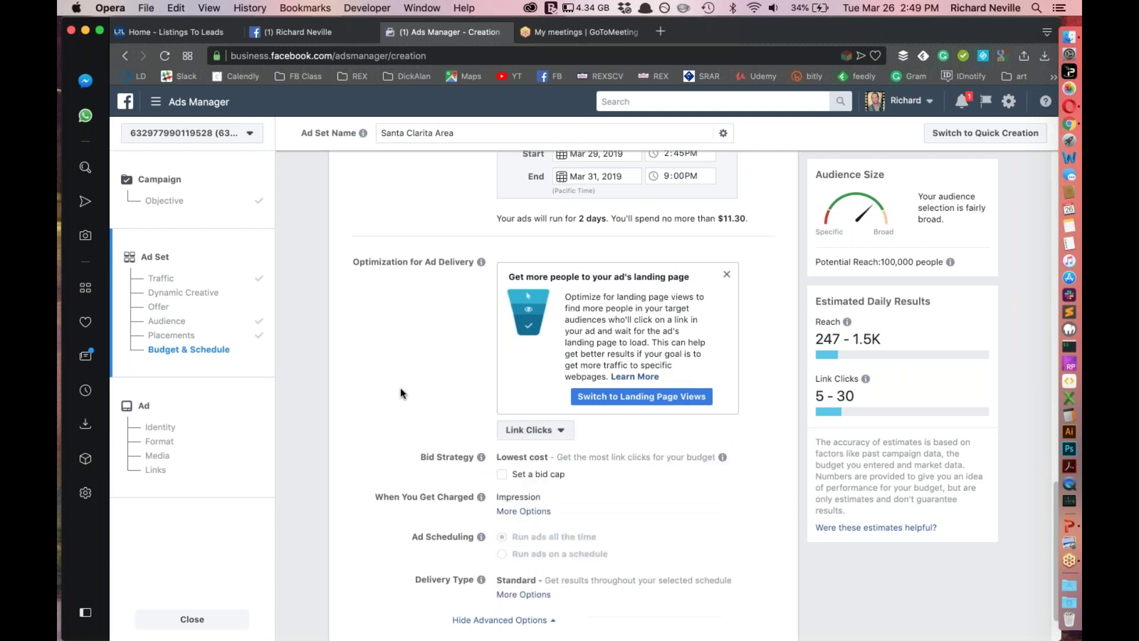
{"action": "left_click", "coordinate": [516, 436]}
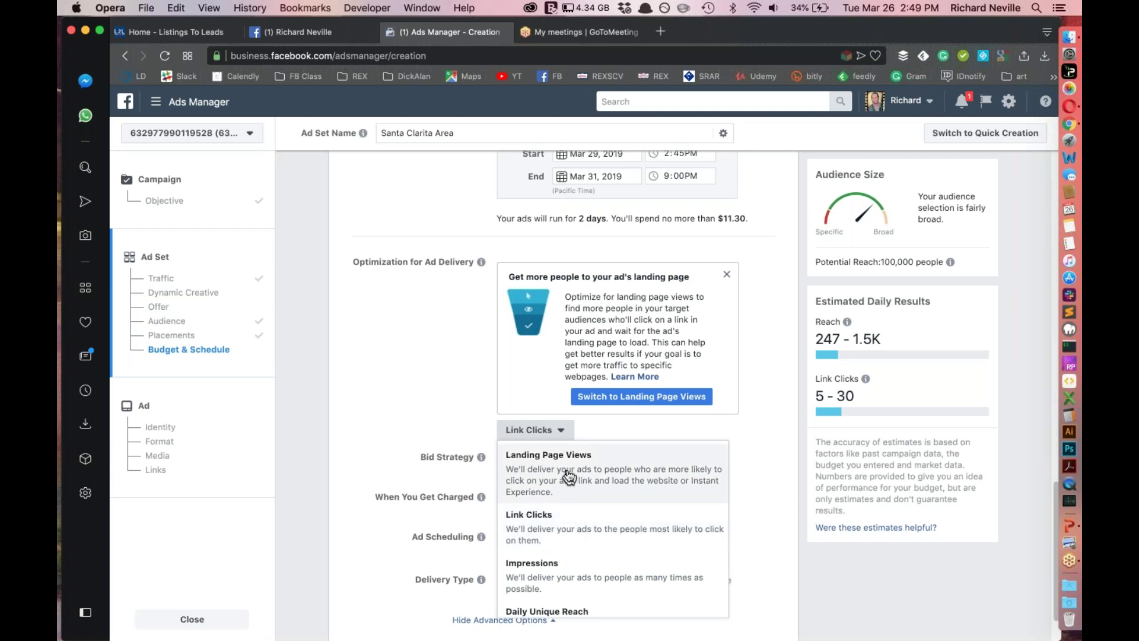
{"action": "left_click", "coordinate": [546, 529]}
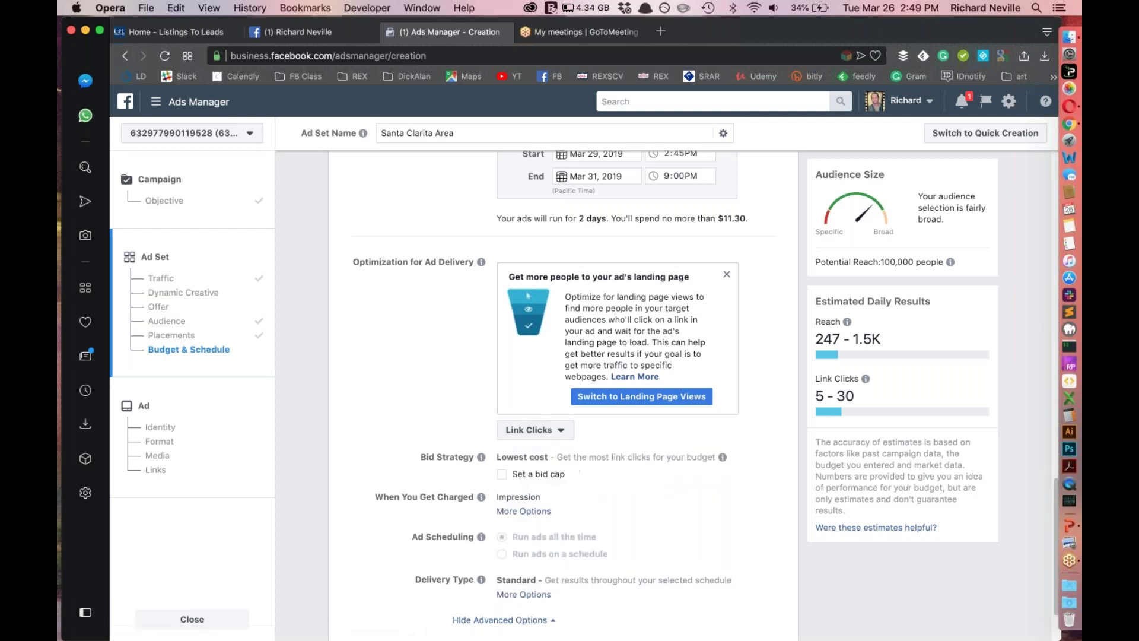
{"action": "left_click", "coordinate": [532, 433]}
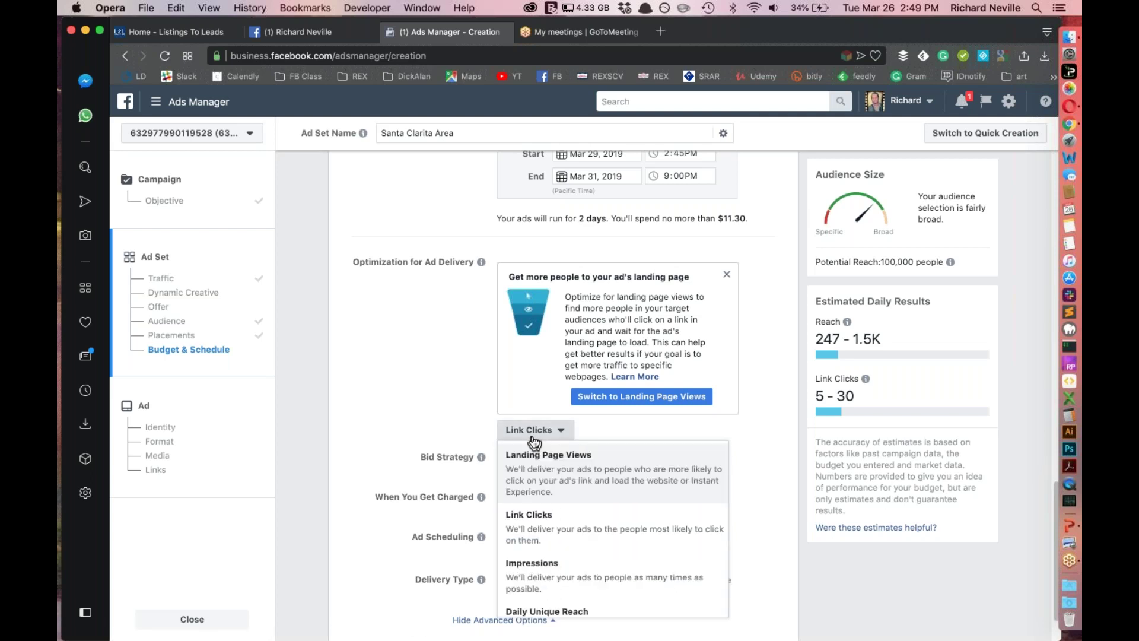
{"action": "left_click", "coordinate": [533, 481]}
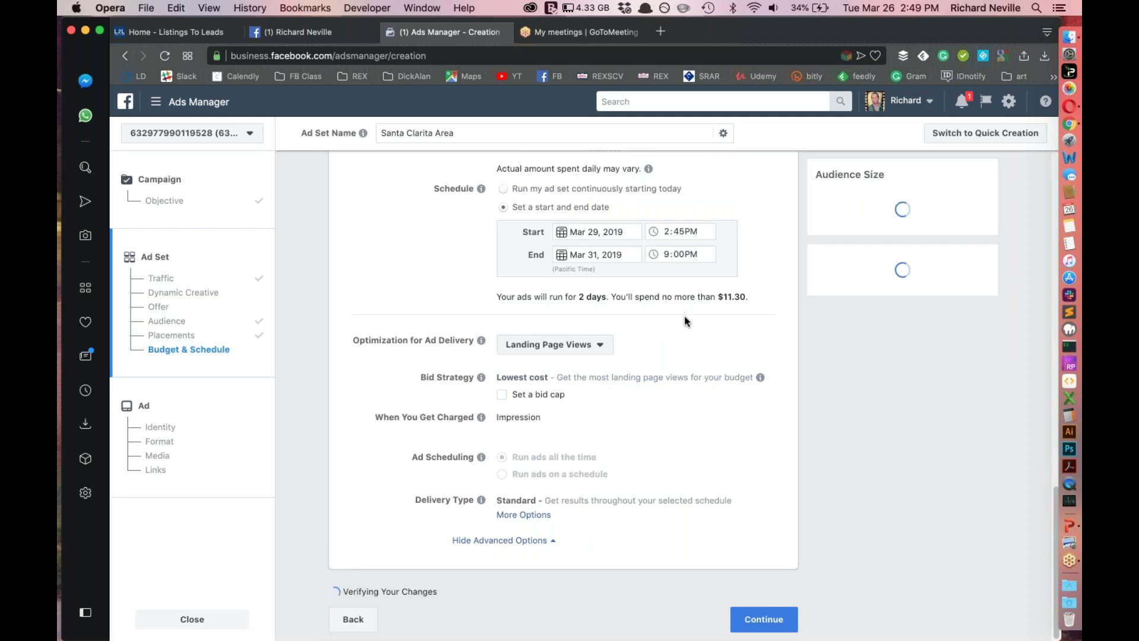
{"action": "left_click", "coordinate": [572, 376]}
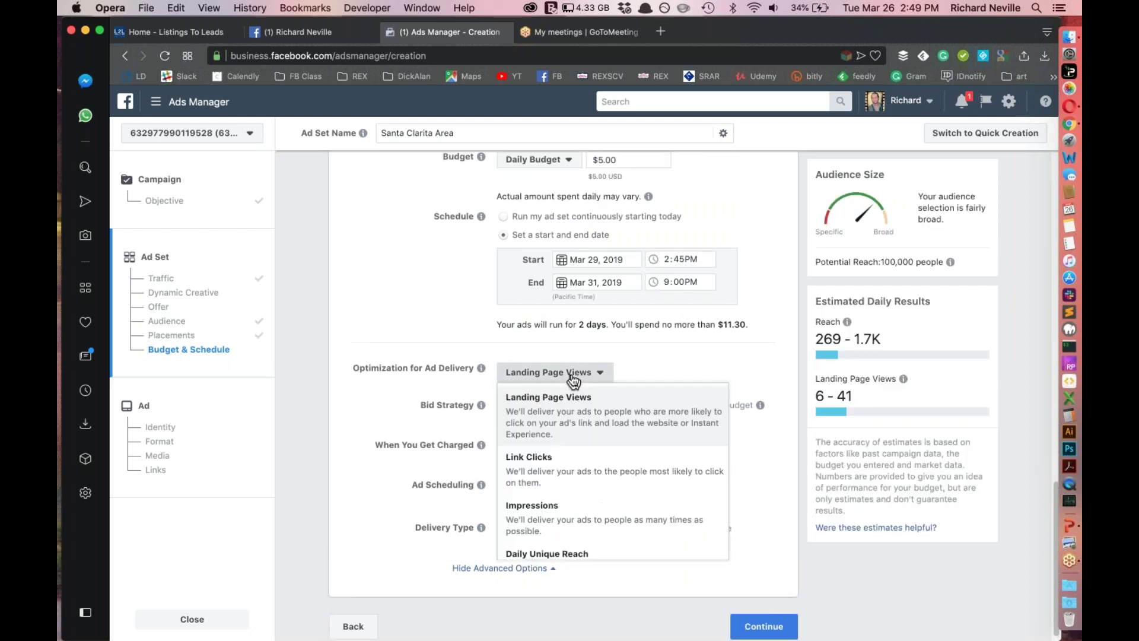
{"action": "left_click", "coordinate": [581, 411]}
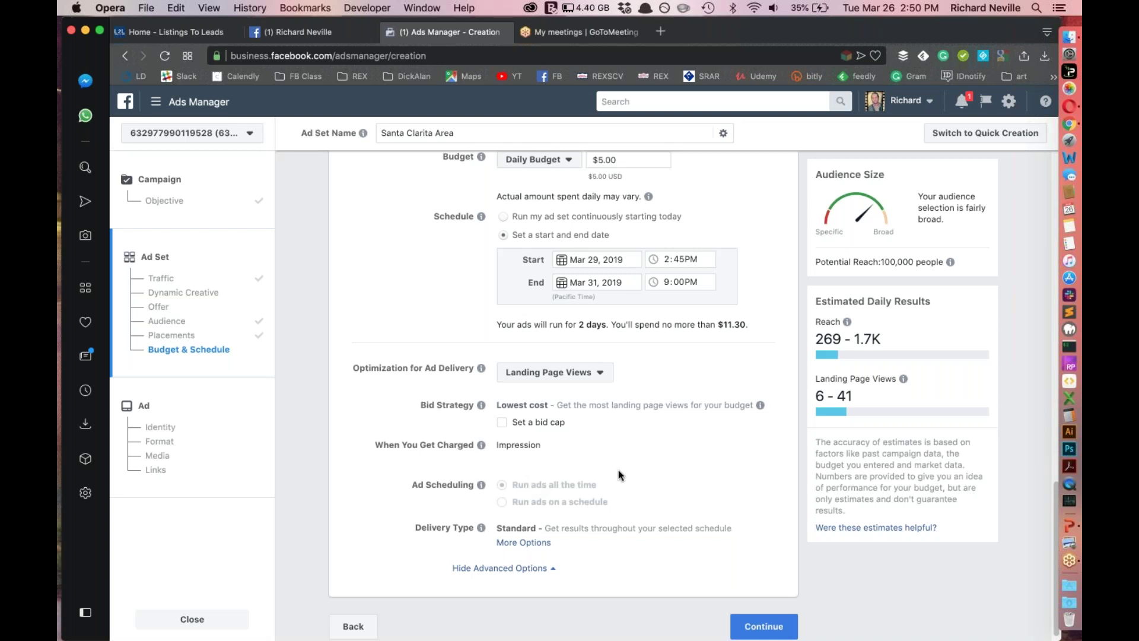
{"action": "scroll", "coordinate": [595, 446], "scroll_direction": "down", "scroll_amount": 1}
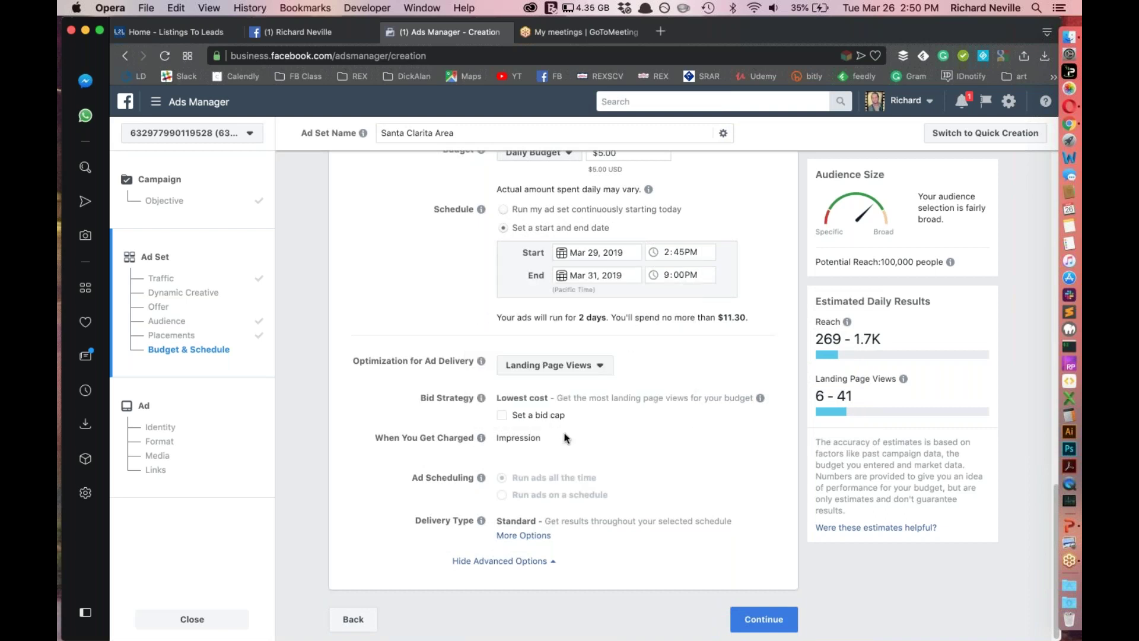
{"action": "mouse_move", "coordinate": [472, 481]}
{"action": "scroll", "coordinate": [352, 539], "scroll_direction": "up", "scroll_amount": 5}
{"action": "scroll", "coordinate": [376, 325], "scroll_direction": "up", "scroll_amount": 10}
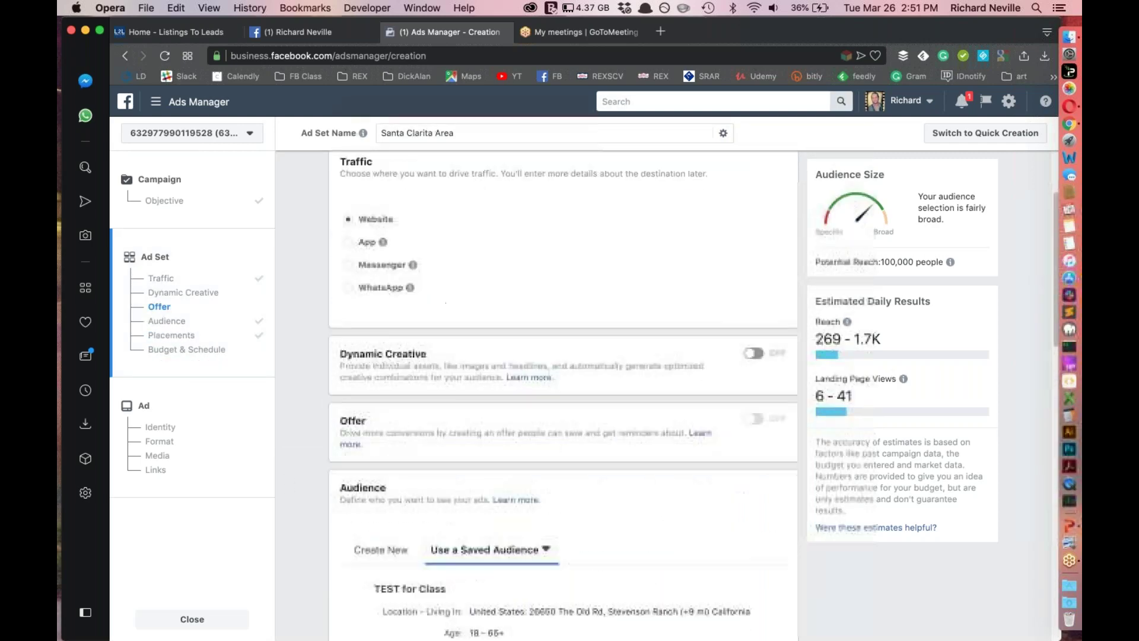
{"action": "scroll", "coordinate": [377, 328], "scroll_direction": "down", "scroll_amount": 1}
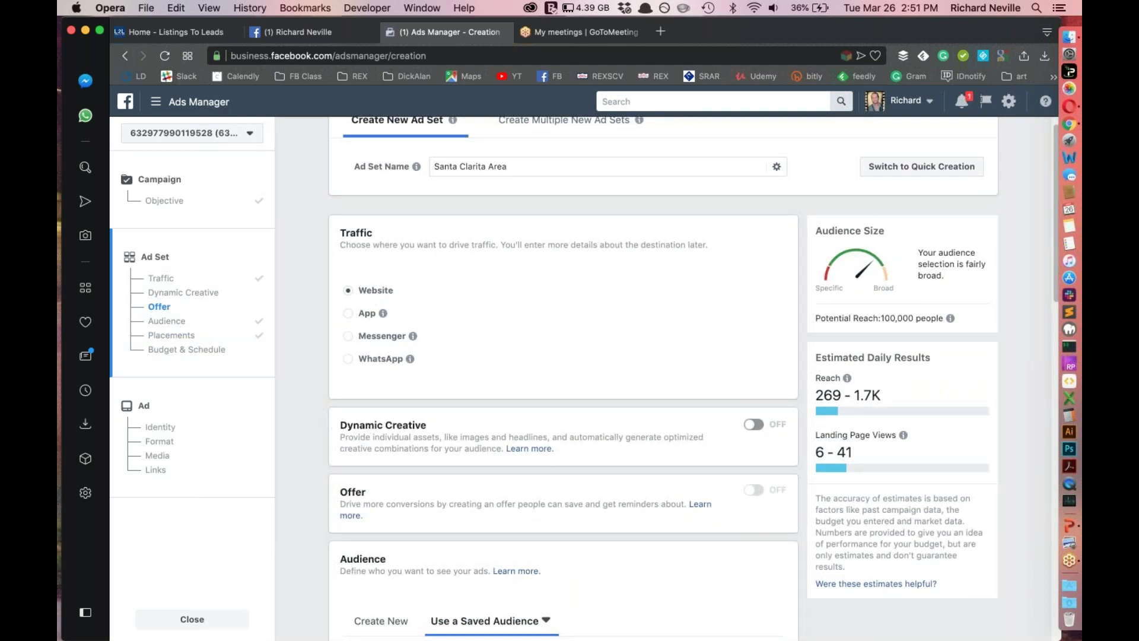
{"action": "scroll", "coordinate": [562, 376], "scroll_direction": "down", "scroll_amount": 3}
{"action": "scroll", "coordinate": [690, 364], "scroll_direction": "down", "scroll_amount": 4}
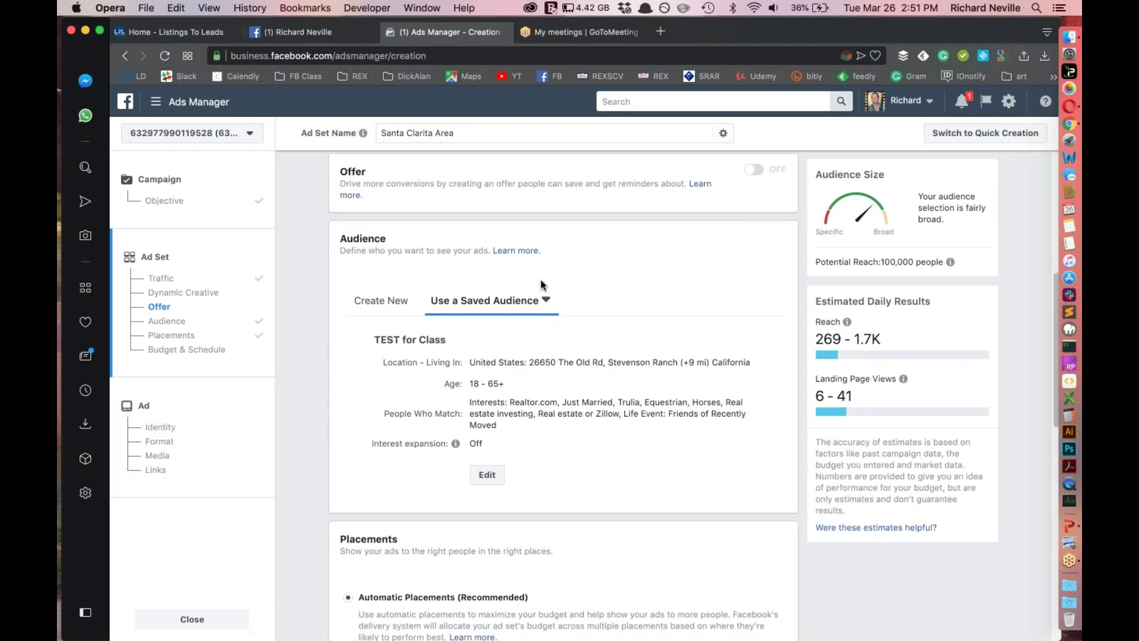
{"action": "scroll", "coordinate": [540, 279], "scroll_direction": "down", "scroll_amount": 4}
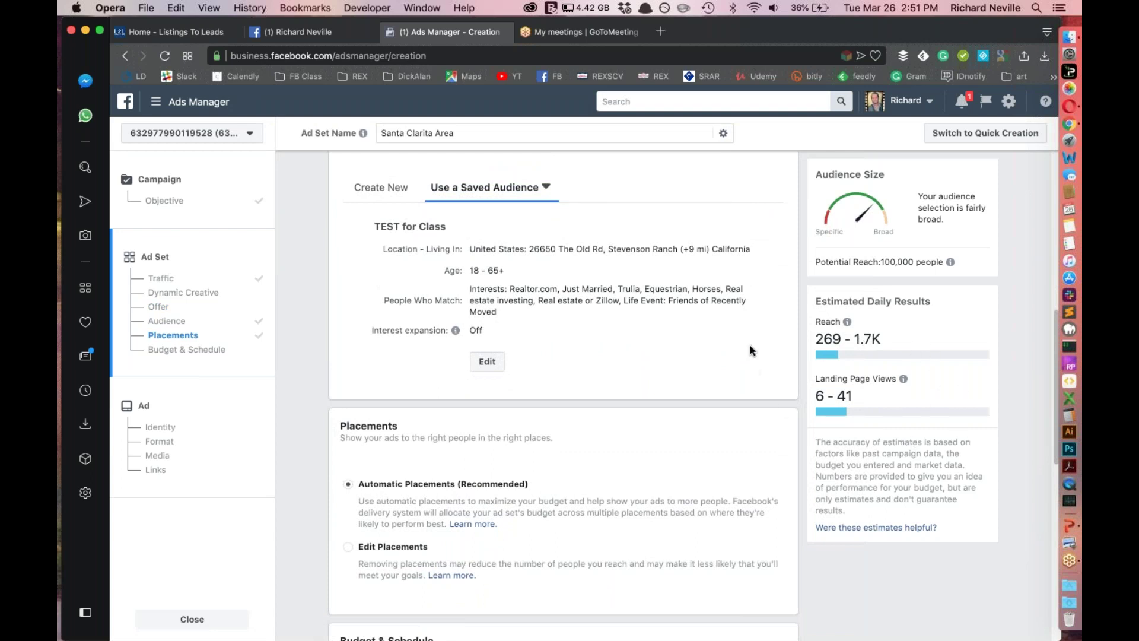
{"action": "scroll", "coordinate": [751, 350], "scroll_direction": "down", "scroll_amount": 10}
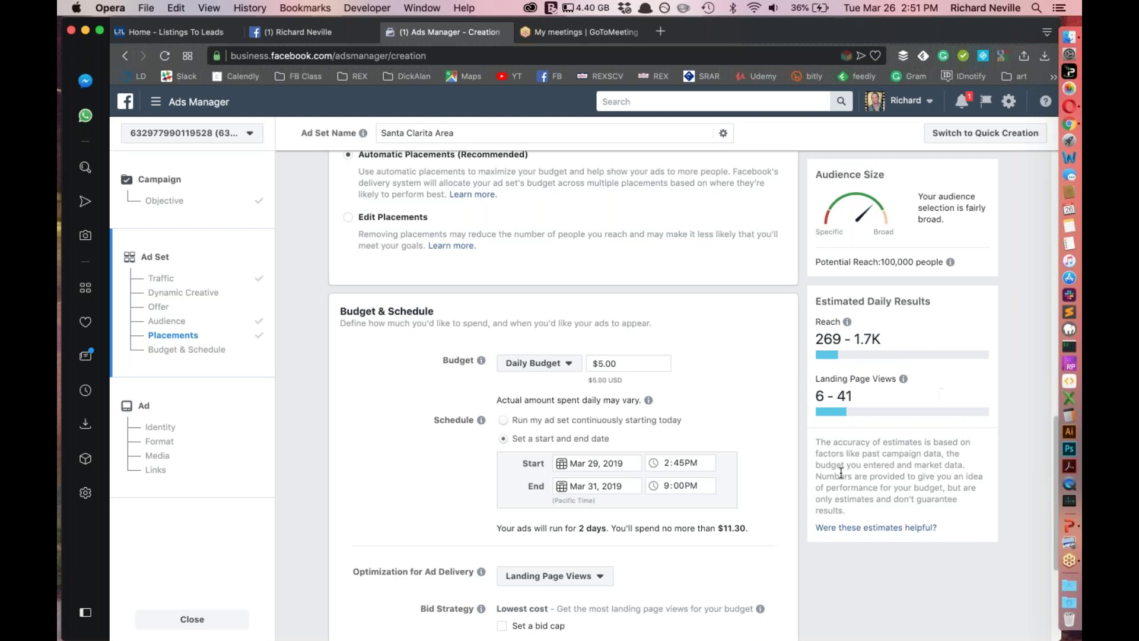
{"action": "scroll", "coordinate": [750, 422], "scroll_direction": "down", "scroll_amount": 1}
{"action": "scroll", "coordinate": [747, 420], "scroll_direction": "up", "scroll_amount": 5}
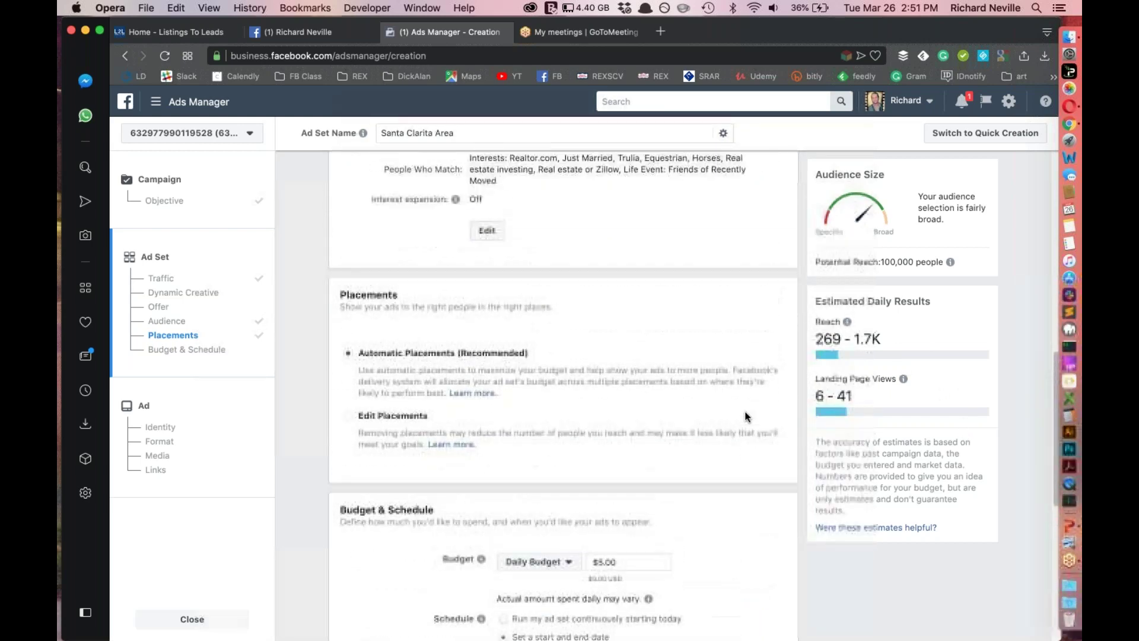
{"action": "scroll", "coordinate": [747, 420], "scroll_direction": "up", "scroll_amount": 4}
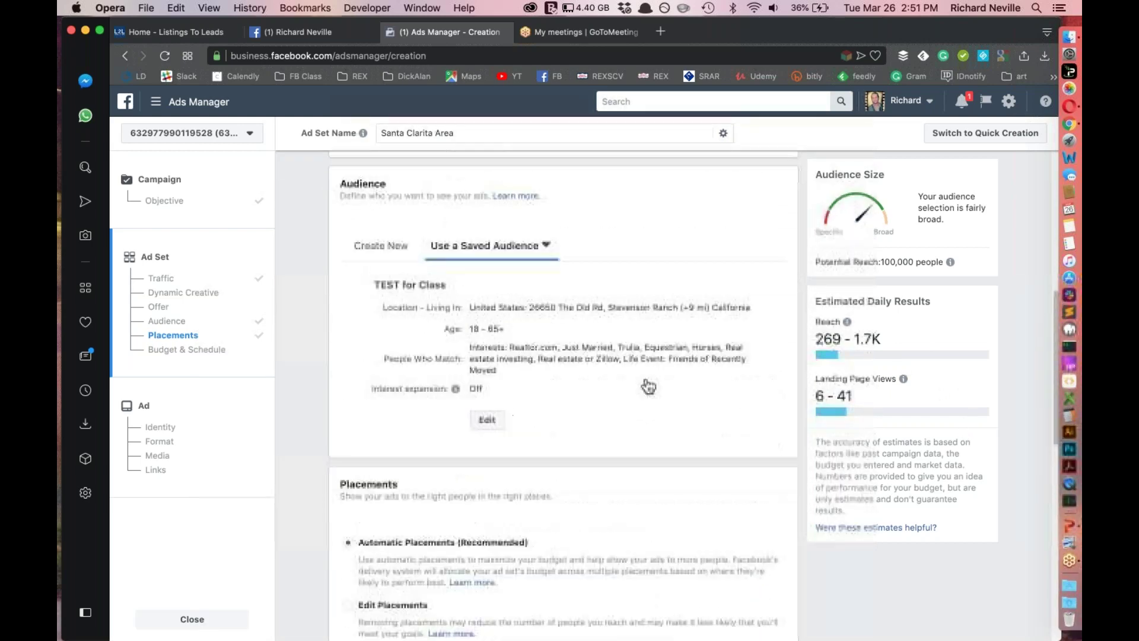
{"action": "scroll", "coordinate": [626, 315], "scroll_direction": "down", "scroll_amount": 8}
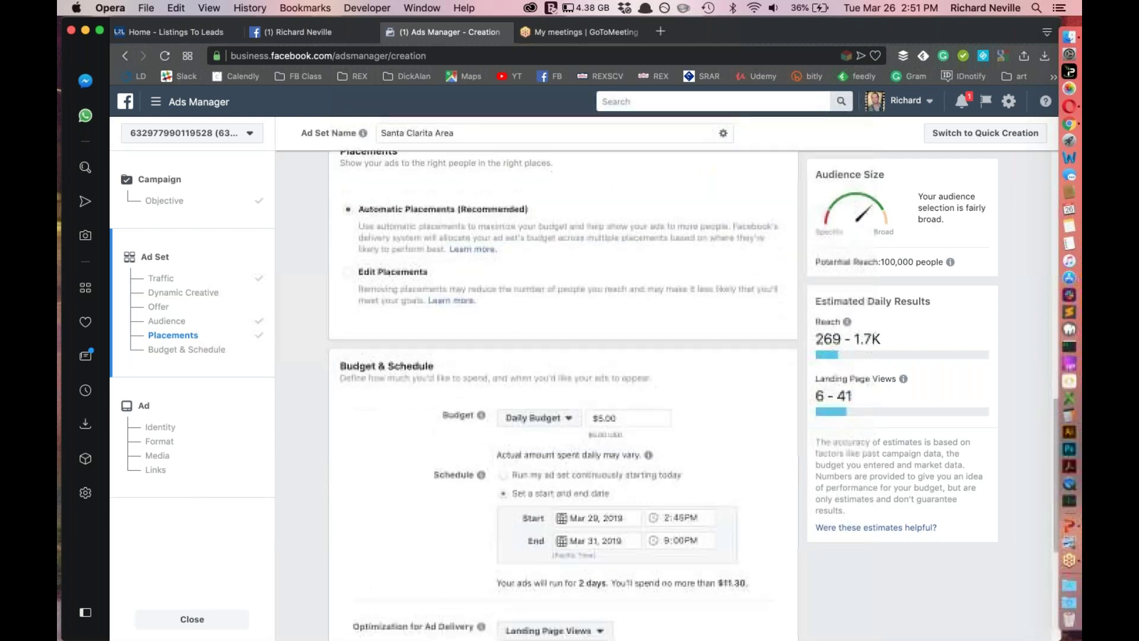
{"action": "scroll", "coordinate": [655, 461], "scroll_direction": "down", "scroll_amount": 2}
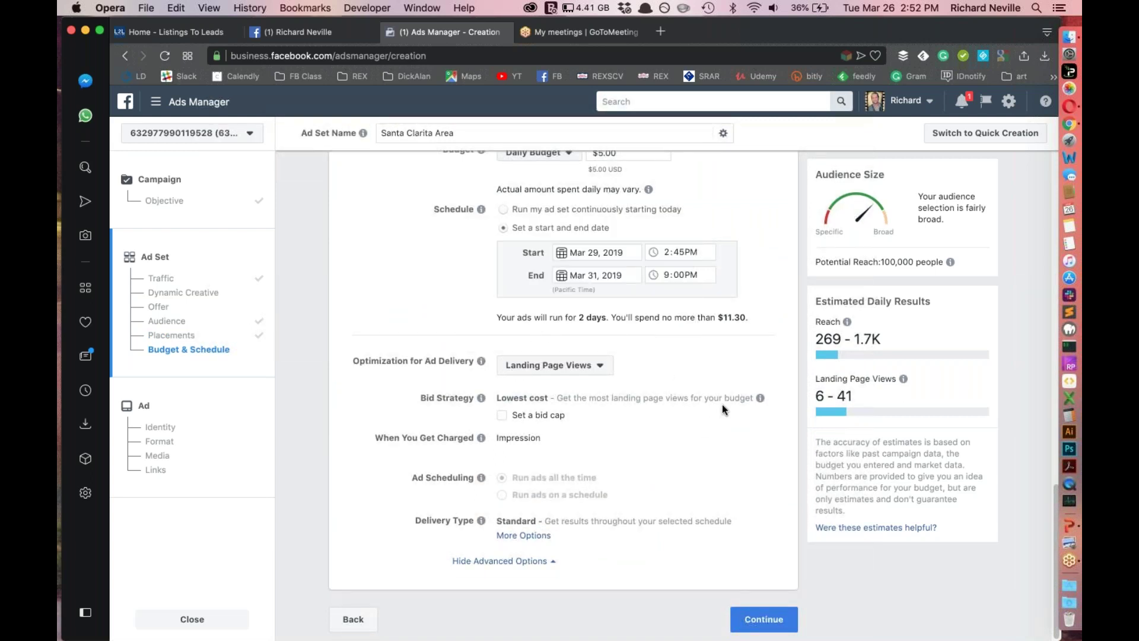
Continue from the ad set to the ad level and start editing the default ad name
{"action": "left_click", "coordinate": [741, 615]}
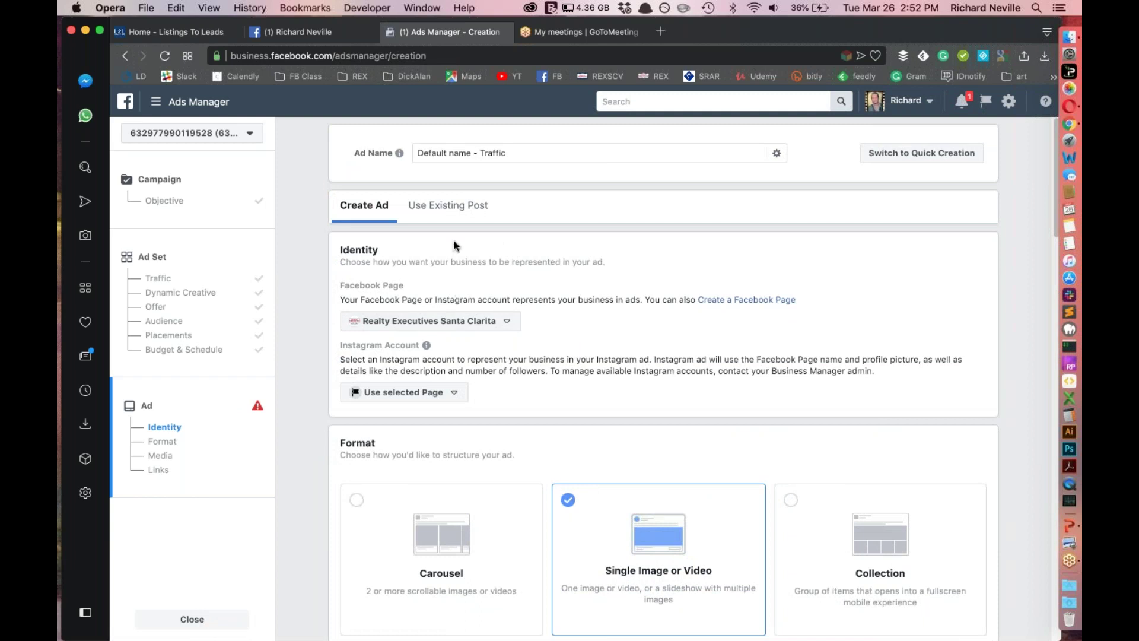
{"action": "left_click_drag", "start_coordinate": [441, 153], "coordinate": [415, 154]}
{"action": "left_click", "coordinate": [550, 155]}
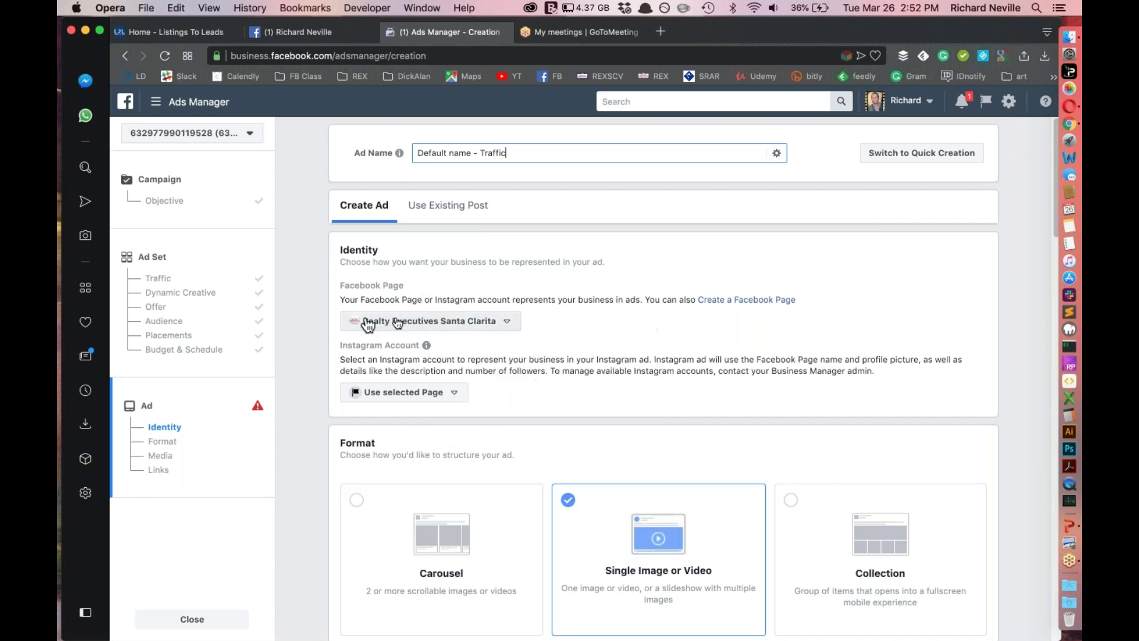
Use the page's Instagram account for the ad and check the media section
{"action": "left_click", "coordinate": [388, 393]}
{"action": "left_click", "coordinate": [415, 442]}
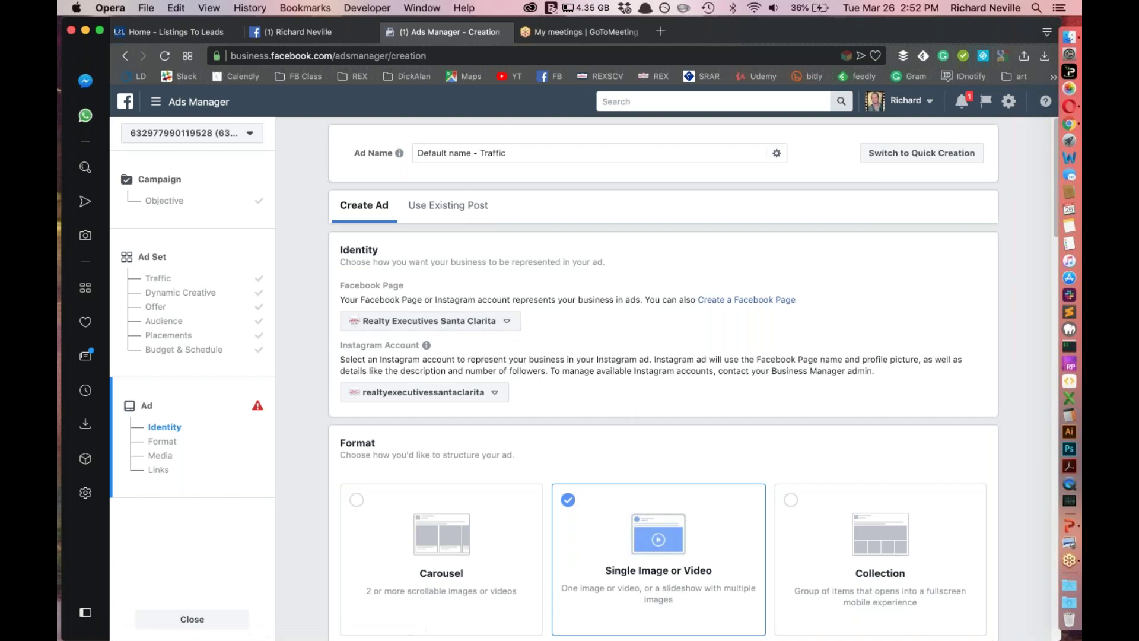
{"action": "left_click", "coordinate": [161, 455]}
{"action": "scroll", "coordinate": [645, 478], "scroll_direction": "down", "scroll_amount": 10}
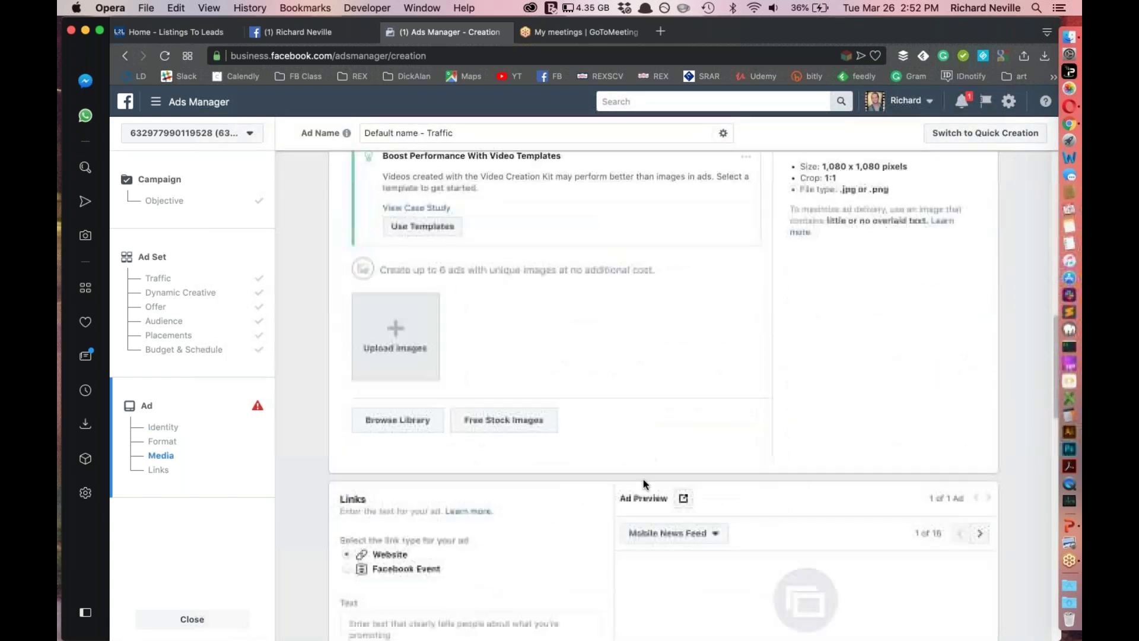
{"action": "scroll", "coordinate": [644, 484], "scroll_direction": "up", "scroll_amount": 15}
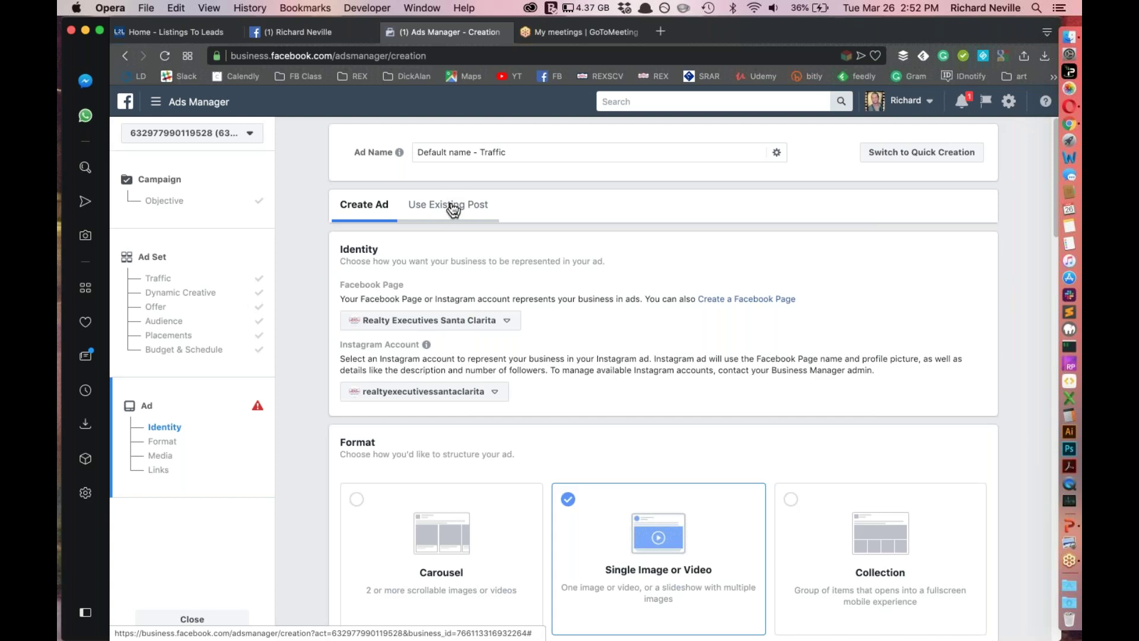
Browse existing Page posts to promote, cancel without picking one, and return to Create Ad
{"action": "left_click", "coordinate": [453, 209]}
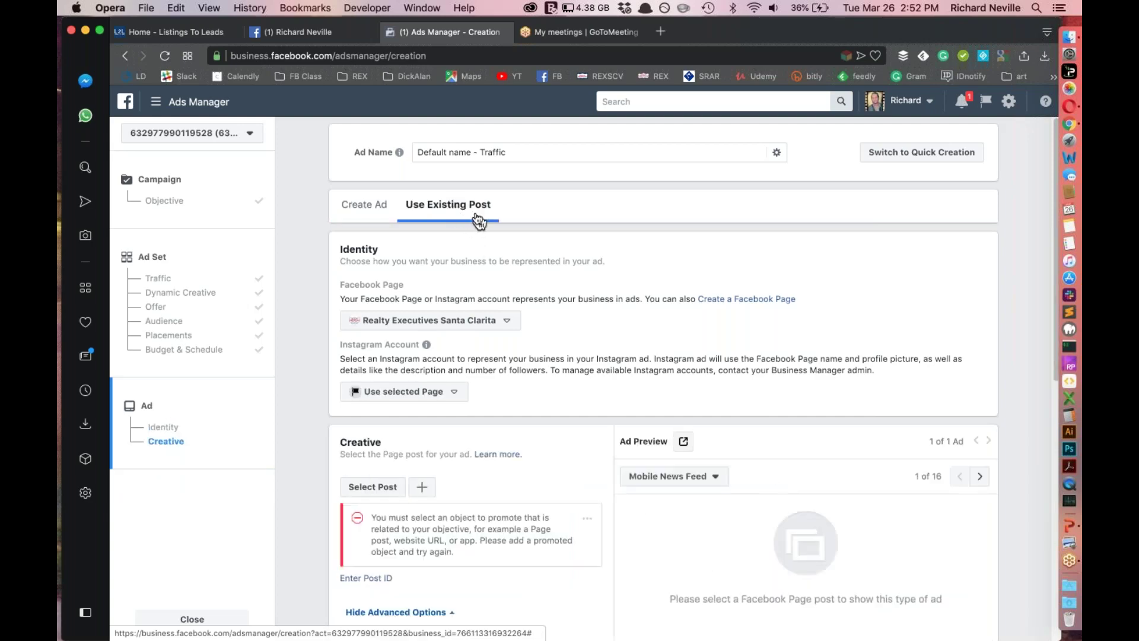
{"action": "scroll", "coordinate": [516, 297], "scroll_direction": "down", "scroll_amount": 7}
{"action": "scroll", "coordinate": [516, 297], "scroll_direction": "up", "scroll_amount": 7}
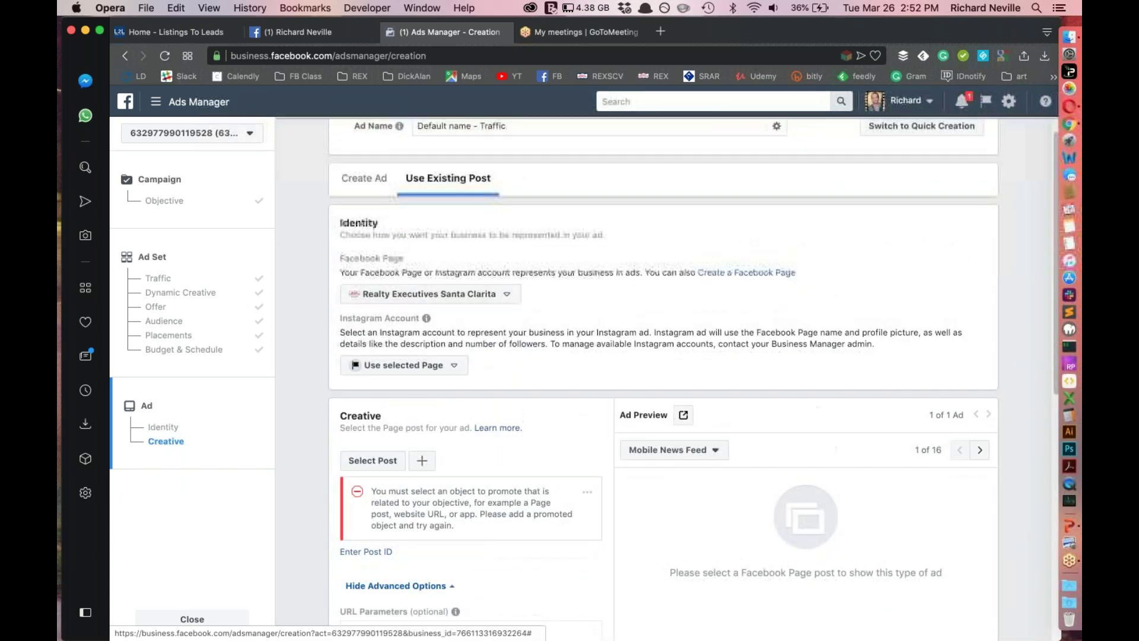
{"action": "left_click", "coordinate": [391, 461]}
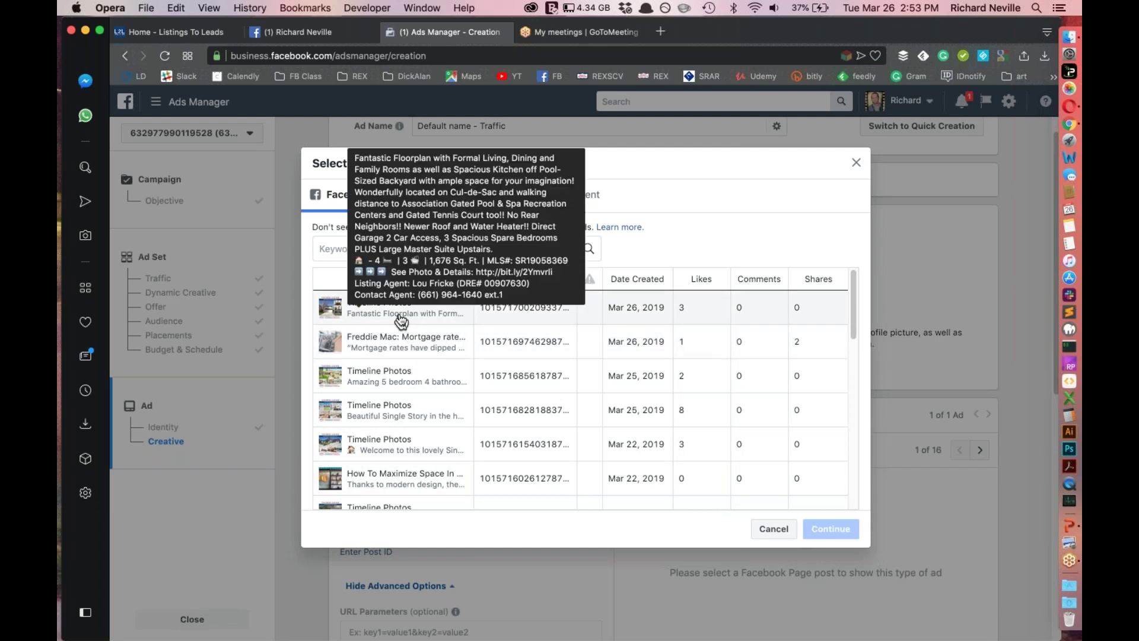
{"action": "left_click", "coordinate": [766, 537]}
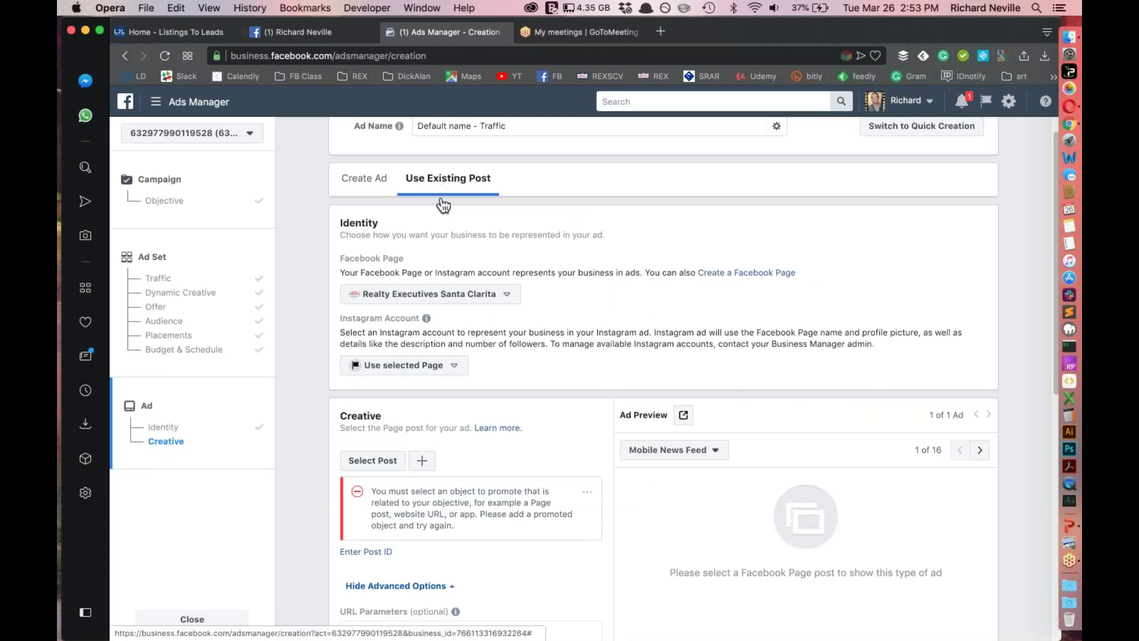
{"action": "left_click", "coordinate": [351, 184]}
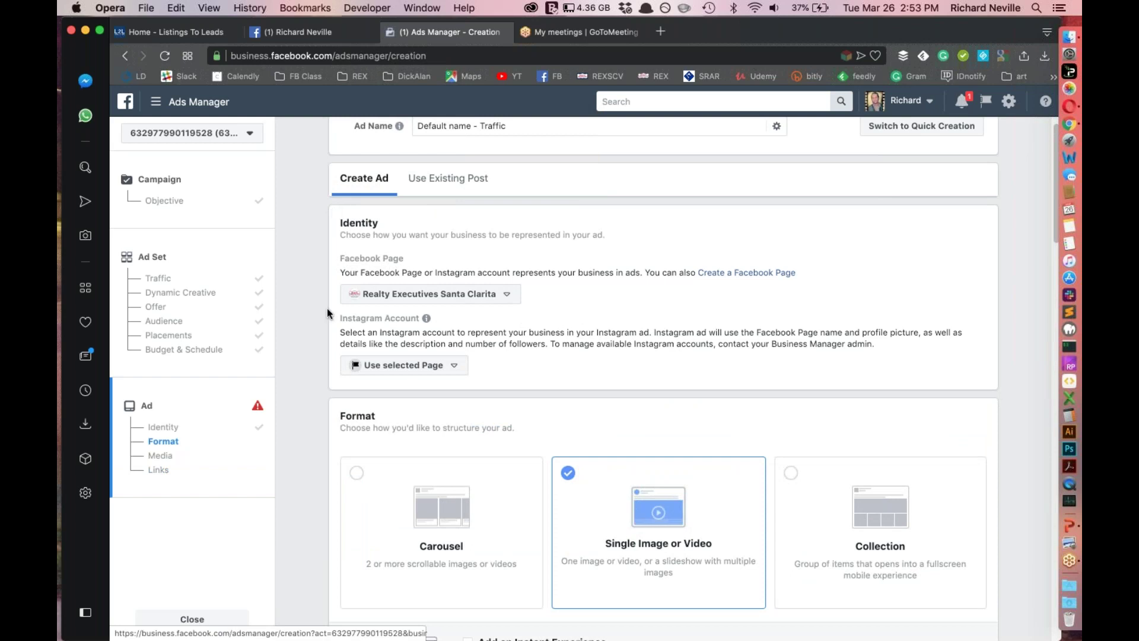
Reselect the page's Instagram account and look through the Format and Media sections
{"action": "left_click", "coordinate": [403, 371]}
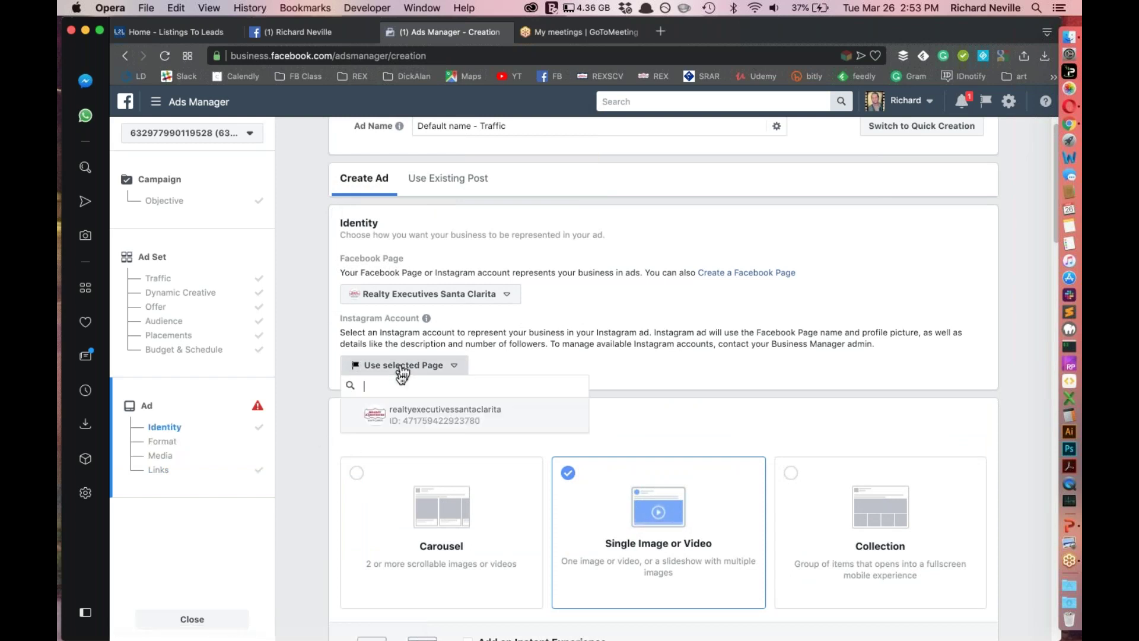
{"action": "left_click", "coordinate": [409, 416]}
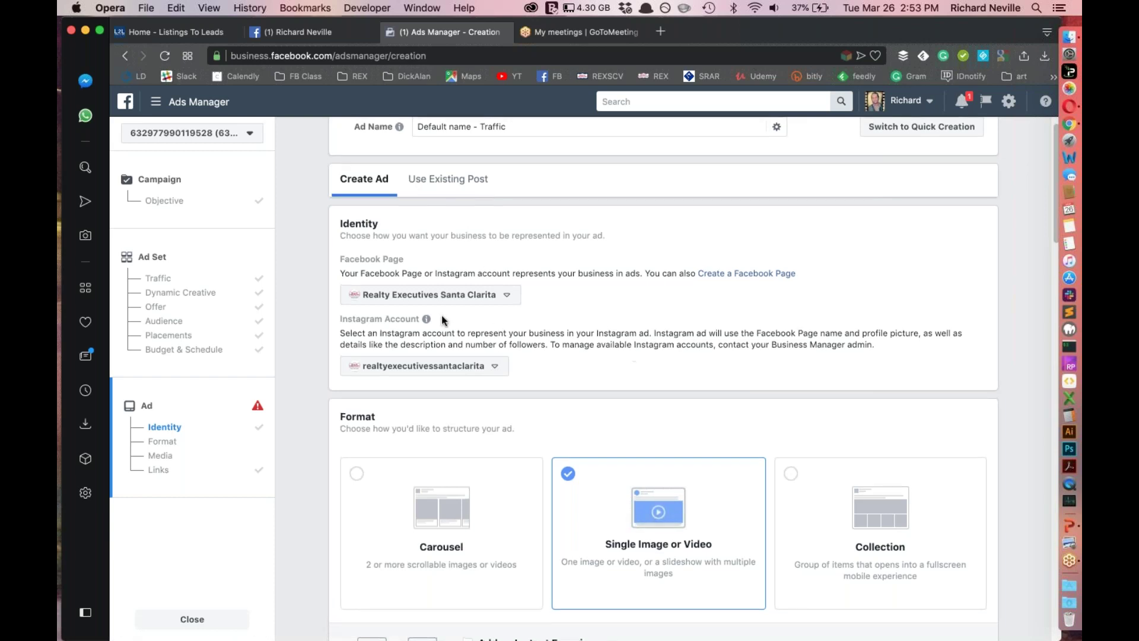
{"action": "scroll", "coordinate": [510, 323], "scroll_direction": "down", "scroll_amount": 3}
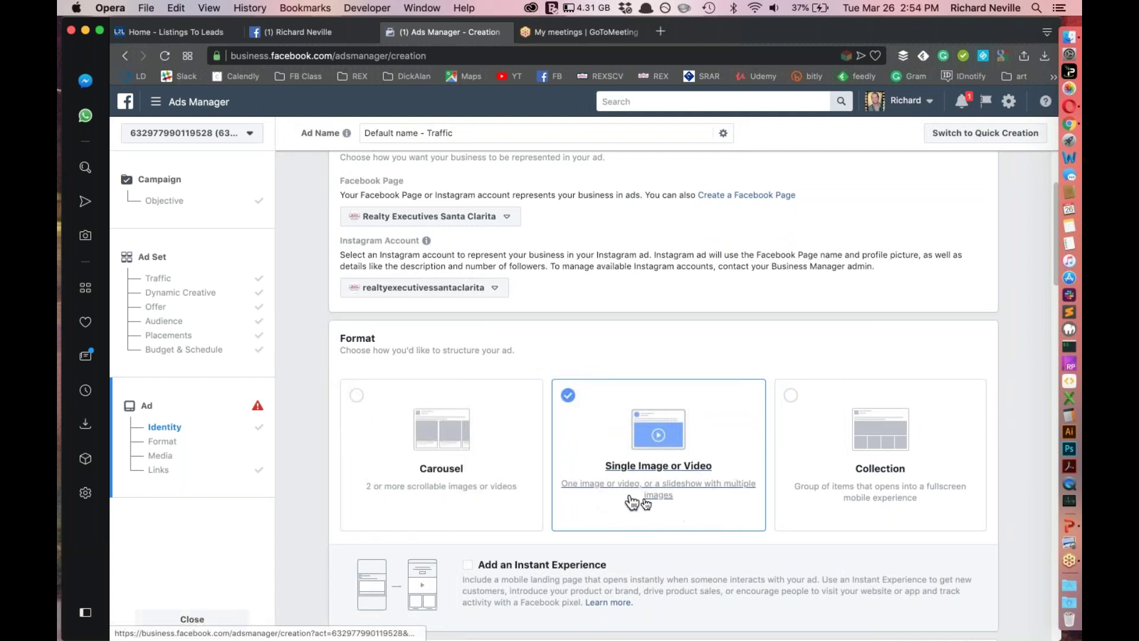
{"action": "scroll", "coordinate": [646, 504], "scroll_direction": "down", "scroll_amount": 4}
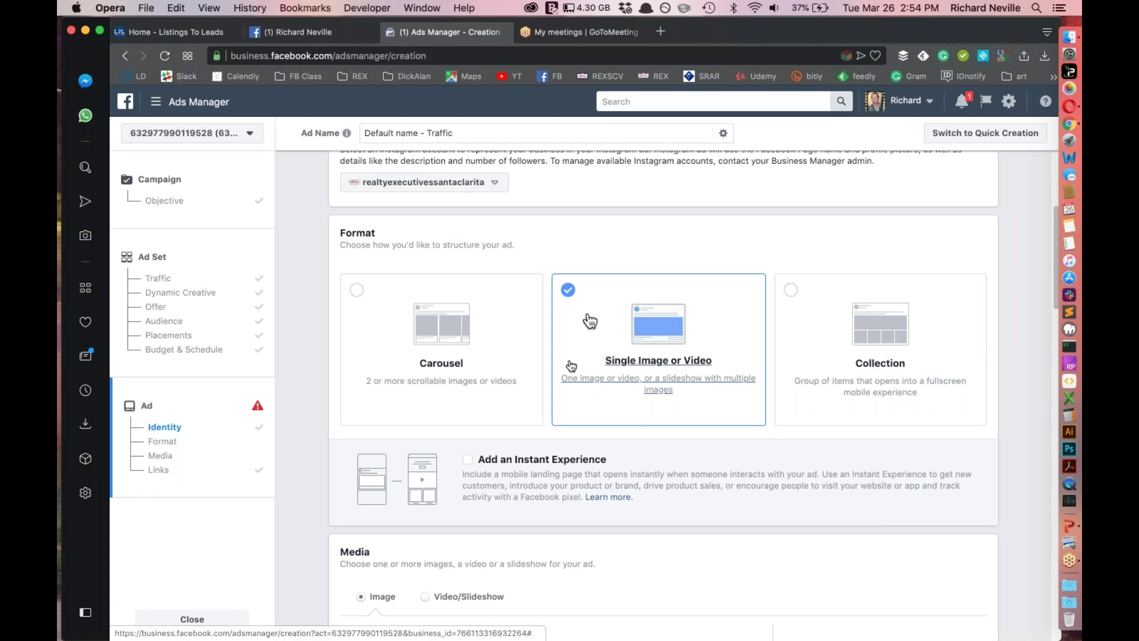
{"action": "scroll", "coordinate": [572, 511], "scroll_direction": "down", "scroll_amount": 2}
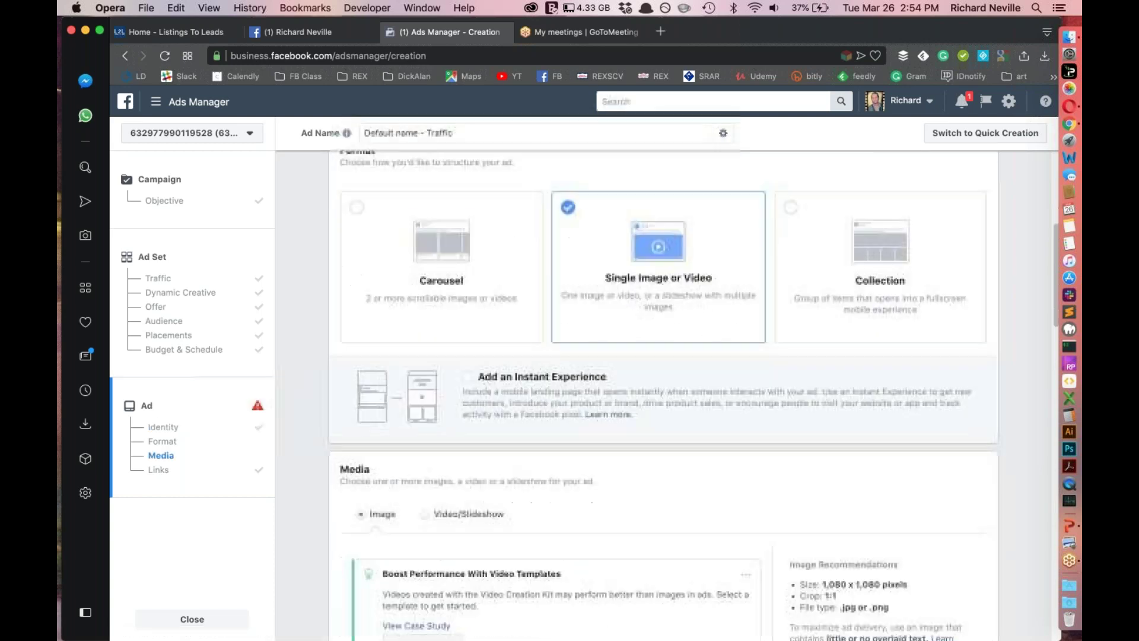
{"action": "scroll", "coordinate": [635, 400], "scroll_direction": "down", "scroll_amount": 3}
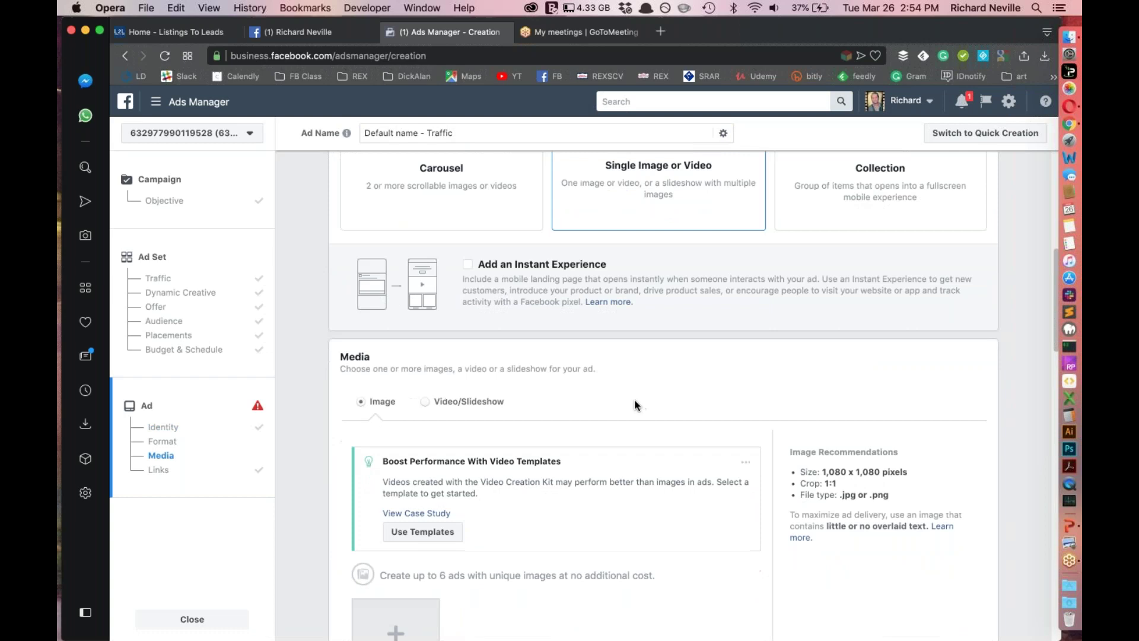
{"action": "scroll", "coordinate": [635, 400], "scroll_direction": "down", "scroll_amount": 2}
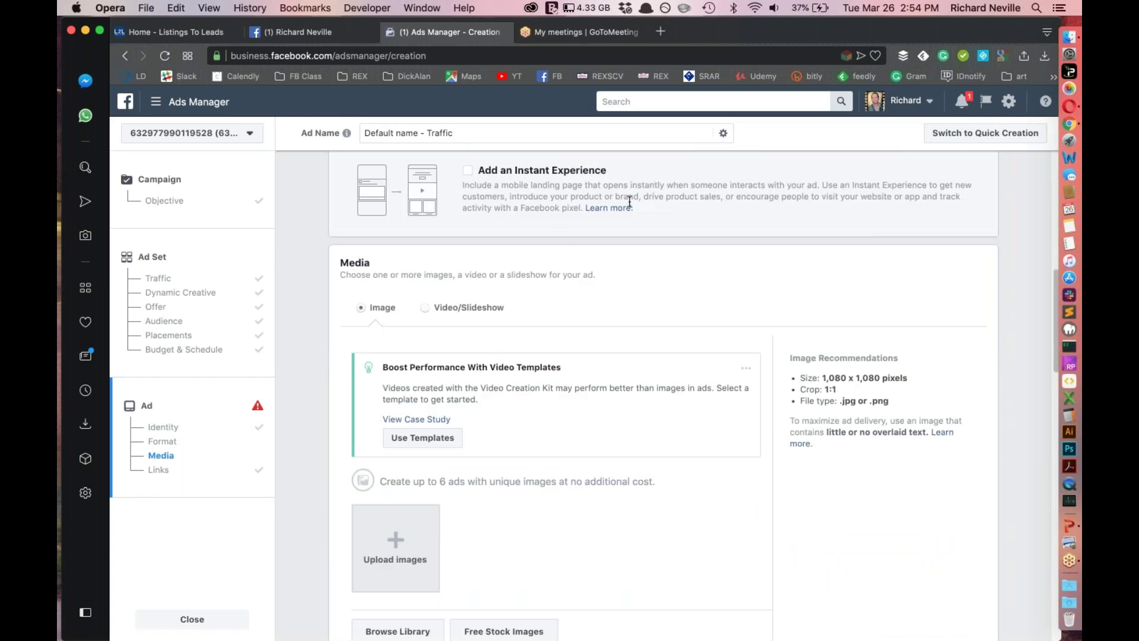
{"action": "scroll", "coordinate": [662, 255], "scroll_direction": "up", "scroll_amount": 1}
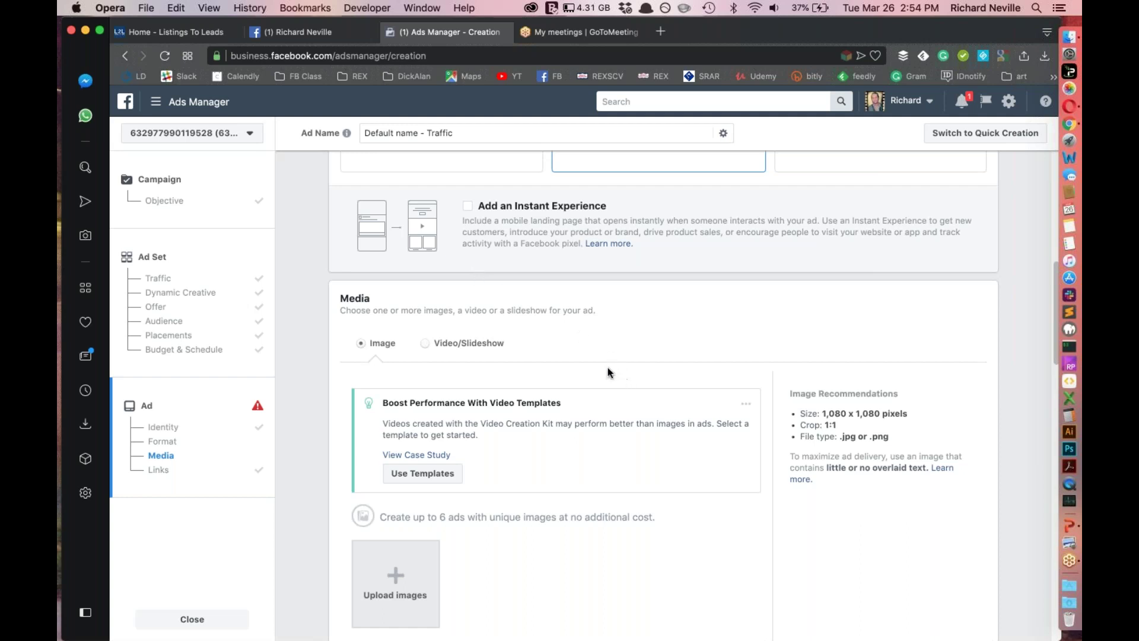
Scroll down to the Links section and focus the empty Website URL field
{"action": "scroll", "coordinate": [589, 353], "scroll_direction": "down", "scroll_amount": 1}
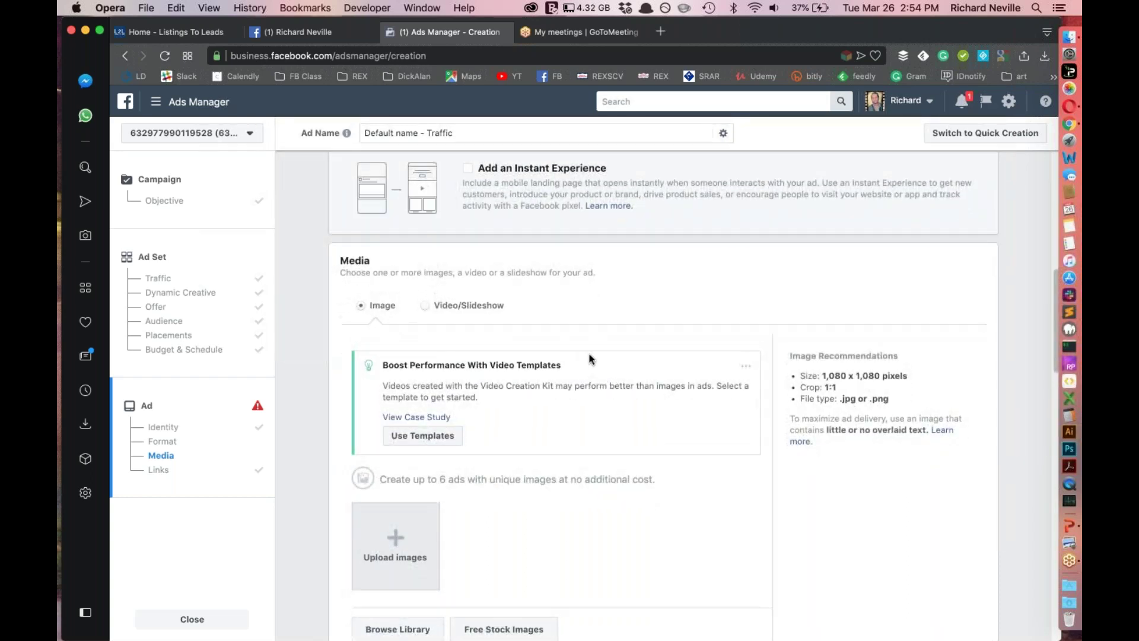
{"action": "scroll", "coordinate": [576, 320], "scroll_direction": "down", "scroll_amount": 1}
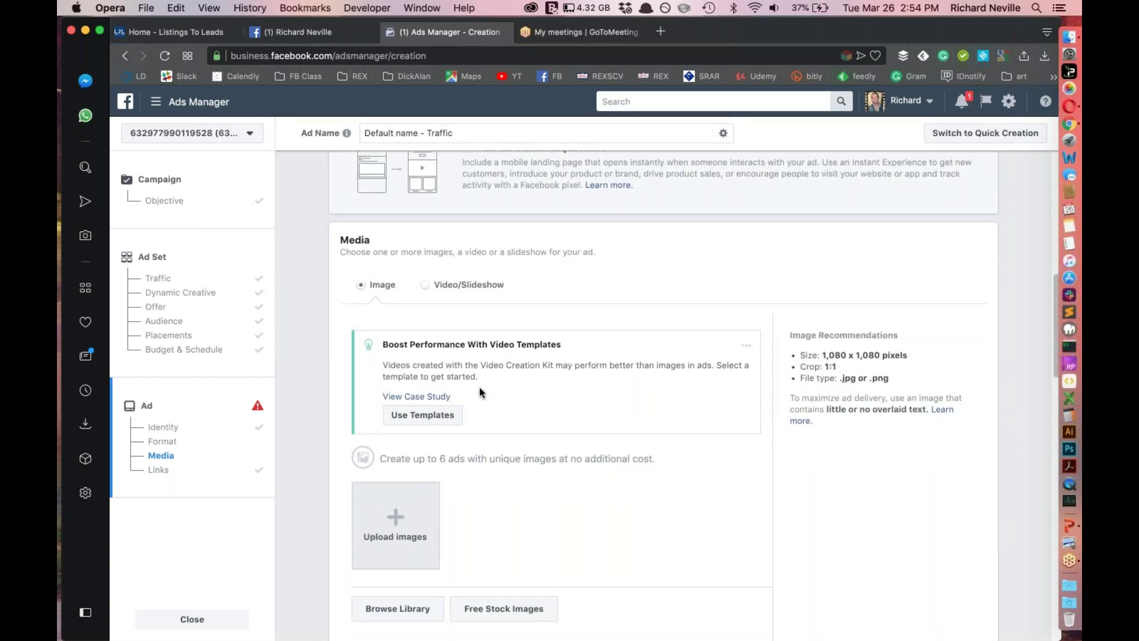
{"action": "scroll", "coordinate": [539, 382], "scroll_direction": "down", "scroll_amount": 5}
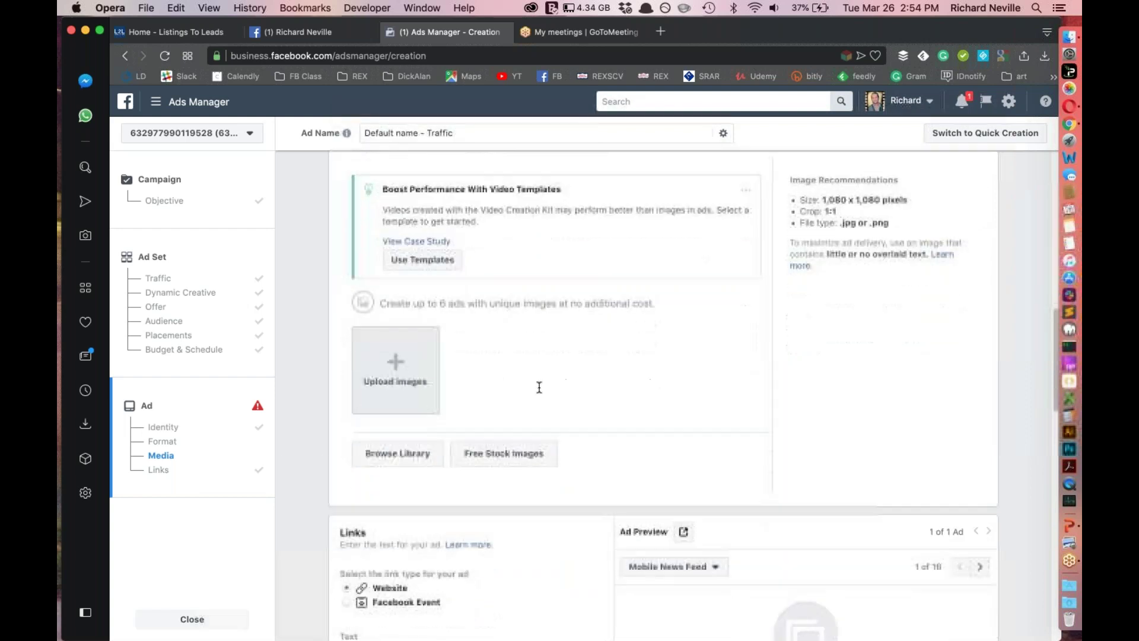
{"action": "scroll", "coordinate": [540, 395], "scroll_direction": "down", "scroll_amount": 6}
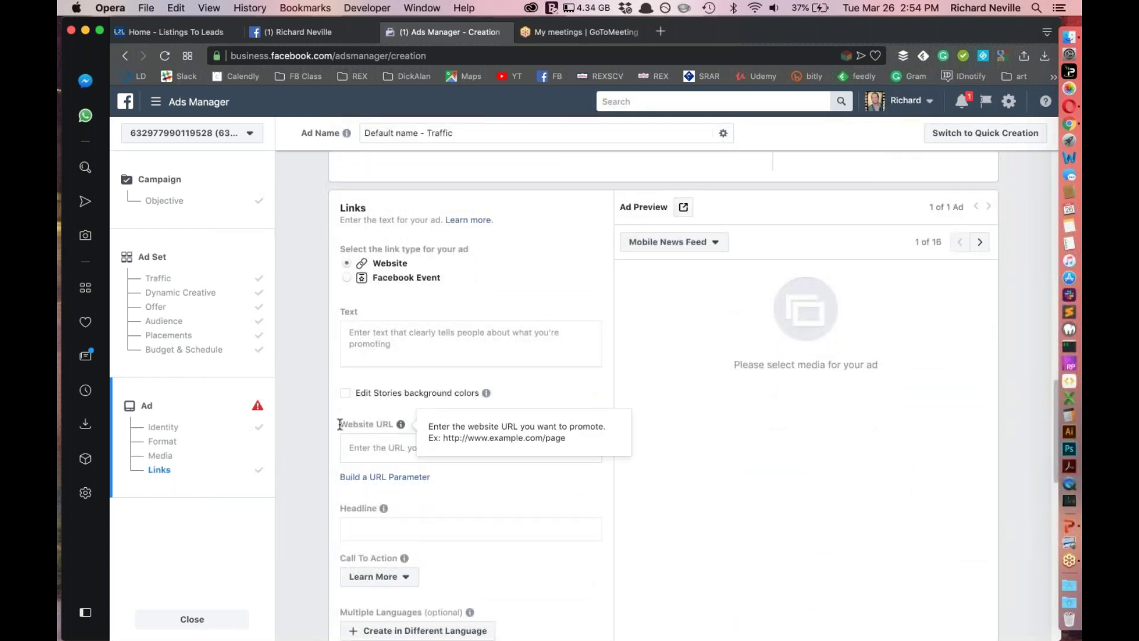
{"action": "left_click_drag", "start_coordinate": [340, 423], "coordinate": [394, 422]}
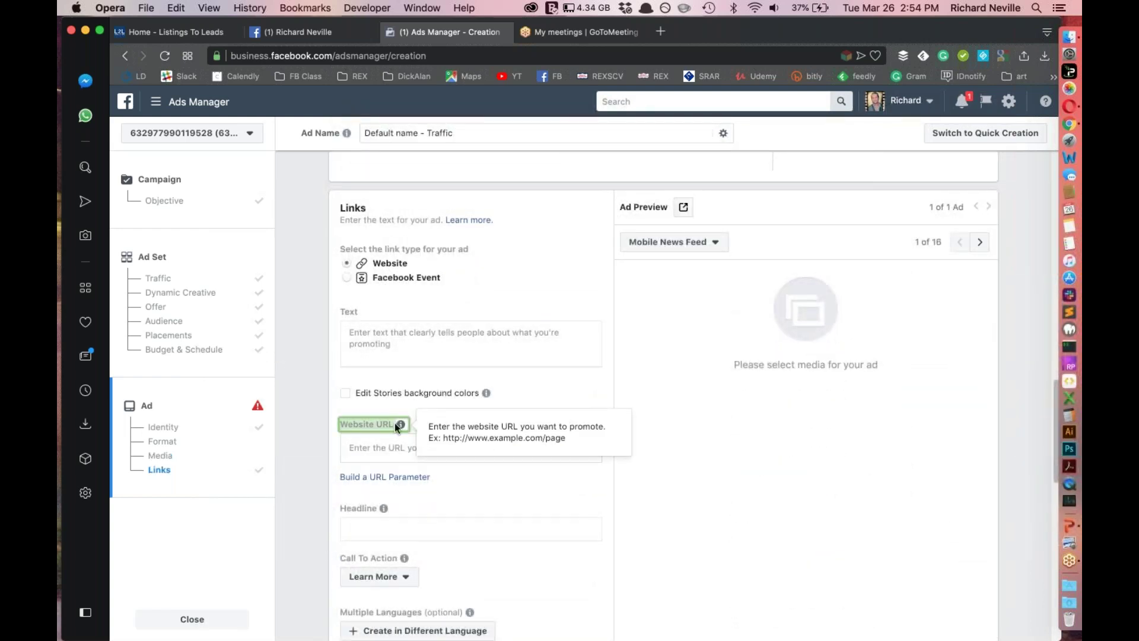
{"action": "left_click", "coordinate": [374, 447]}
In Listings To Leads, continue the session and open the Listings page
{"action": "left_click", "coordinate": [169, 32]}
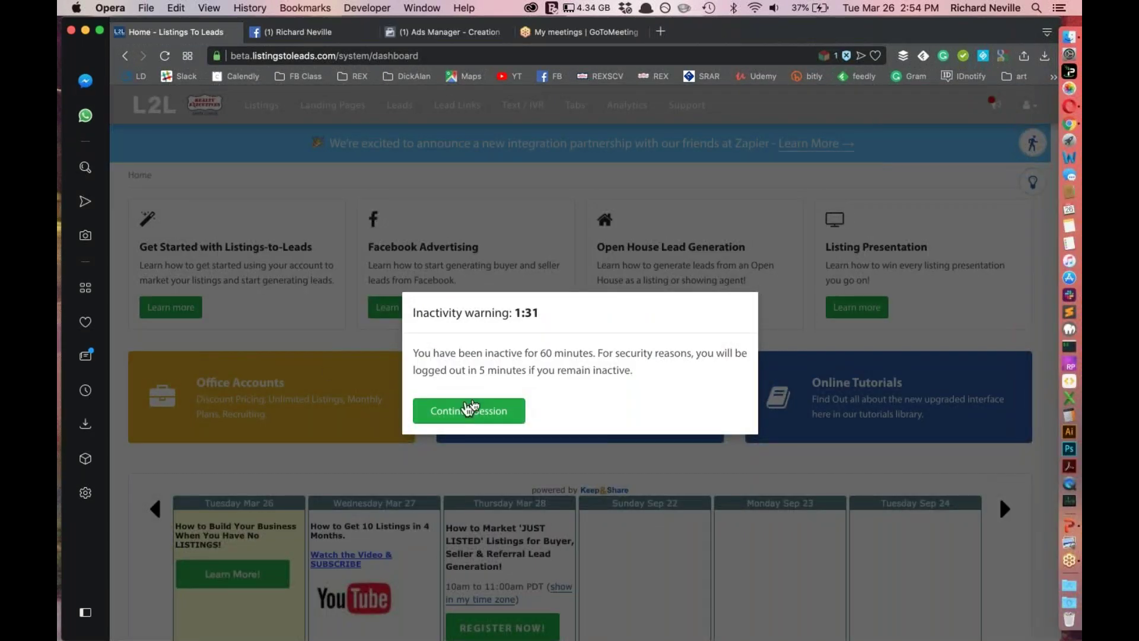
{"action": "left_click", "coordinate": [477, 411]}
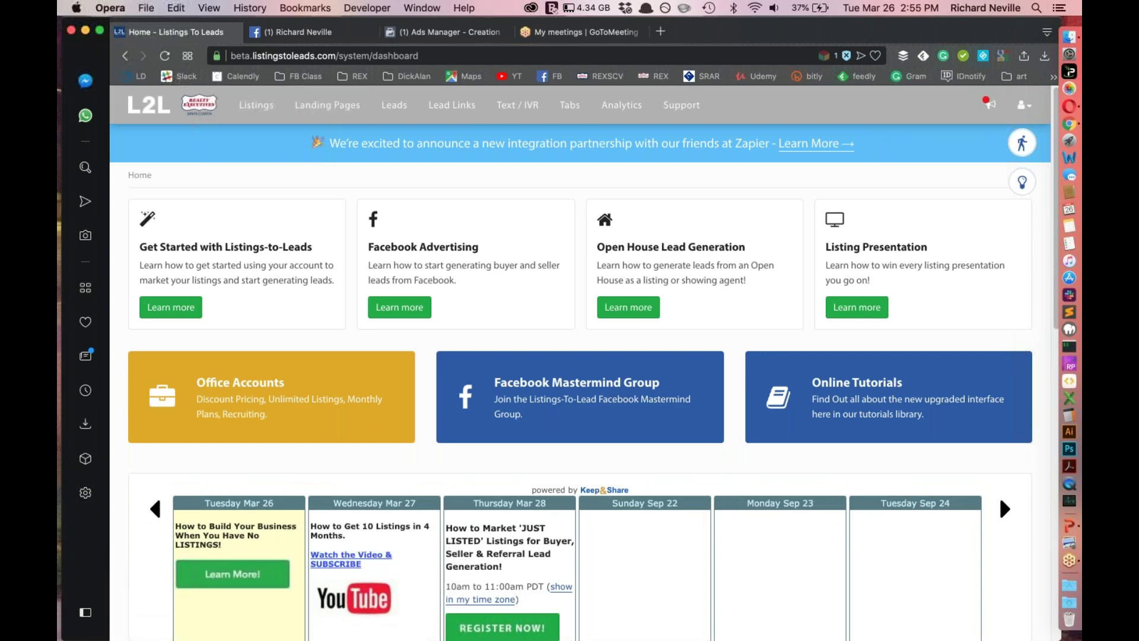
{"action": "left_click", "coordinate": [256, 109]}
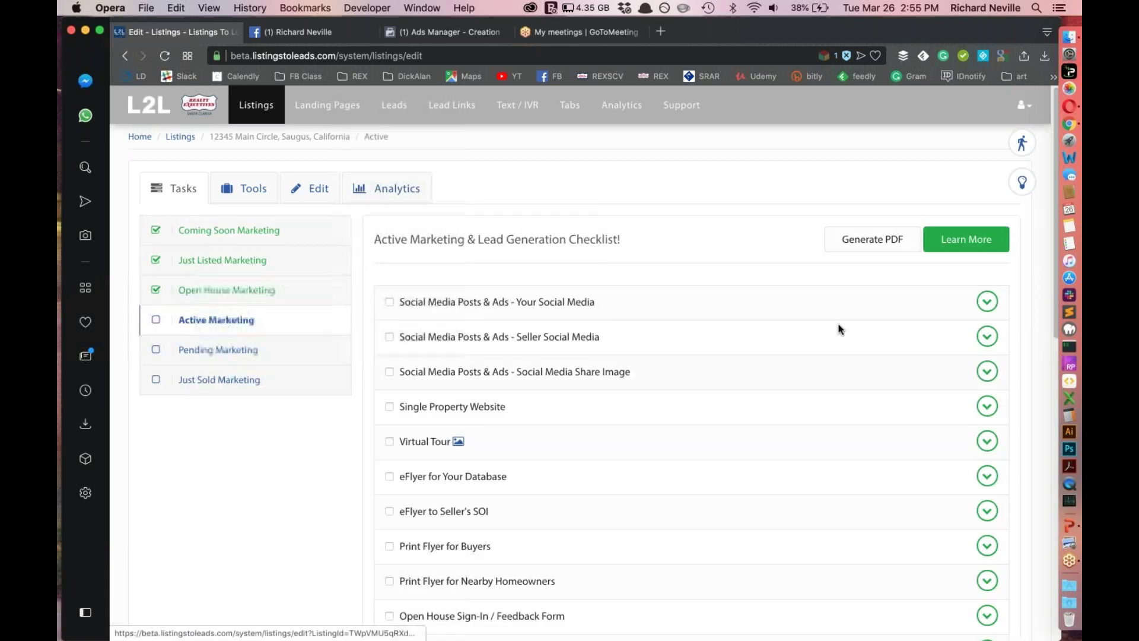
{"action": "left_click", "coordinate": [987, 301]}
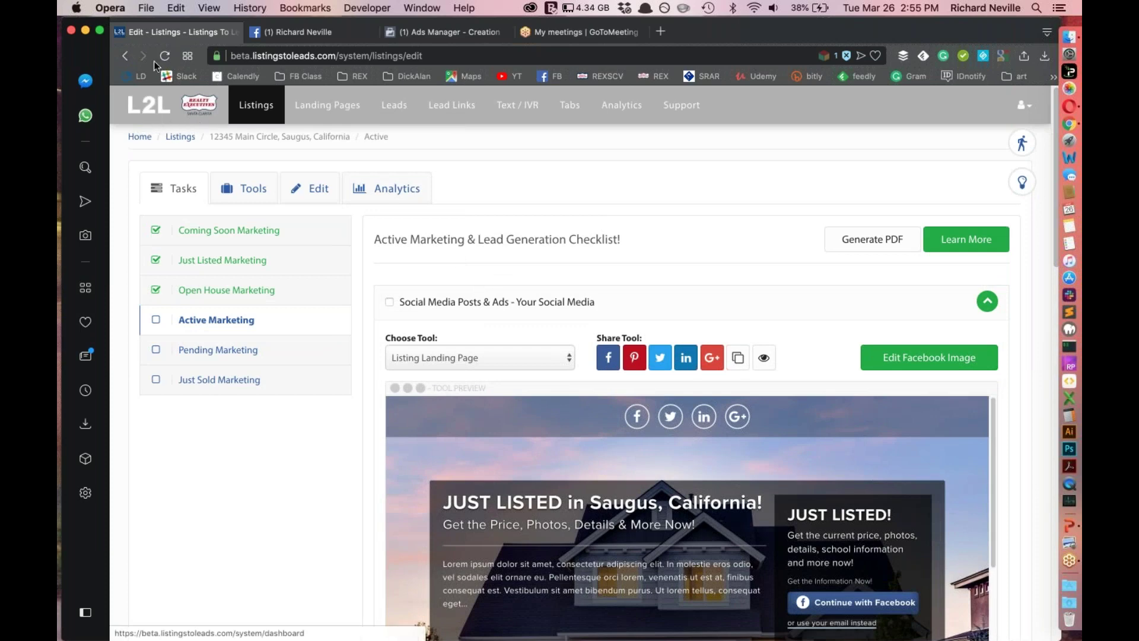
{"action": "left_click", "coordinate": [126, 57]}
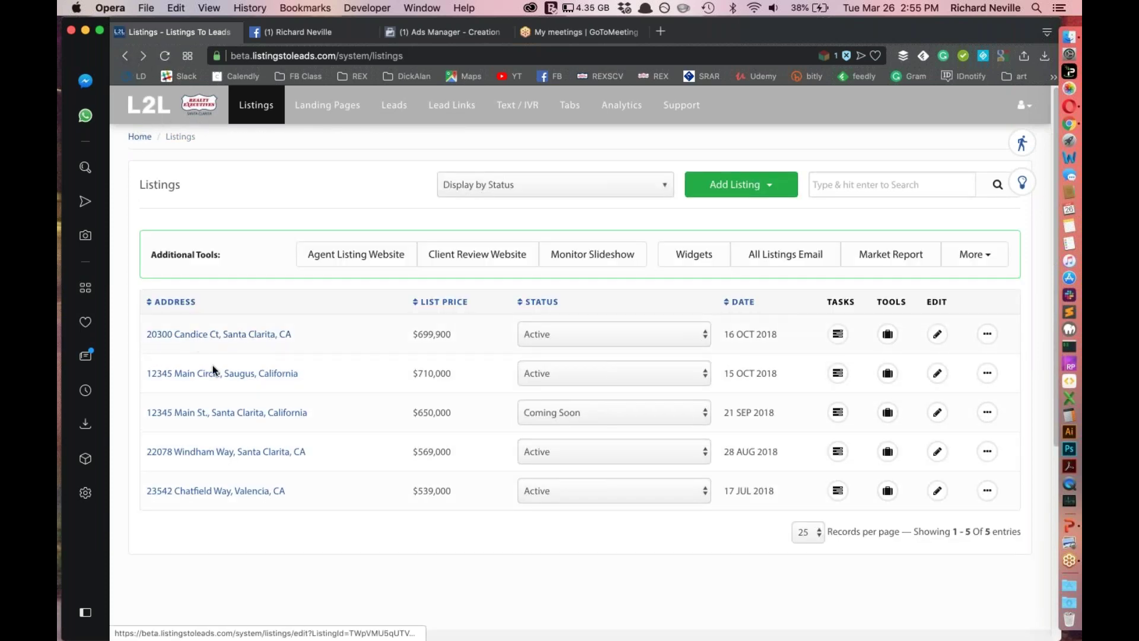
Open the 12345 Main St., Santa Clarita listing and copy its landing page URL
{"action": "left_click", "coordinate": [211, 414]}
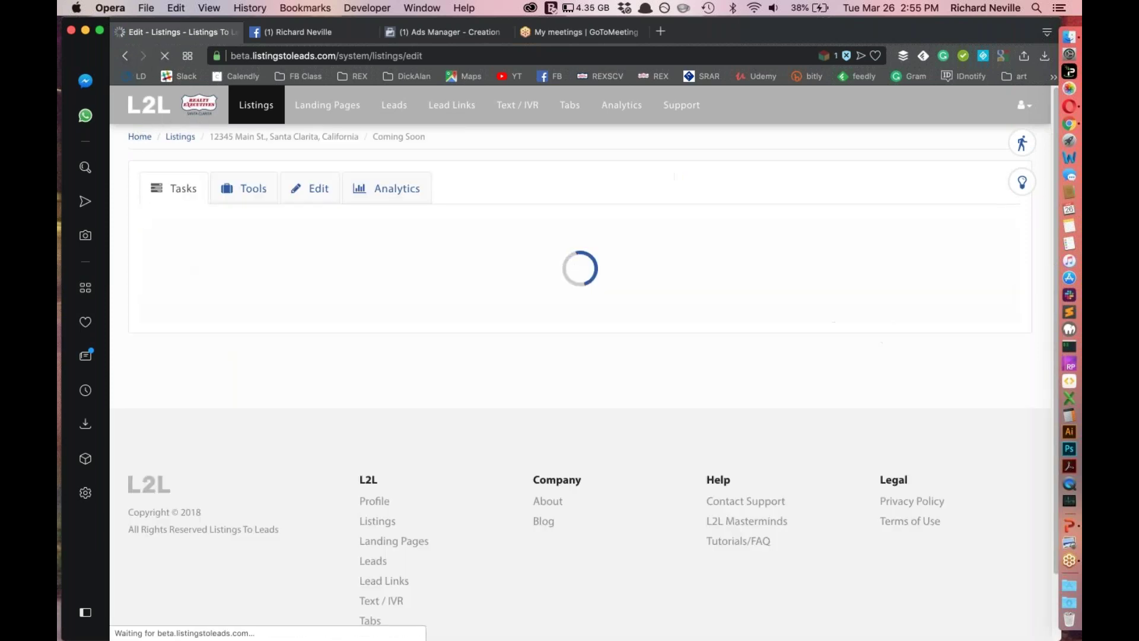
{"action": "left_click", "coordinate": [986, 301]}
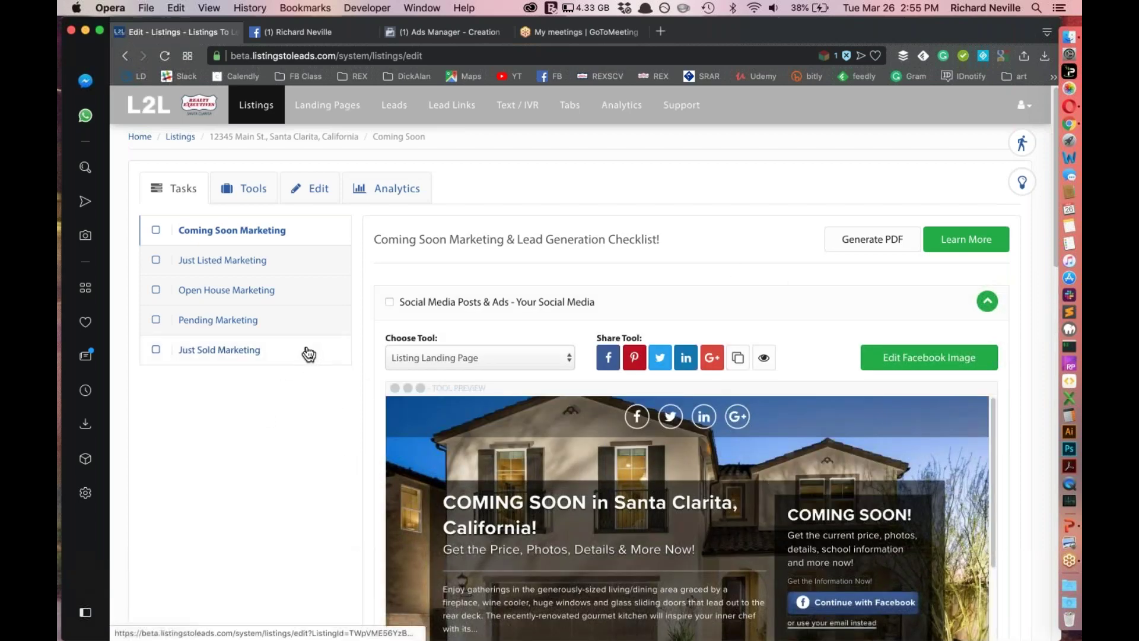
{"action": "scroll", "coordinate": [336, 377], "scroll_direction": "down", "scroll_amount": 2}
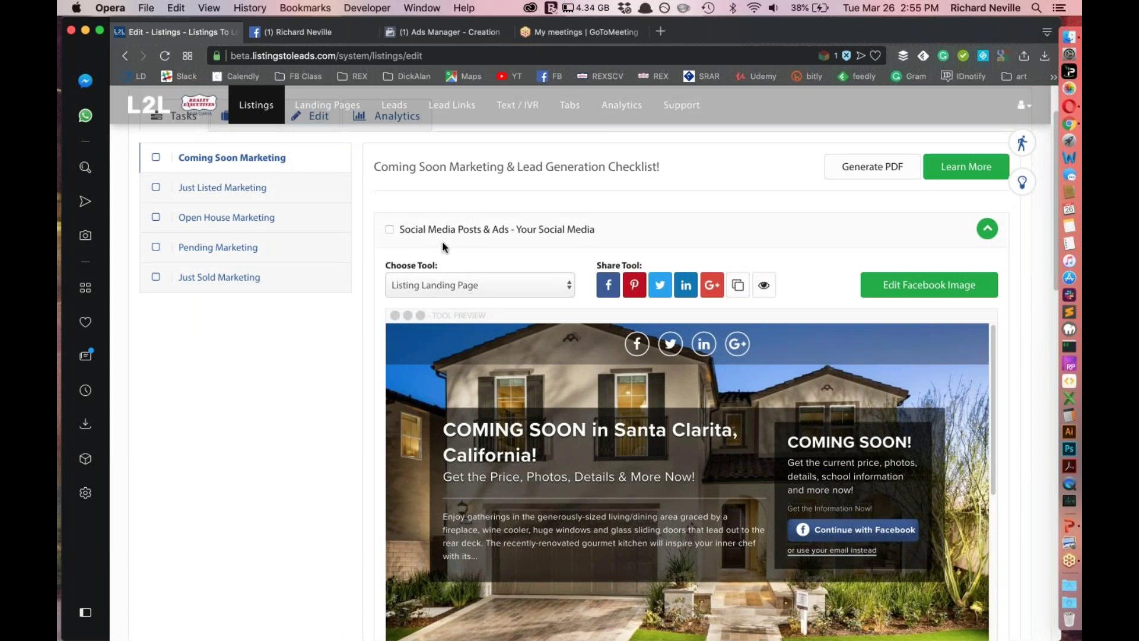
{"action": "left_click_drag", "start_coordinate": [388, 233], "coordinate": [597, 237]}
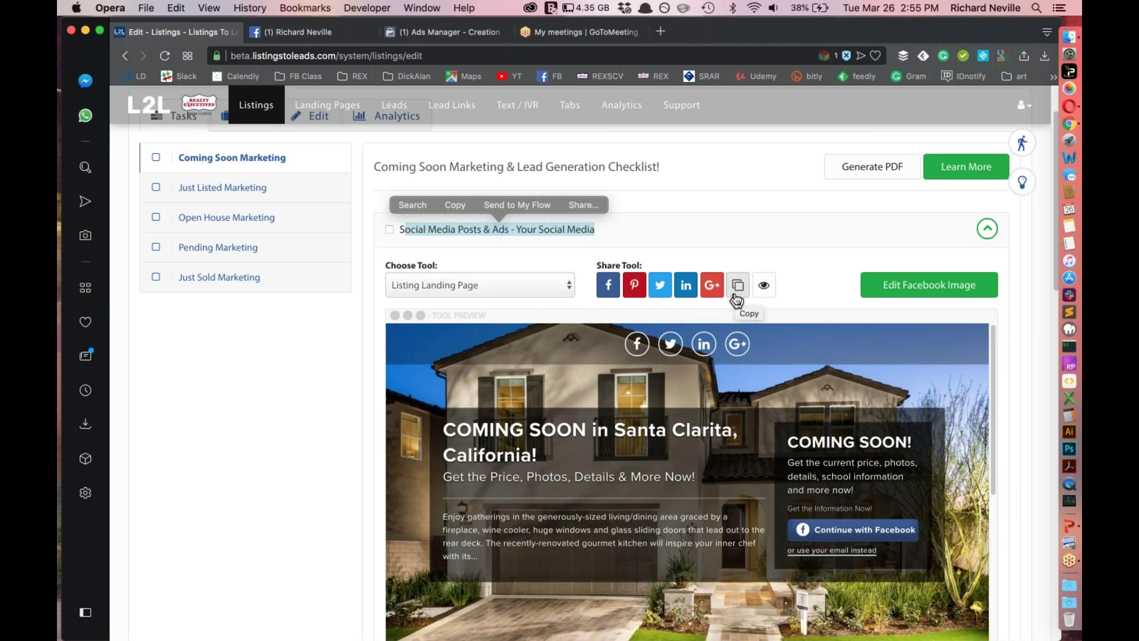
{"action": "left_click", "coordinate": [735, 297]}
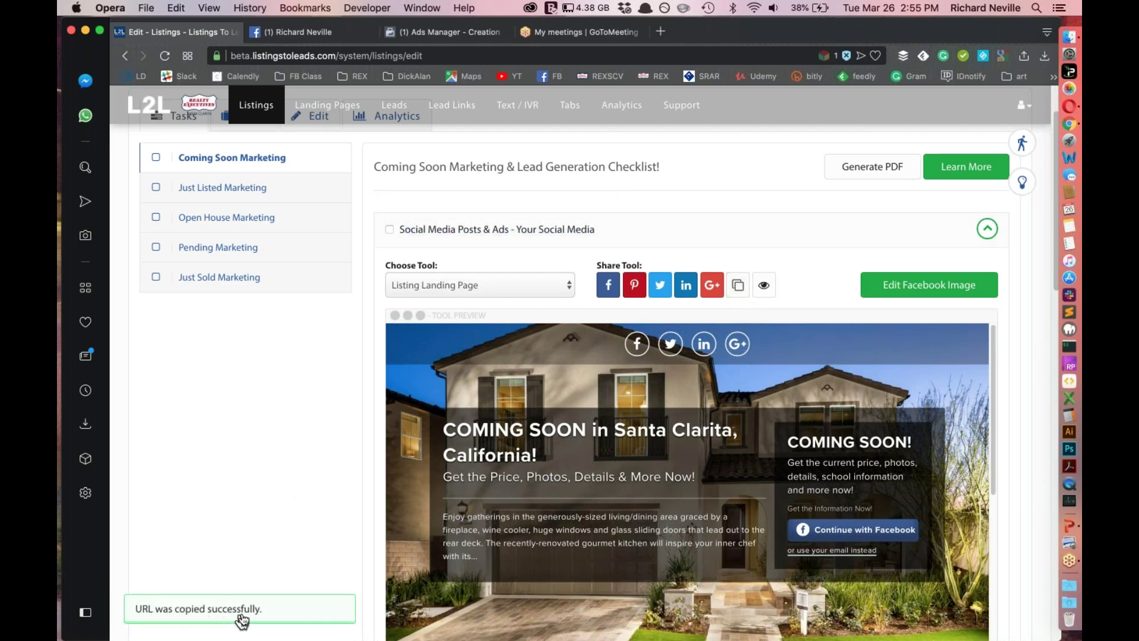
Paste the copied listing URL into the ad's Website URL so the preview loads
{"action": "left_click", "coordinate": [437, 33]}
{"action": "type", "text": "https://www.searchallproperties.com/information/2547743"}
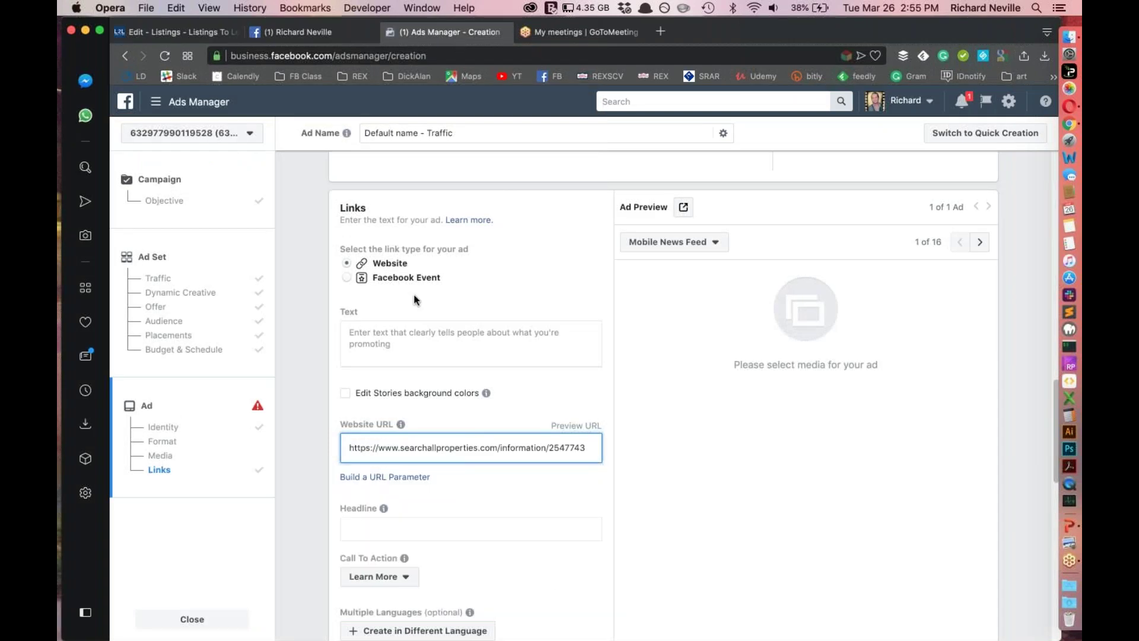
{"action": "left_click", "coordinate": [488, 478]}
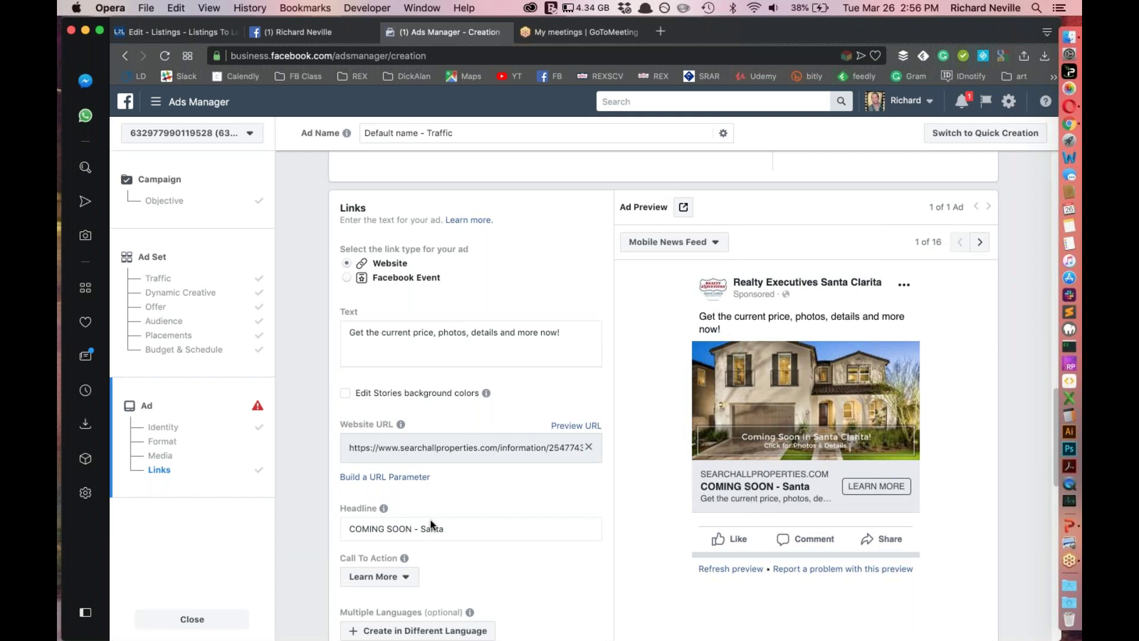
{"action": "scroll", "coordinate": [399, 509], "scroll_direction": "down", "scroll_amount": 3}
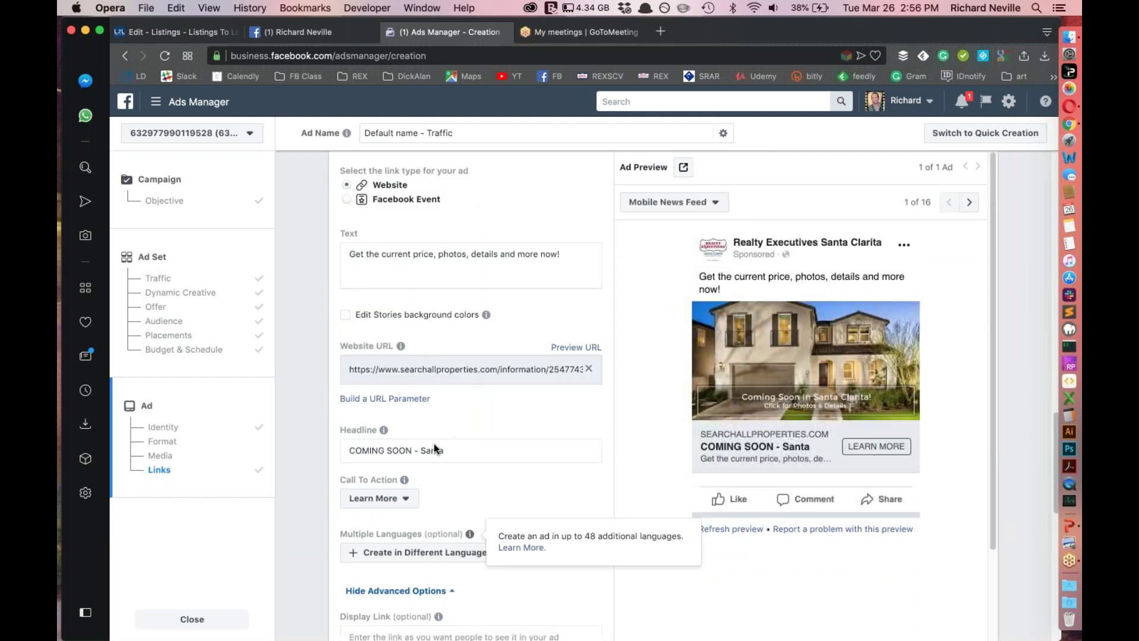
Finish the headline 'COMING SOON - Santa Clarita' and keep Learn More as the call to action
{"action": "left_click", "coordinate": [448, 452]}
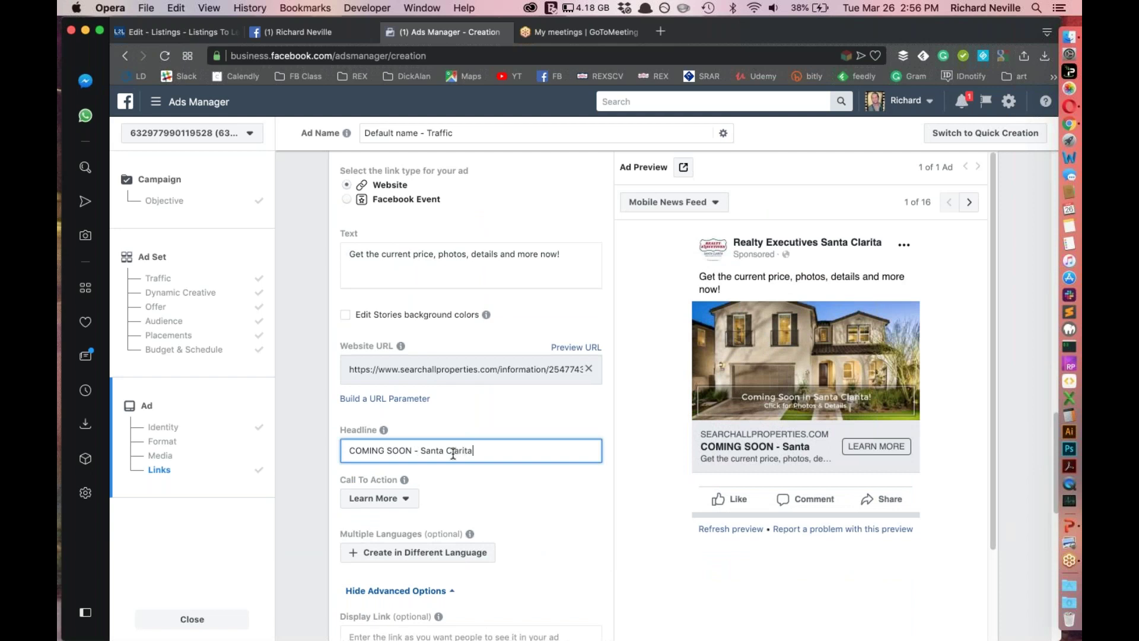
{"action": "left_click", "coordinate": [551, 482]}
{"action": "mouse_move", "coordinate": [403, 479]}
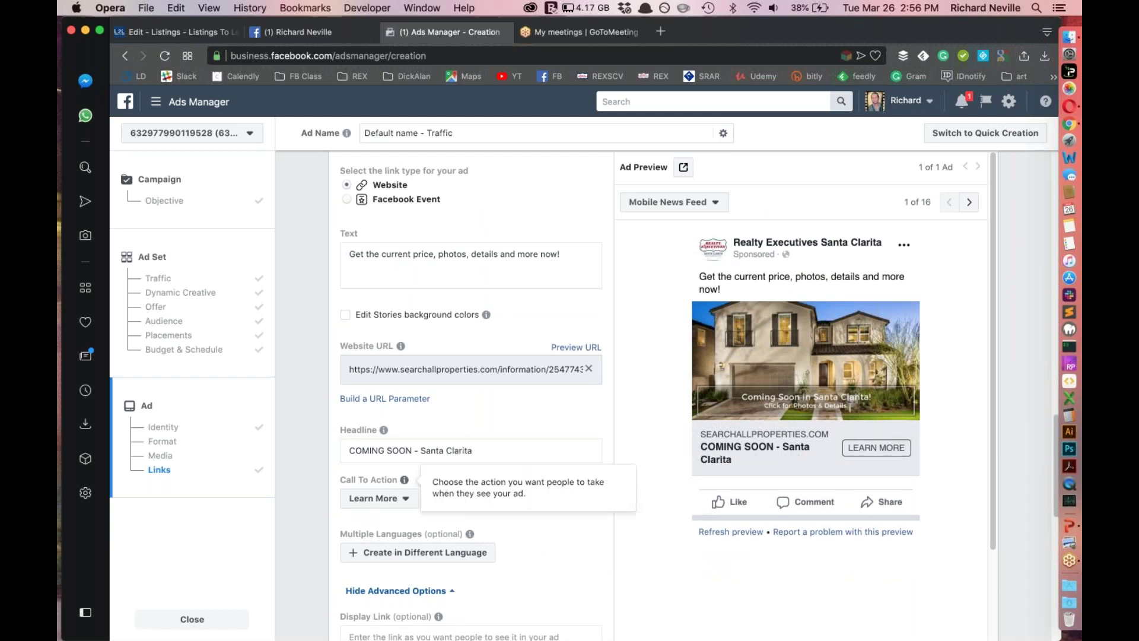
{"action": "scroll", "coordinate": [471, 386], "scroll_direction": "up", "scroll_amount": 1}
{"action": "left_click", "coordinate": [391, 504]}
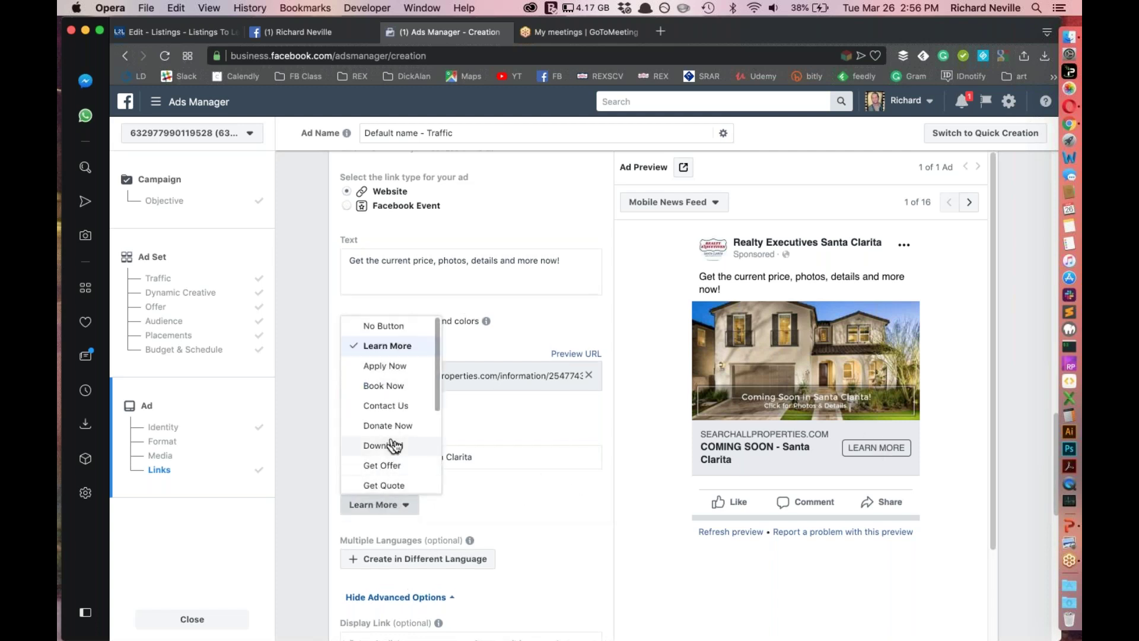
{"action": "left_click", "coordinate": [526, 520]}
{"action": "scroll", "coordinate": [579, 549], "scroll_direction": "up", "scroll_amount": 1}
{"action": "scroll", "coordinate": [578, 550], "scroll_direction": "up", "scroll_amount": 5}
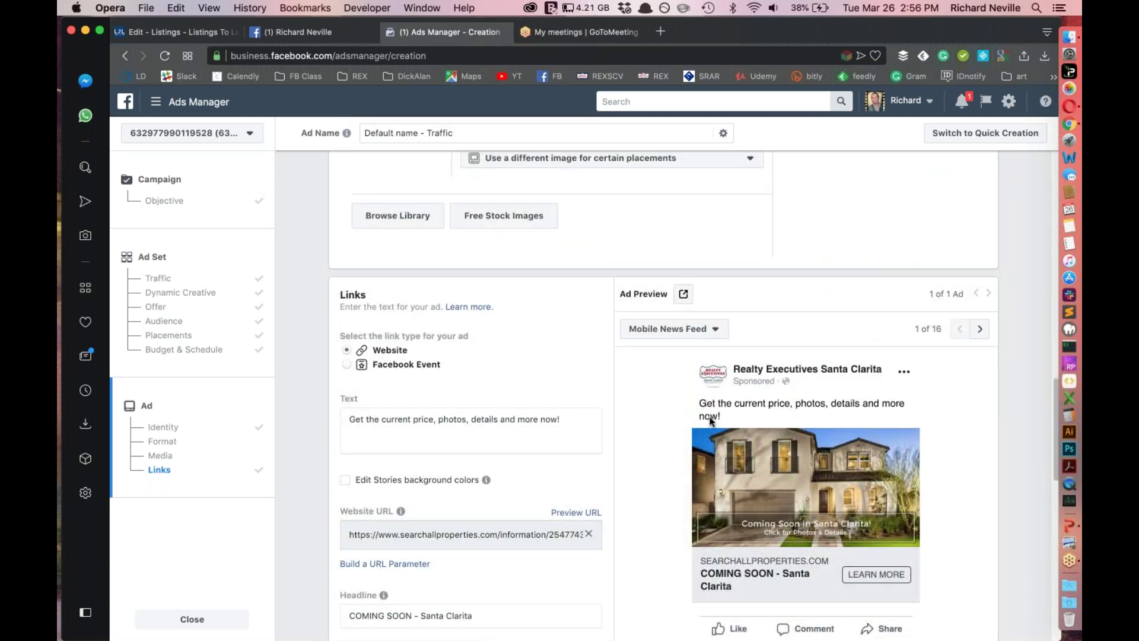
Add 'Coming Soon in Saugus!' as a new first line of the ad text
{"action": "triple_click", "coordinate": [564, 419]}
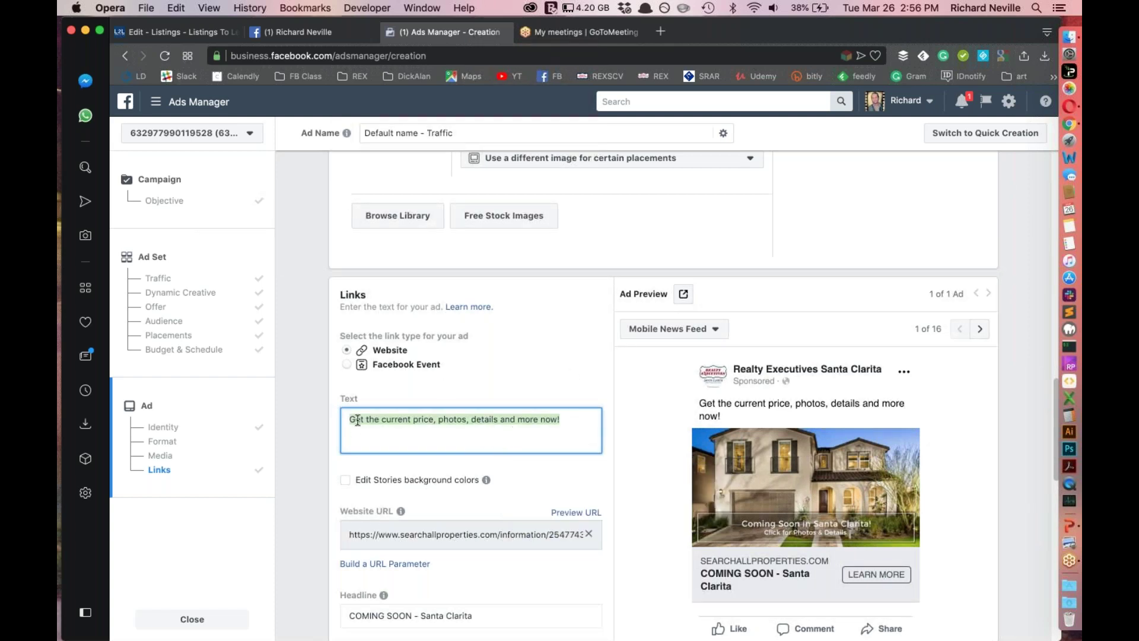
{"action": "left_click", "coordinate": [351, 436]}
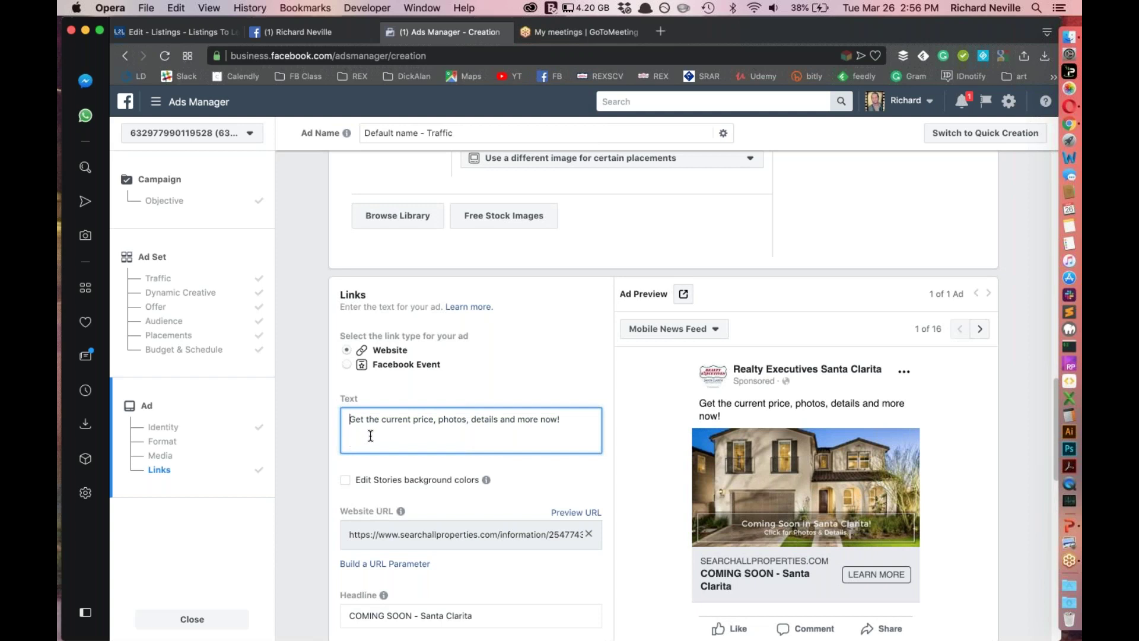
{"action": "key", "text": "Return"}
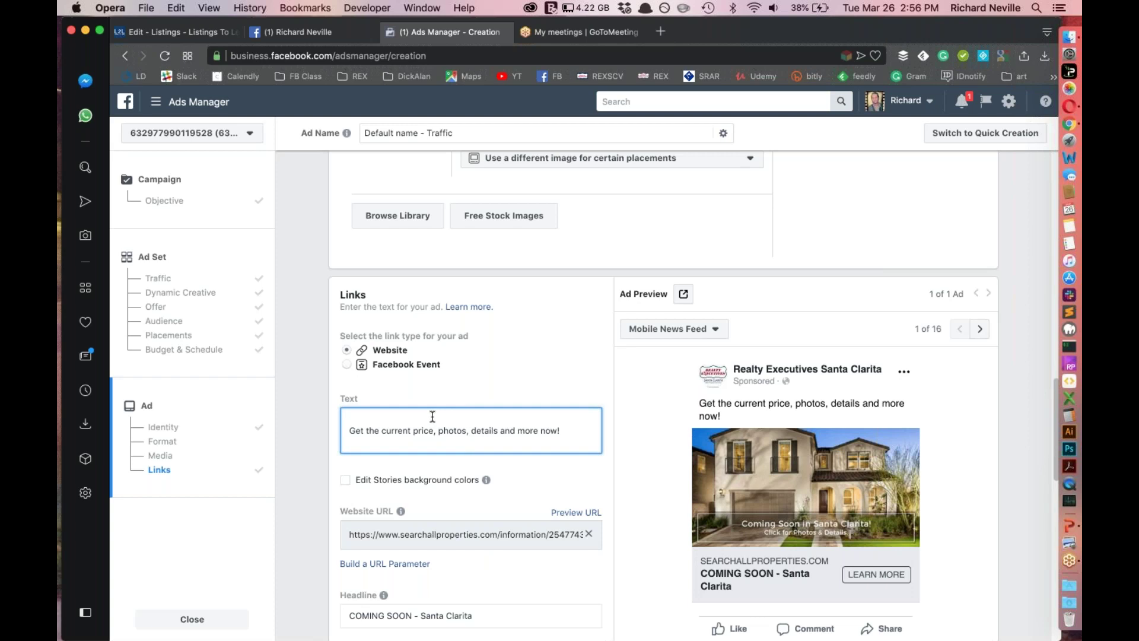
{"action": "type", "text": "Coming Soon in Saugus!"}
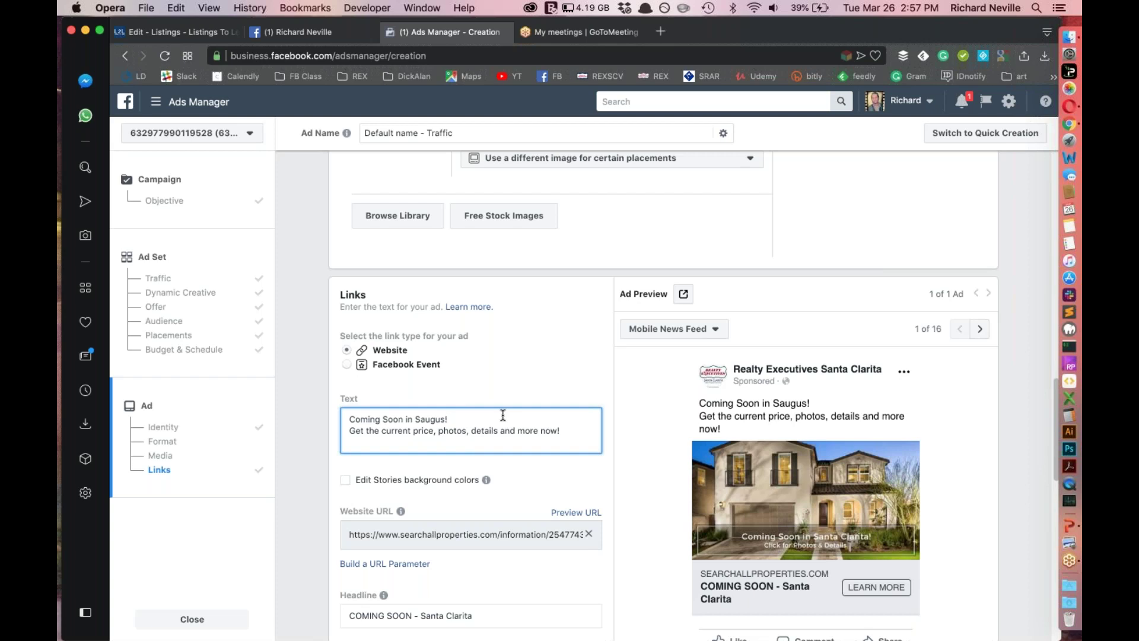
Extend the ad text with 'Hitting the market in 5 Days!!' and begin a draft second line
{"action": "type", "text": "Hi"}
{"action": "type", "text": "ting the"}
{"action": "key", "text": "BackSpace"}
{"action": "key", "text": "BackSpace"}
{"action": "key", "text": "BackSpace"}
{"action": "key", "text": "BackSpace"}
{"action": "key", "text": "BackSpace"}
{"action": "key", "text": "BackSpace"}
{"action": "key", "text": "BackSpace"}
{"action": "key", "text": "BackSpace"}
{"action": "type", "text": "ti"}
{"action": "type", "text": "ing the"}
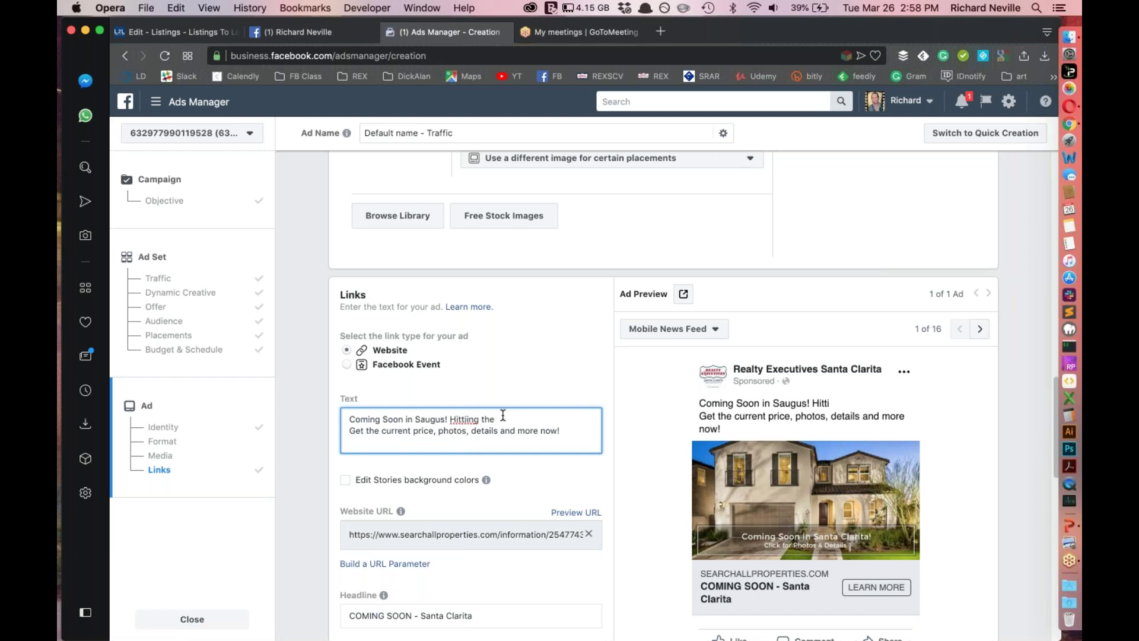
{"action": "key", "text": "BackSpace"}
{"action": "key", "text": "BackSpace"}
{"action": "key", "text": "BackSpace"}
{"action": "key", "text": "BackSpace"}
{"action": "key", "text": "BackSpace"}
{"action": "key", "text": "BackSpace"}
{"action": "key", "text": "BackSpace"}
{"action": "type", "text": "ng the market in 5 "}
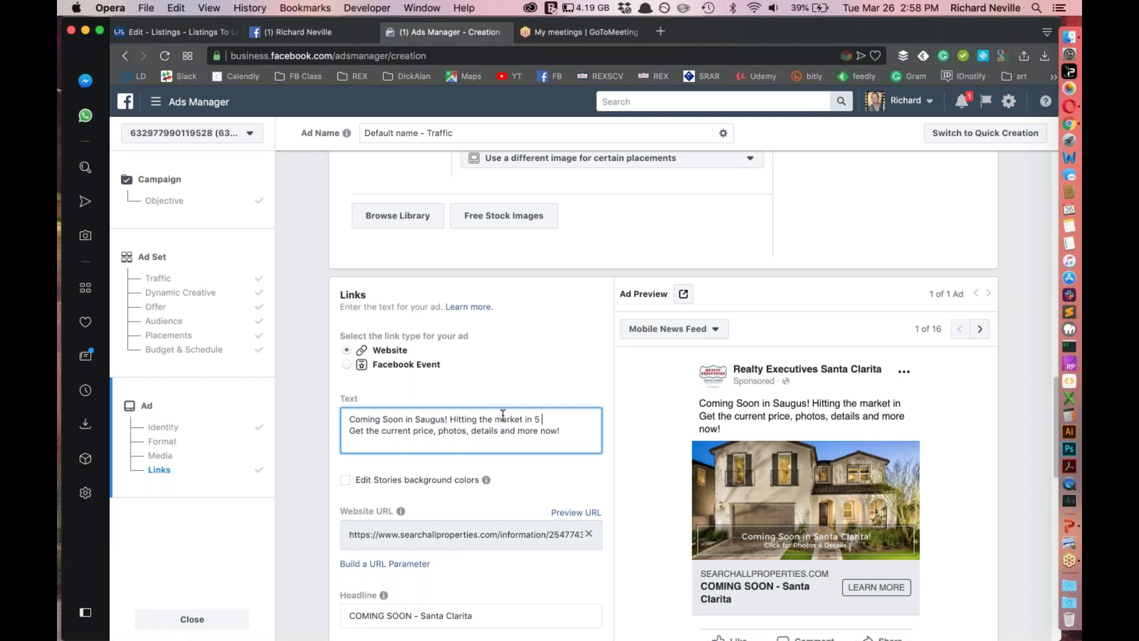
{"action": "type", "text": "Days!! B"}
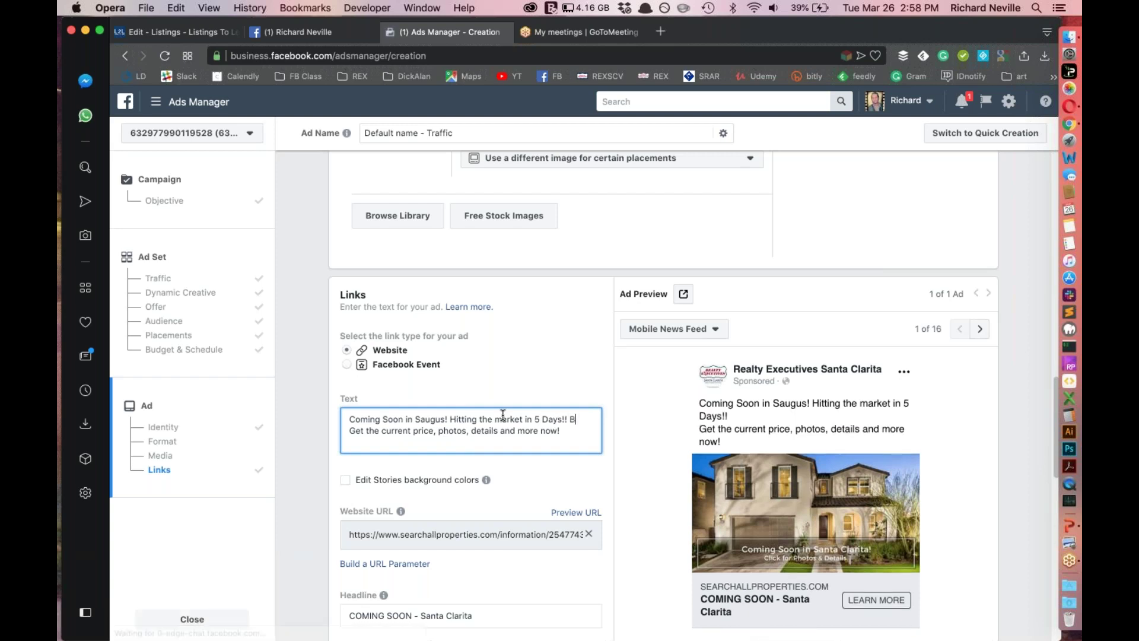
{"action": "key", "text": "Return"}
{"action": "type", "text": "Be the fi"}
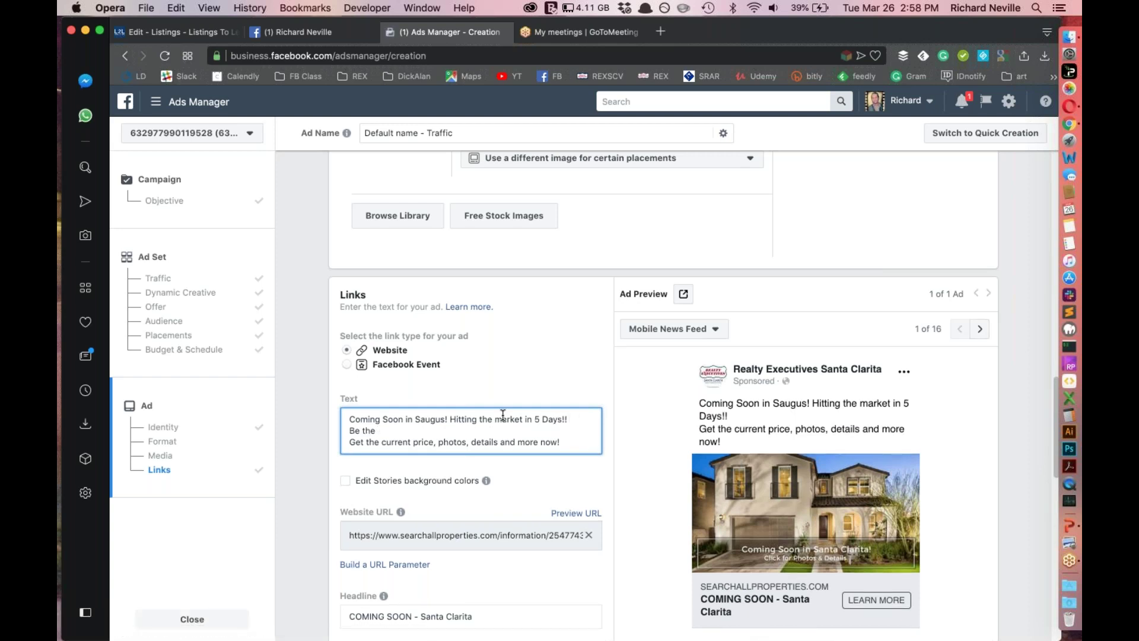
{"action": "type", "text": "rst to see the "}
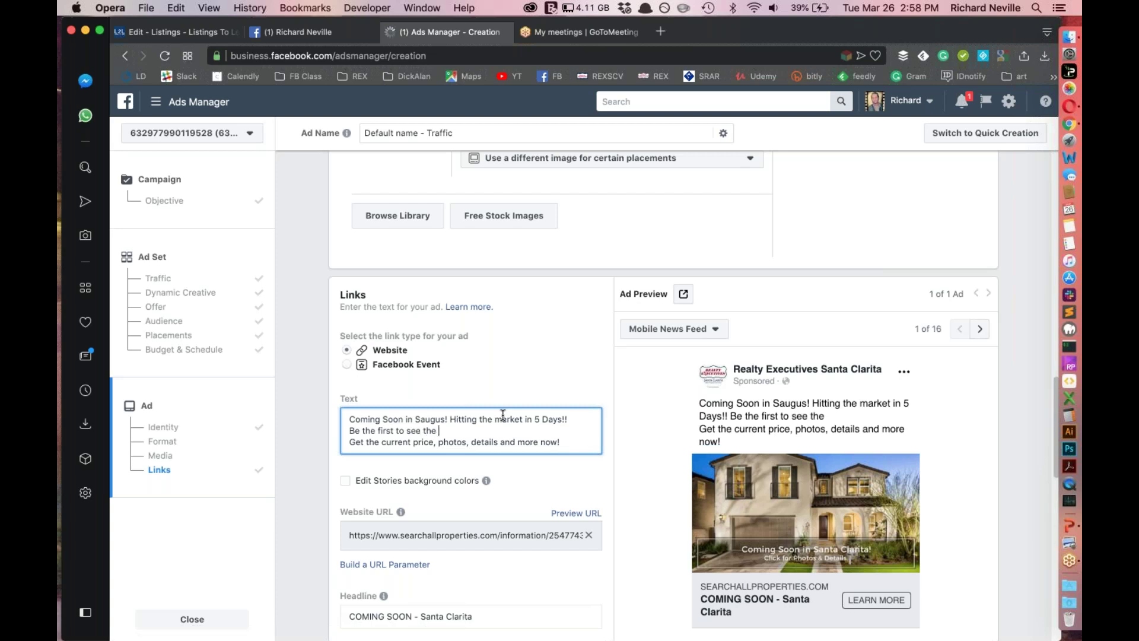
{"action": "type", "text": "p"}
Delete the draft line, change 'Get' to 'Click here to get', and add a call-me line with the agent's phone number
{"action": "double_click", "coordinate": [410, 431]}
{"action": "triple_click", "coordinate": [410, 433]}
{"action": "left_click", "coordinate": [415, 432]}
{"action": "left_click_drag", "start_coordinate": [445, 431], "coordinate": [331, 433]}
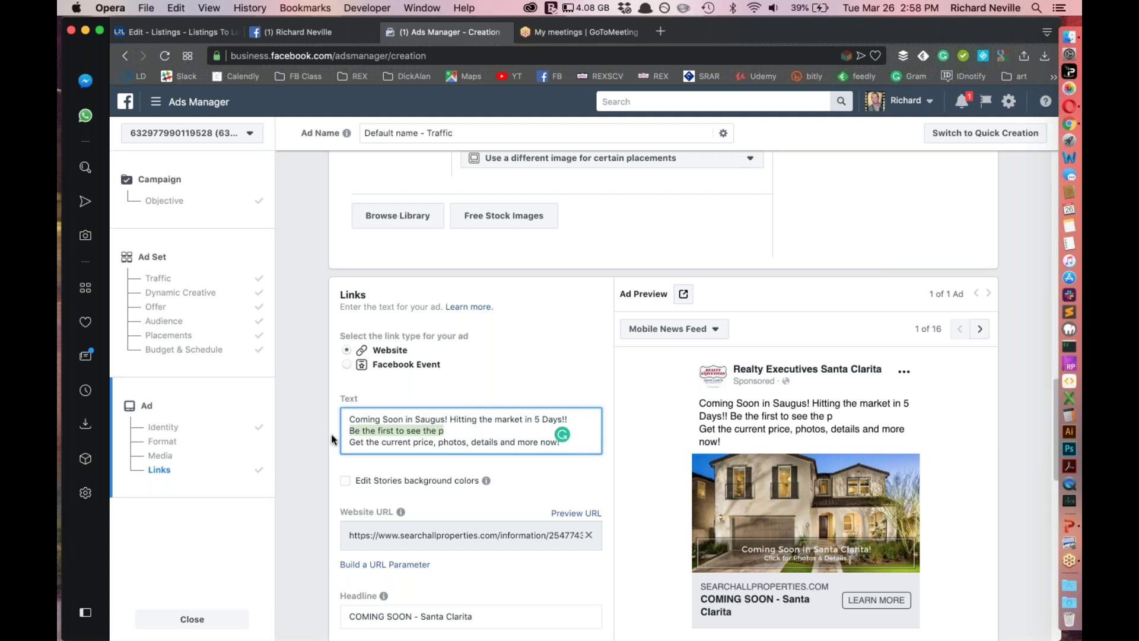
{"action": "key", "text": "BackSpace"}
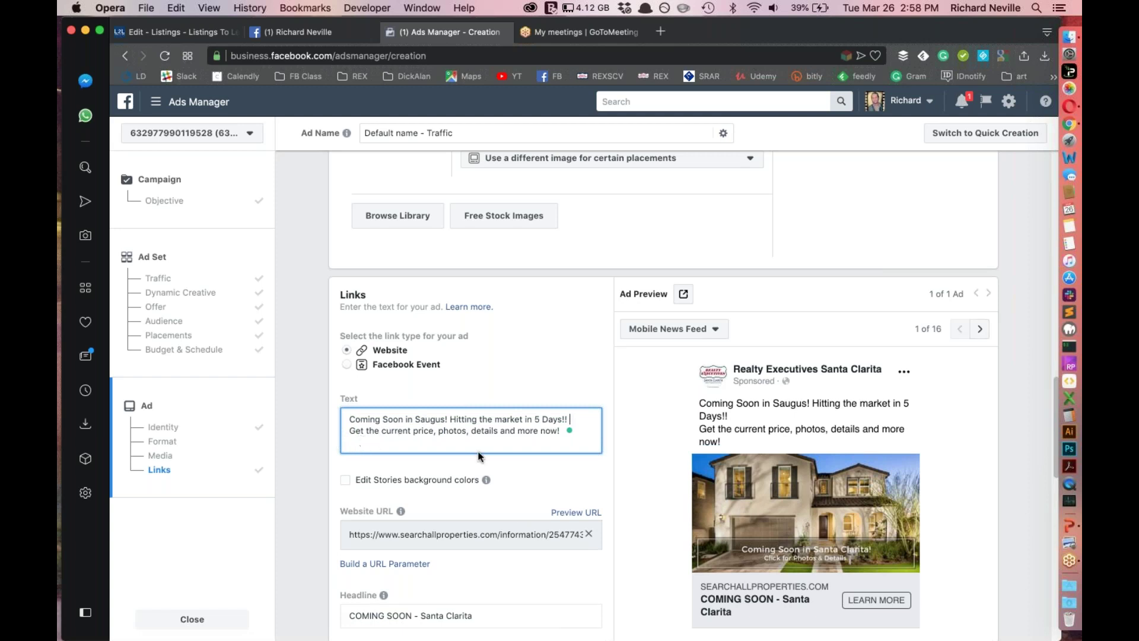
{"action": "key", "text": "BackSpace"}
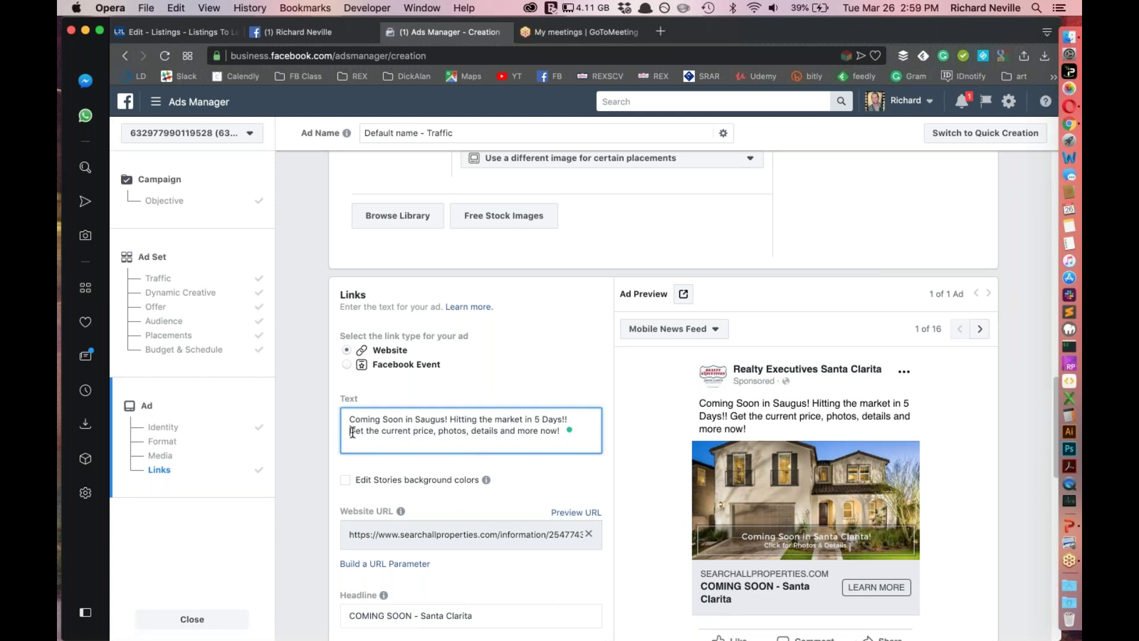
{"action": "double_click", "coordinate": [354, 432]}
{"action": "type", "text": "Click h"}
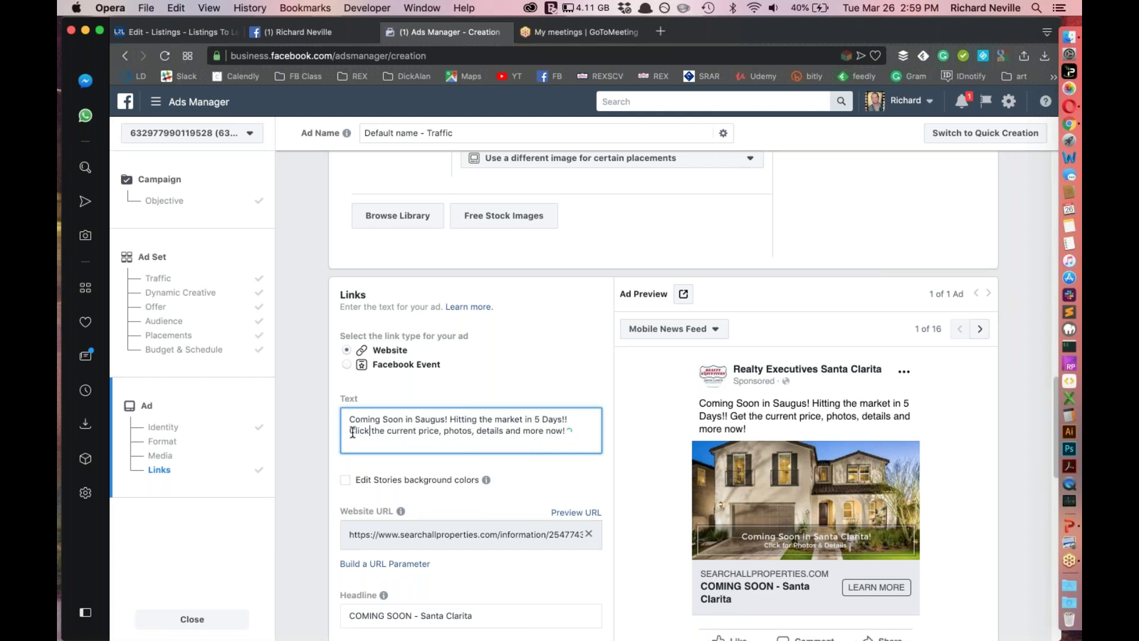
{"action": "type", "text": "ere to"}
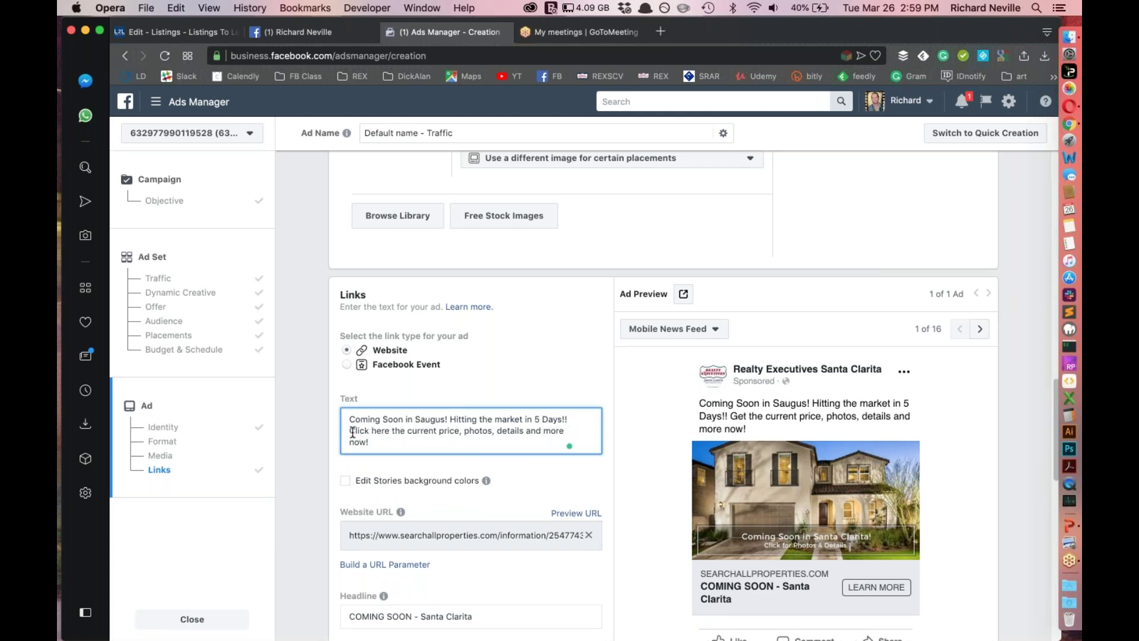
{"action": "type", "text": " get t"}
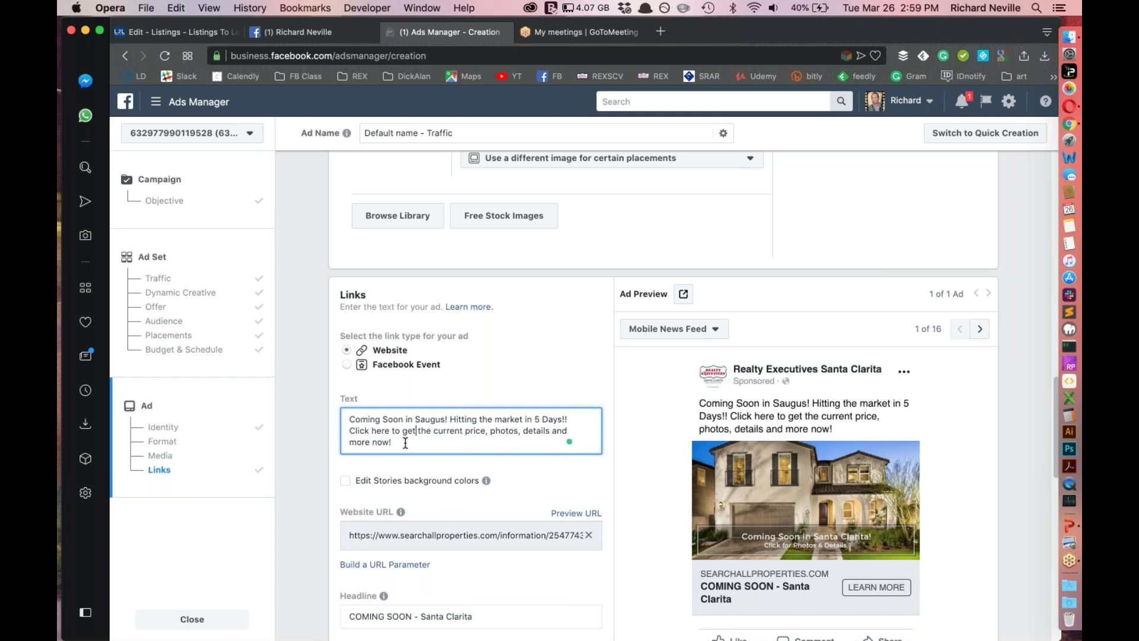
{"action": "type", "text": "he current price, photos, details and more now! Call me at "}
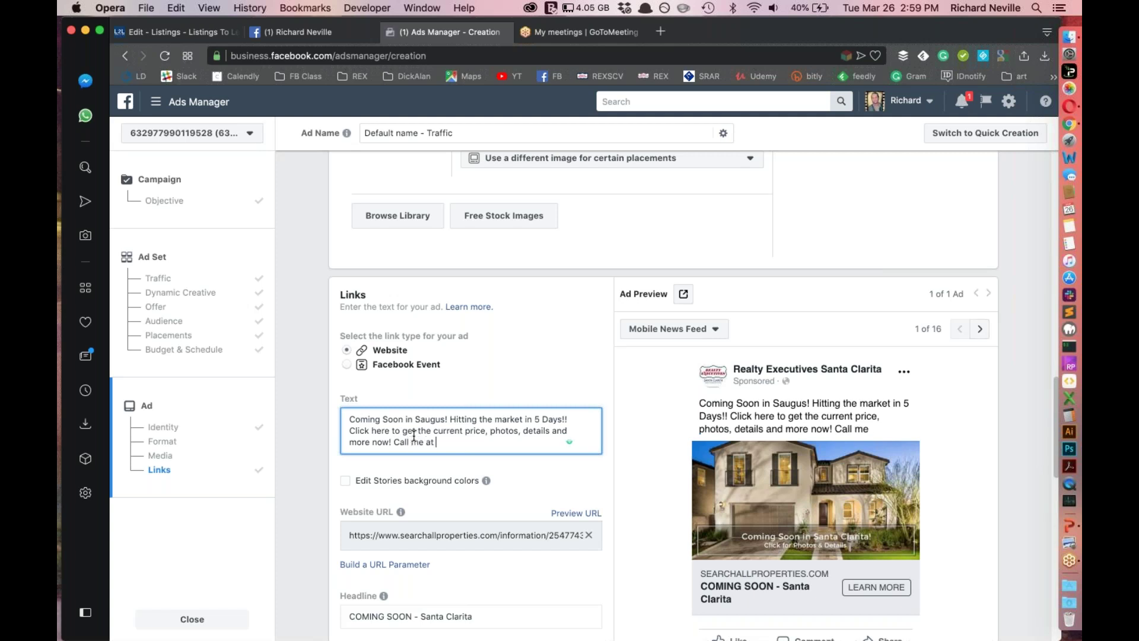
{"action": "type", "text": "(661) 555-5555 for "}
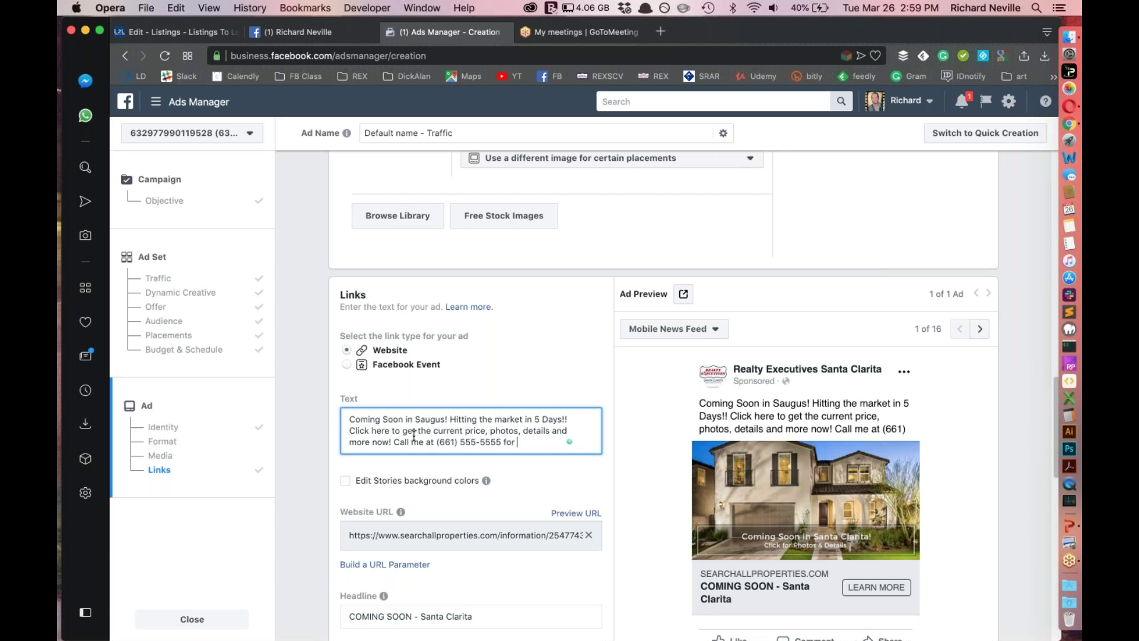
{"action": "type", "text": "a private showing!"}
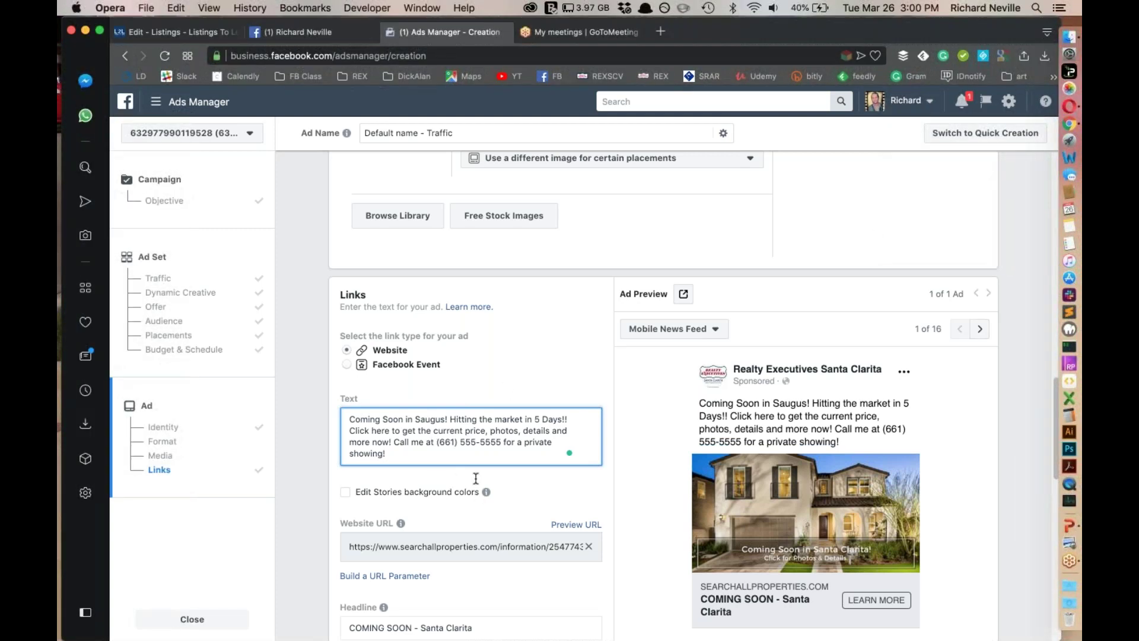
{"action": "scroll", "coordinate": [415, 475], "scroll_direction": "down", "scroll_amount": 2}
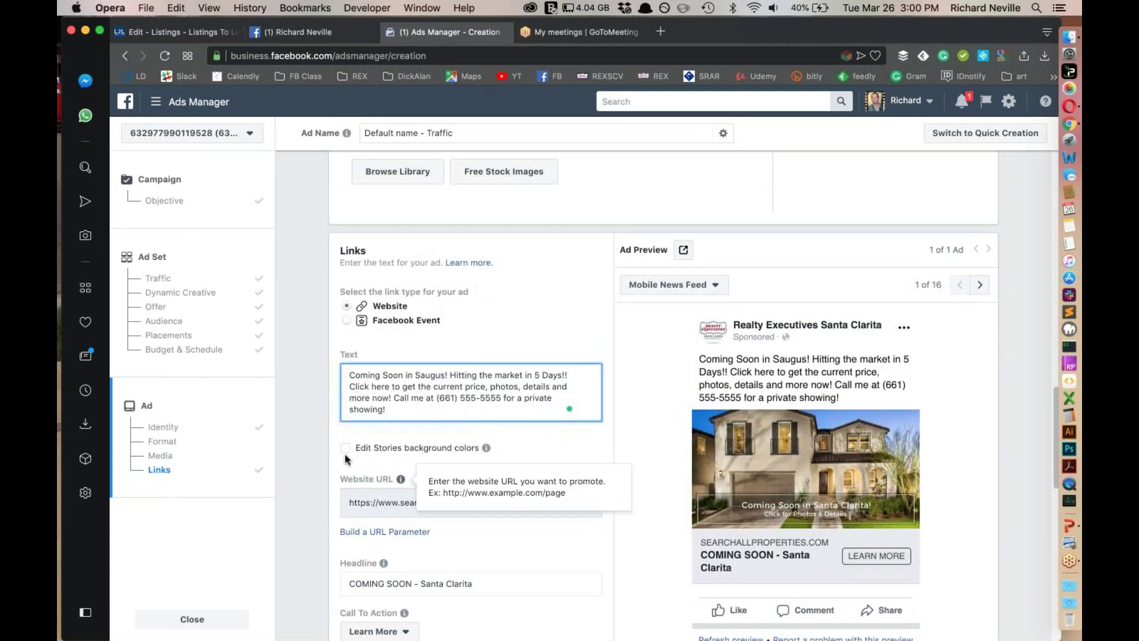
{"action": "left_click", "coordinate": [345, 449]}
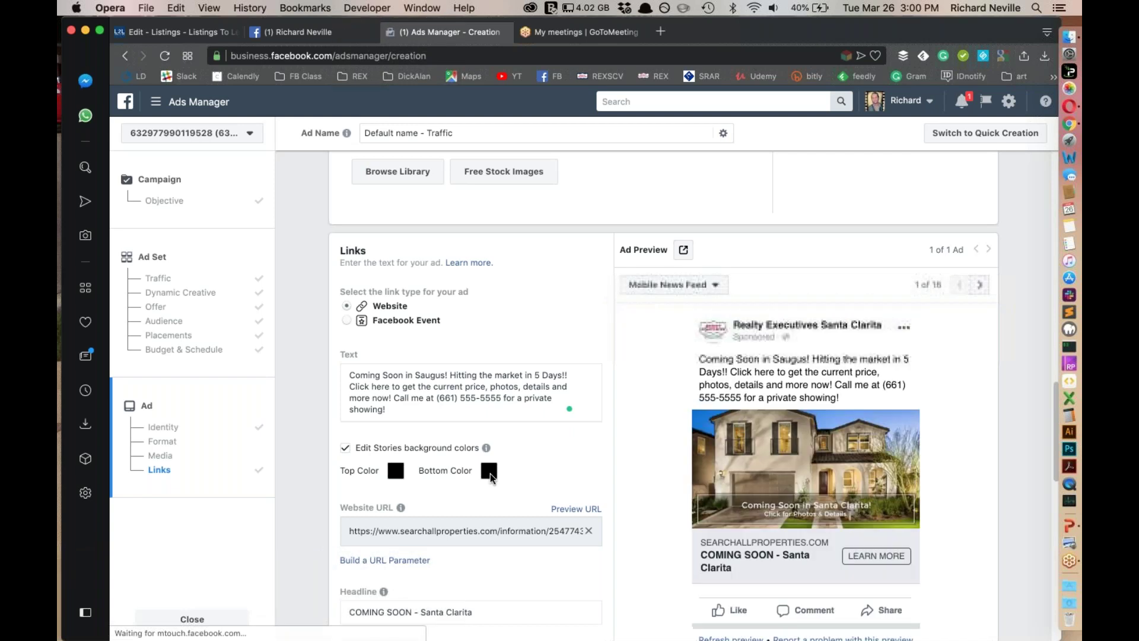
{"action": "left_click", "coordinate": [490, 472]}
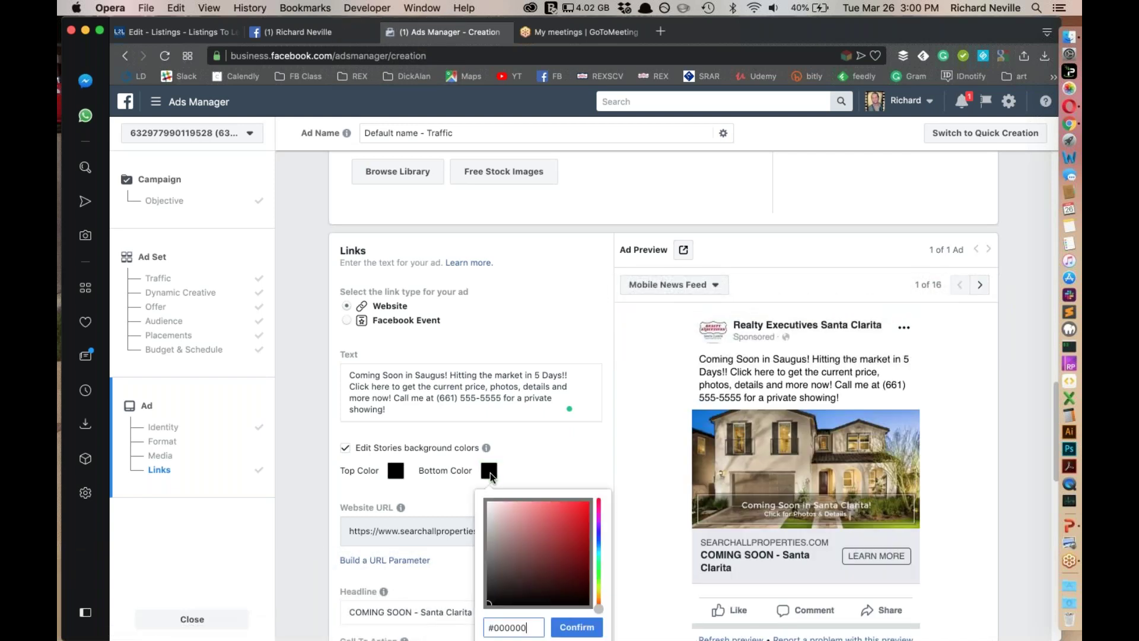
{"action": "left_click", "coordinate": [600, 536]}
{"action": "left_click", "coordinate": [530, 526]}
{"action": "triple_click", "coordinate": [519, 627]}
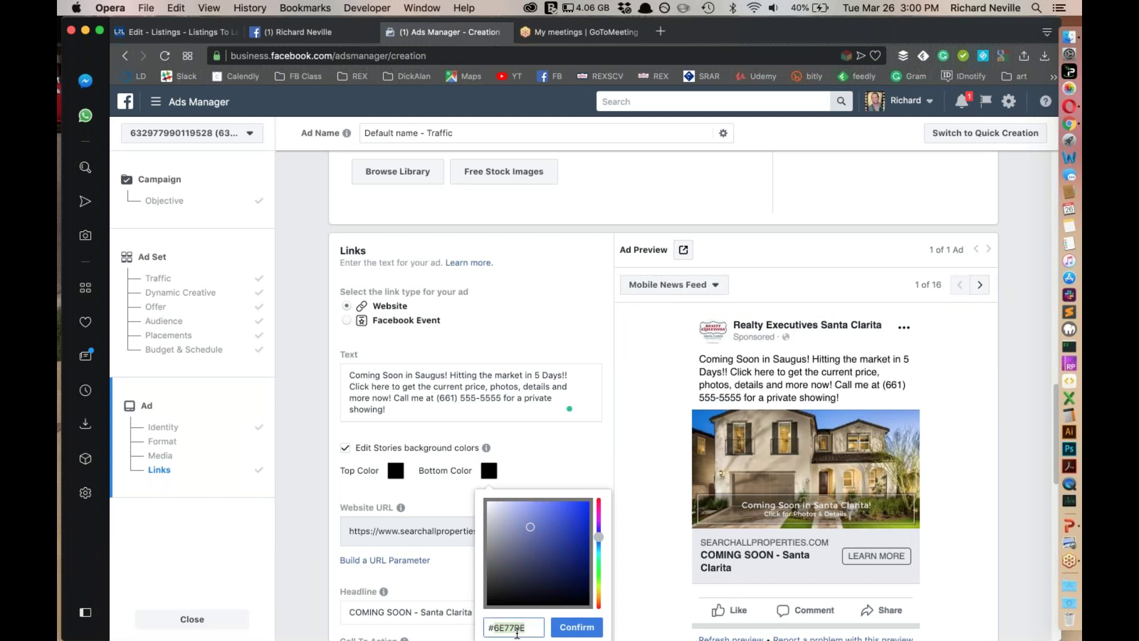
{"action": "left_click", "coordinate": [527, 460]}
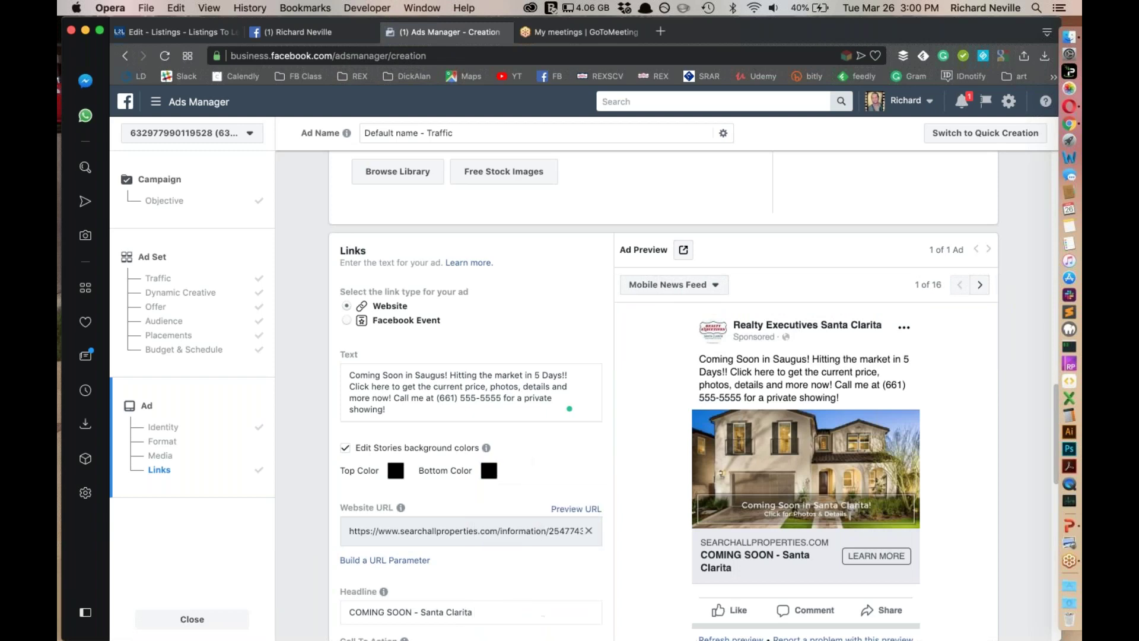
{"action": "left_click", "coordinate": [346, 449]}
{"action": "scroll", "coordinate": [543, 439], "scroll_direction": "down", "scroll_amount": 5}
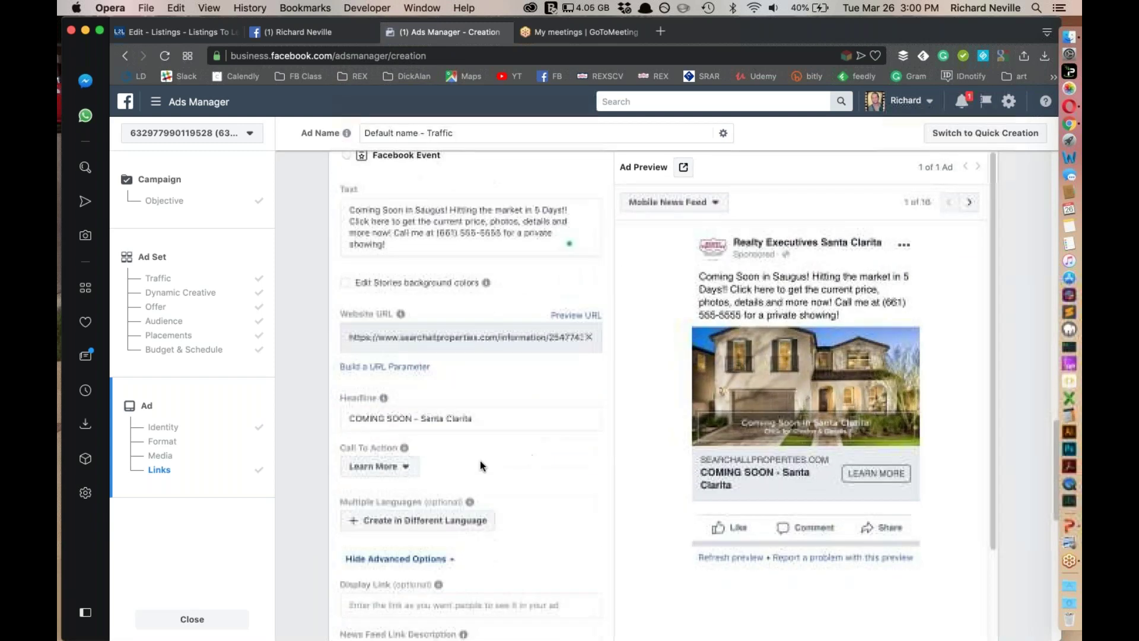
{"action": "scroll", "coordinate": [392, 391], "scroll_direction": "down", "scroll_amount": 3}
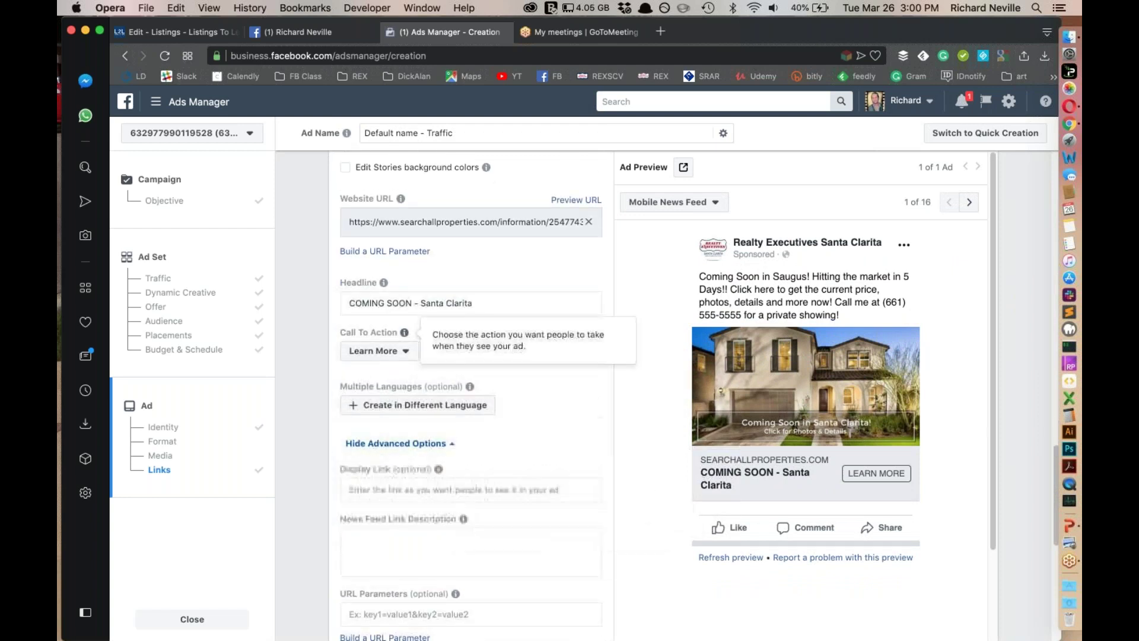
{"action": "scroll", "coordinate": [532, 409], "scroll_direction": "down", "scroll_amount": 3}
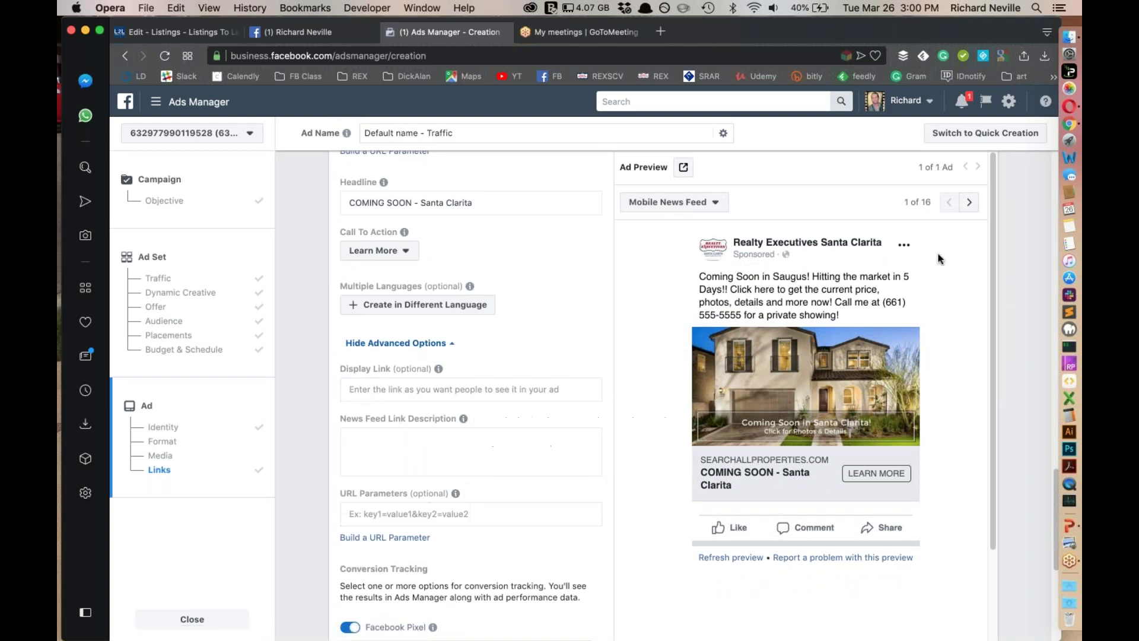
Preview the ad in Desktop News Feed, testing then clearing a 'TEST' link description
{"action": "left_click", "coordinate": [971, 204]}
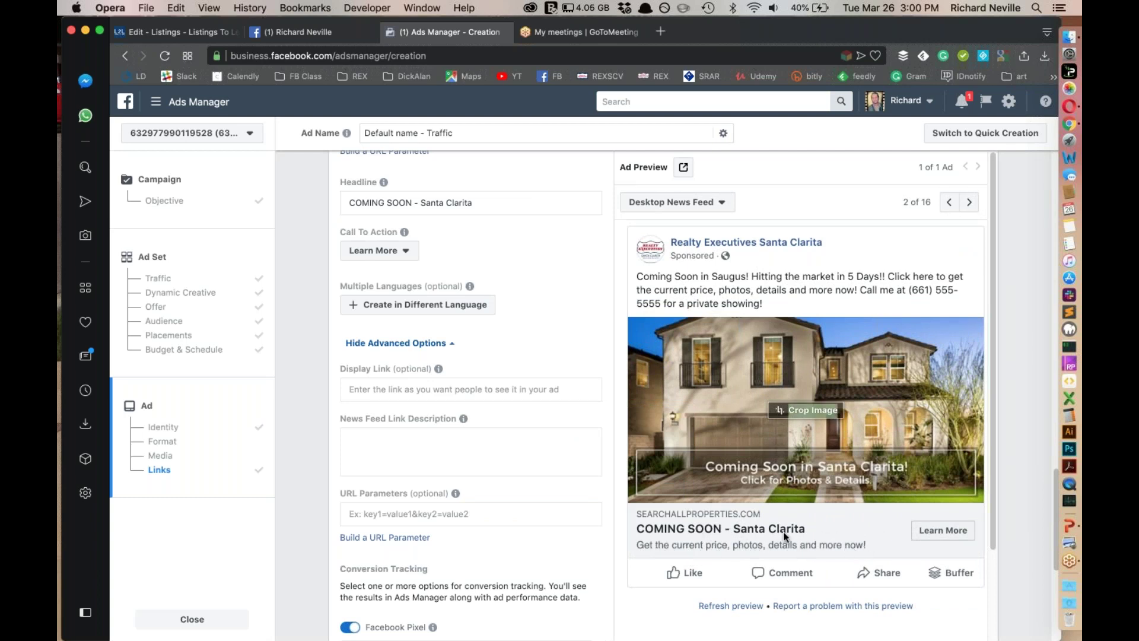
{"action": "left_click_drag", "start_coordinate": [817, 532], "coordinate": [817, 531]}
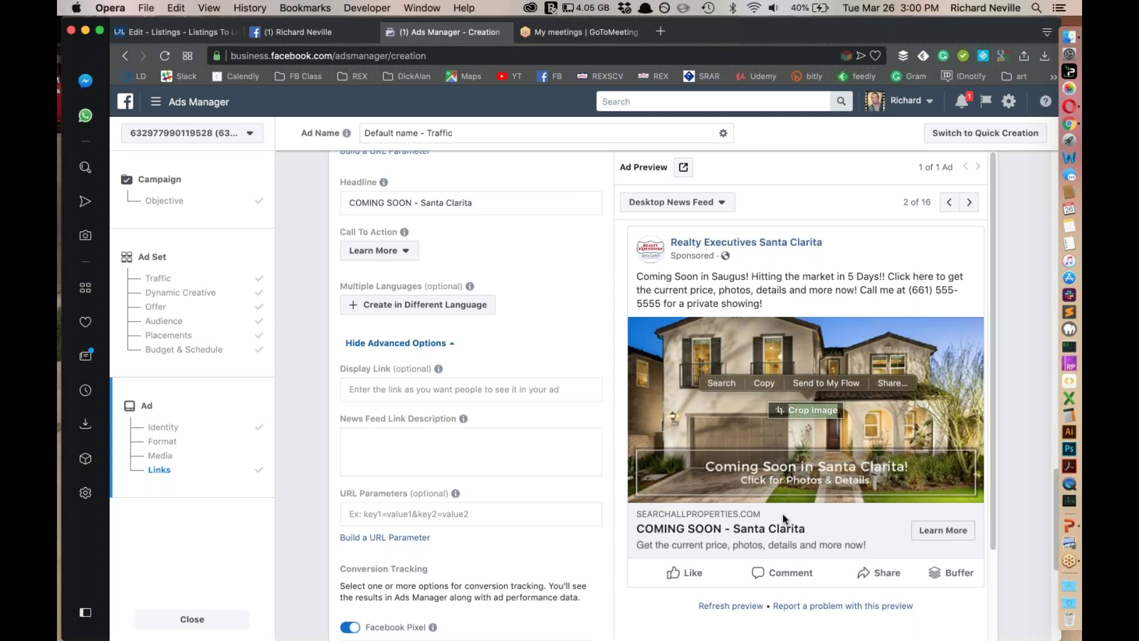
{"action": "left_click", "coordinate": [407, 439]}
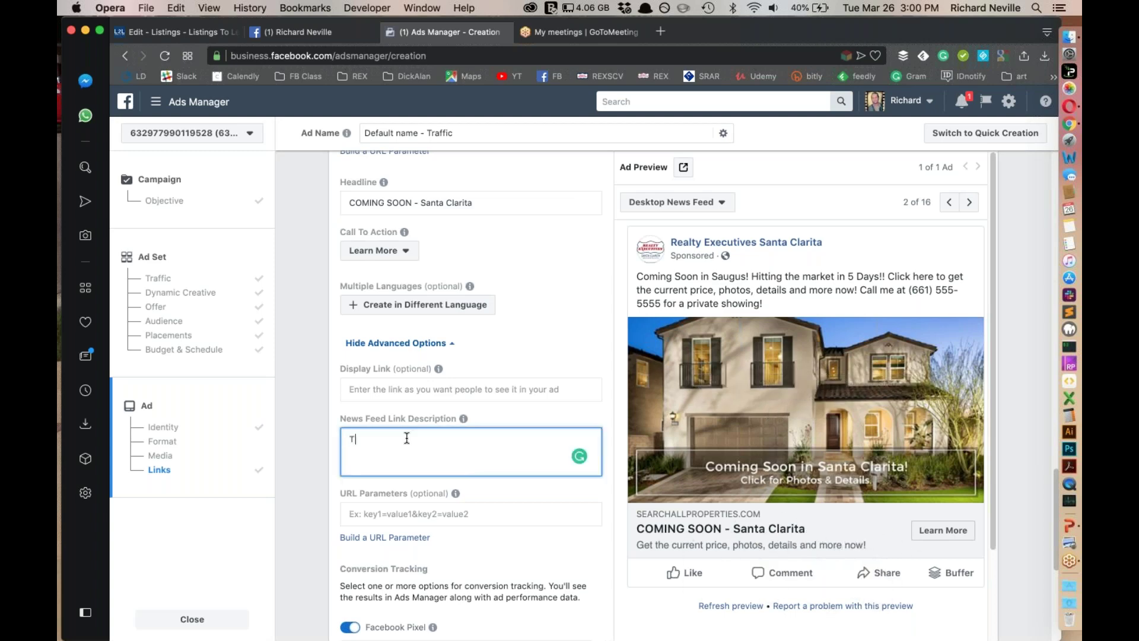
{"action": "left_click", "coordinate": [500, 460]}
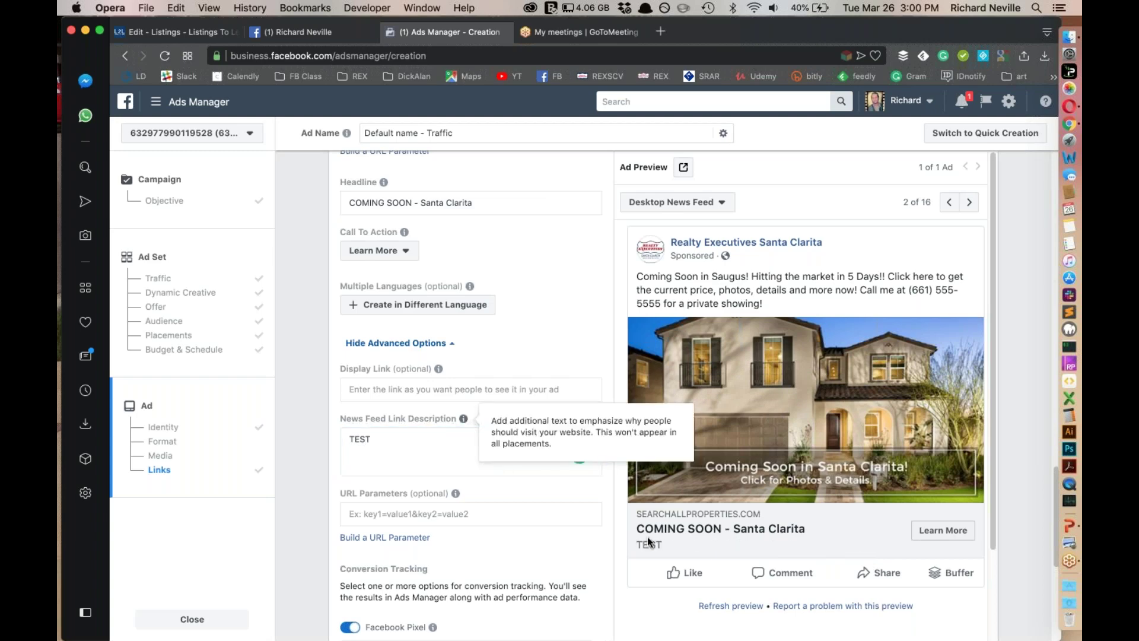
{"action": "left_click", "coordinate": [430, 448]}
{"action": "key", "text": "BackSpace"}
{"action": "key", "text": "BackSpace"}
{"action": "left_click", "coordinate": [540, 417]}
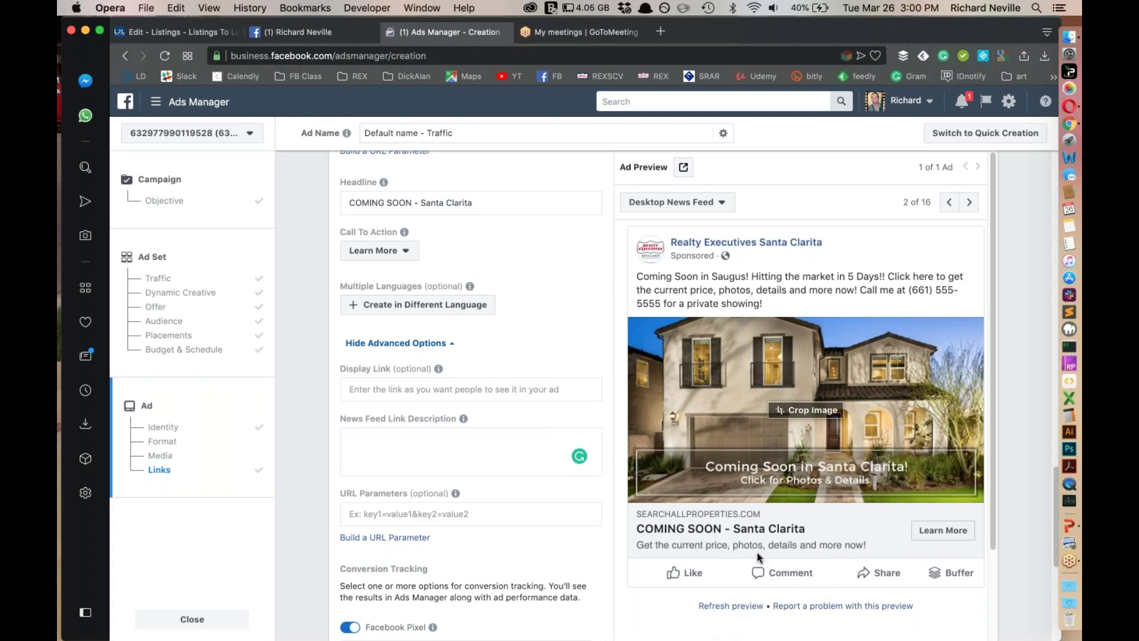
Scroll to the bottom of the ad form and confirm to publish the campaign
{"action": "scroll", "coordinate": [457, 481], "scroll_direction": "down", "scroll_amount": 5}
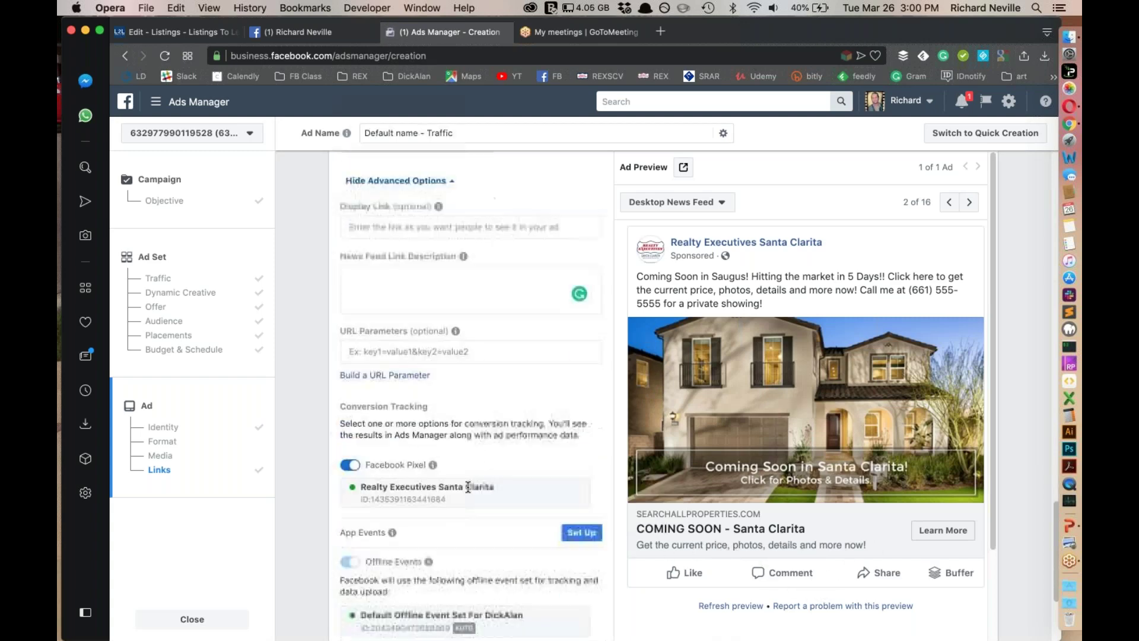
{"action": "scroll", "coordinate": [492, 515], "scroll_direction": "down", "scroll_amount": 2}
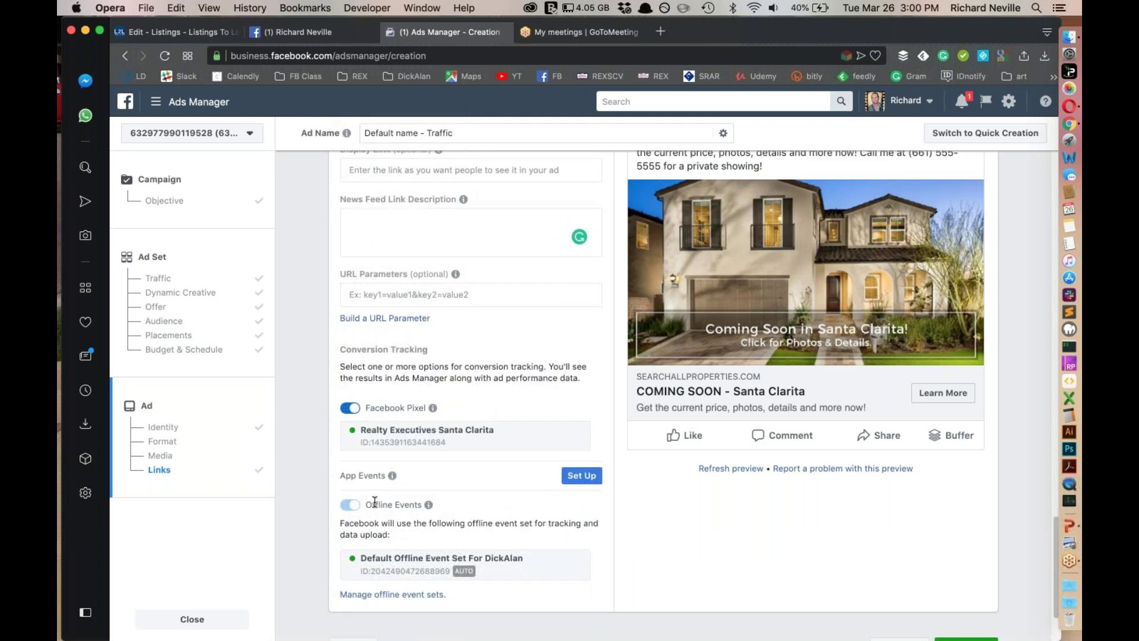
{"action": "scroll", "coordinate": [759, 599], "scroll_direction": "down", "scroll_amount": 3}
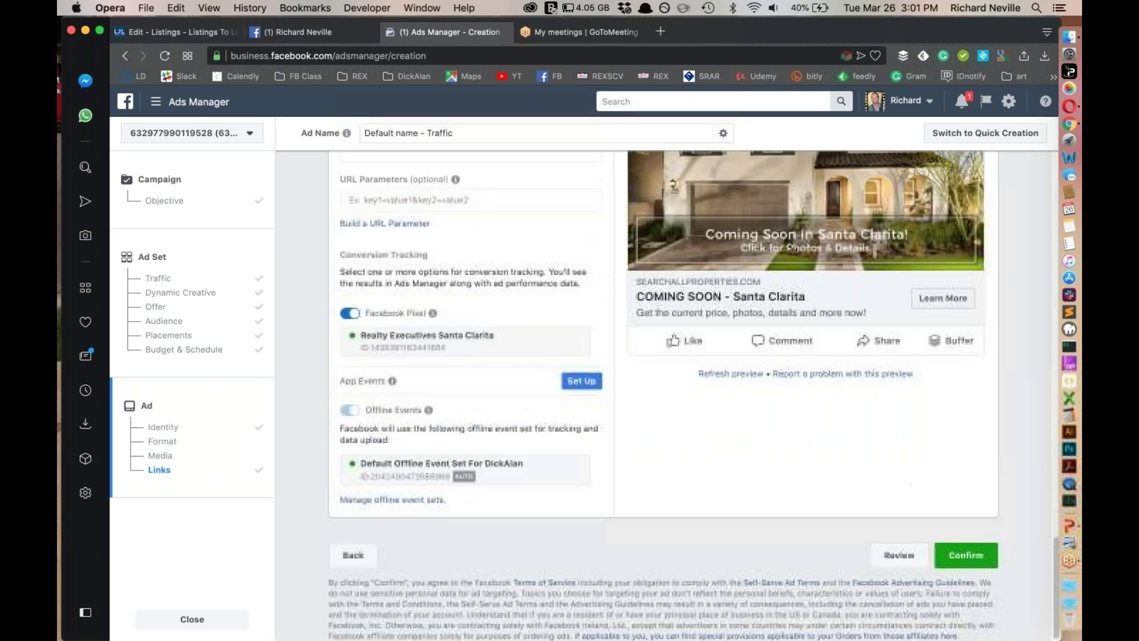
{"action": "left_click", "coordinate": [966, 554]}
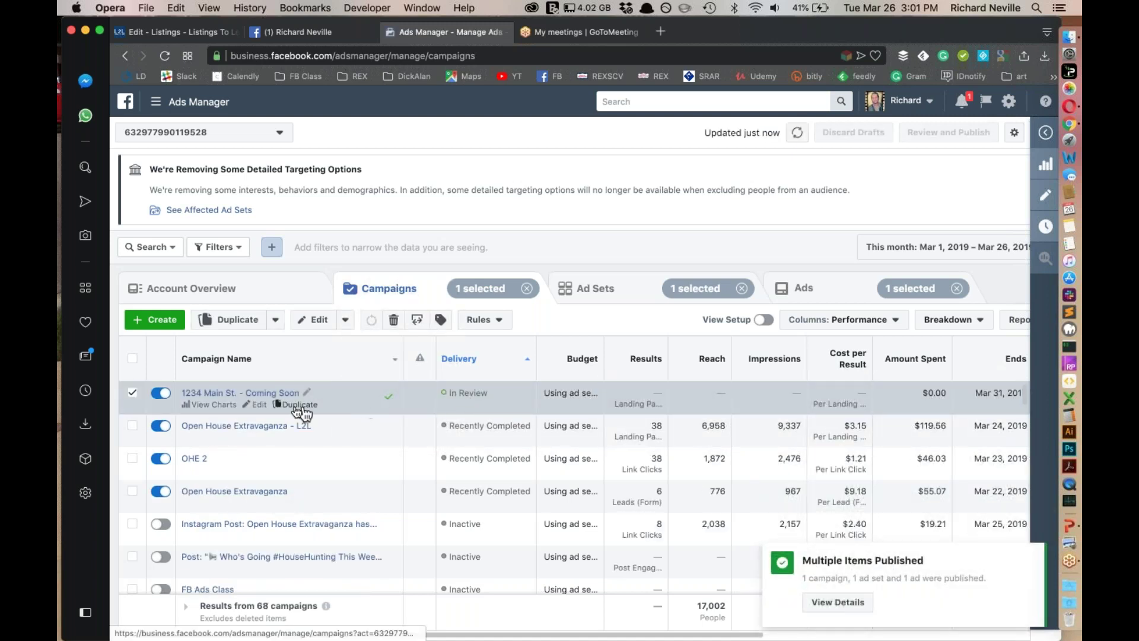
Open the 1234 Main St. - Coming Soon campaign for editing and select the Santa Clarita Area ad set
{"action": "left_click", "coordinate": [260, 407]}
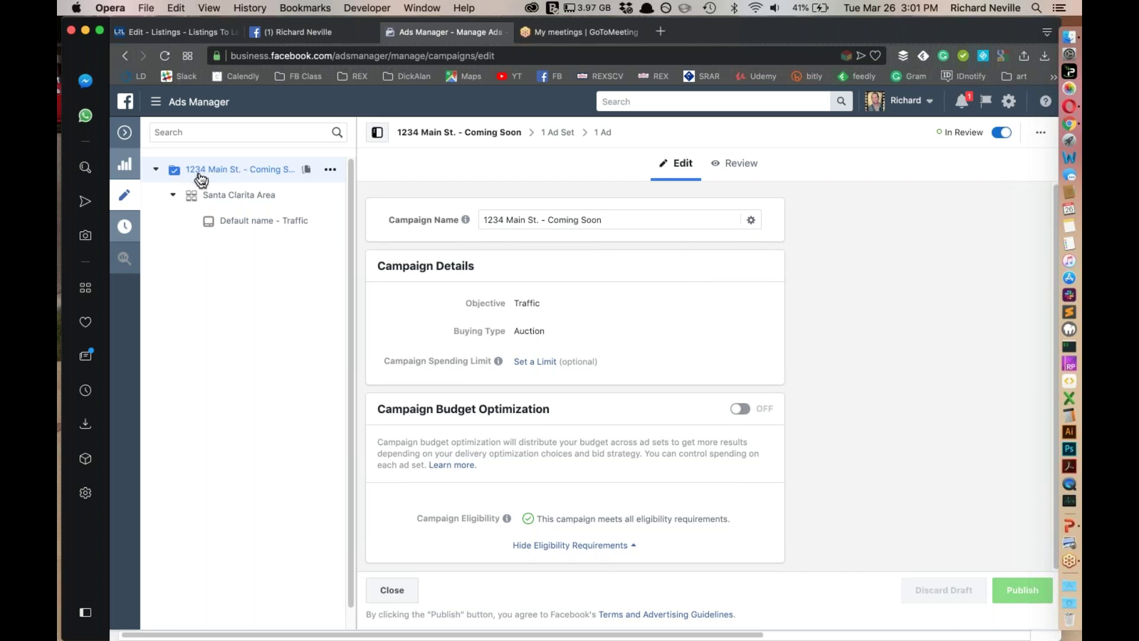
{"action": "left_click", "coordinate": [243, 196]}
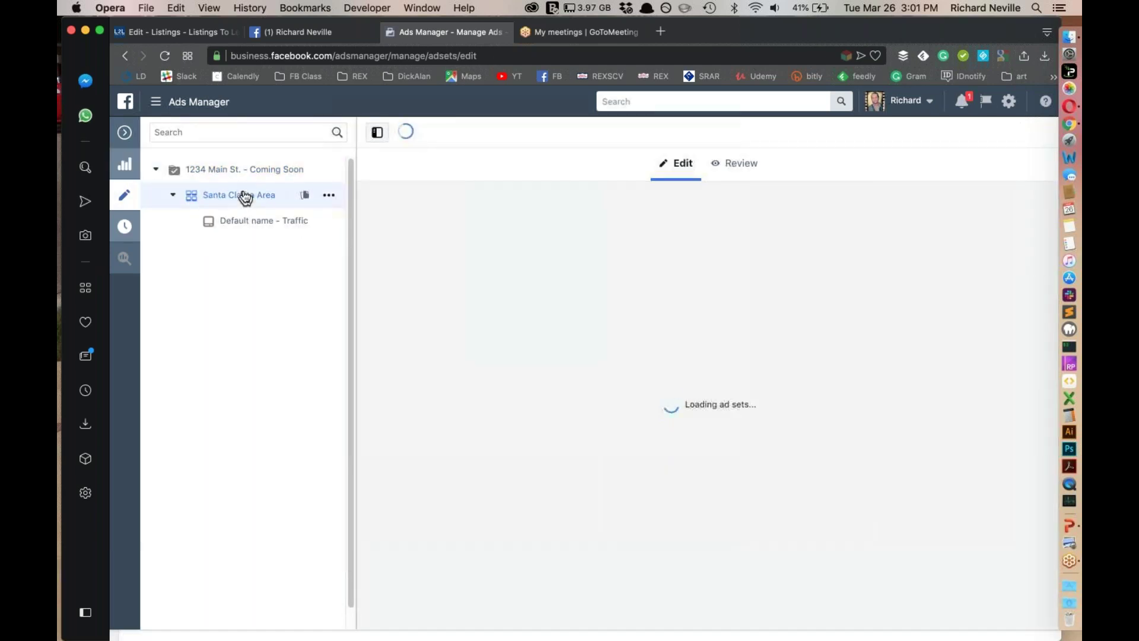
{"action": "left_click", "coordinate": [240, 171]}
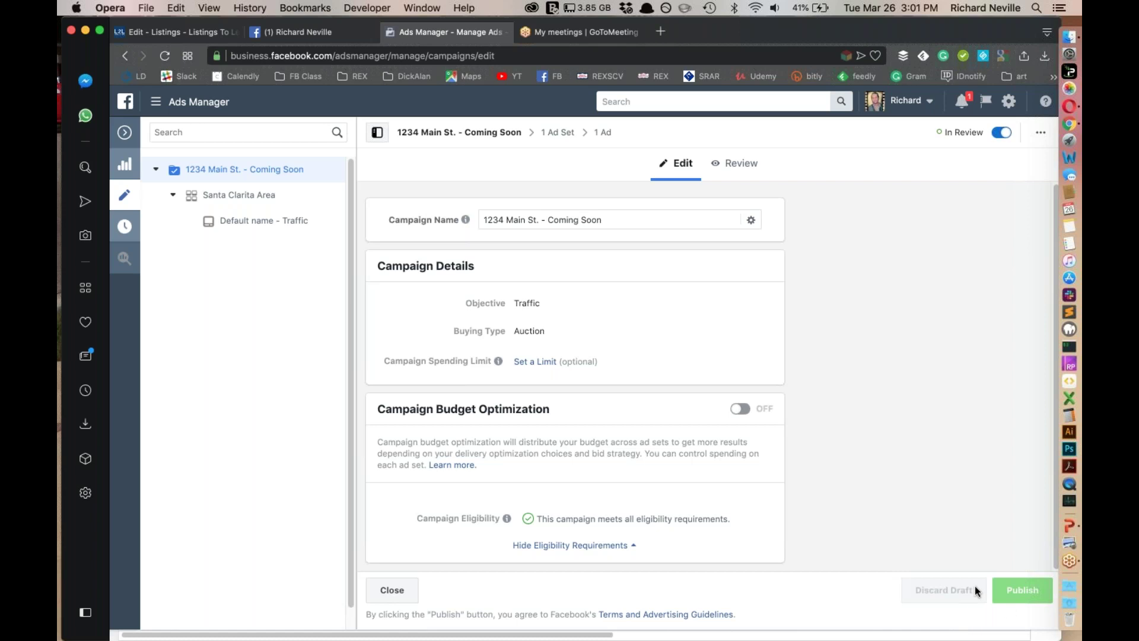
{"action": "left_click", "coordinate": [216, 200]}
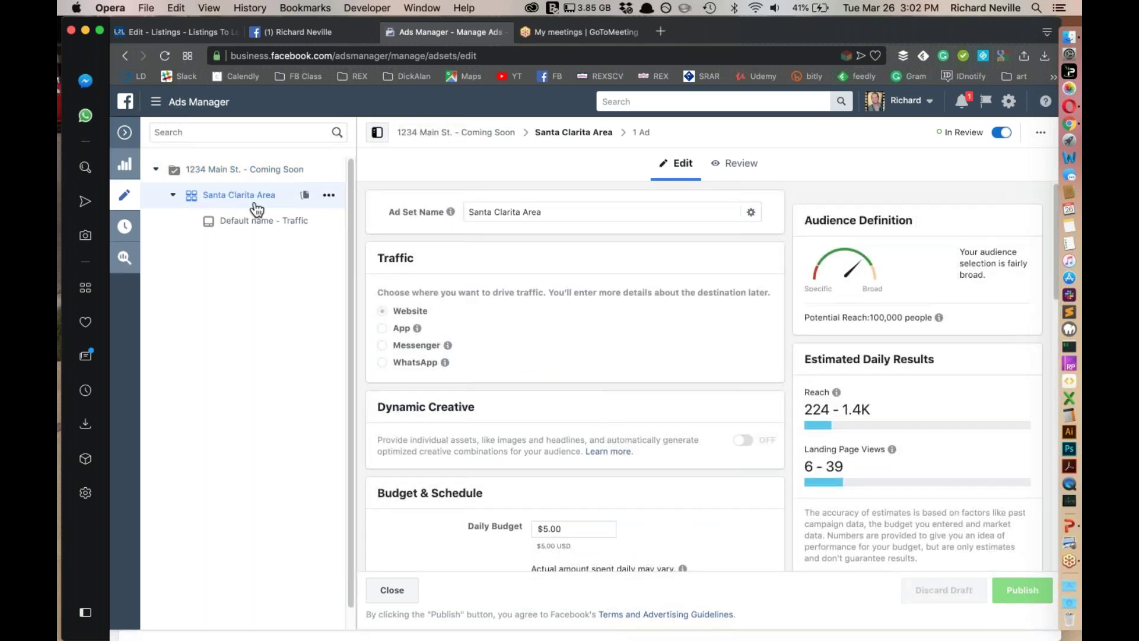
Review the Santa Clarita Area ad set's name and daily budget, then open the Default name - Traffic ad
{"action": "triple_click", "coordinate": [580, 212]}
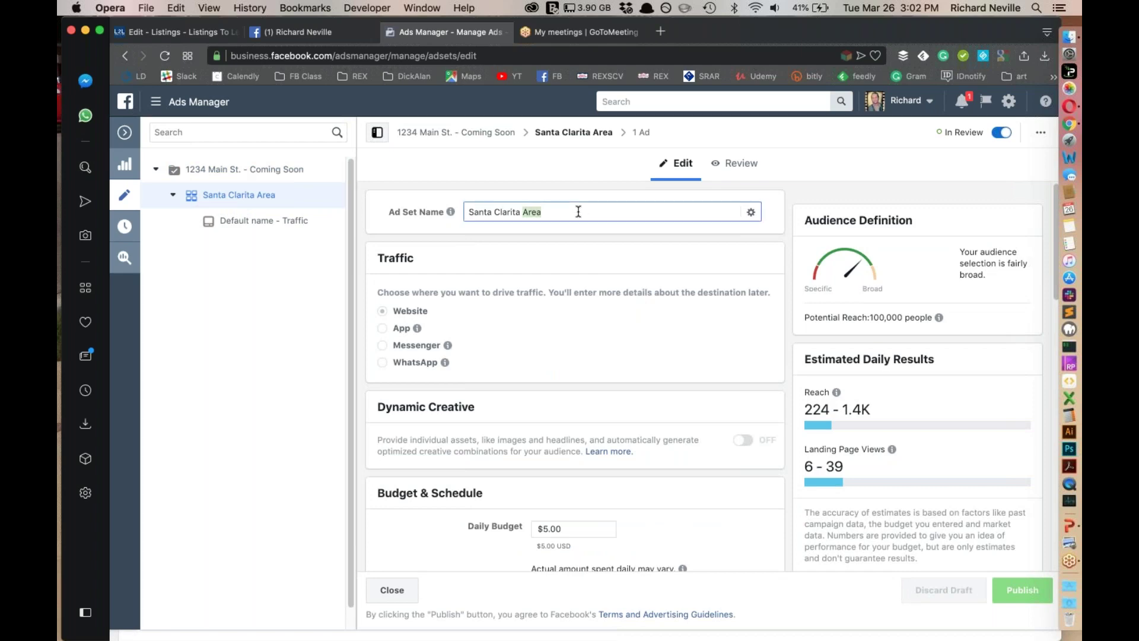
{"action": "scroll", "coordinate": [596, 400], "scroll_direction": "down", "scroll_amount": 3}
{"action": "scroll", "coordinate": [640, 397], "scroll_direction": "down", "scroll_amount": 5}
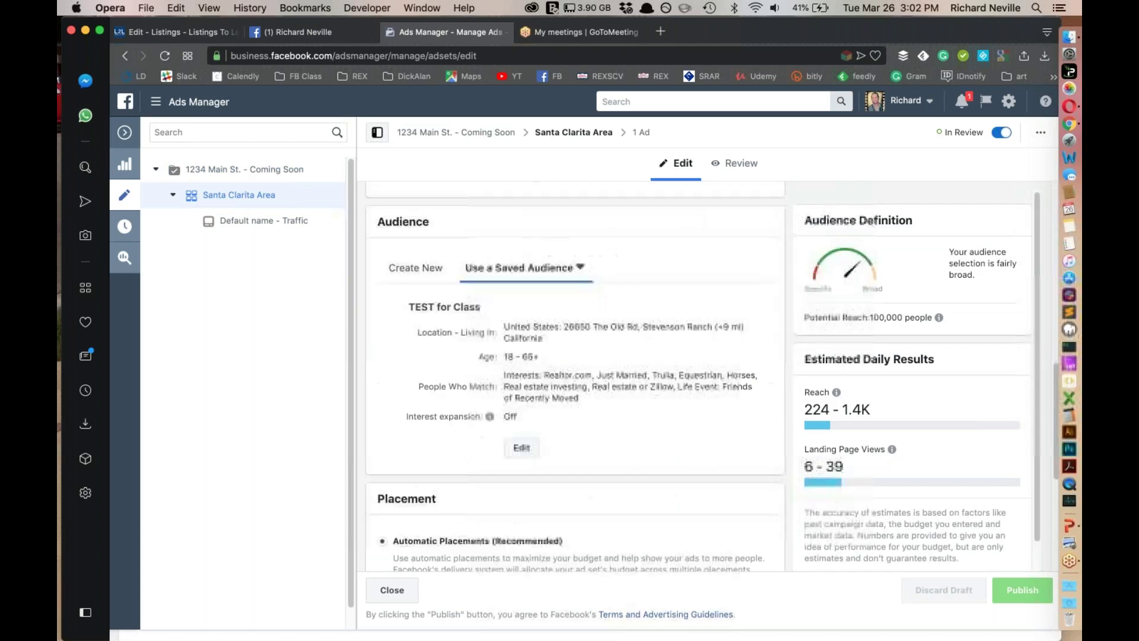
{"action": "scroll", "coordinate": [654, 411], "scroll_direction": "up", "scroll_amount": 10}
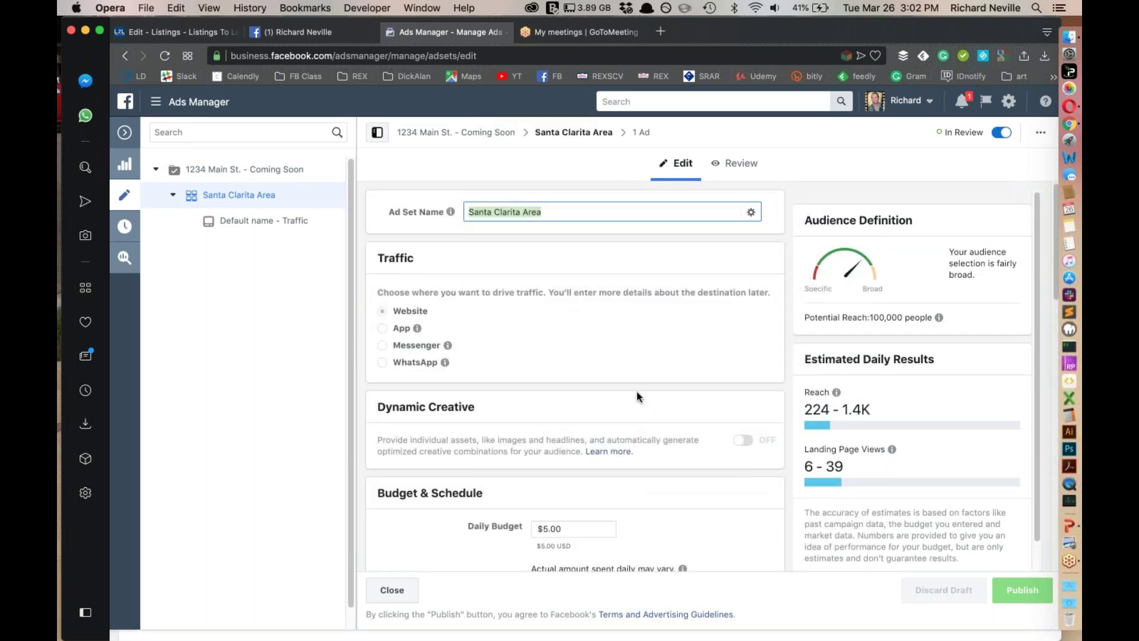
{"action": "scroll", "coordinate": [574, 332], "scroll_direction": "down", "scroll_amount": 3}
{"action": "double_click", "coordinate": [589, 371]}
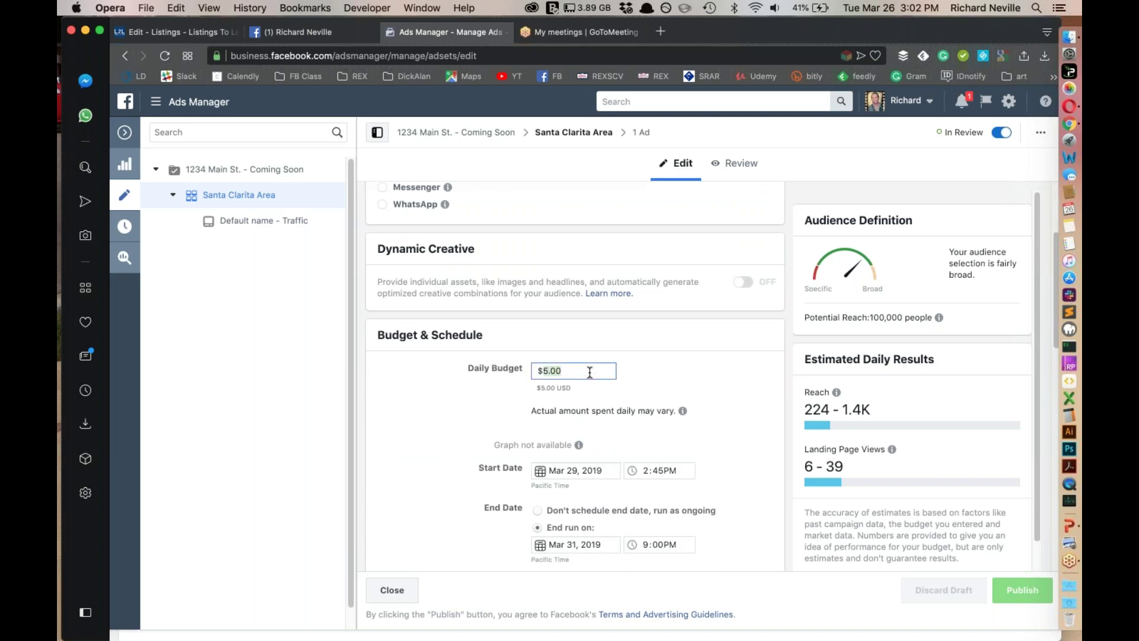
{"action": "scroll", "coordinate": [646, 481], "scroll_direction": "down", "scroll_amount": 10}
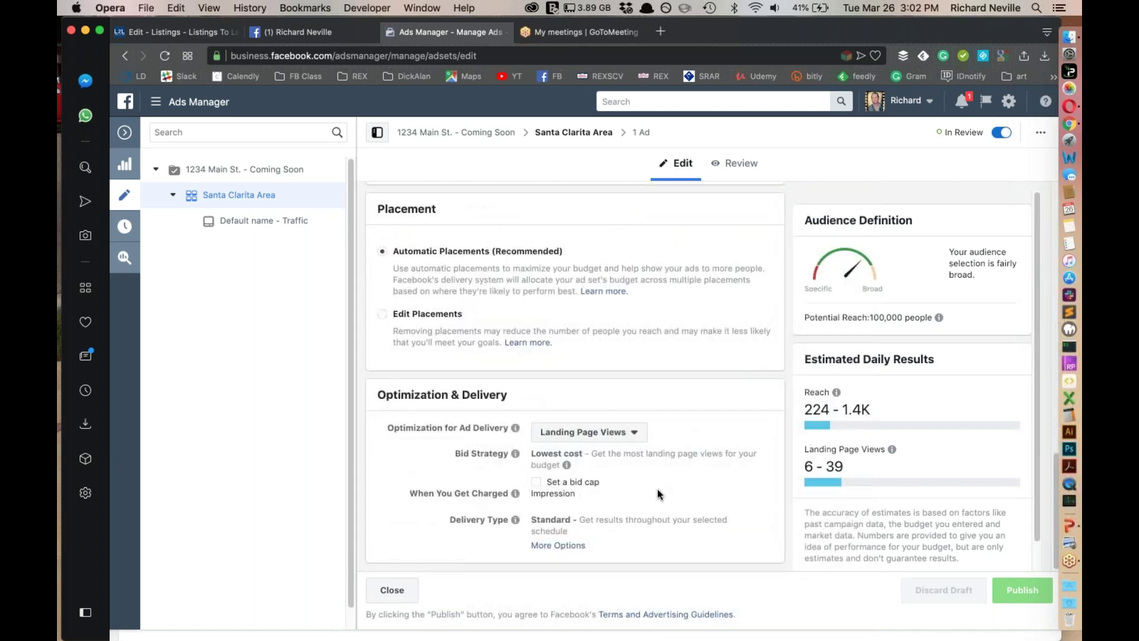
{"action": "left_click", "coordinate": [267, 229]}
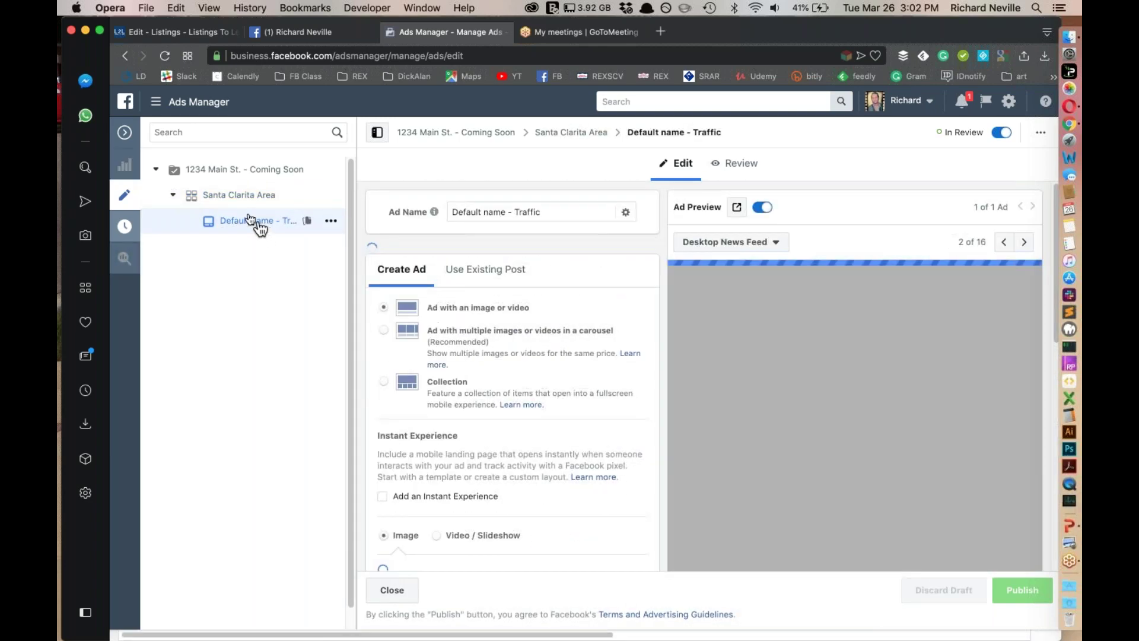
Close the ad editor and open the ad's searchallproperties.com landing page from the L2L tab in a new tab
{"action": "scroll", "coordinate": [555, 333], "scroll_direction": "down", "scroll_amount": 2}
{"action": "scroll", "coordinate": [770, 407], "scroll_direction": "down", "scroll_amount": 3}
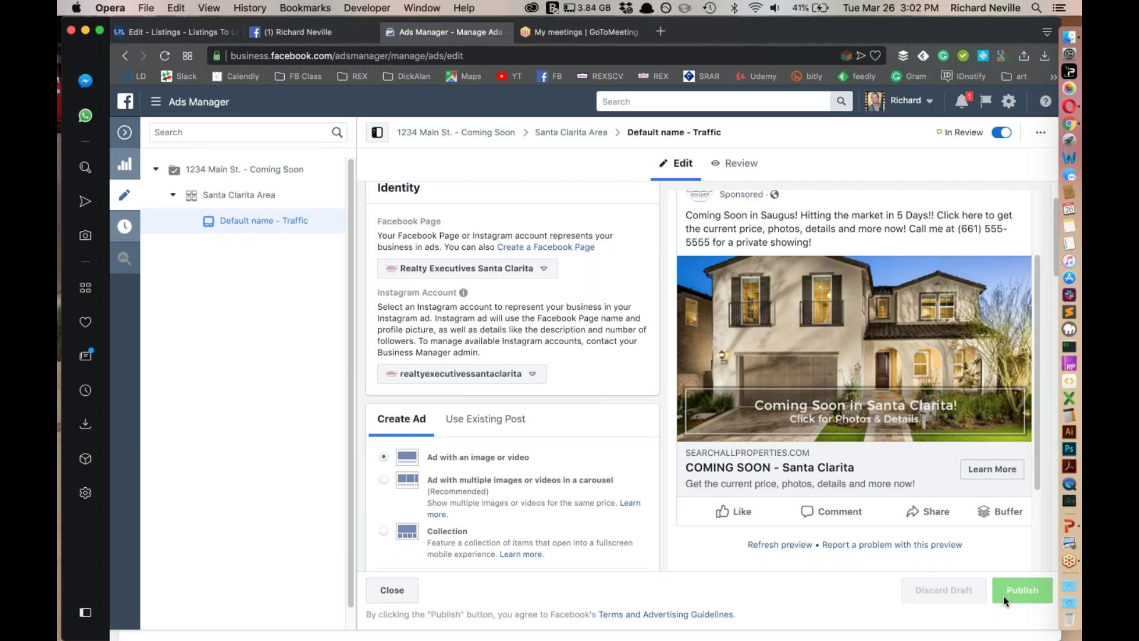
{"action": "left_click", "coordinate": [387, 590]}
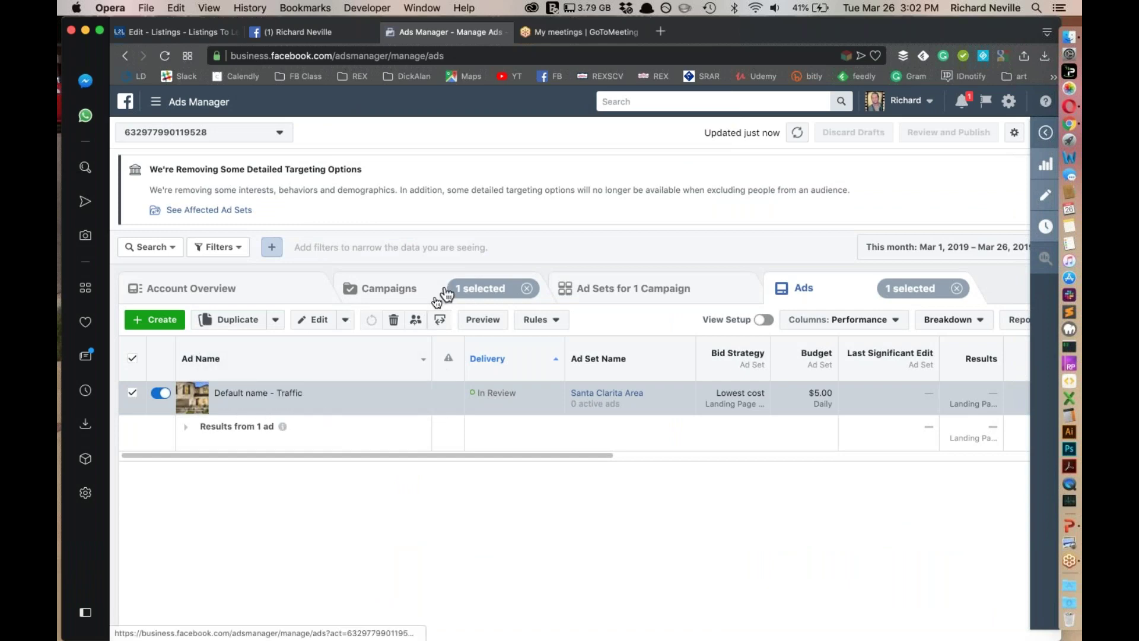
{"action": "left_click", "coordinate": [184, 30]}
{"action": "left_click", "coordinate": [769, 272]}
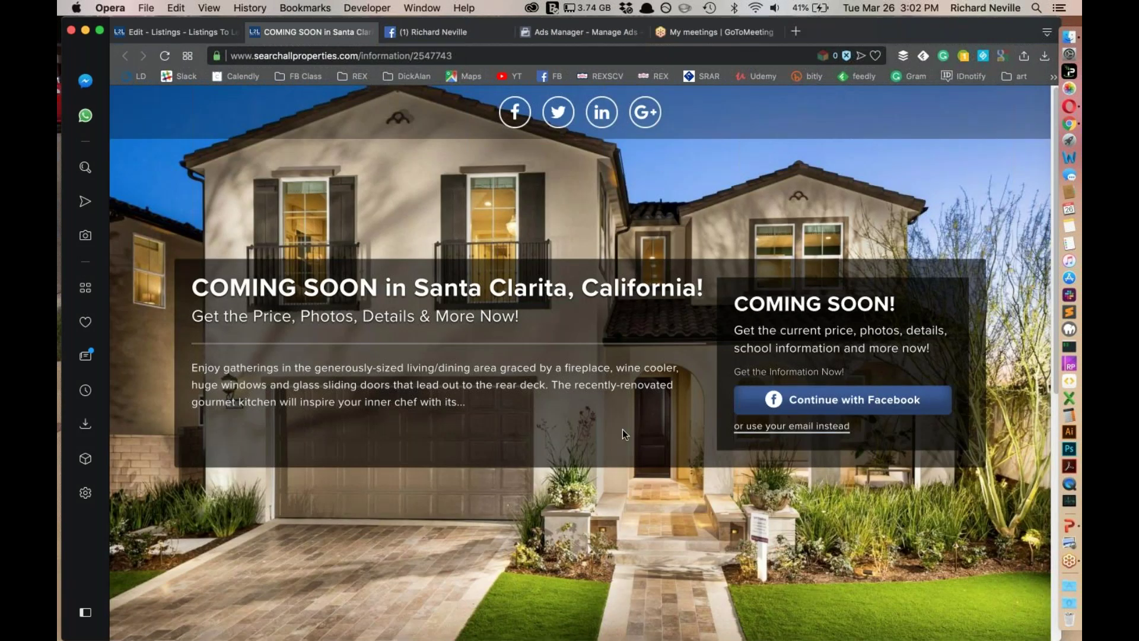
Continue with Facebook and submit 'Get The Information Now!' to reach the 12345 Main St. listing site
{"action": "left_click", "coordinate": [827, 399]}
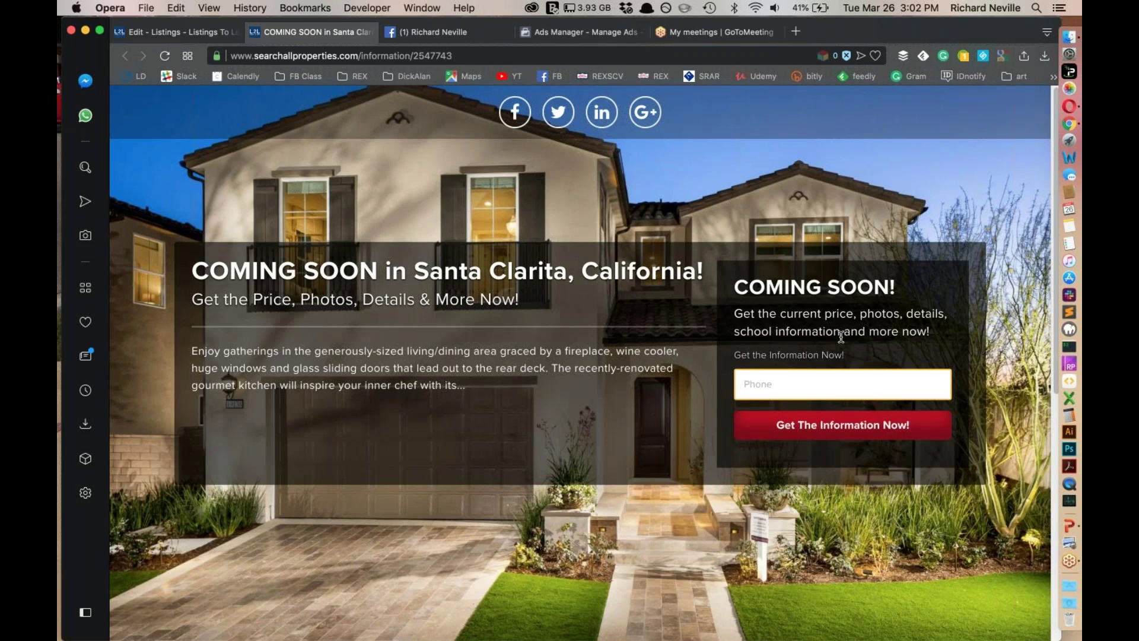
{"action": "left_click", "coordinate": [826, 432]}
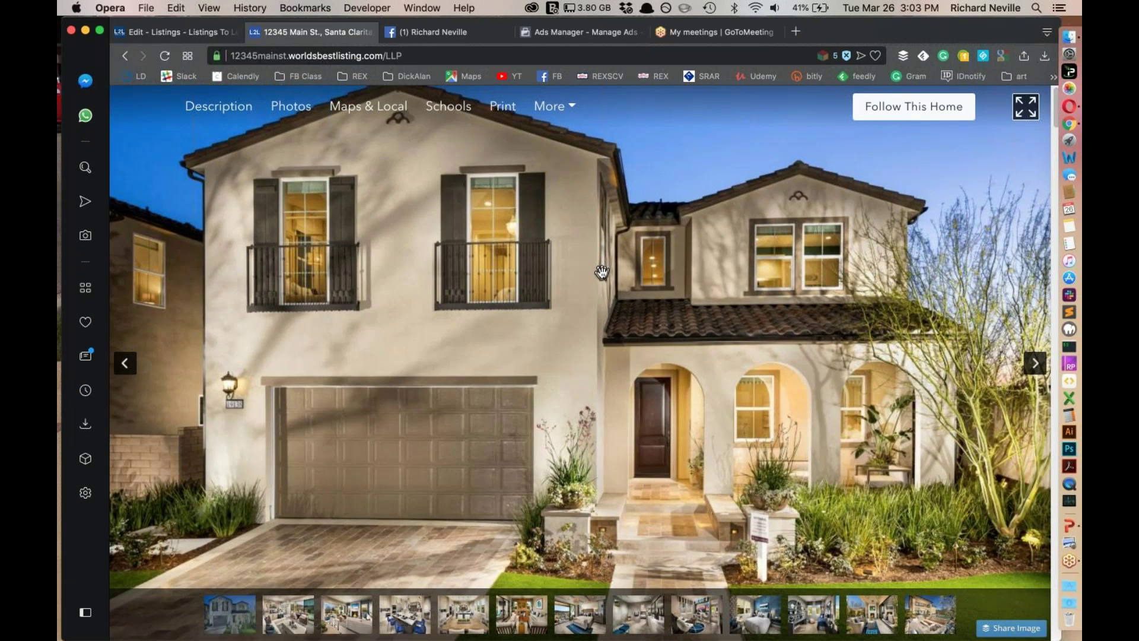
Browse the 12345 Main St. listing's sections and swipe its photo gallery forward to the kitchen photo
{"action": "scroll", "coordinate": [601, 286], "scroll_direction": "down", "scroll_amount": 4}
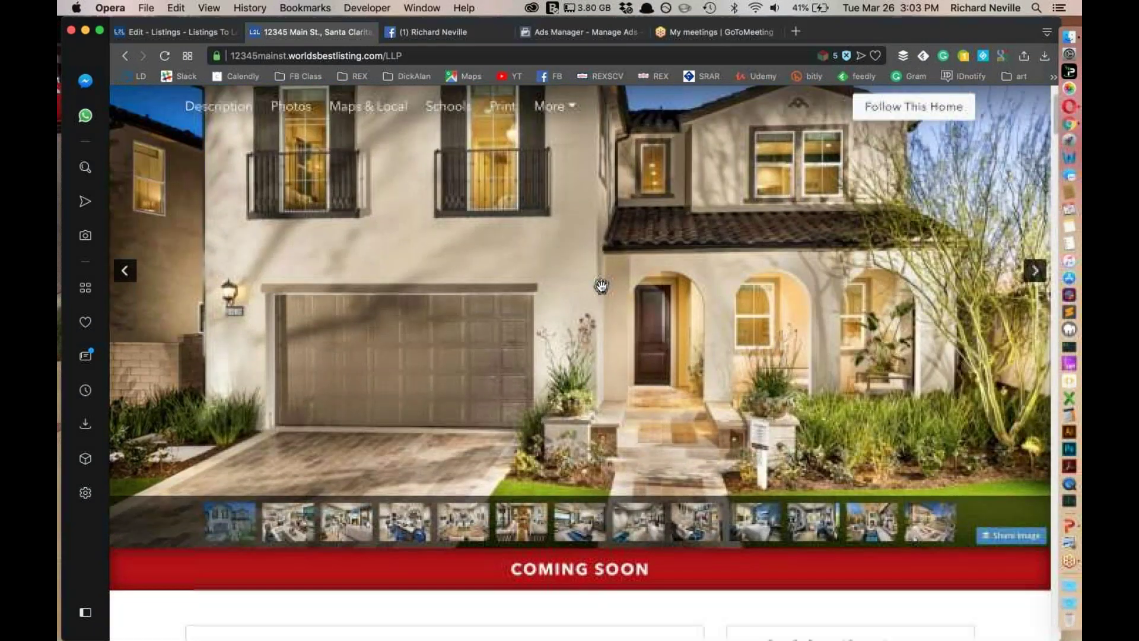
{"action": "scroll", "coordinate": [612, 290], "scroll_direction": "up", "scroll_amount": 4}
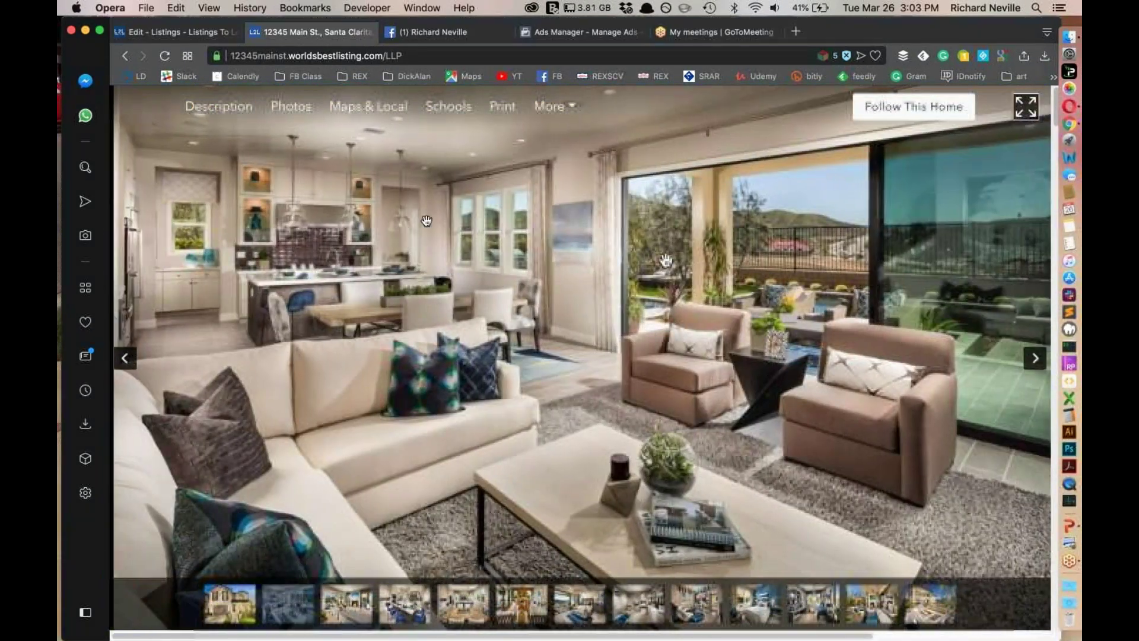
{"action": "scroll", "coordinate": [522, 409], "scroll_direction": "down", "scroll_amount": 1}
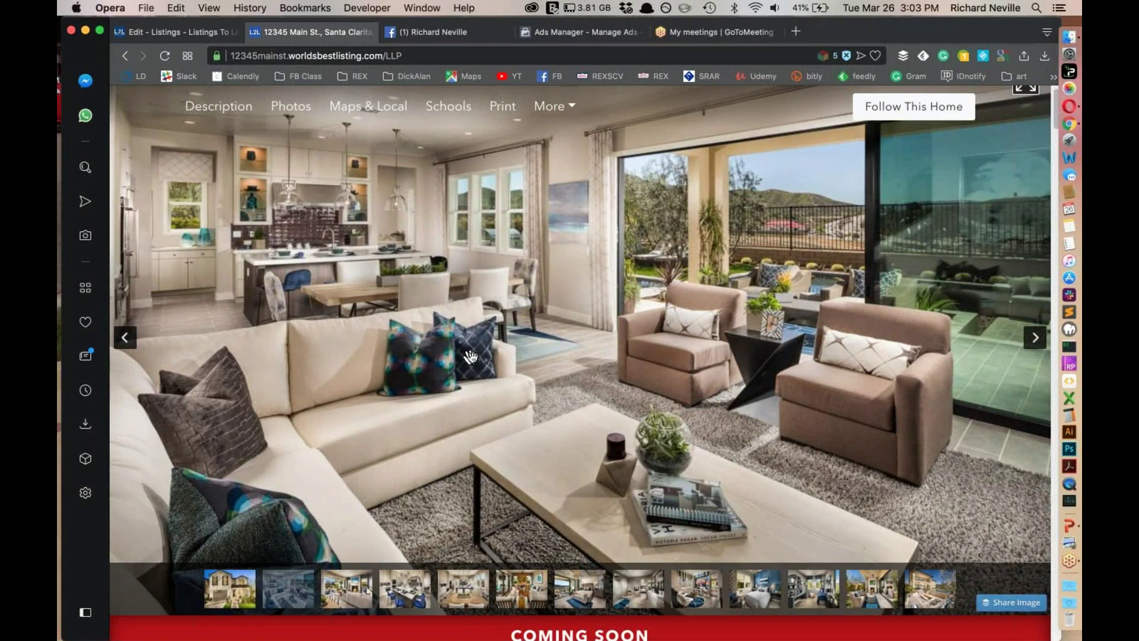
{"action": "scroll", "coordinate": [554, 430], "scroll_direction": "up", "scroll_amount": 1}
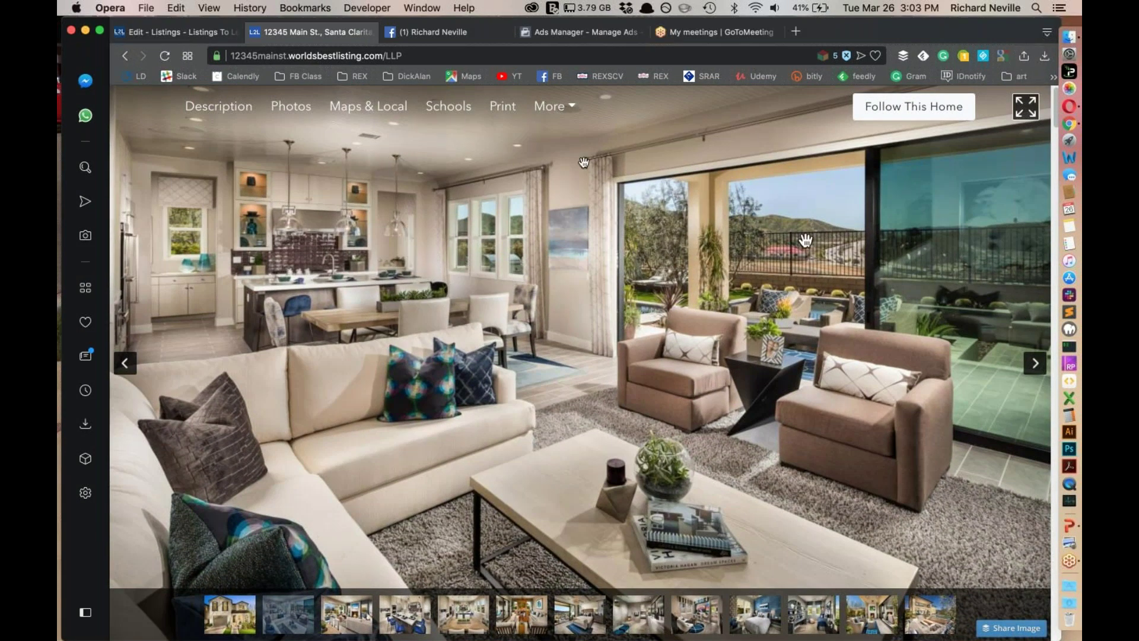
{"action": "scroll", "coordinate": [667, 408], "scroll_direction": "down", "scroll_amount": 6}
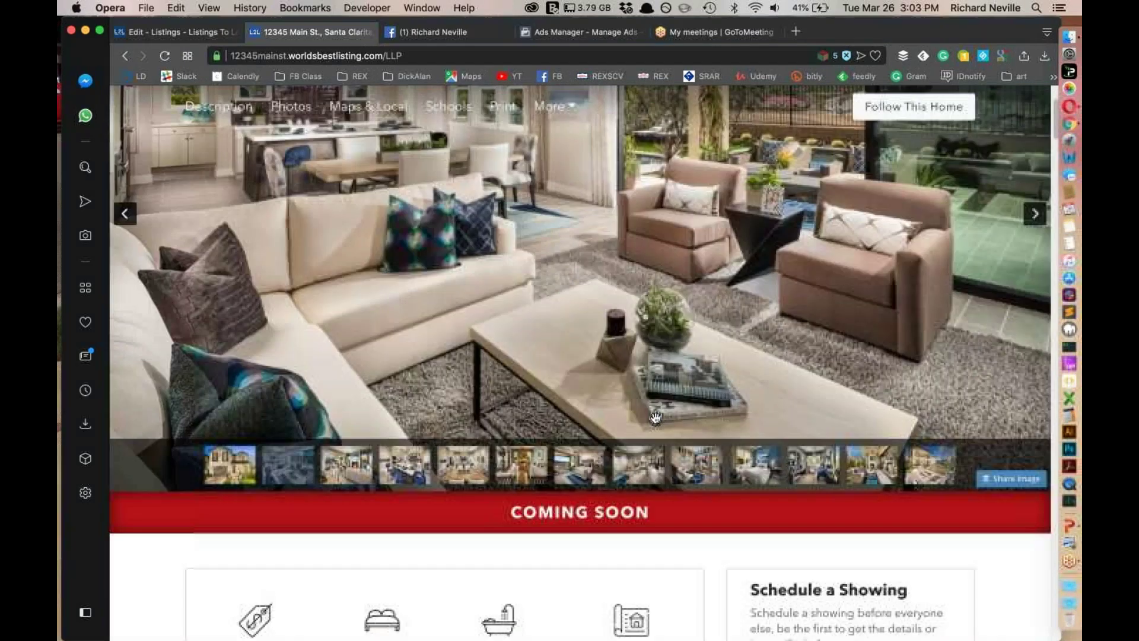
{"action": "scroll", "coordinate": [652, 415], "scroll_direction": "up", "scroll_amount": 6}
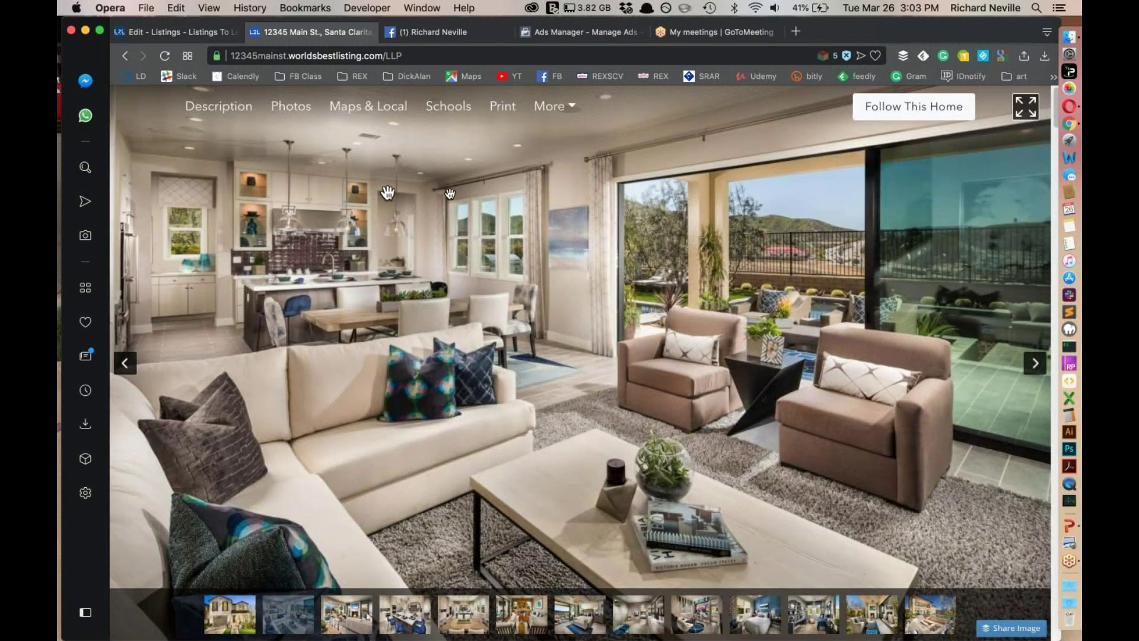
{"action": "left_click_drag", "start_coordinate": [460, 217], "coordinate": [407, 211]}
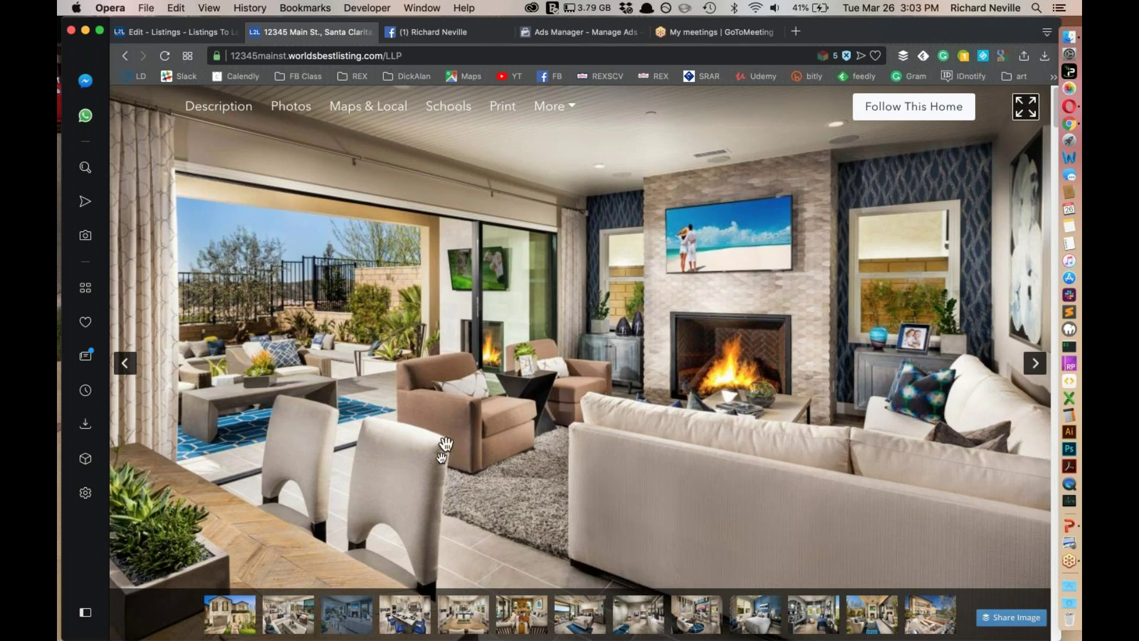
{"action": "scroll", "coordinate": [478, 522], "scroll_direction": "down", "scroll_amount": 10}
{"action": "scroll", "coordinate": [445, 398], "scroll_direction": "down", "scroll_amount": 15}
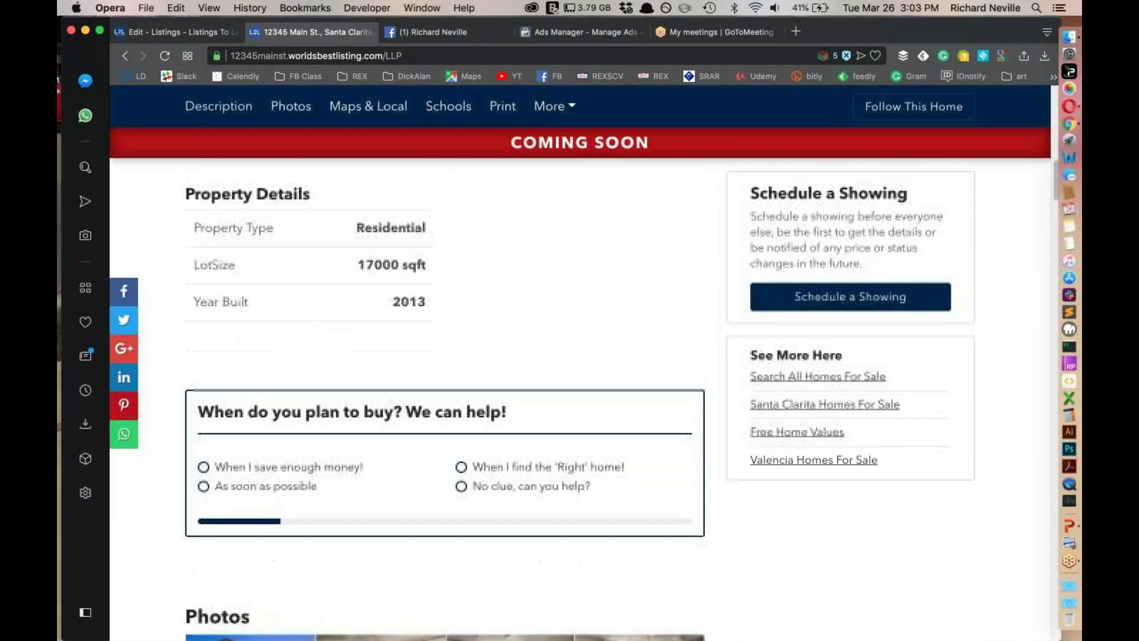
{"action": "scroll", "coordinate": [445, 397], "scroll_direction": "down", "scroll_amount": 15}
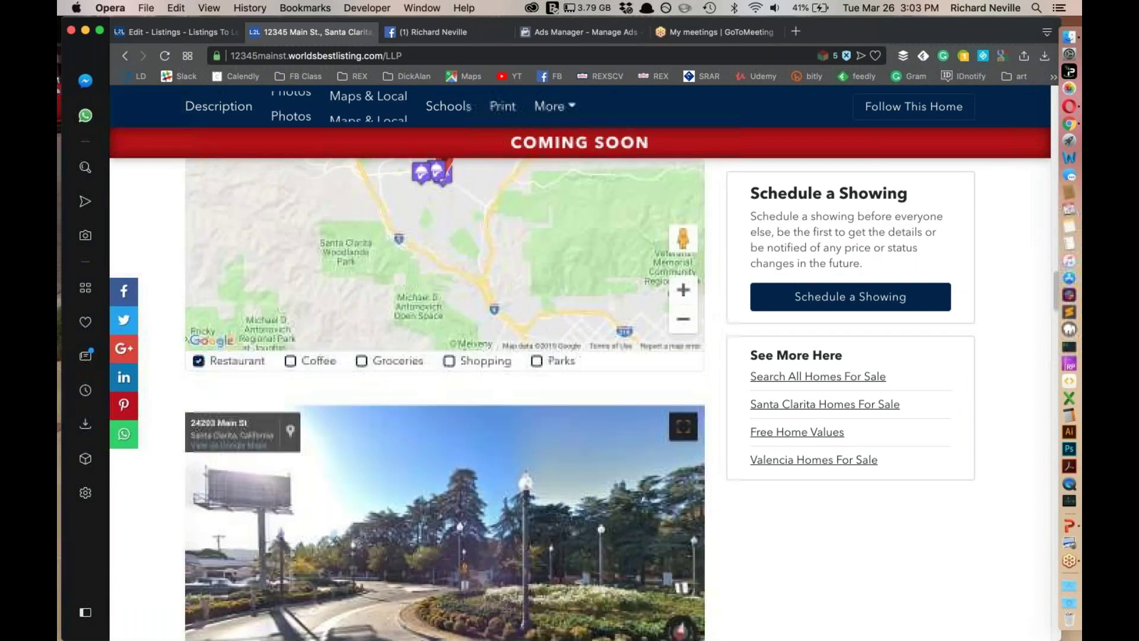
{"action": "scroll", "coordinate": [486, 531], "scroll_direction": "down", "scroll_amount": 5}
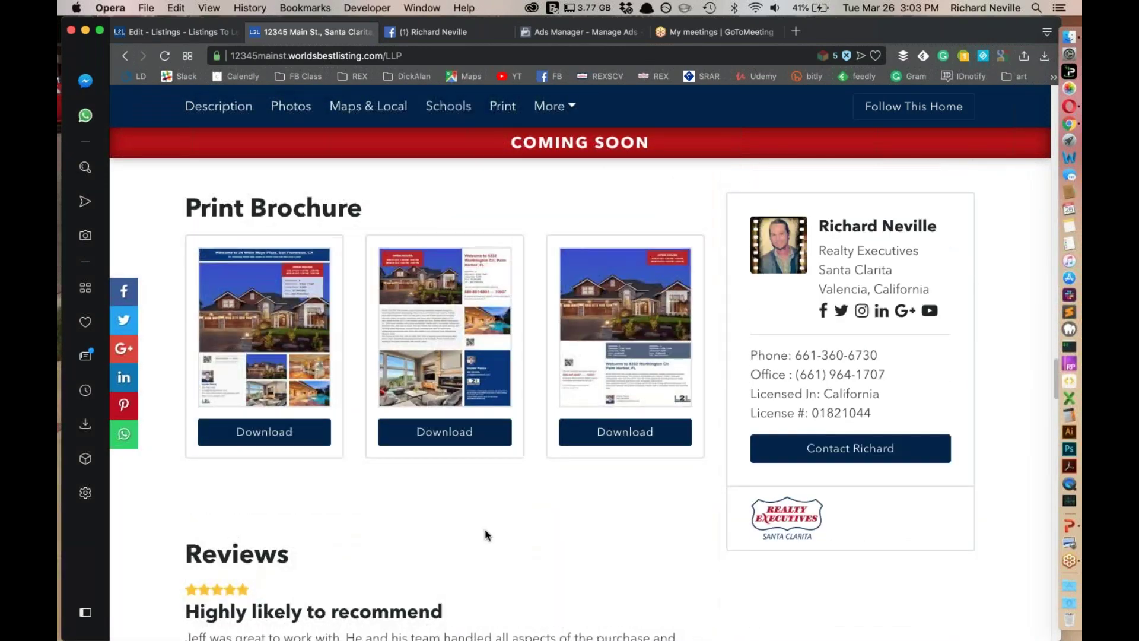
{"action": "scroll", "coordinate": [486, 532], "scroll_direction": "up", "scroll_amount": 15}
{"action": "scroll", "coordinate": [487, 532], "scroll_direction": "up", "scroll_amount": 20}
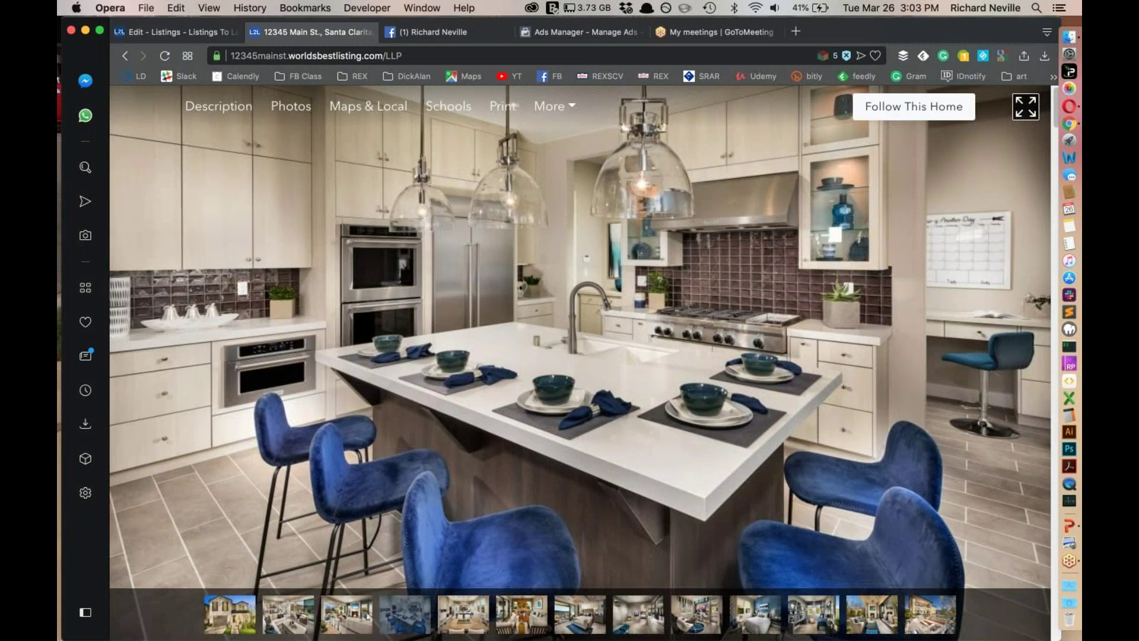
Go to the Facebook home feed and open the Realty Executives Santa Clarita business page
{"action": "left_click", "coordinate": [426, 30]}
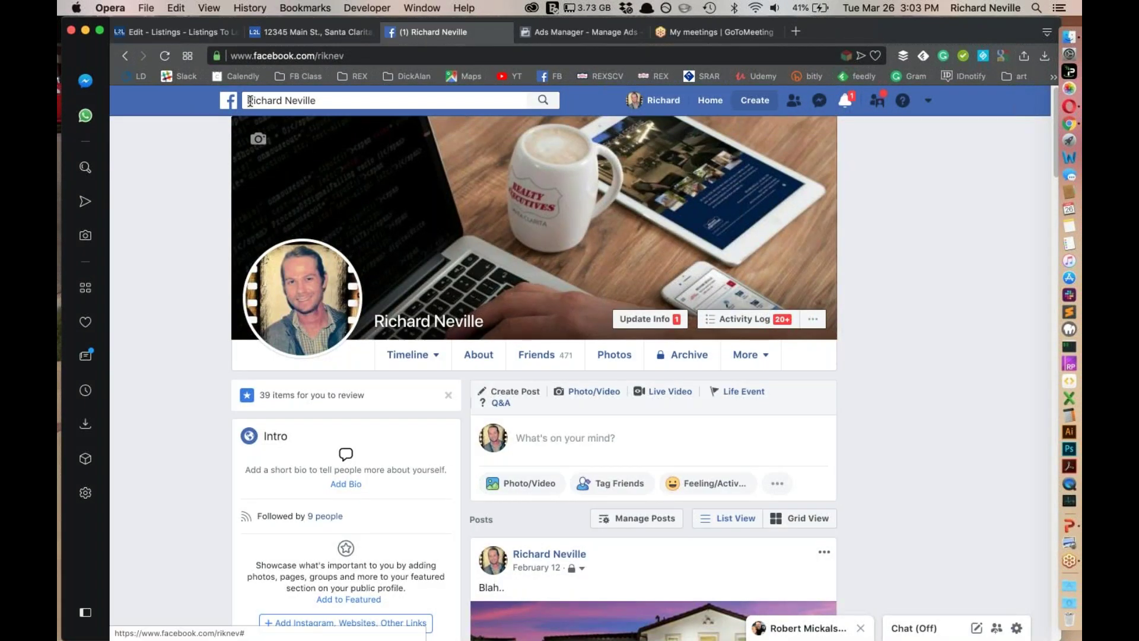
{"action": "left_click", "coordinate": [229, 101]}
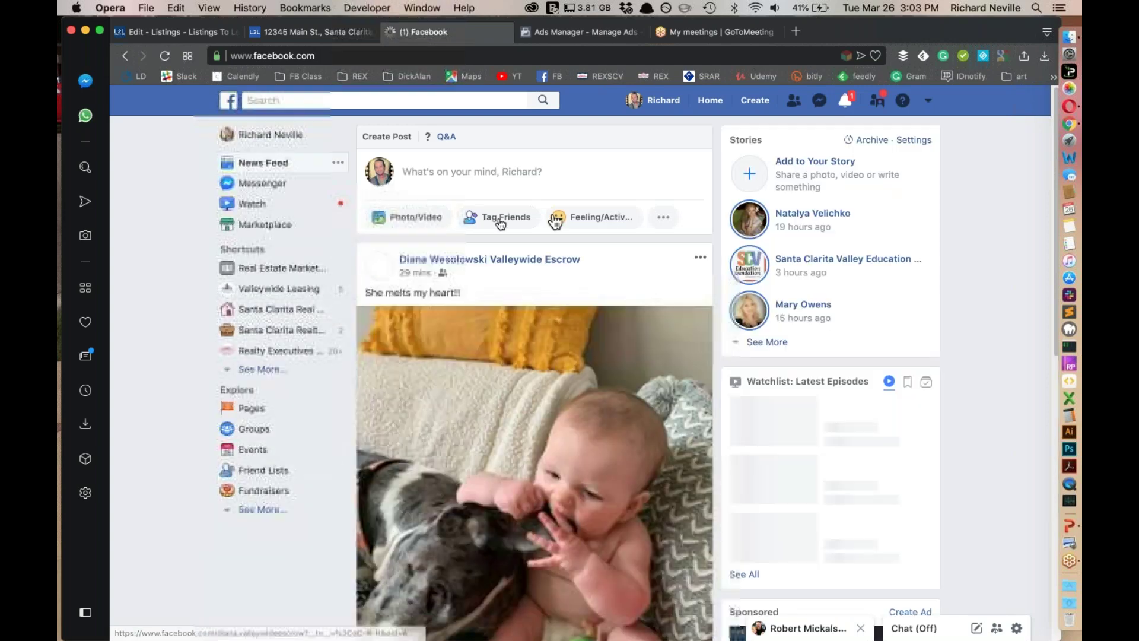
{"action": "left_click", "coordinate": [264, 351]}
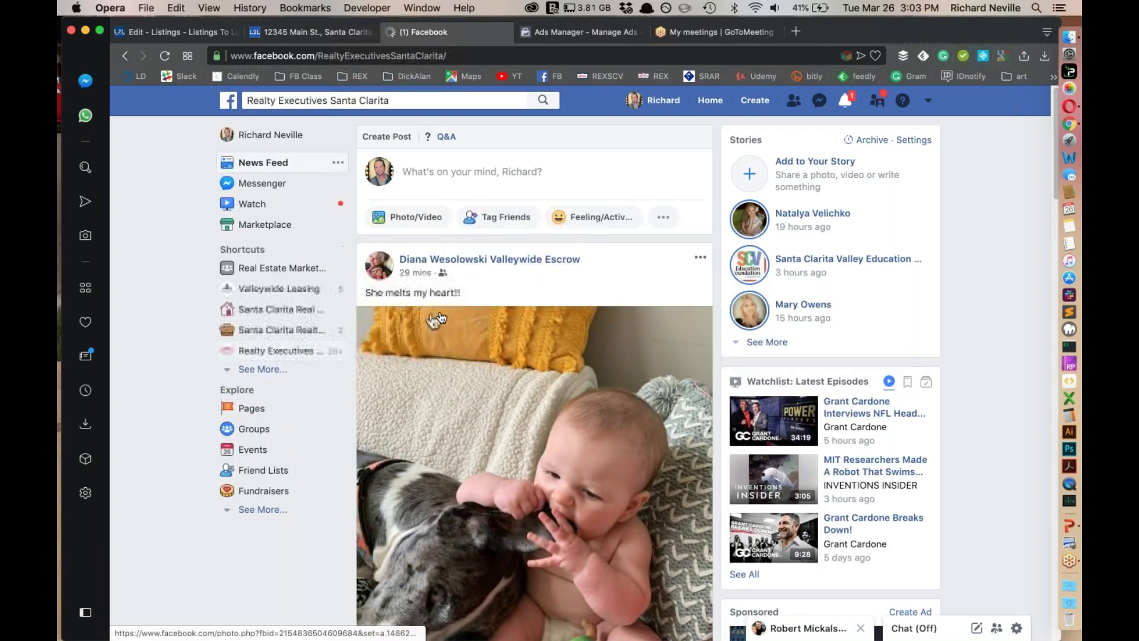
Find the Featured Listing post on the page and start a Boost Post for it
{"action": "scroll", "coordinate": [651, 404], "scroll_direction": "down", "scroll_amount": 10}
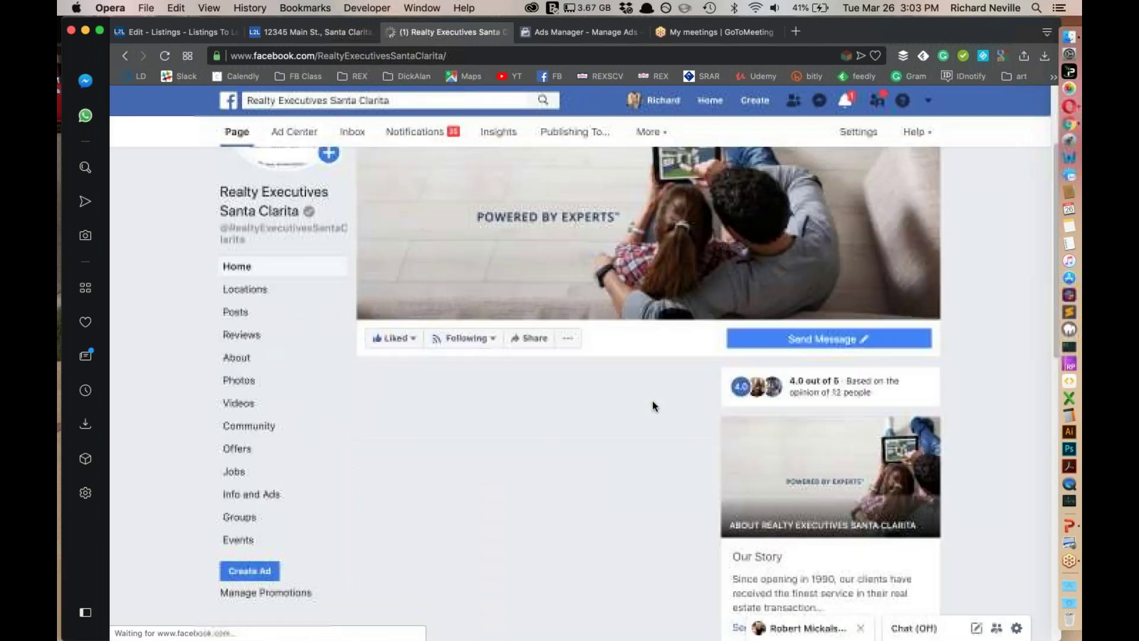
{"action": "scroll", "coordinate": [533, 409], "scroll_direction": "down", "scroll_amount": 10}
{"action": "scroll", "coordinate": [654, 423], "scroll_direction": "down", "scroll_amount": 15}
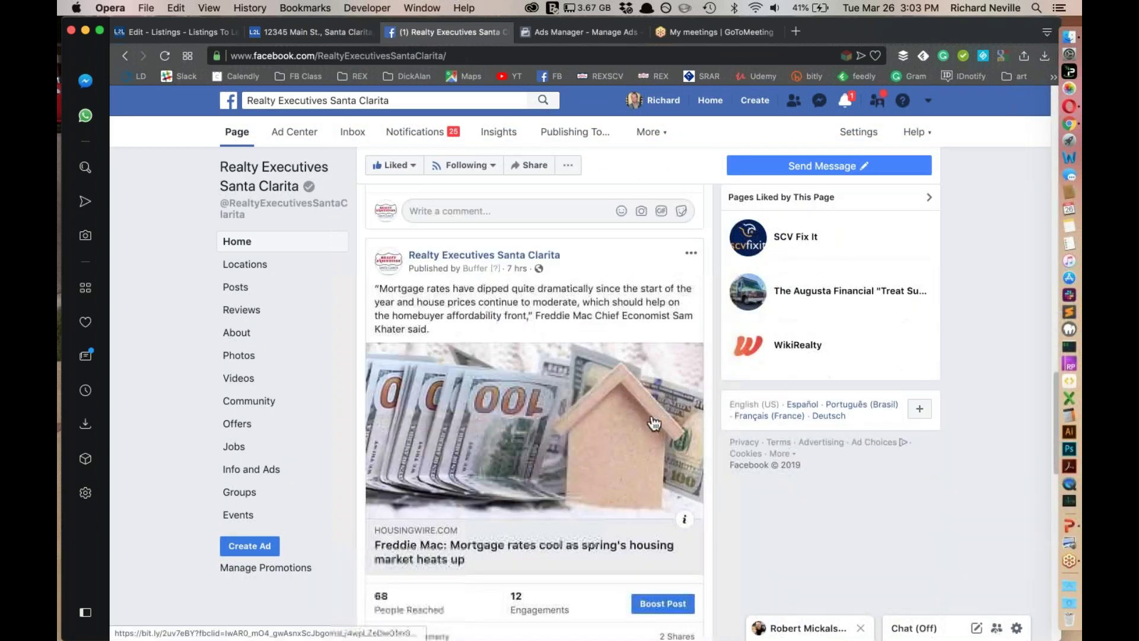
{"action": "scroll", "coordinate": [654, 422], "scroll_direction": "down", "scroll_amount": 10}
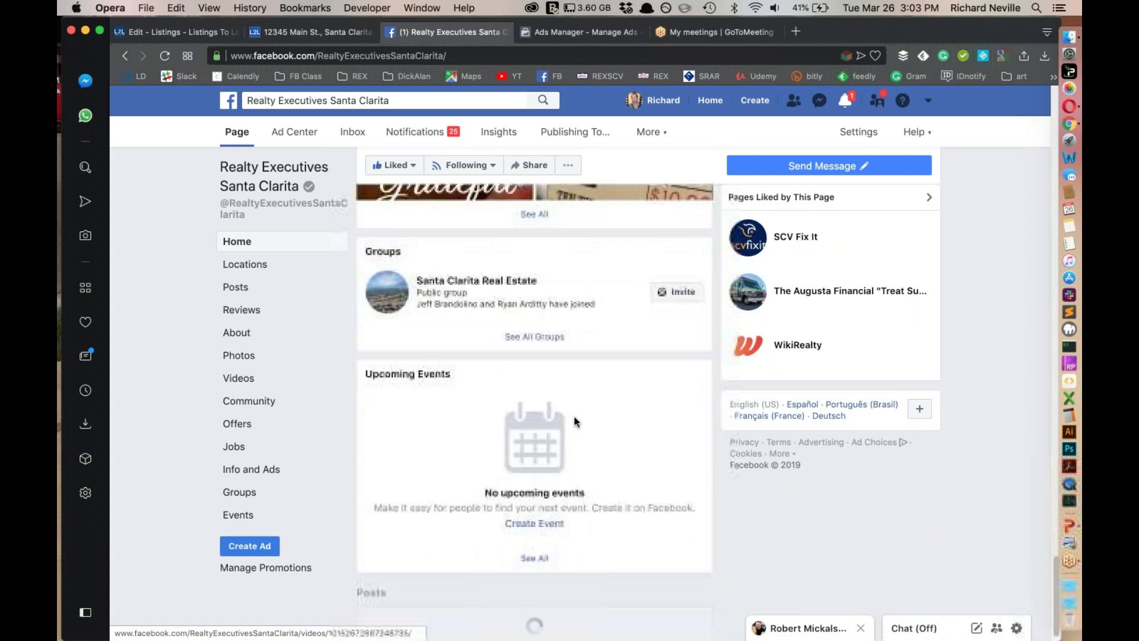
{"action": "scroll", "coordinate": [607, 439], "scroll_direction": "down", "scroll_amount": 7}
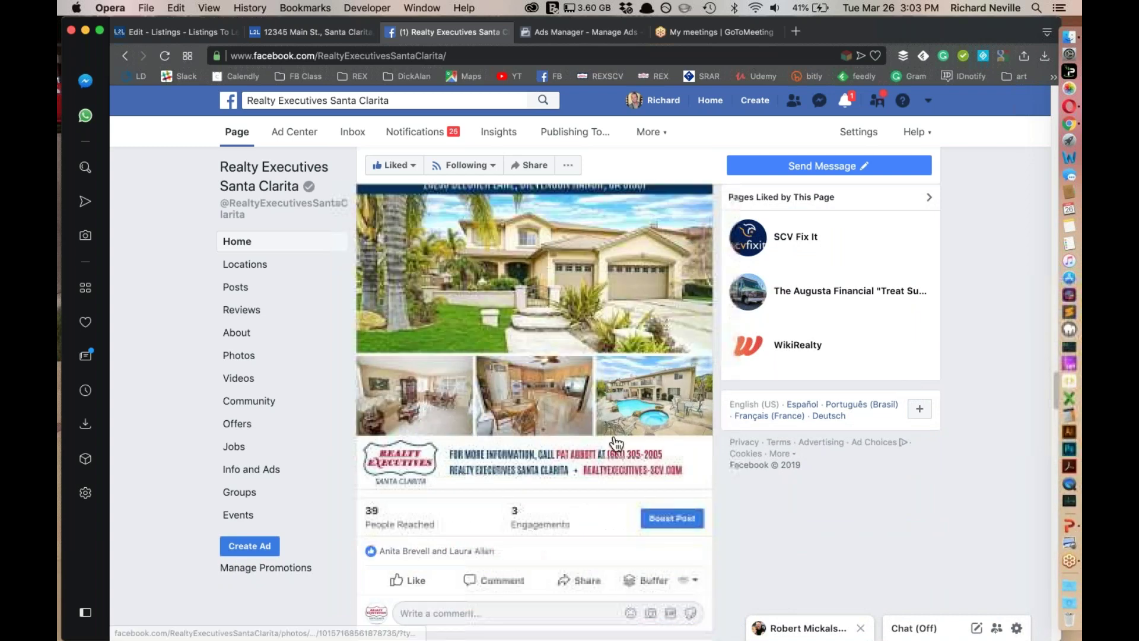
{"action": "left_click", "coordinate": [662, 517]}
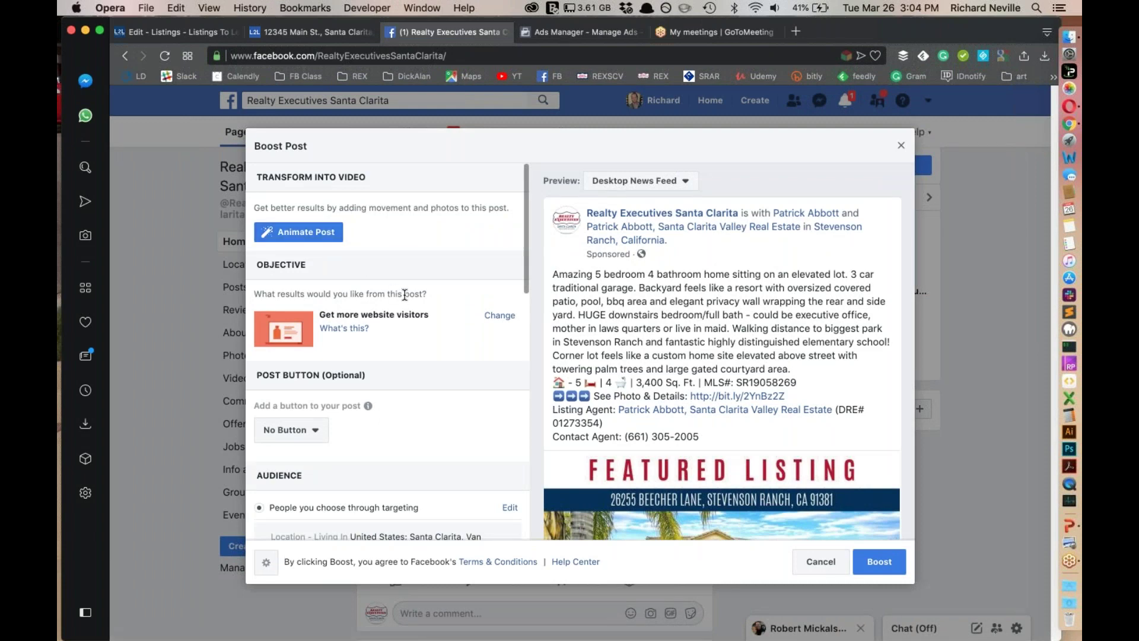
Look over the boost settings and the current audience's targeting without changing it
{"action": "scroll", "coordinate": [366, 415], "scroll_direction": "down", "scroll_amount": 3}
{"action": "scroll", "coordinate": [643, 445], "scroll_direction": "down", "scroll_amount": 5}
{"action": "scroll", "coordinate": [643, 446], "scroll_direction": "up", "scroll_amount": 4}
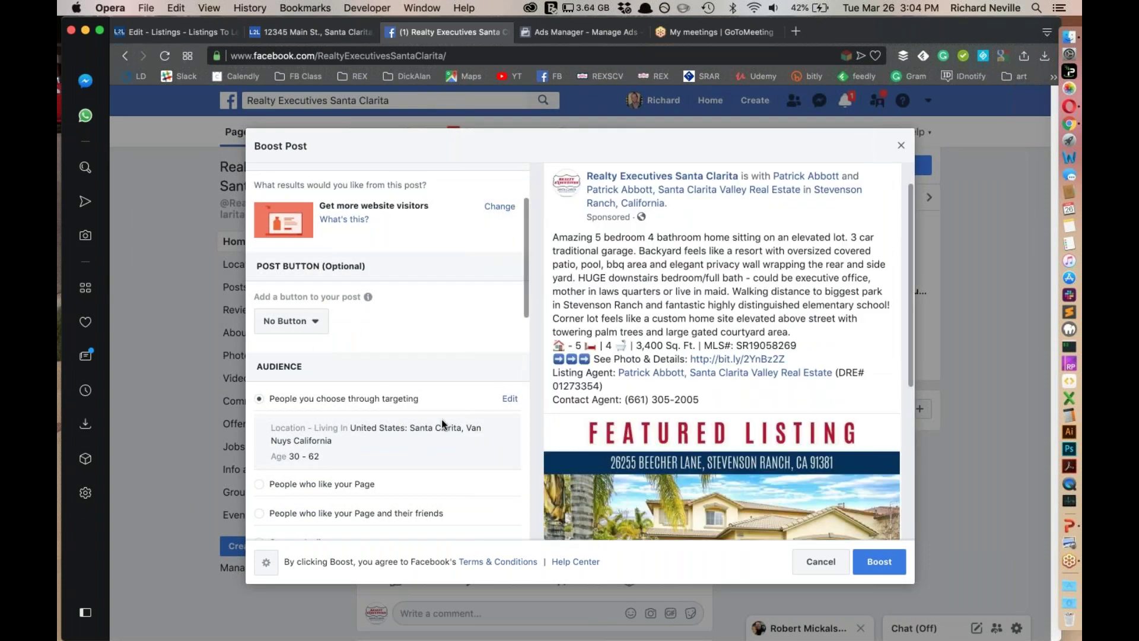
{"action": "scroll", "coordinate": [441, 419], "scroll_direction": "down", "scroll_amount": 1}
{"action": "scroll", "coordinate": [330, 425], "scroll_direction": "up", "scroll_amount": 1}
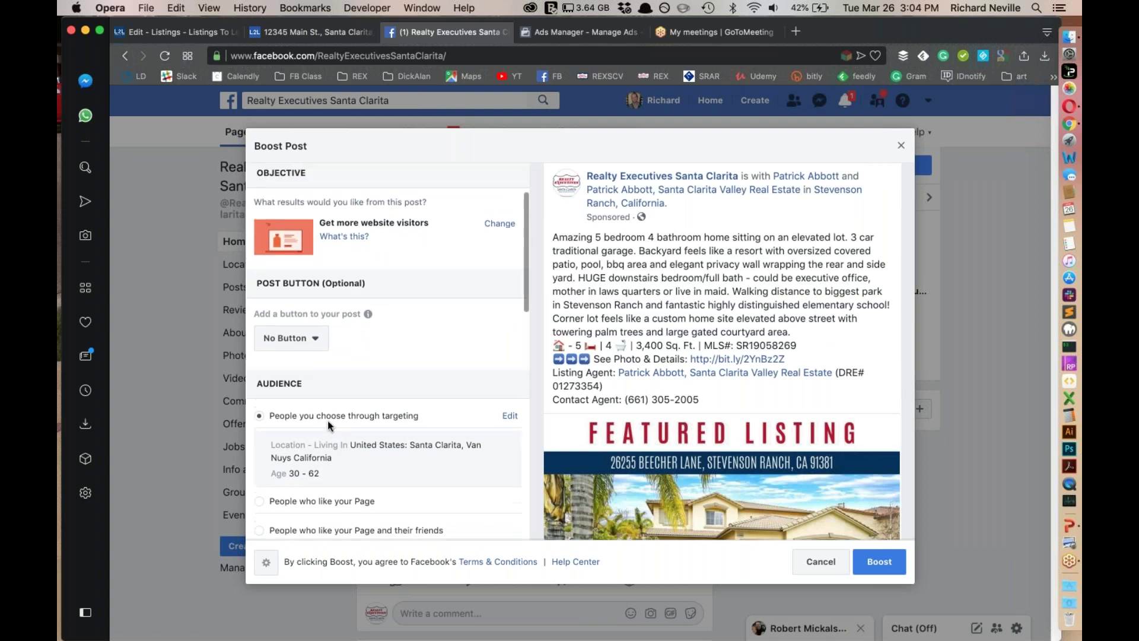
{"action": "scroll", "coordinate": [451, 434], "scroll_direction": "down", "scroll_amount": 3}
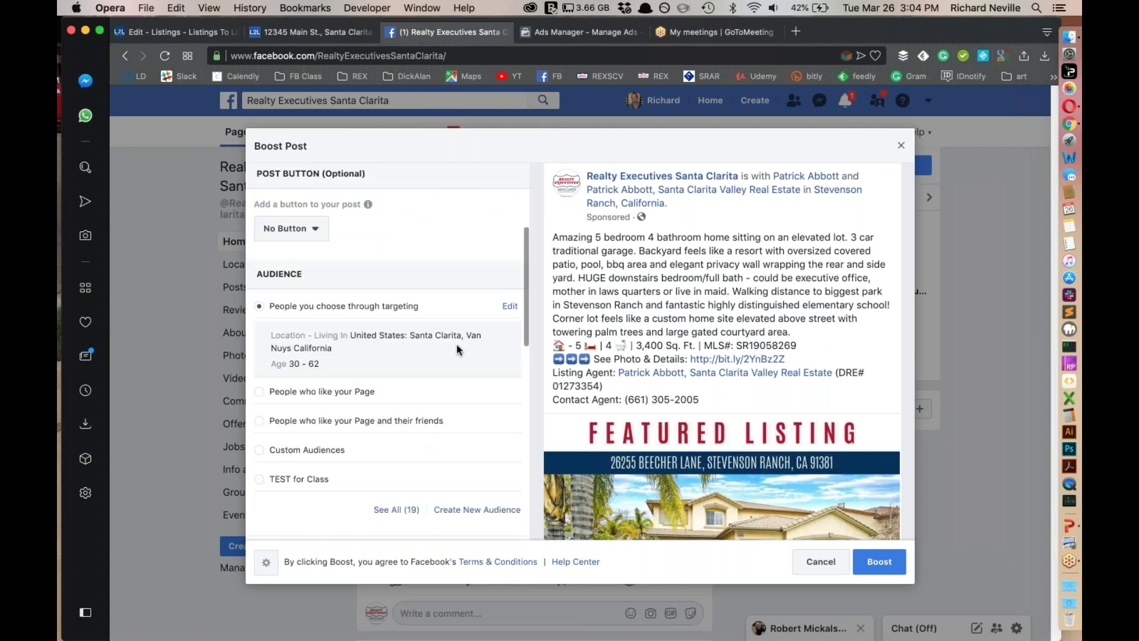
{"action": "left_click", "coordinate": [502, 309]}
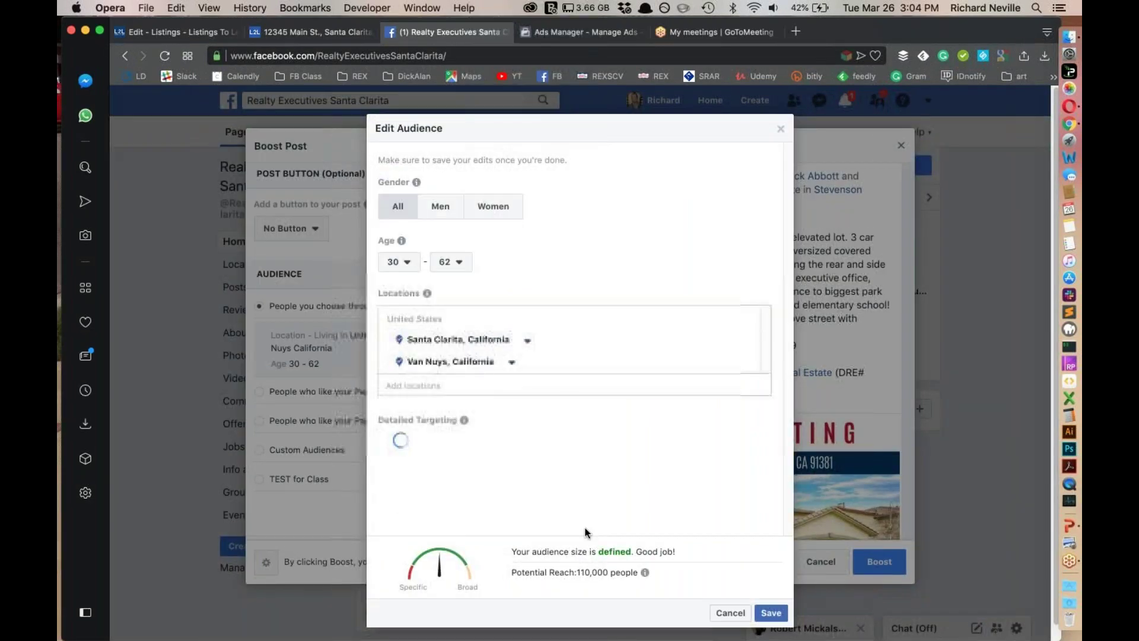
{"action": "left_click", "coordinate": [730, 613]}
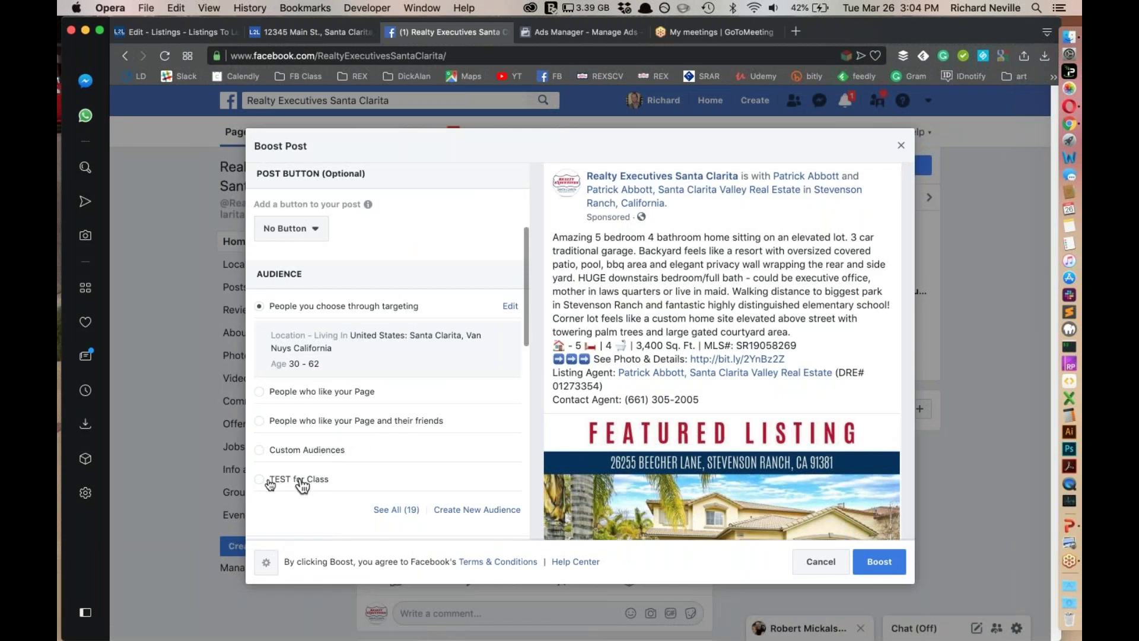
Show all 19 saved audiences and select 'TEST for Class' as the boost audience
{"action": "left_click", "coordinate": [397, 509]}
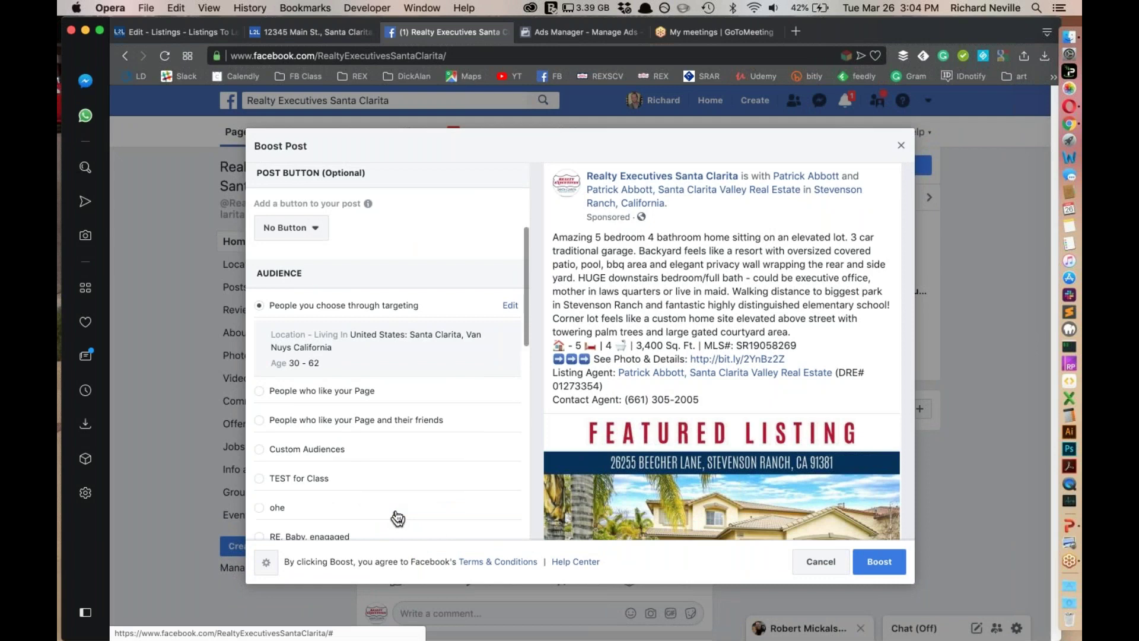
{"action": "scroll", "coordinate": [304, 417], "scroll_direction": "down", "scroll_amount": 2}
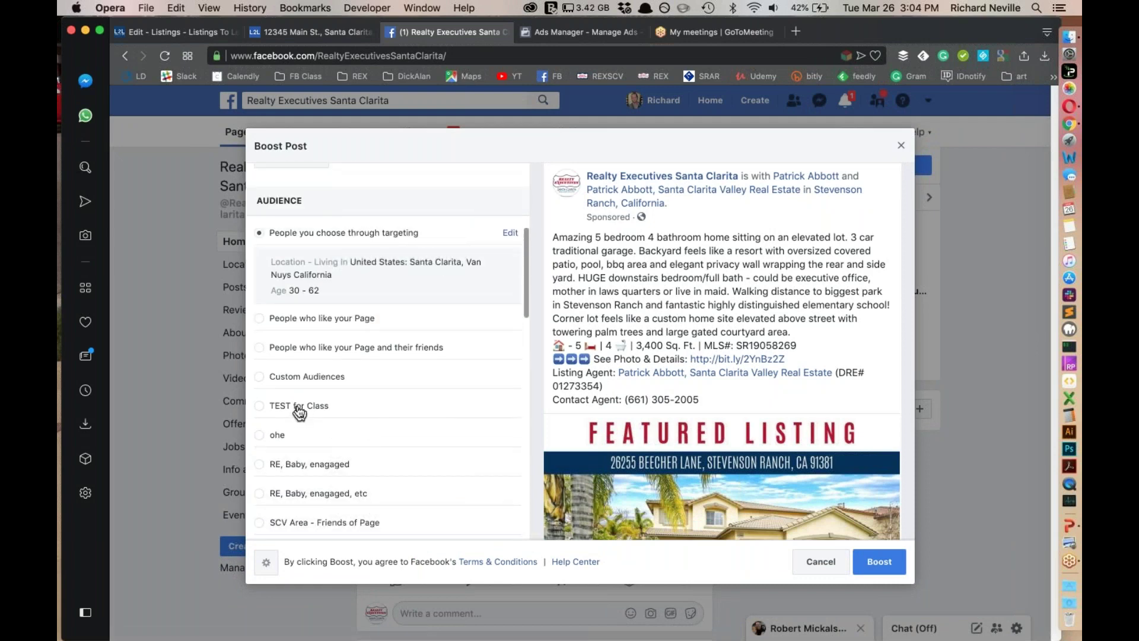
{"action": "left_click", "coordinate": [298, 407]}
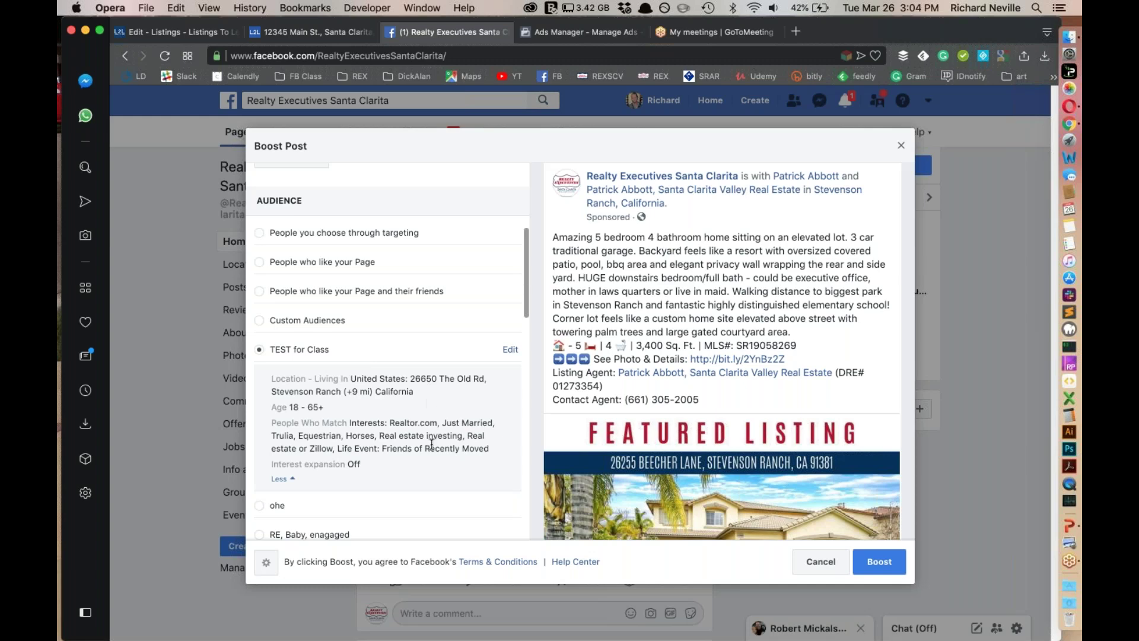
{"action": "scroll", "coordinate": [431, 444], "scroll_direction": "down", "scroll_amount": 1}
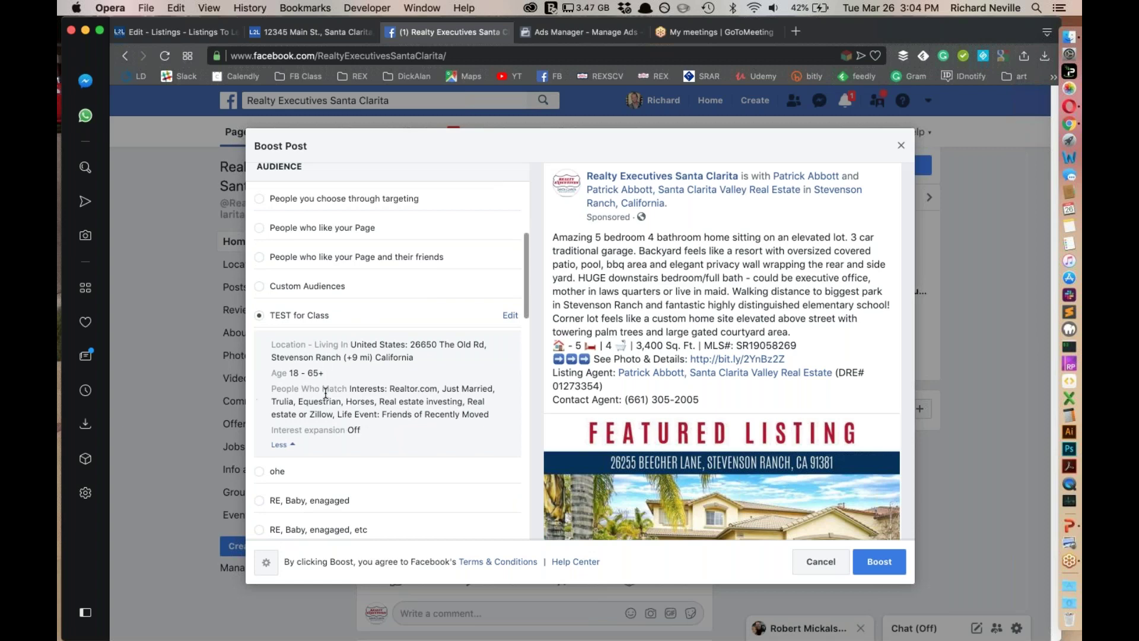
{"action": "scroll", "coordinate": [325, 393], "scroll_direction": "up", "scroll_amount": 4}
{"action": "scroll", "coordinate": [405, 462], "scroll_direction": "down", "scroll_amount": 3}
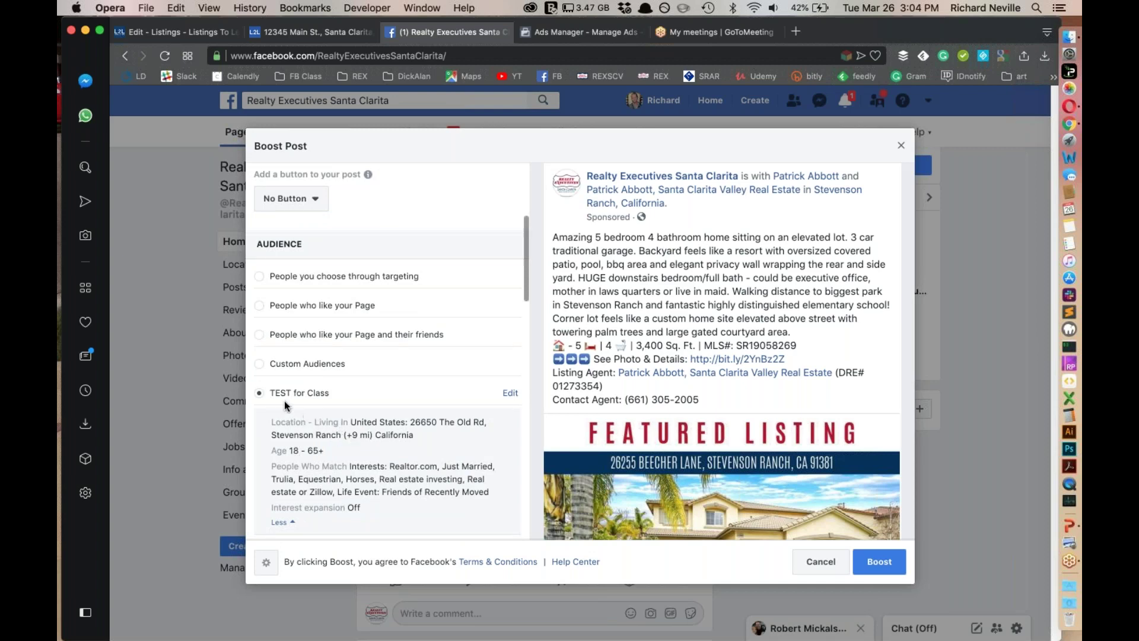
Switch the boost to Custom Audiences with SOI included, then review Duration and Budget
{"action": "left_click", "coordinate": [260, 364]}
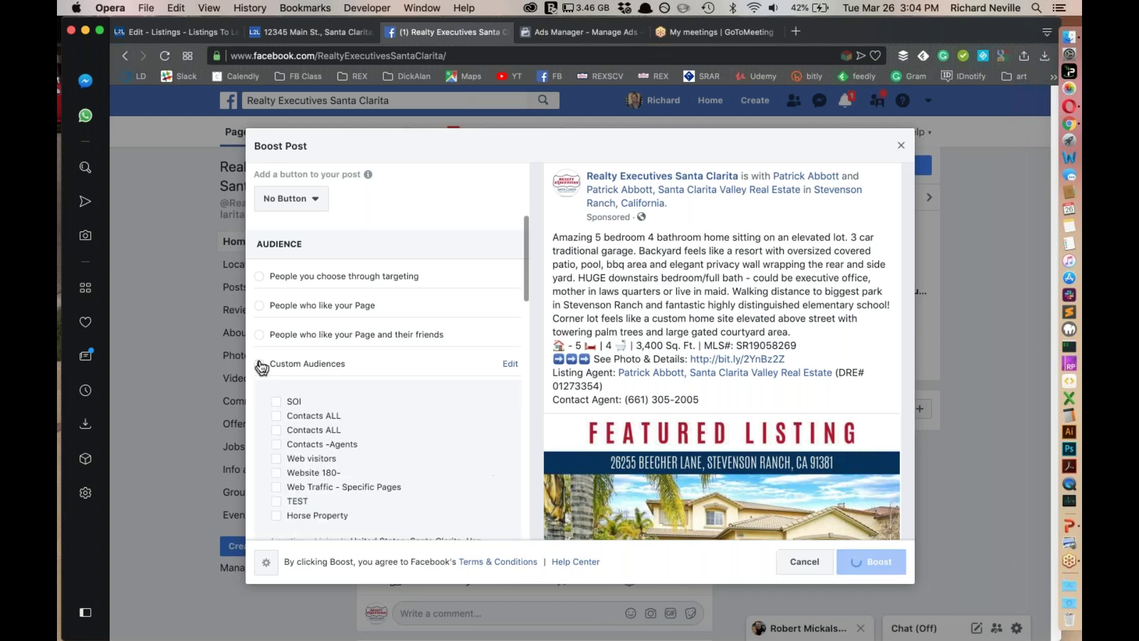
{"action": "left_click", "coordinate": [277, 402]}
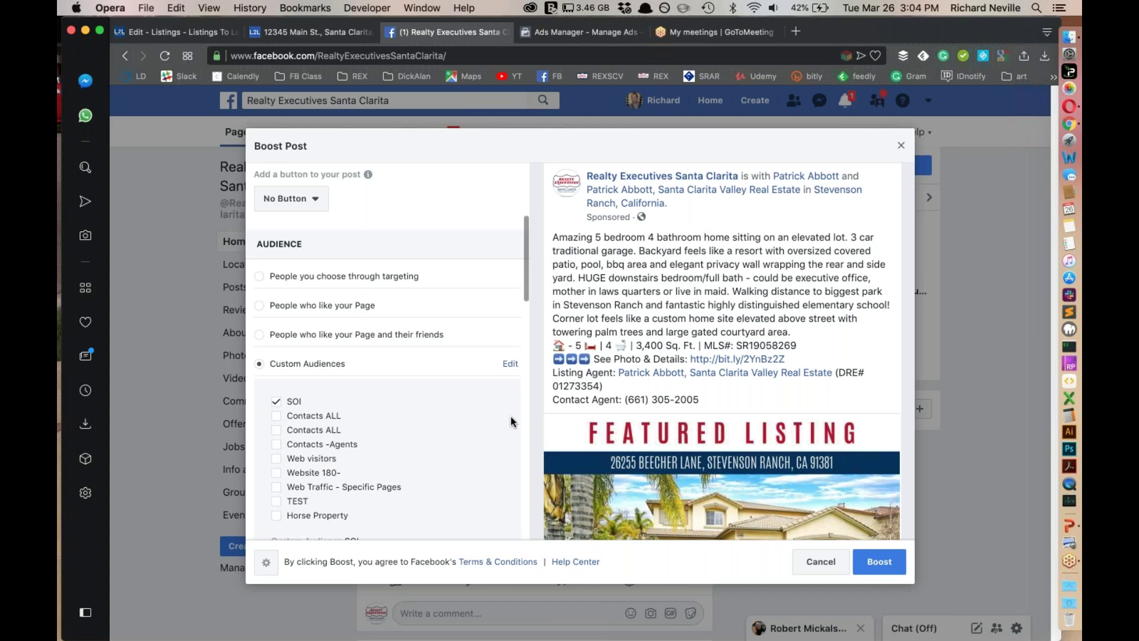
{"action": "scroll", "coordinate": [511, 423], "scroll_direction": "down", "scroll_amount": 15}
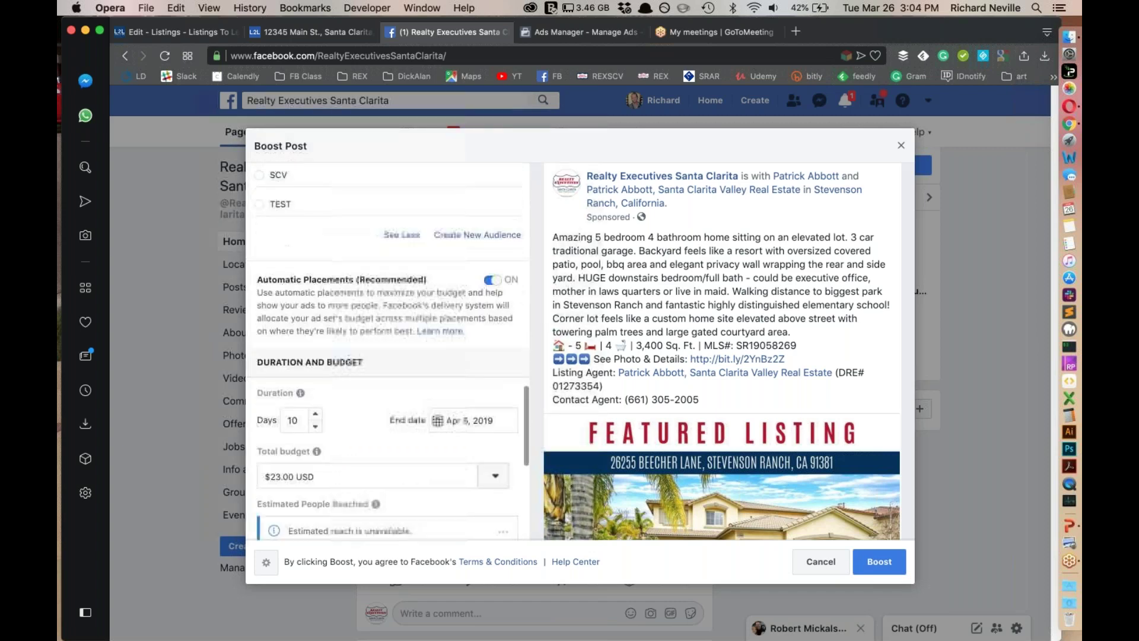
{"action": "scroll", "coordinate": [376, 431], "scroll_direction": "down", "scroll_amount": 3}
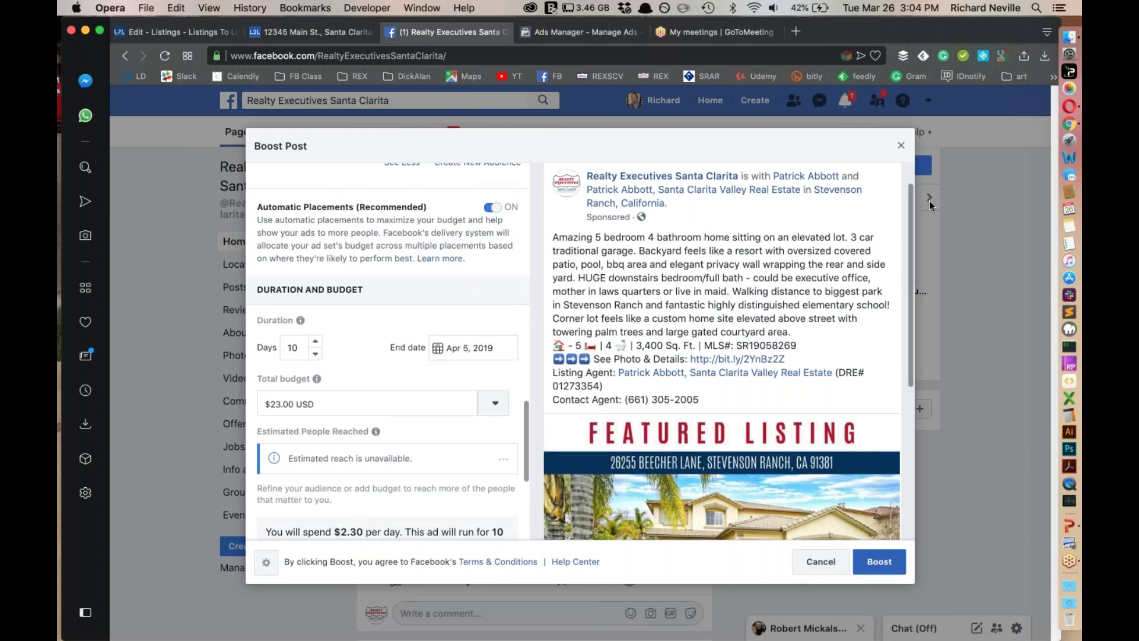
Cancel the boost and save it as a draft
{"action": "left_click", "coordinate": [900, 150]}
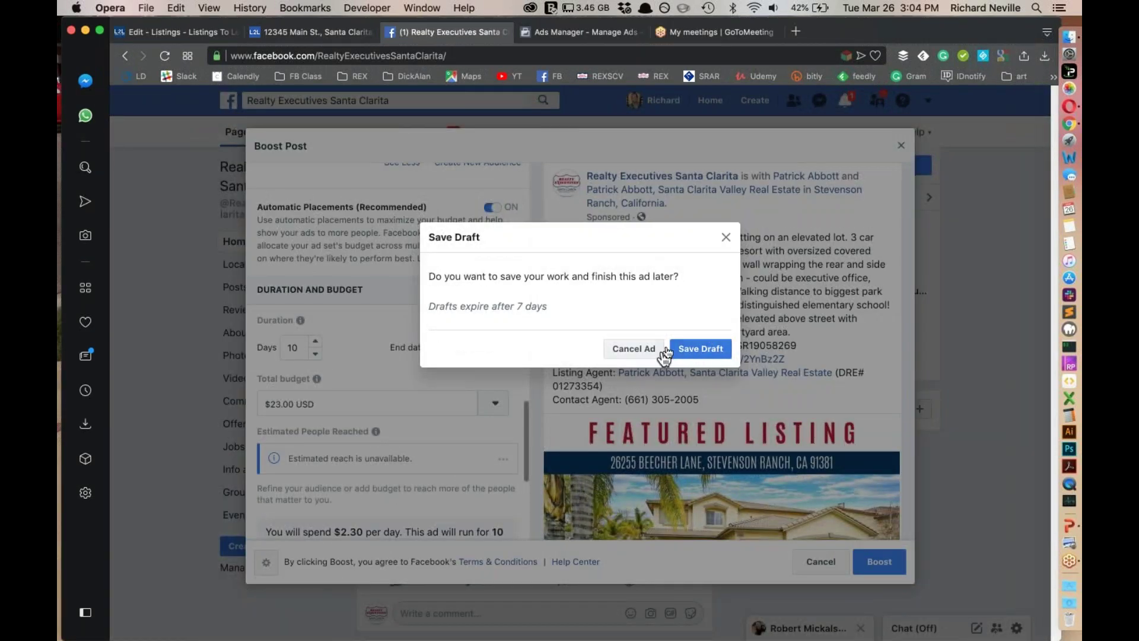
{"action": "left_click", "coordinate": [726, 238]}
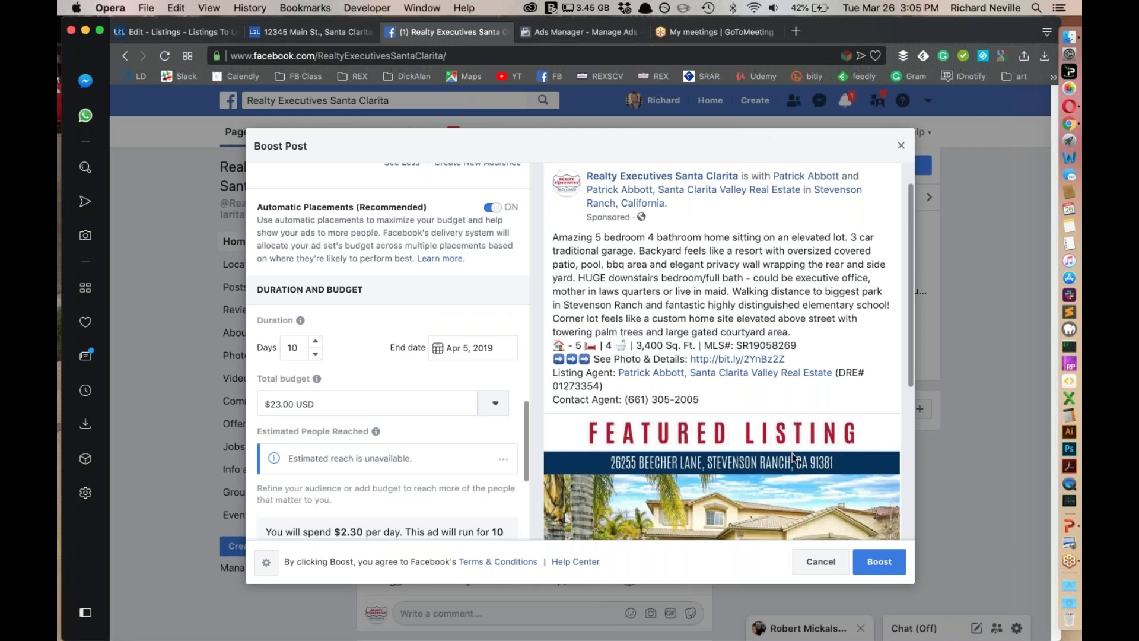
{"action": "left_click", "coordinate": [819, 561]}
{"action": "left_click", "coordinate": [708, 357]}
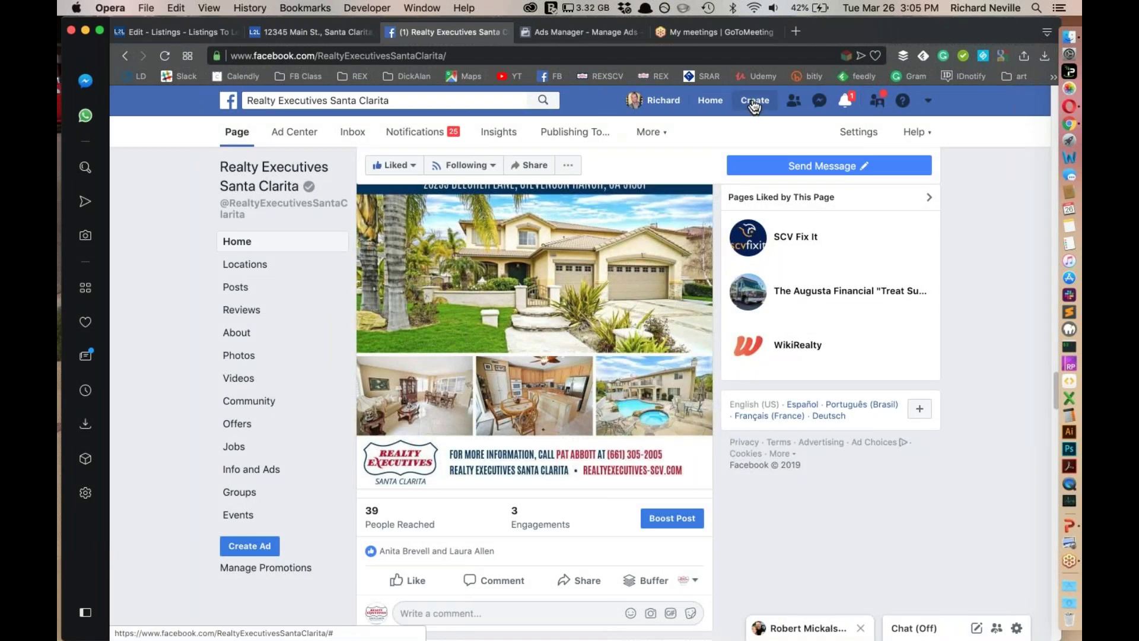
Leave the Realty Executives page and return to Ads Manager showing the Scheduled Default name - Traffic ad
{"action": "left_click", "coordinate": [754, 104]}
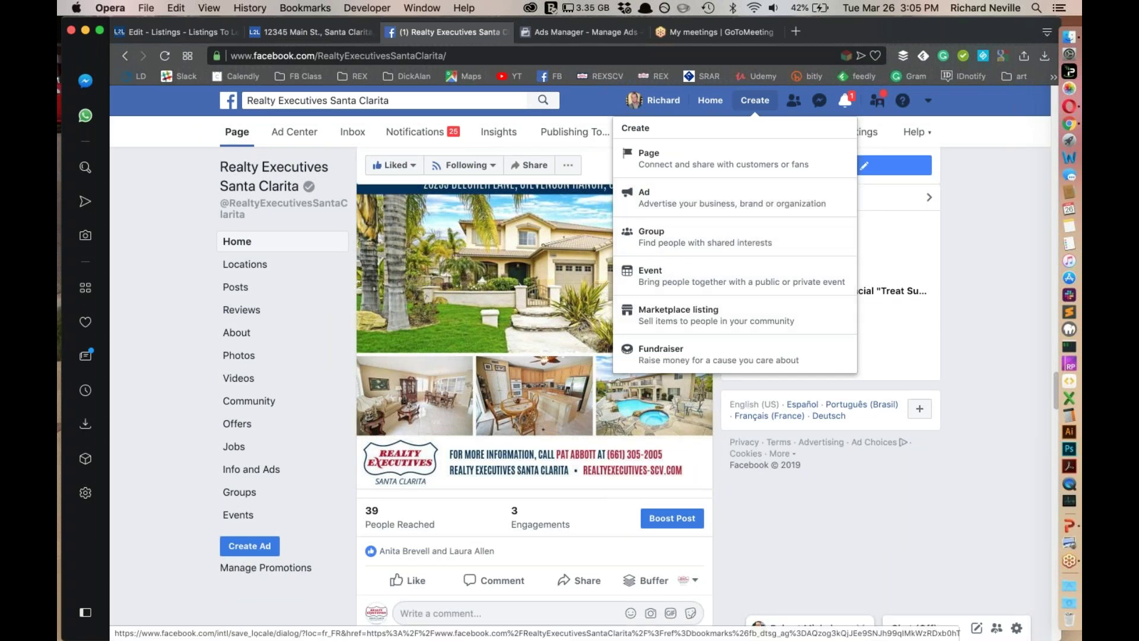
{"action": "left_click", "coordinate": [813, 528]}
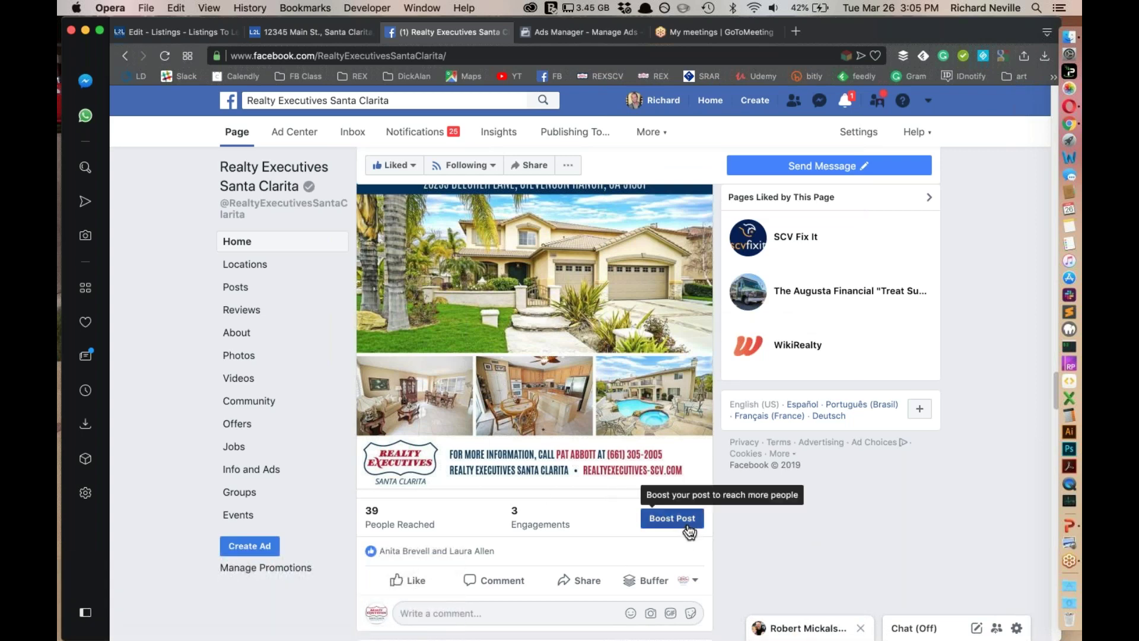
{"action": "scroll", "coordinate": [721, 528], "scroll_direction": "down", "scroll_amount": 2}
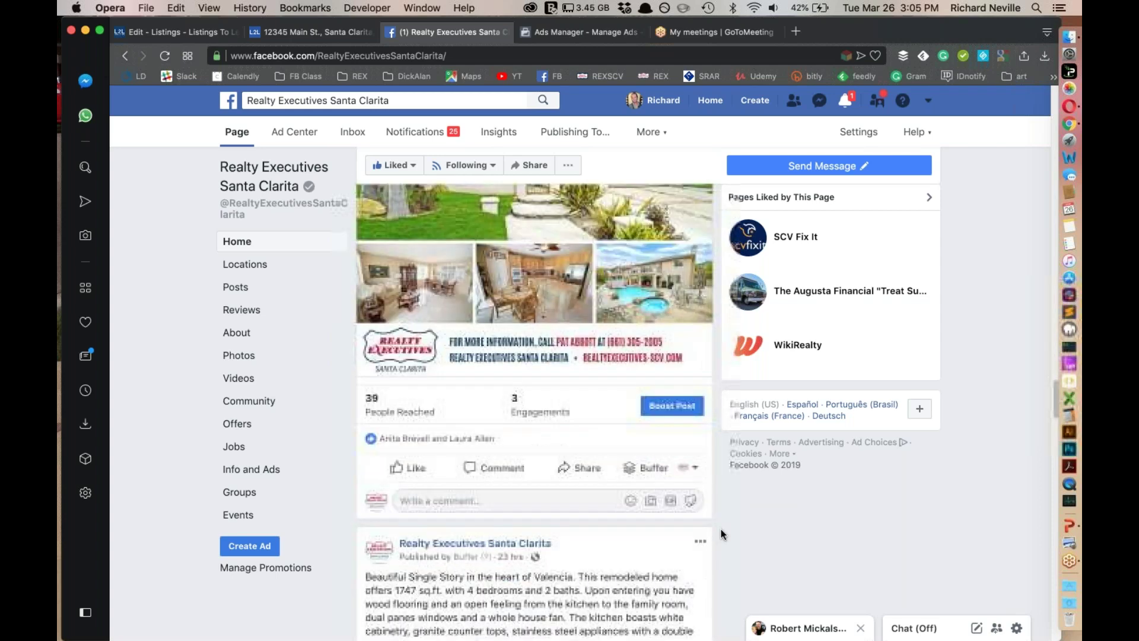
{"action": "scroll", "coordinate": [721, 529], "scroll_direction": "up", "scroll_amount": 4}
{"action": "scroll", "coordinate": [720, 528], "scroll_direction": "up", "scroll_amount": 1}
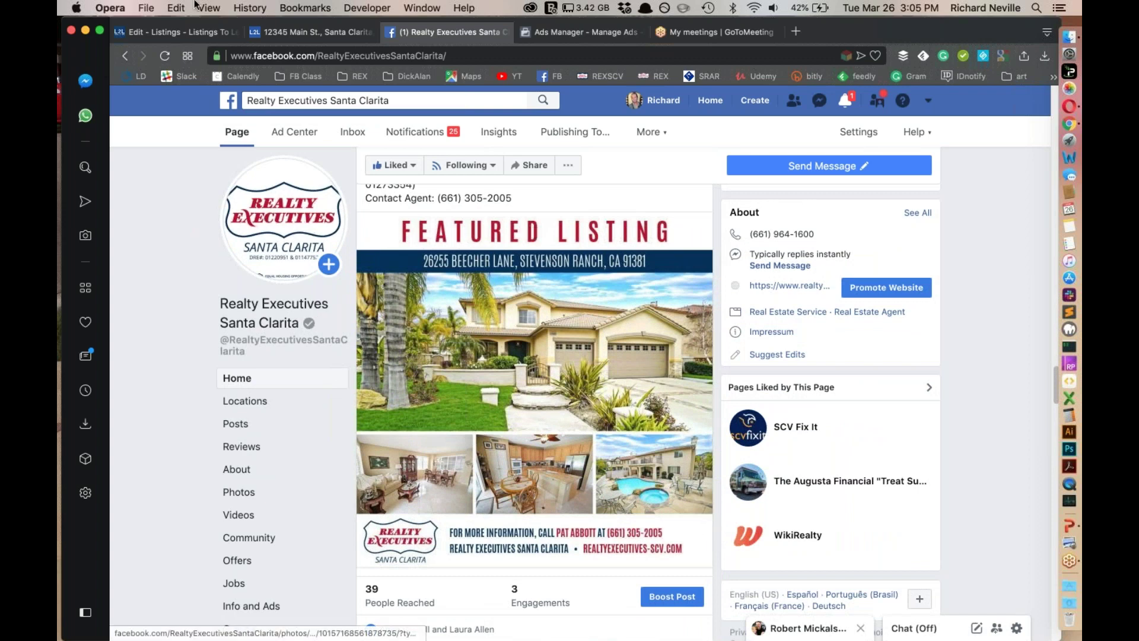
{"action": "left_click", "coordinate": [559, 31]}
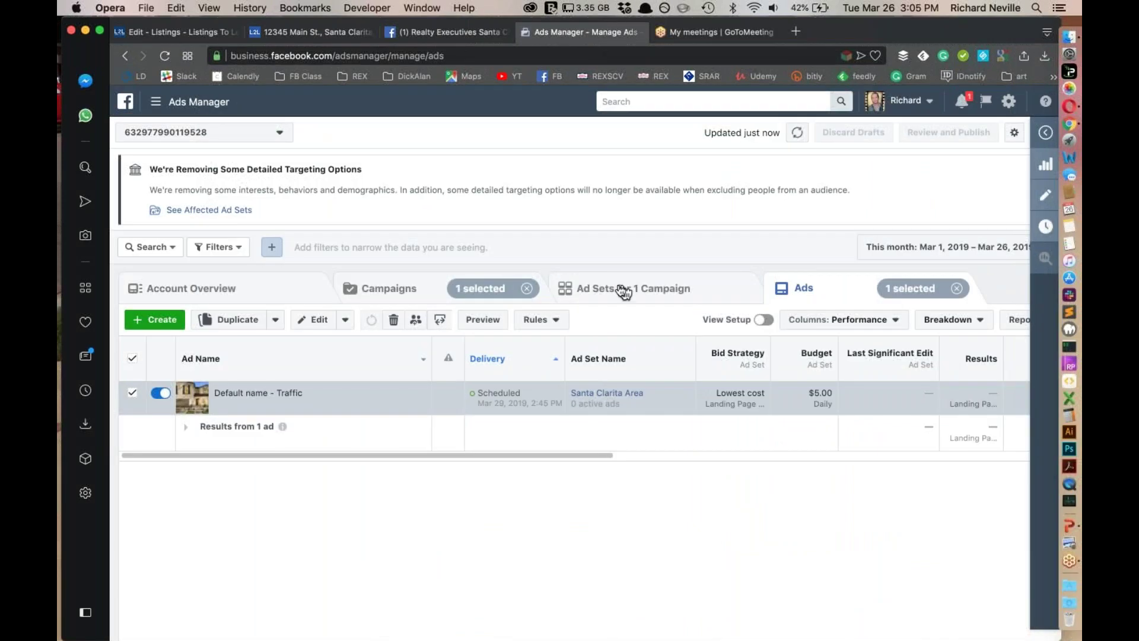